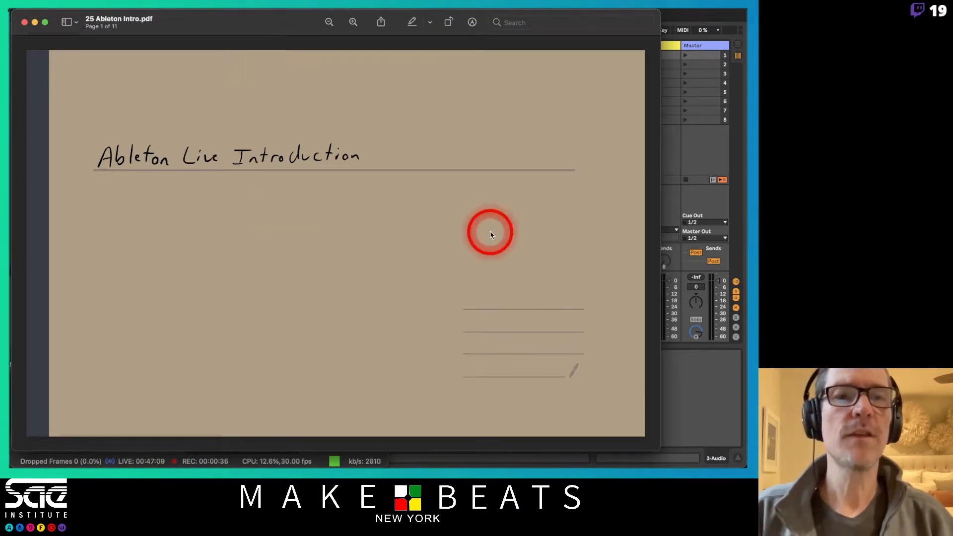
# Advance the Ableton introduction PDF to the Live Views page and switch to Ableton Live.
pyautogui.press('Down')
pyautogui.click(705, 15)
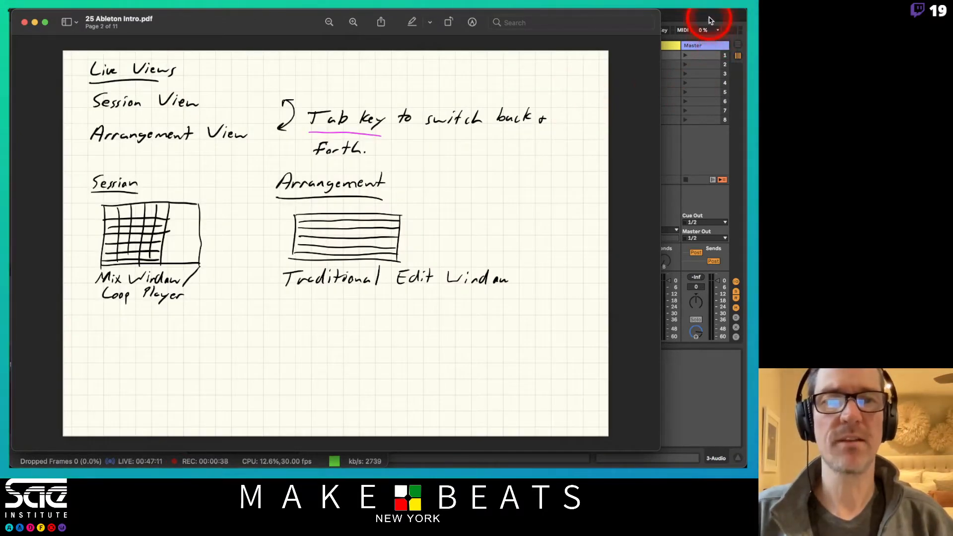
pyautogui.click(334, 56)
pyautogui.click(350, 132)
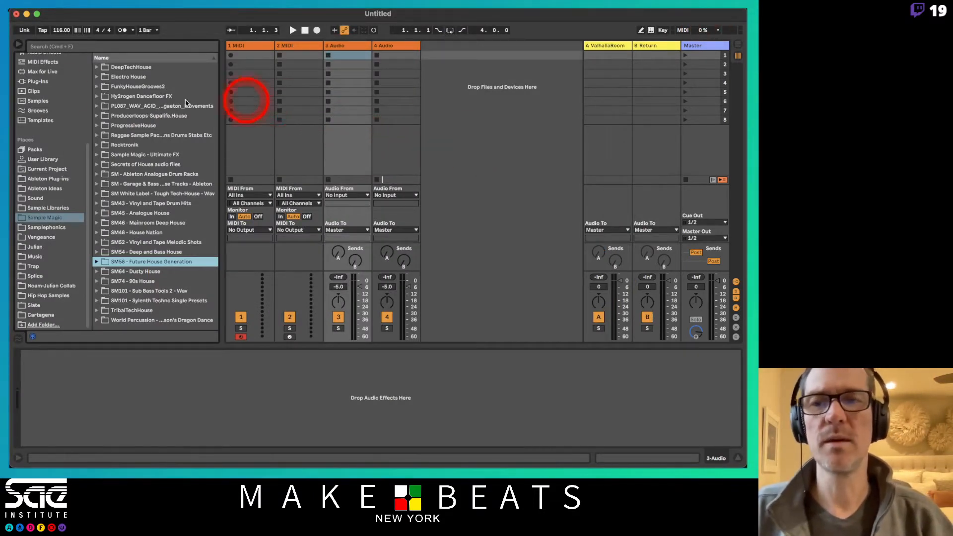
# Hide the browser in both Session View and Arrangement View.
pyautogui.press('Tab')
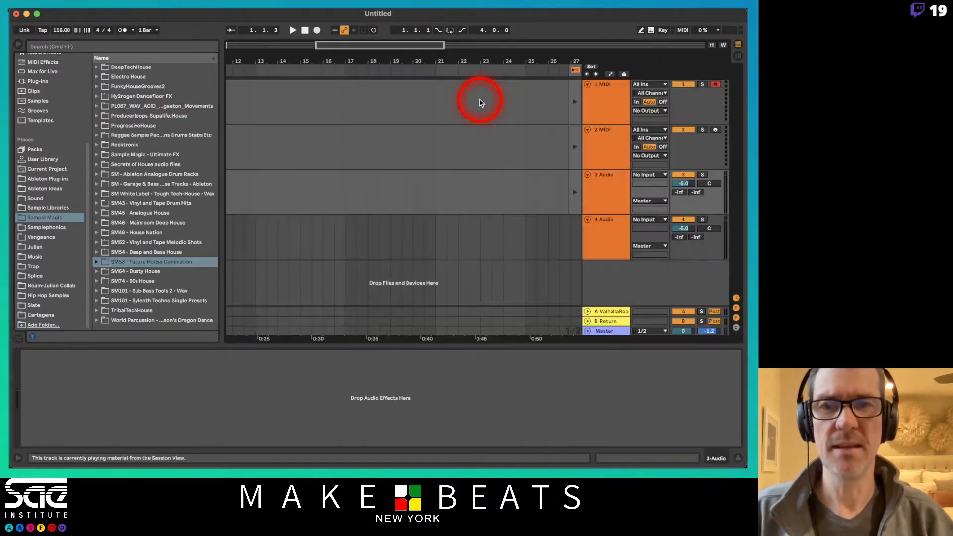
pyautogui.press('Tab')
pyautogui.press('super+alt+b')
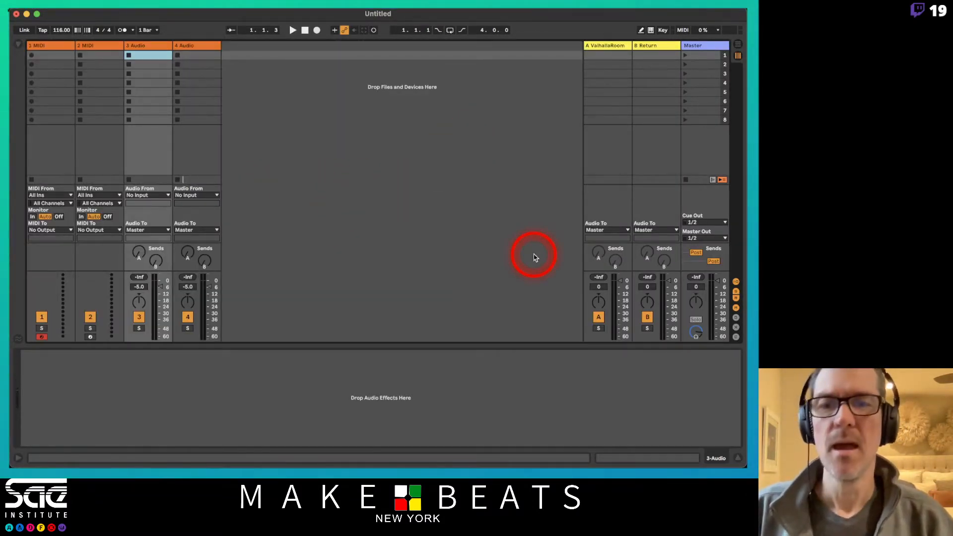
pyautogui.press('Tab')
pyautogui.press('Tab')
pyautogui.press('Tab')
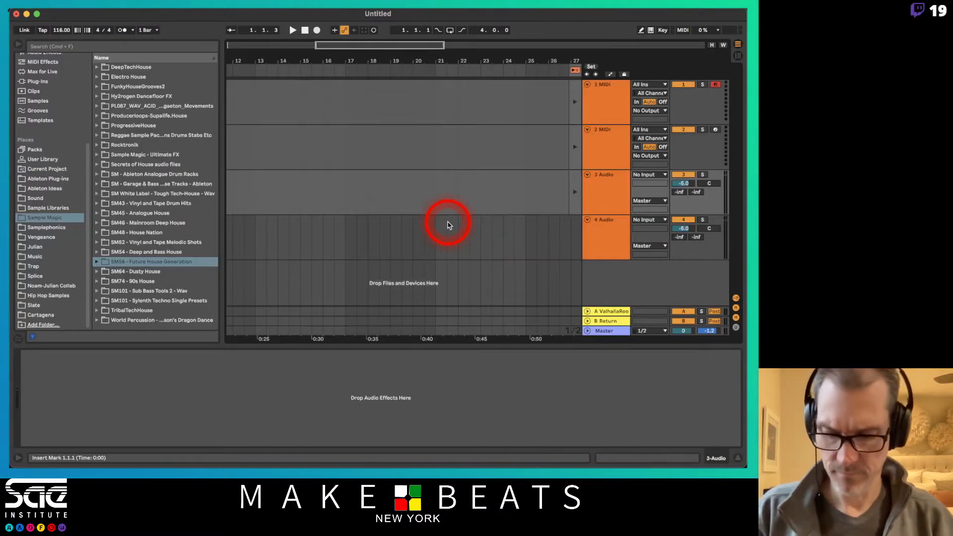
pyautogui.press('super+alt+b')
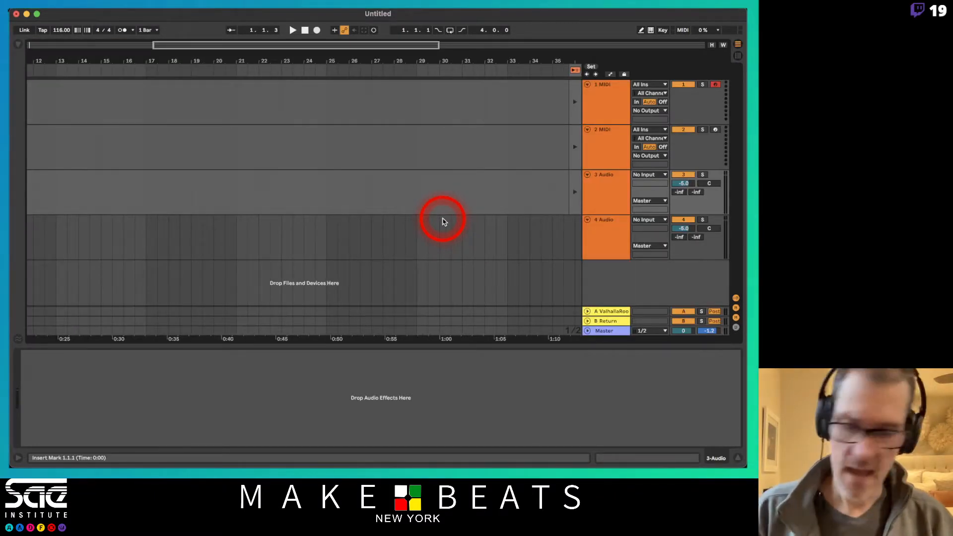
# Compare the Session and Arrangement layouts by switching between them, ending in Arrangement View.
pyautogui.press('Tab')
pyautogui.press('Tab')
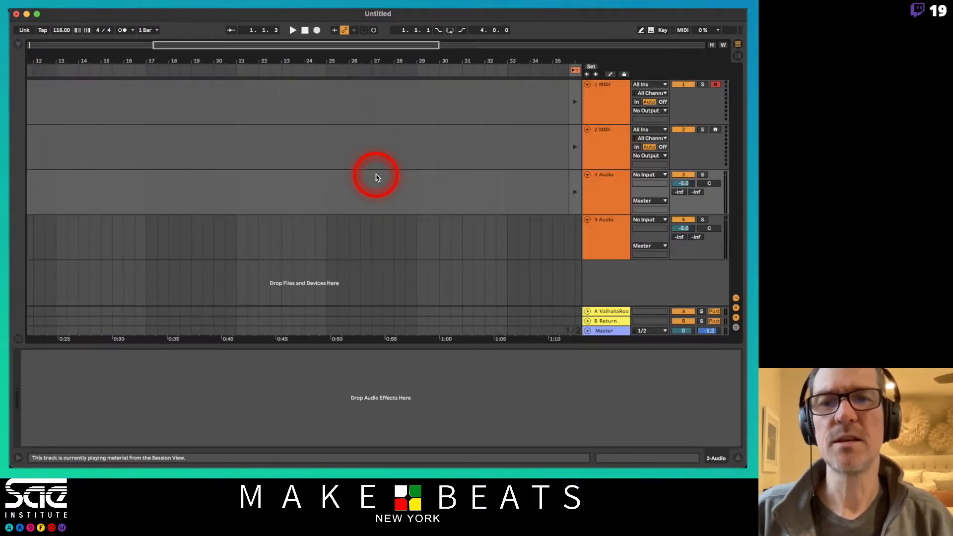
pyautogui.press('Tab')
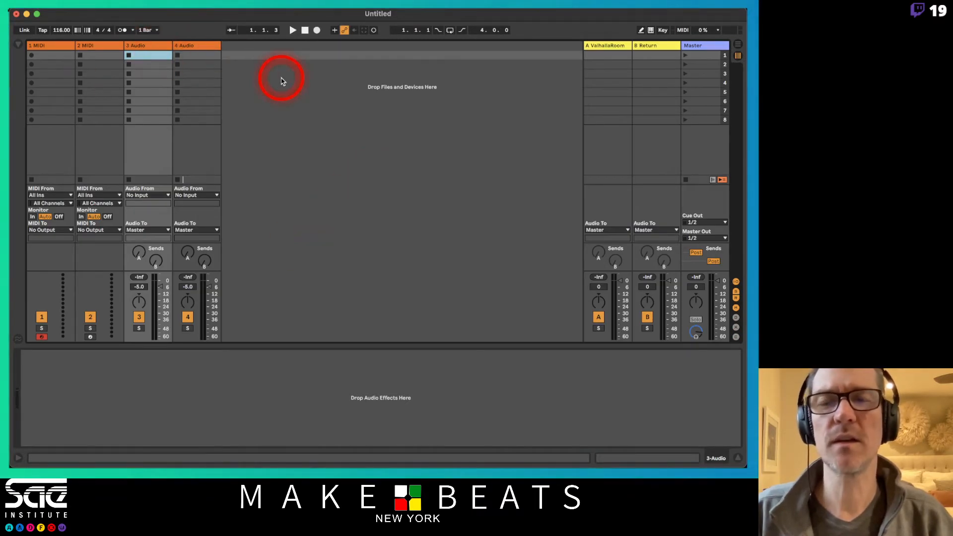
pyautogui.press('Tab')
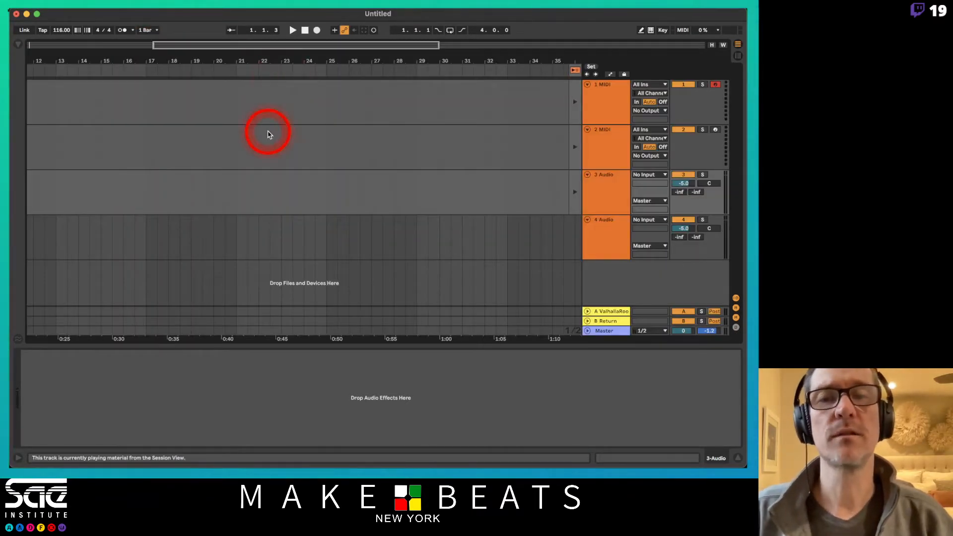
pyautogui.press('Tab')
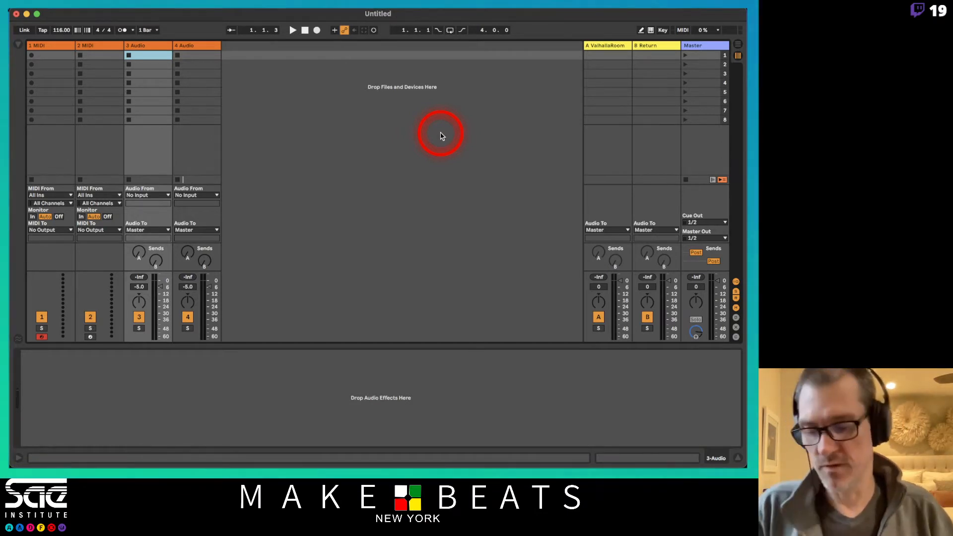
pyautogui.press('Tab')
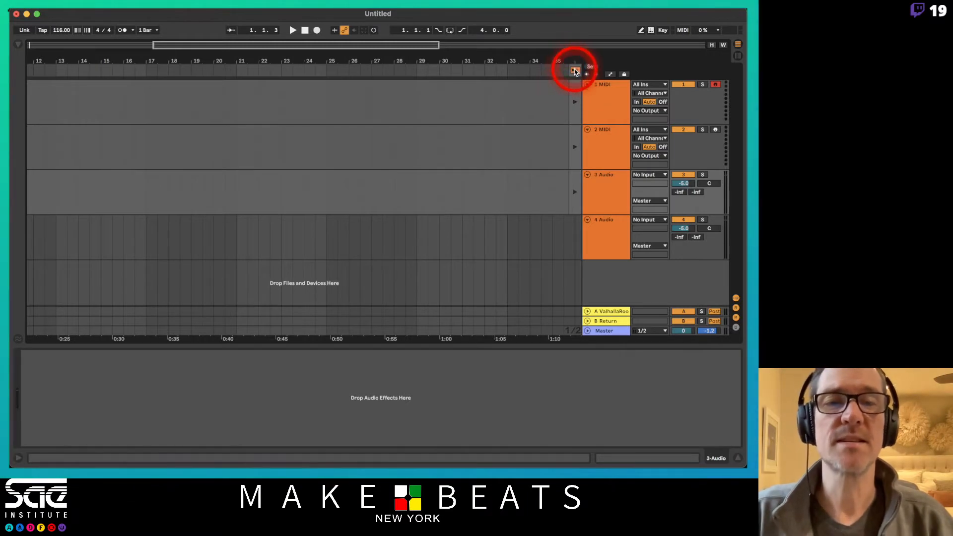
# Return all tracks to arrangement playback and play the empty timeline from its start.
pyautogui.click(574, 71)
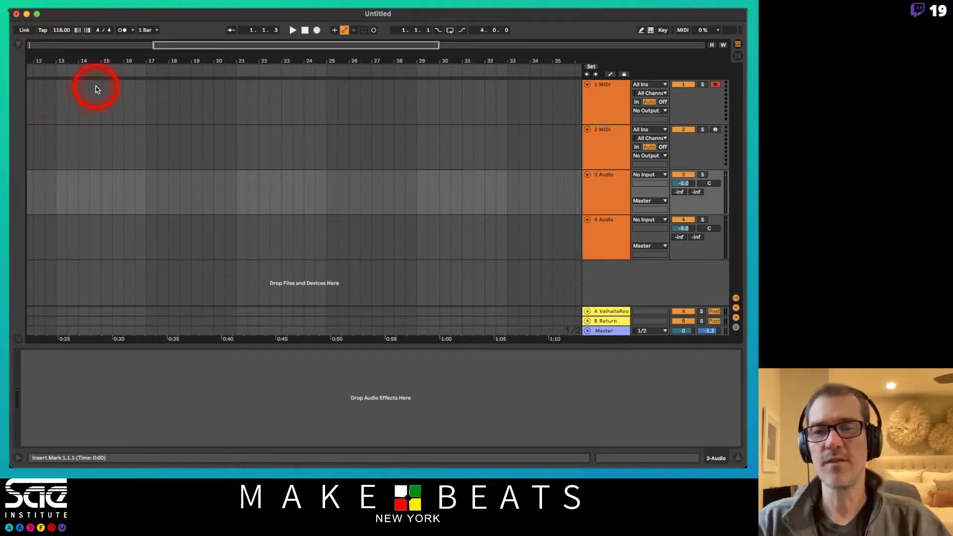
pyautogui.hscroll(-6, 98, 91)
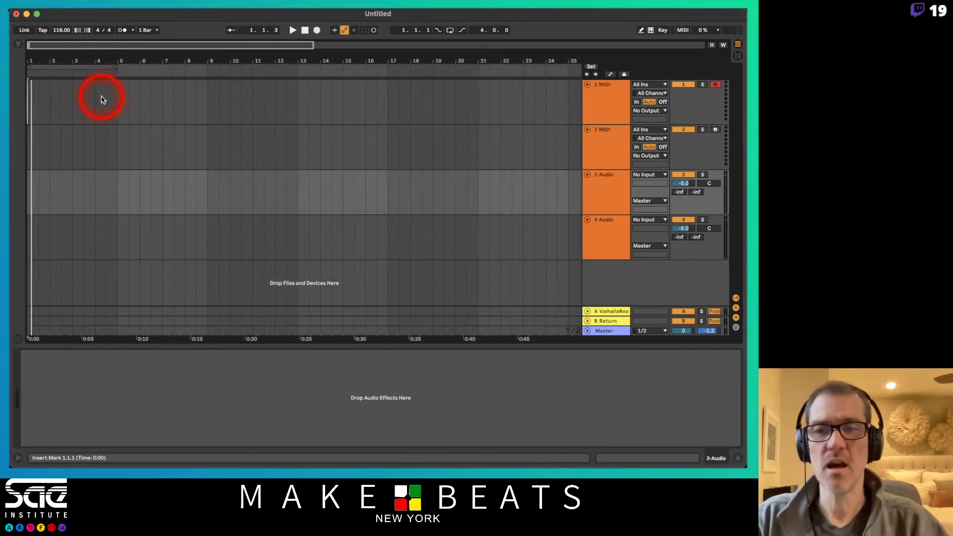
pyautogui.press('space')
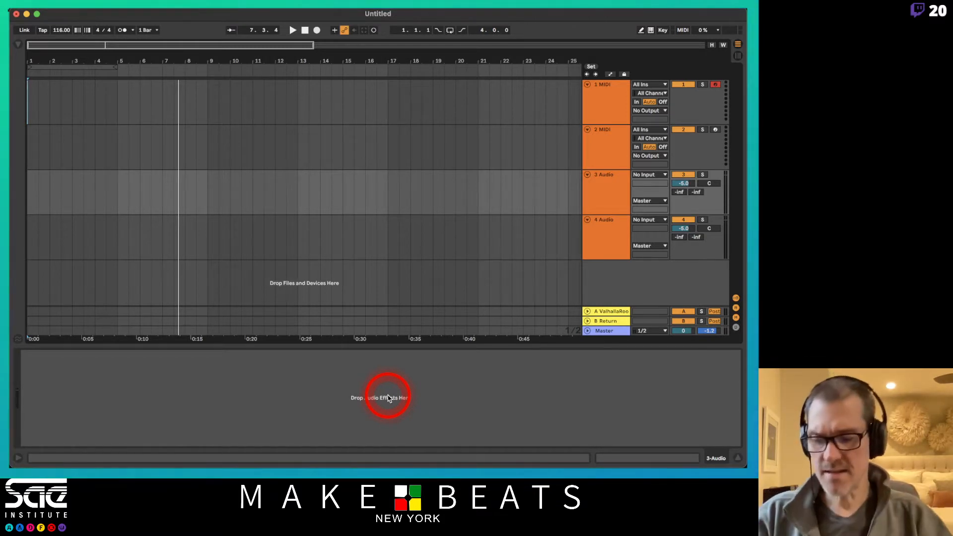
# Show the browser in Session View and look over its collections, categories and places.
pyautogui.press('Tab')
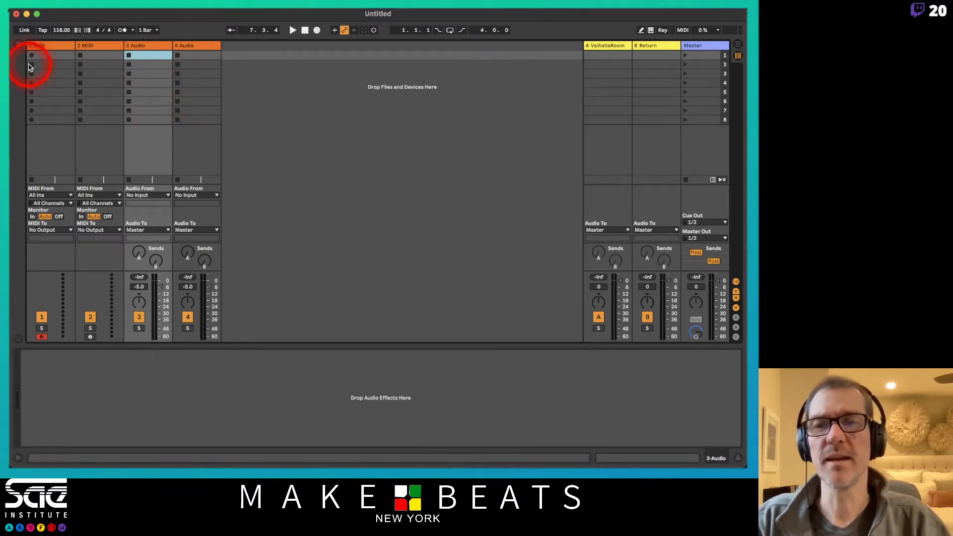
pyautogui.click(19, 45)
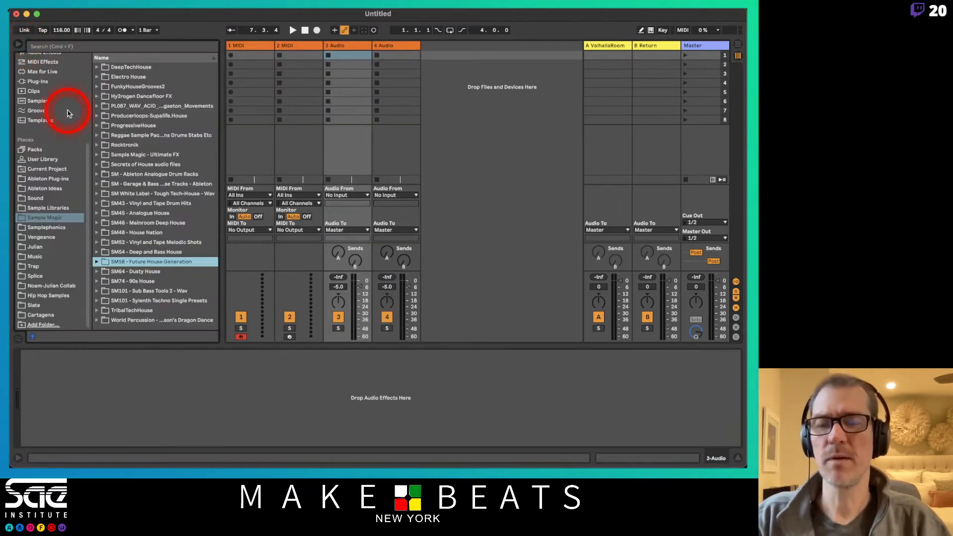
pyautogui.scroll(5, 56, 118)
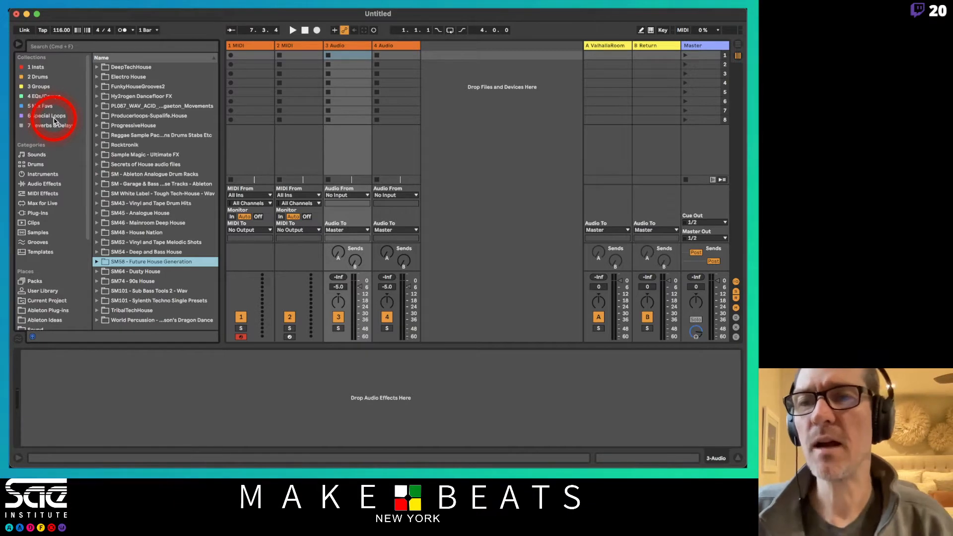
pyautogui.scroll(-3, 55, 121)
pyautogui.scroll(3, 55, 121)
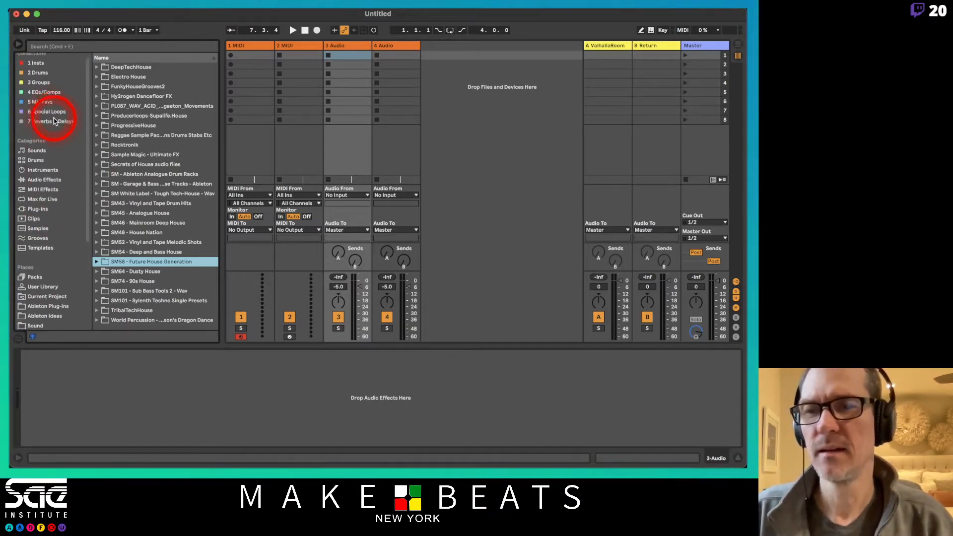
pyautogui.scroll(1, 55, 121)
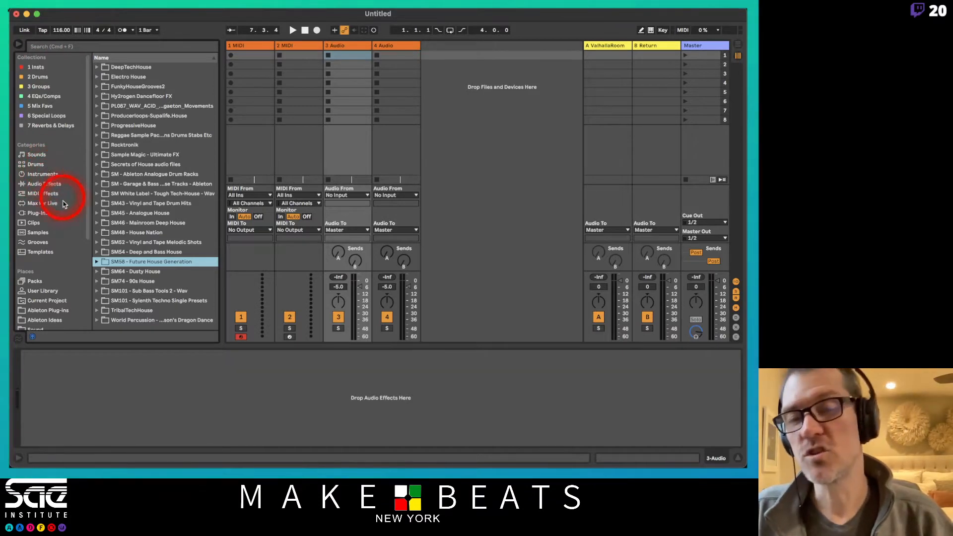
pyautogui.scroll(-5, 52, 196)
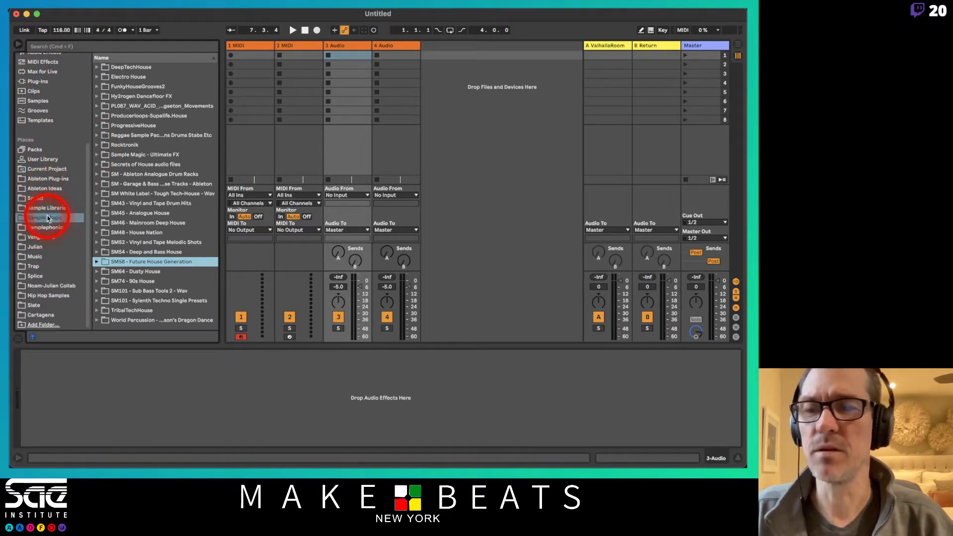
# Open the Sample Magic place and expand SM58 - Future House Generation to reach its drum loops.
pyautogui.click(47, 217)
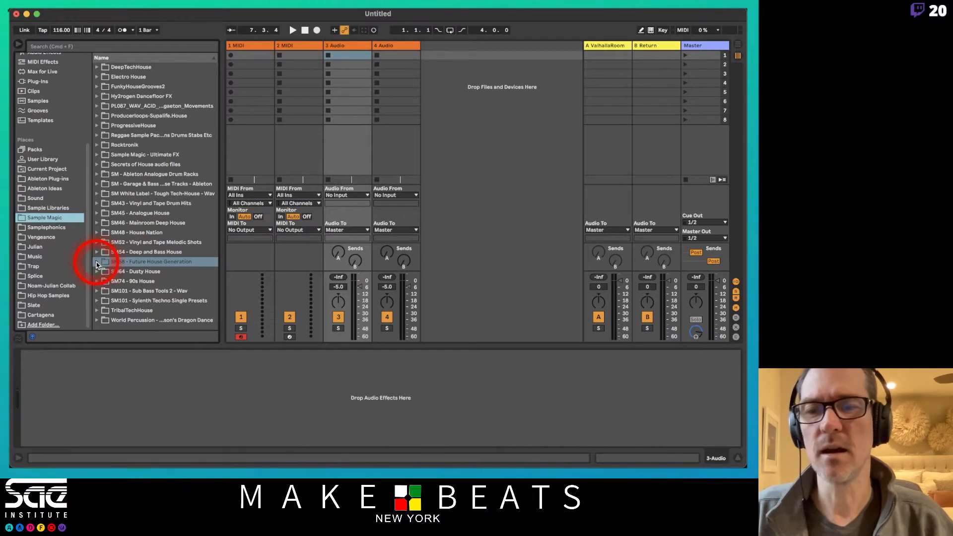
pyautogui.click(97, 263)
pyautogui.scroll(-3, 160, 220)
pyautogui.scroll(-6, 165, 227)
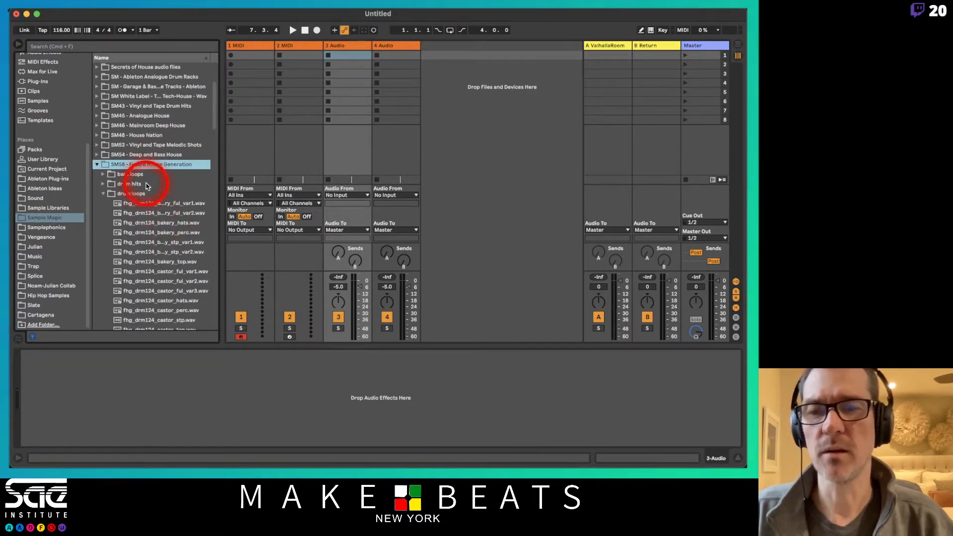
# Audition several of the fhg_drm124_bakery drum loops, including the full, hats, stripped and percussion versions.
pyautogui.click(134, 207)
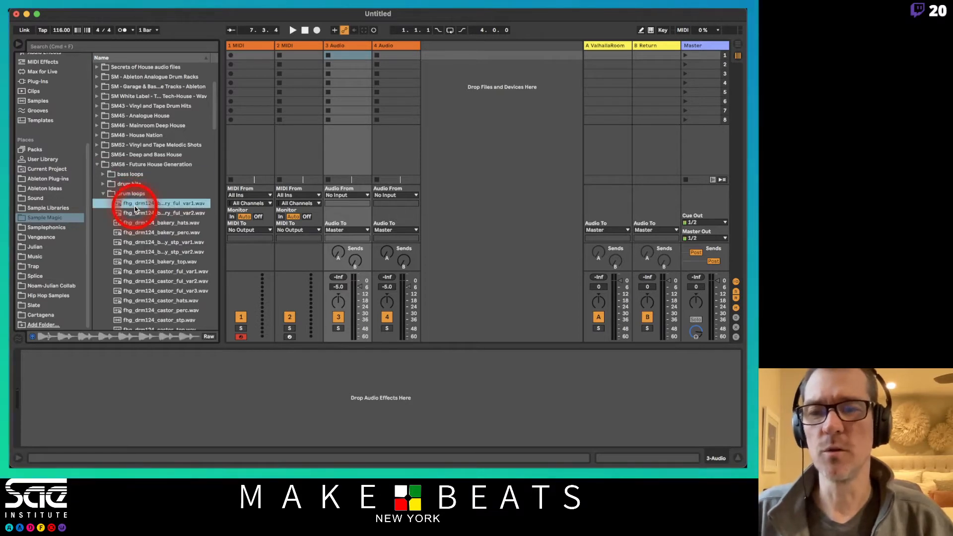
pyautogui.click(137, 214)
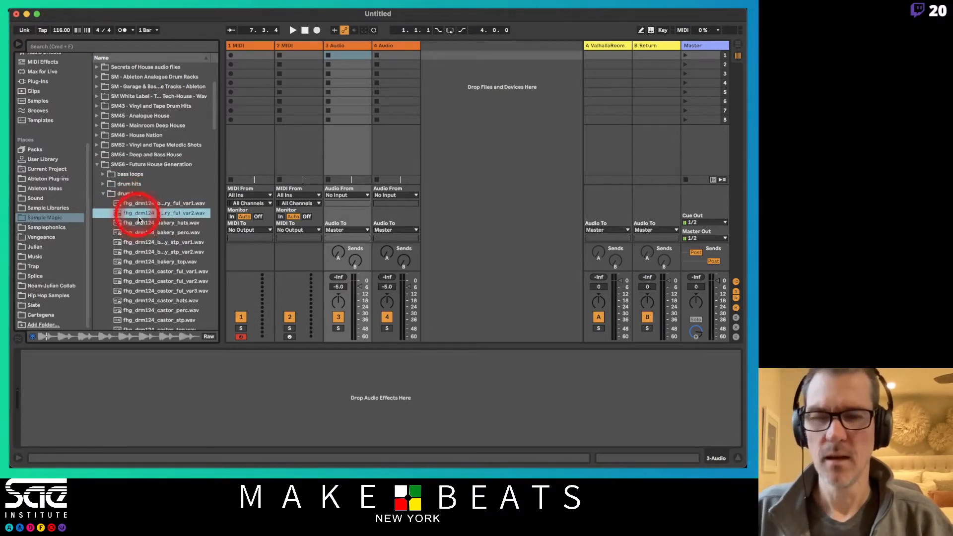
pyautogui.click(142, 224)
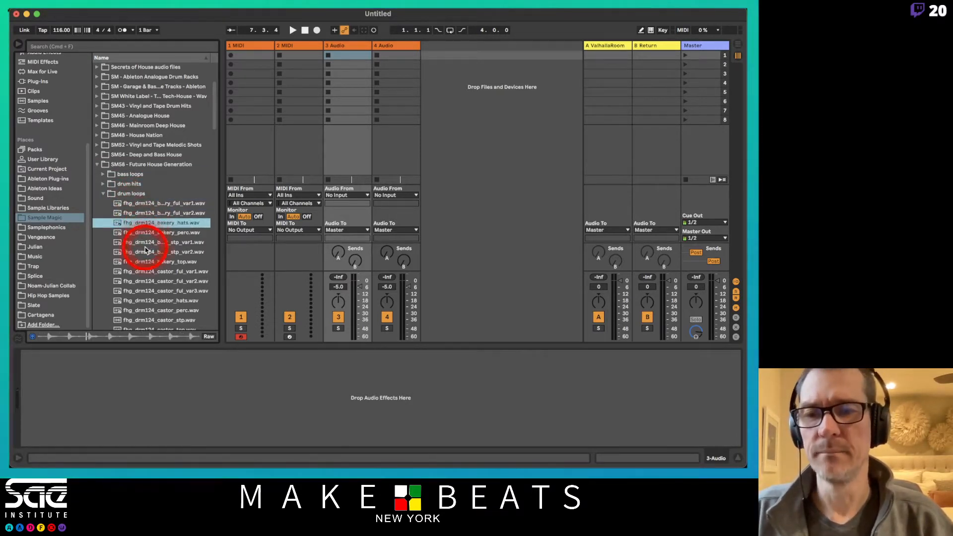
pyautogui.click(145, 244)
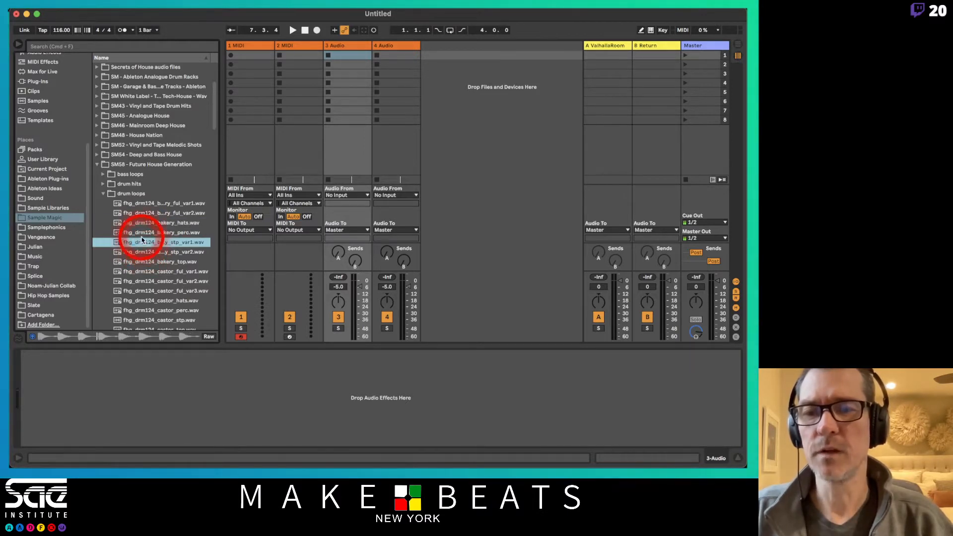
pyautogui.click(142, 233)
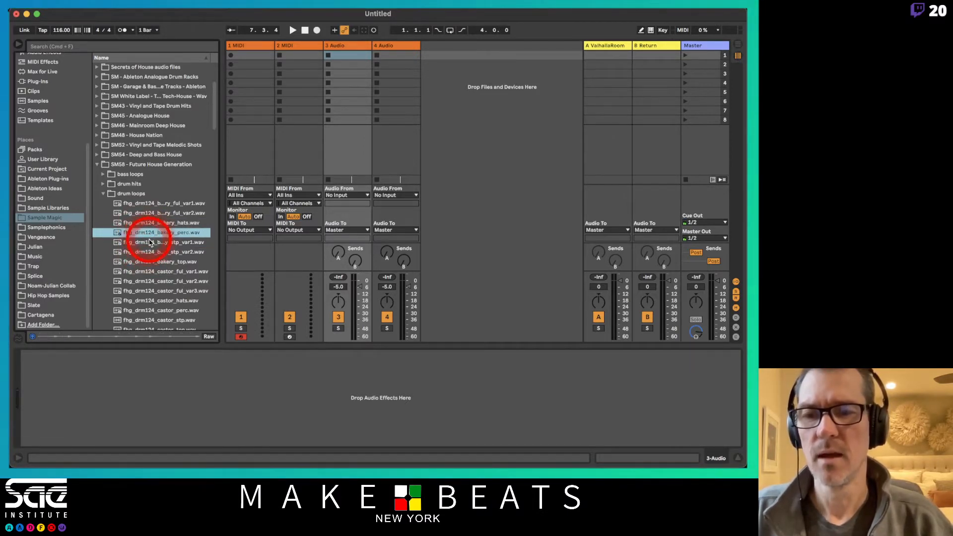
# Load fhg_drm124_bakery_stp_var1.wav into the first clip slot of the 3 Audio track and launch it.
pyautogui.click(149, 244)
pyautogui.moveTo(149, 244); pyautogui.dragTo(348, 57)
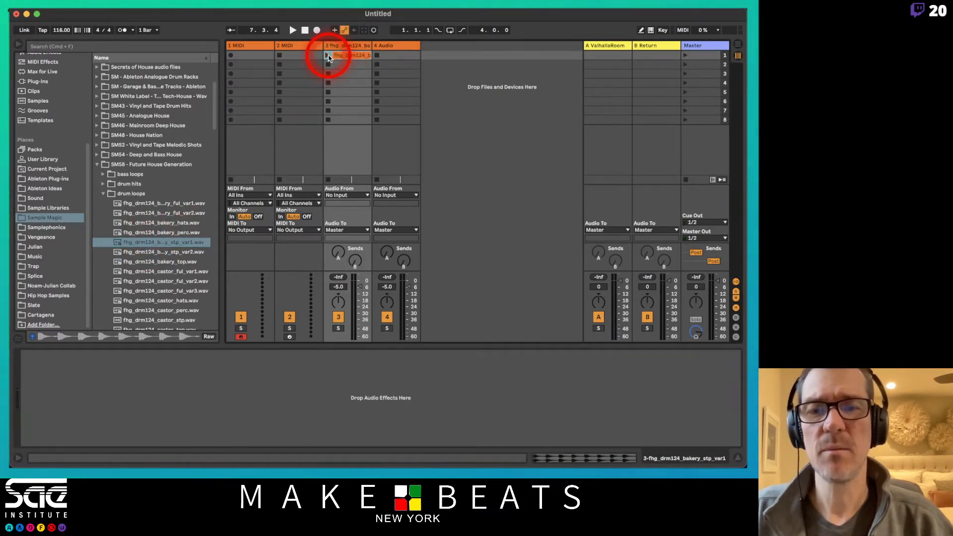
pyautogui.click(328, 55)
# Switch to OBS to check the audio mixer levels and return to Ableton Live.
pyautogui.press('super+Tab')
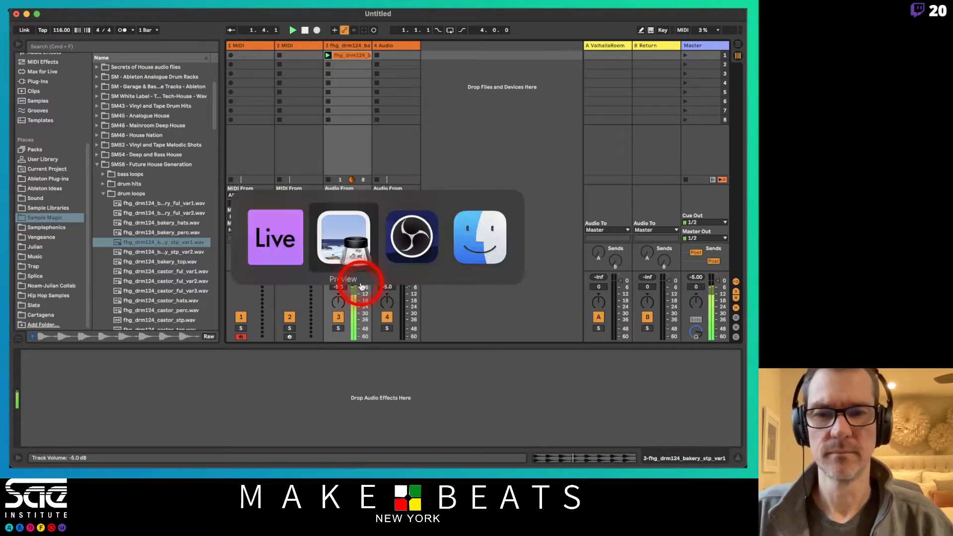
pyautogui.press('super+Tab')
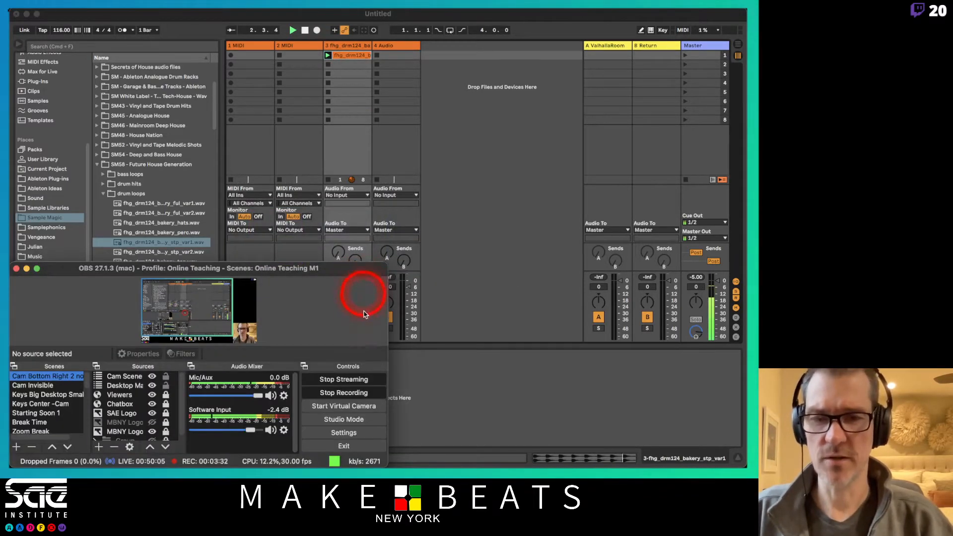
pyautogui.press('super+Tab')
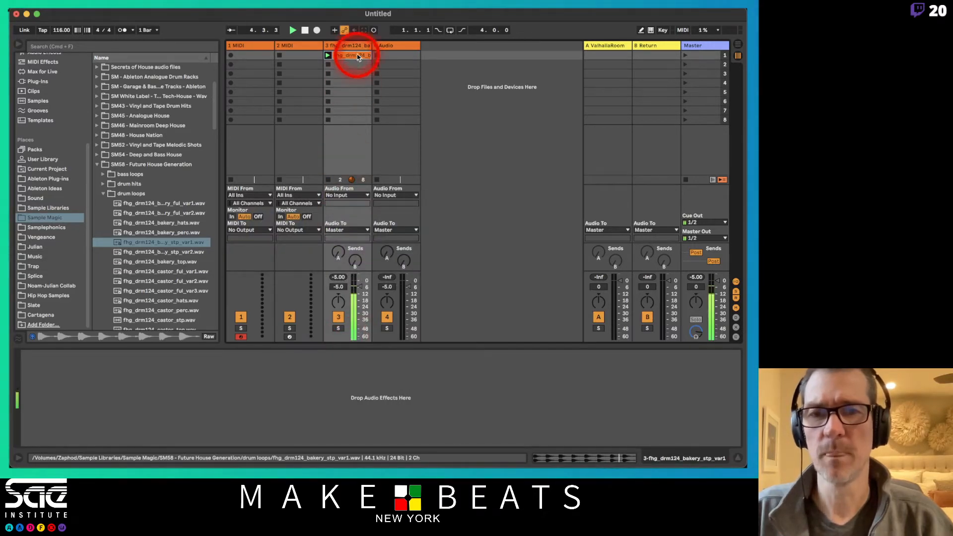
# Set the tempo to 124 BPM and launch fhg_drm124_bakery_perc.wav from the first slot of the 4 Audio track.
pyautogui.click(60, 31)
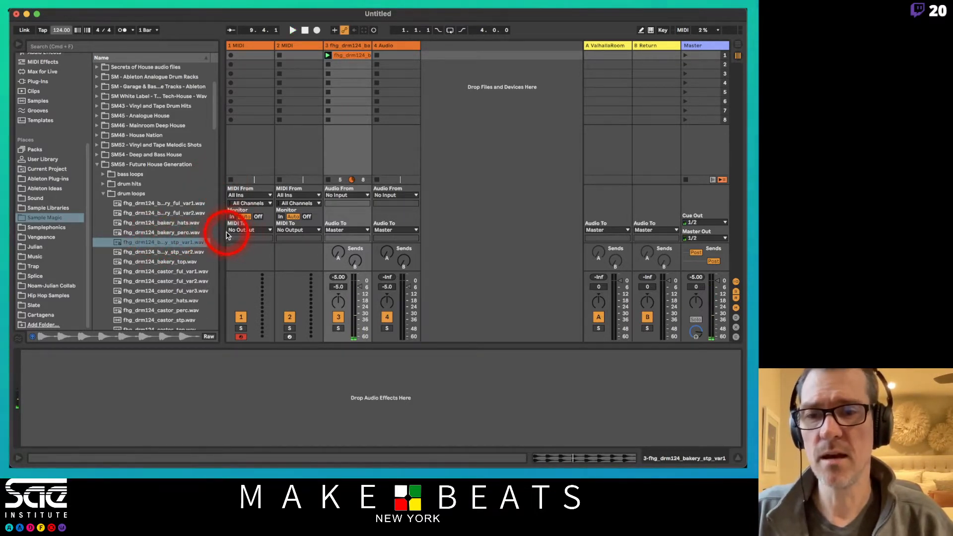
pyautogui.moveTo(221, 233); pyautogui.dragTo(415, 58)
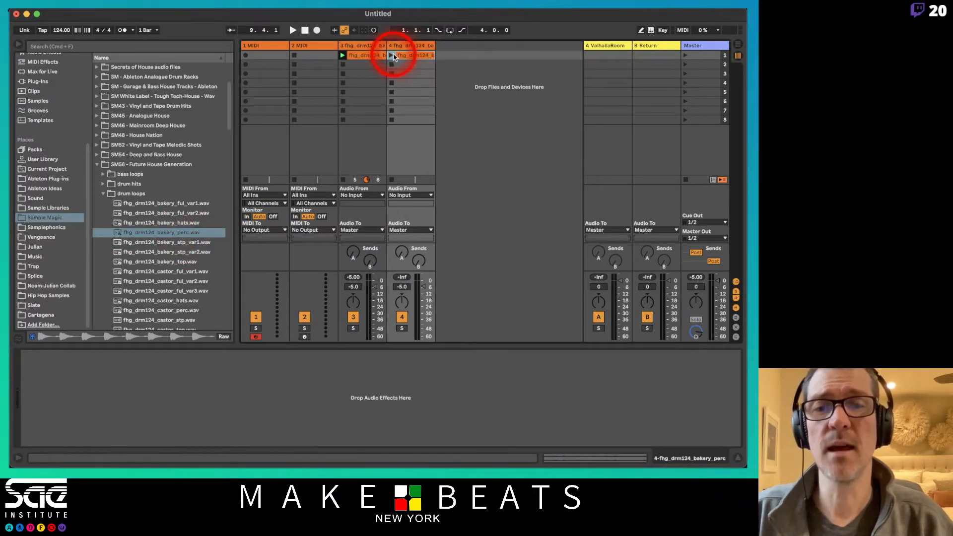
pyautogui.click(391, 55)
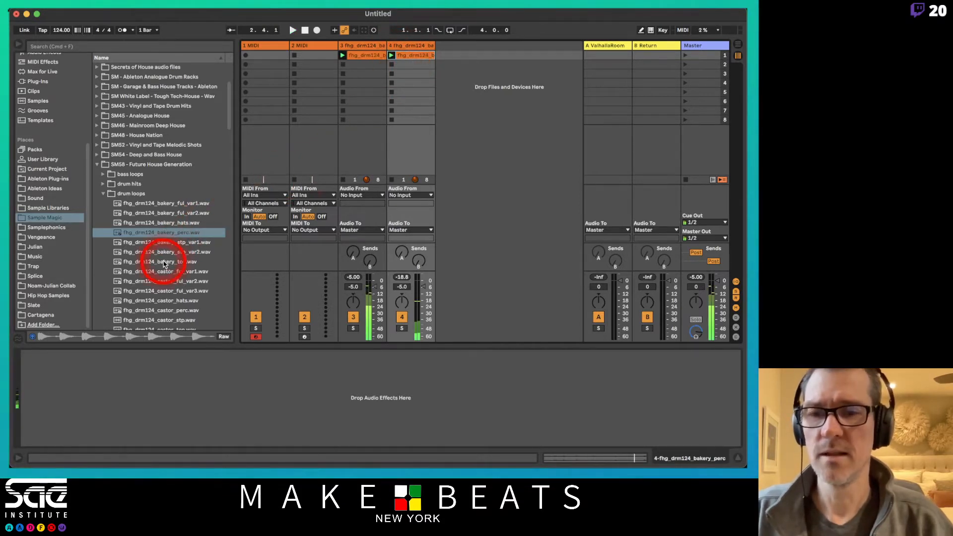
# Load fhg_drm124_bakery_top.wav into the second clip slot of the fourth track and launch it.
pyautogui.moveTo(164, 263); pyautogui.dragTo(381, 64)
pyautogui.click(391, 64)
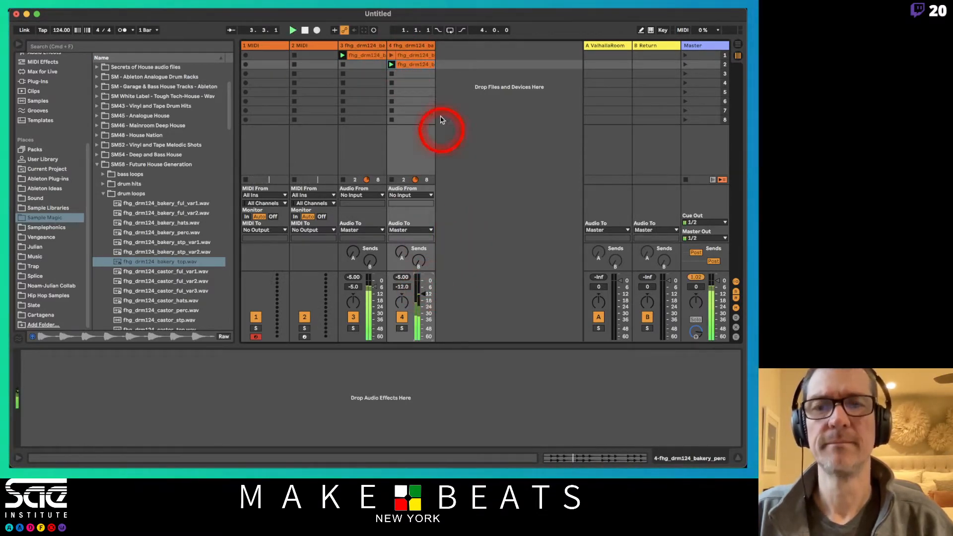
# Delete the perc clip from the fourth track's first slot and move the top loop clip up into its place.
pyautogui.click(415, 56)
pyautogui.press('Delete')
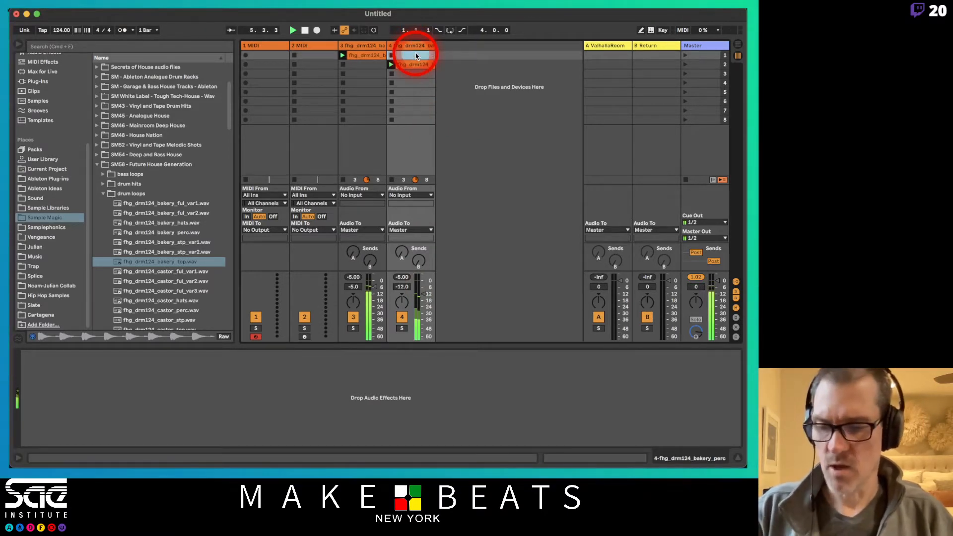
pyautogui.moveTo(414, 65); pyautogui.dragTo(403, 60)
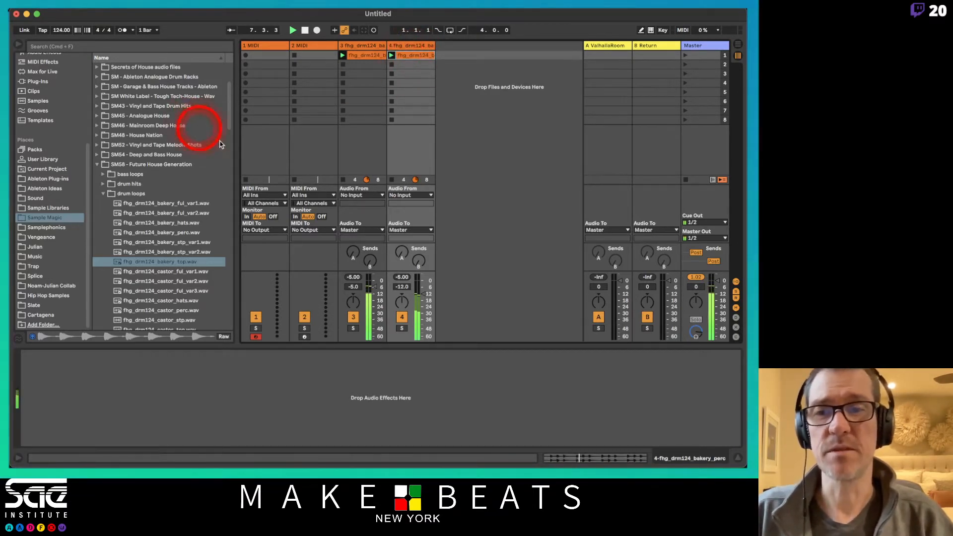
# Load fhg_bs124_classer_Cm.wav from the pack's bass loops onto a new audio track, launch it and set that track's volume to -6 dB.
pyautogui.click(103, 194)
pyautogui.click(103, 198)
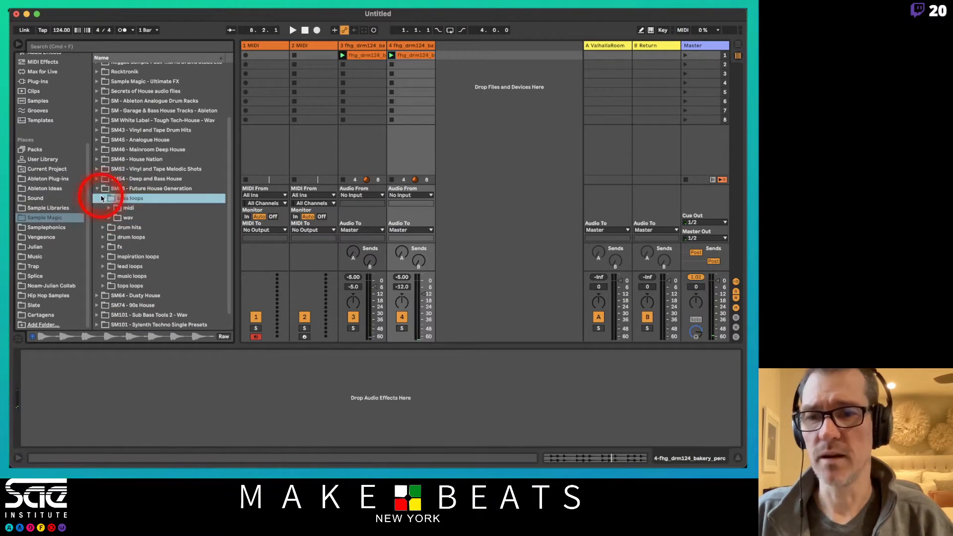
pyautogui.click(106, 218)
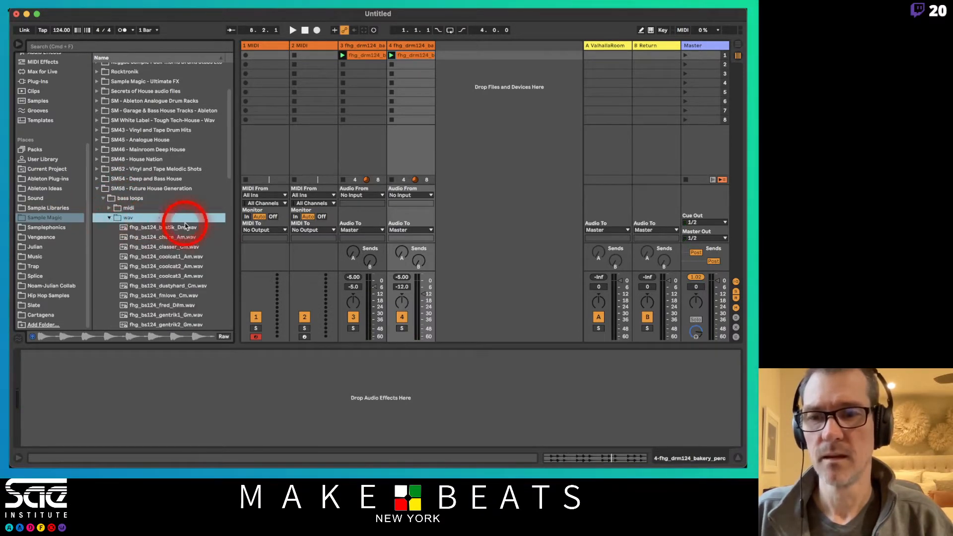
pyautogui.click(174, 247)
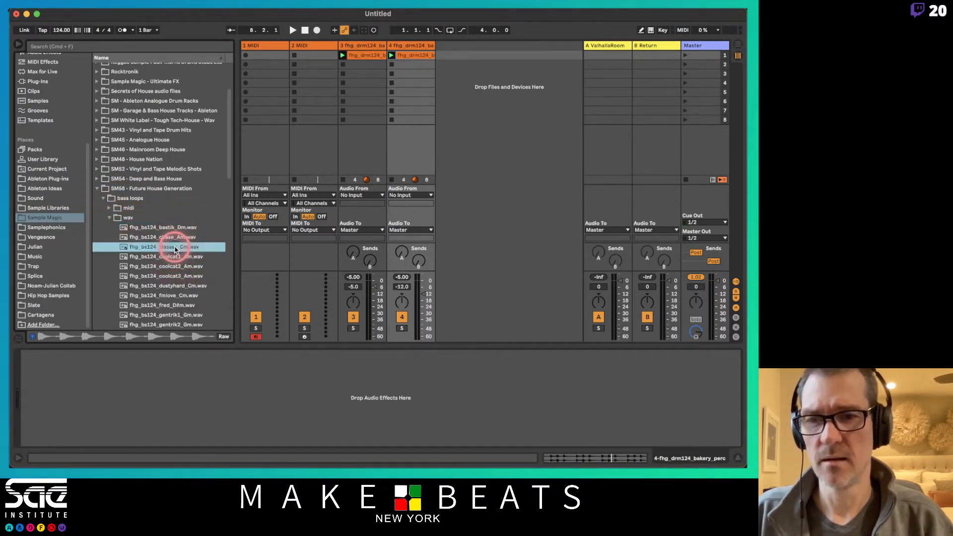
pyautogui.moveTo(175, 252); pyautogui.dragTo(453, 58)
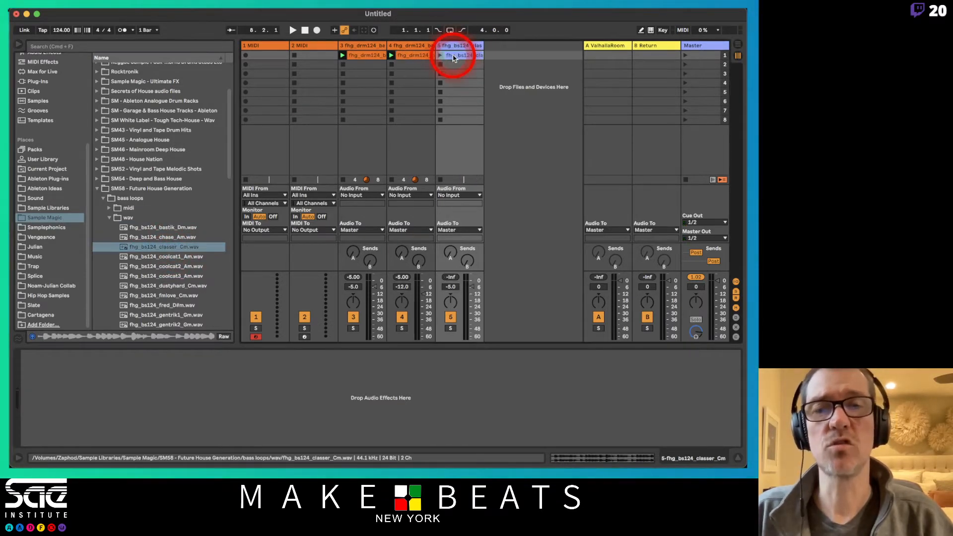
pyautogui.click(439, 59)
pyautogui.click(439, 60)
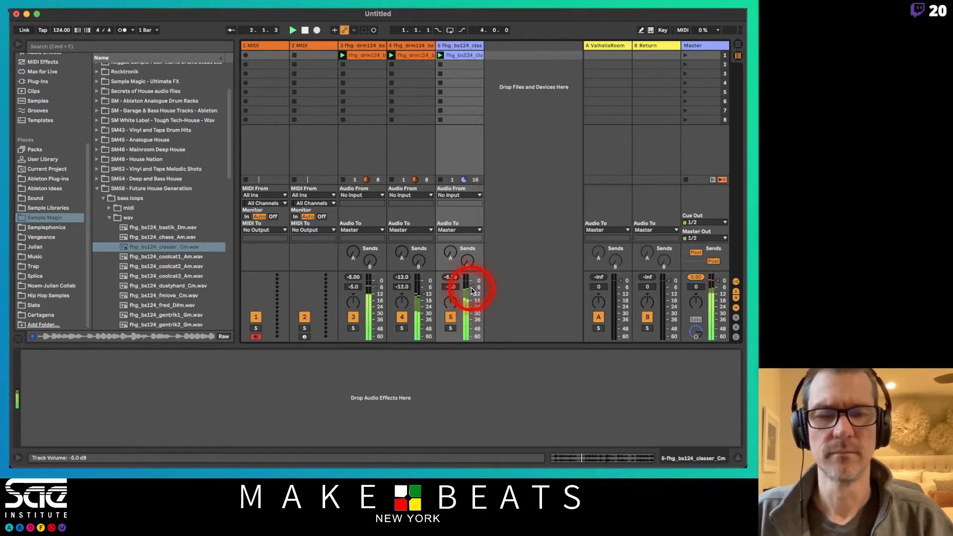
pyautogui.moveTo(471, 288); pyautogui.dragTo(472, 289)
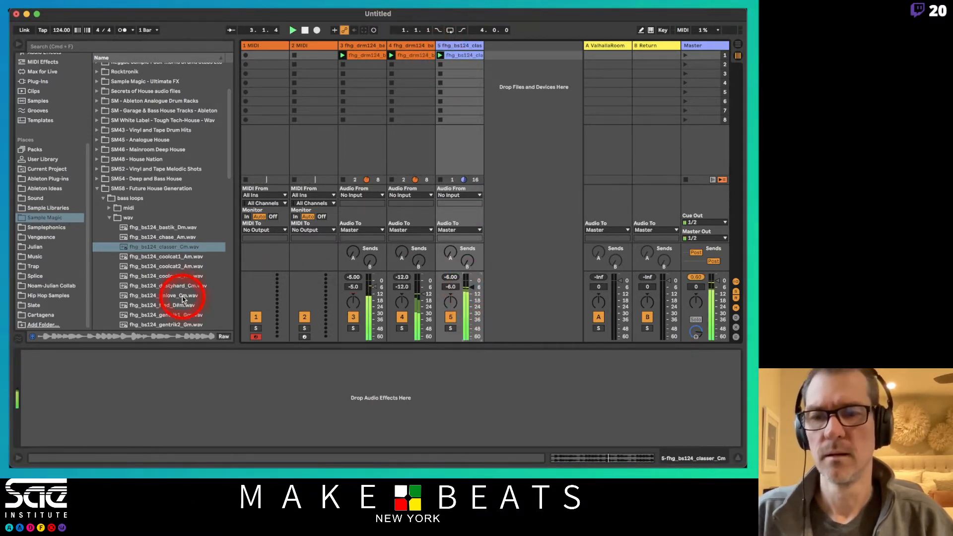
# Collapse the bass loops and browse the wav folder under music loops in SM58 - Future House Generation.
pyautogui.click(109, 219)
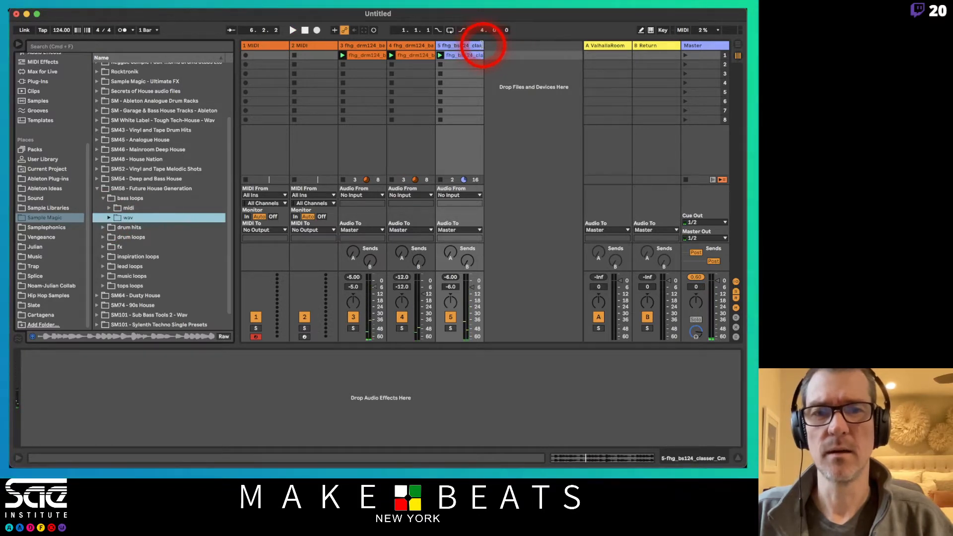
pyautogui.moveTo(482, 46)
pyautogui.mouseDown()
pyautogui.moveTo(529, 45)
pyautogui.moveTo(470, 51)
pyautogui.moveTo(478, 52)
pyautogui.mouseUp()
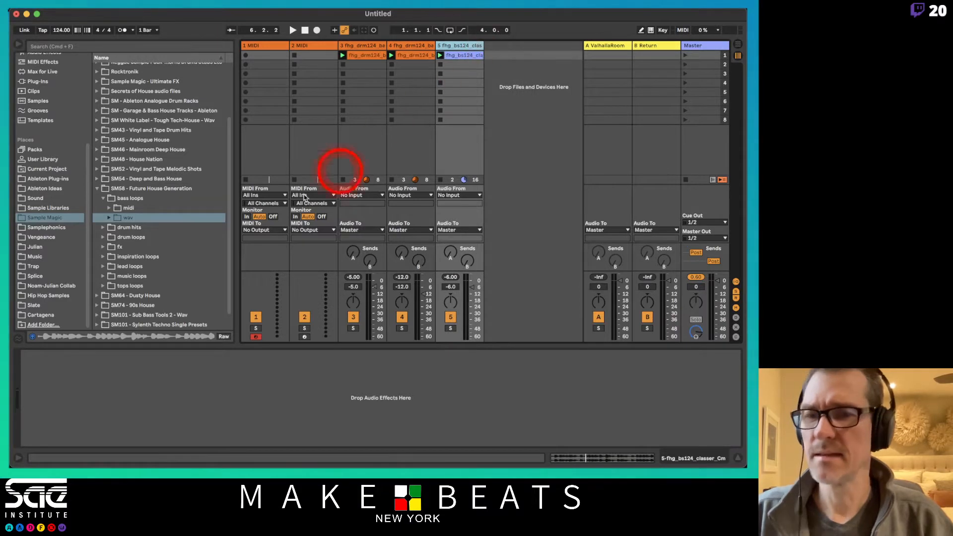
pyautogui.click(103, 276)
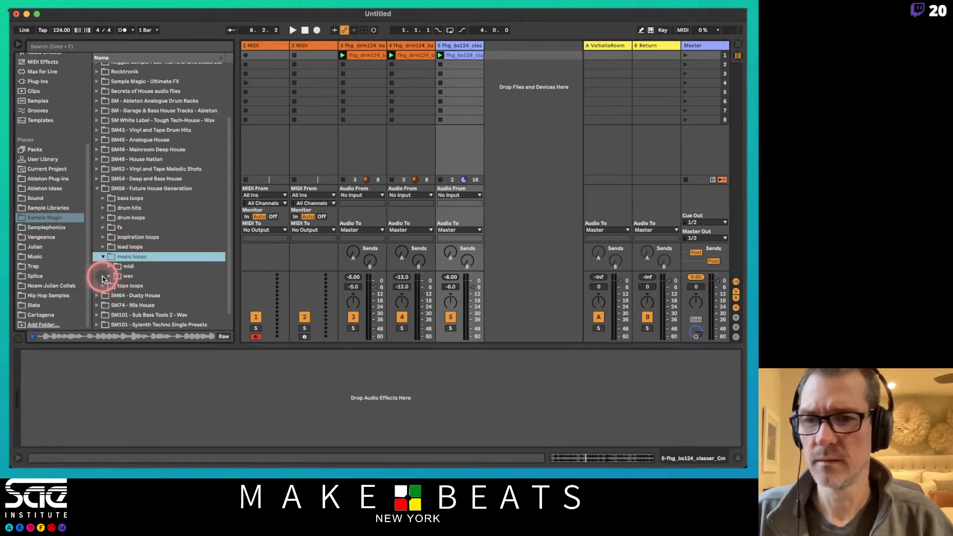
pyautogui.click(110, 278)
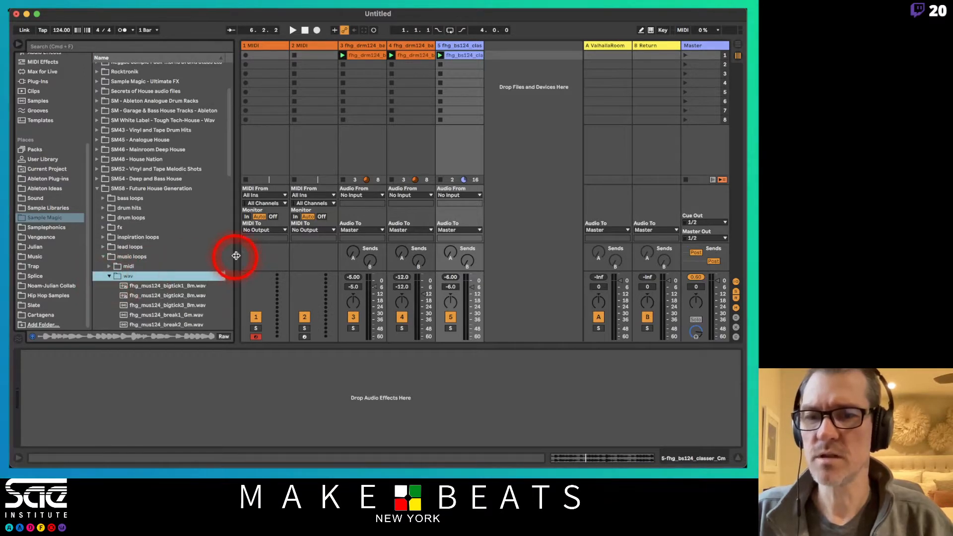
pyautogui.scroll(-5, 220, 258)
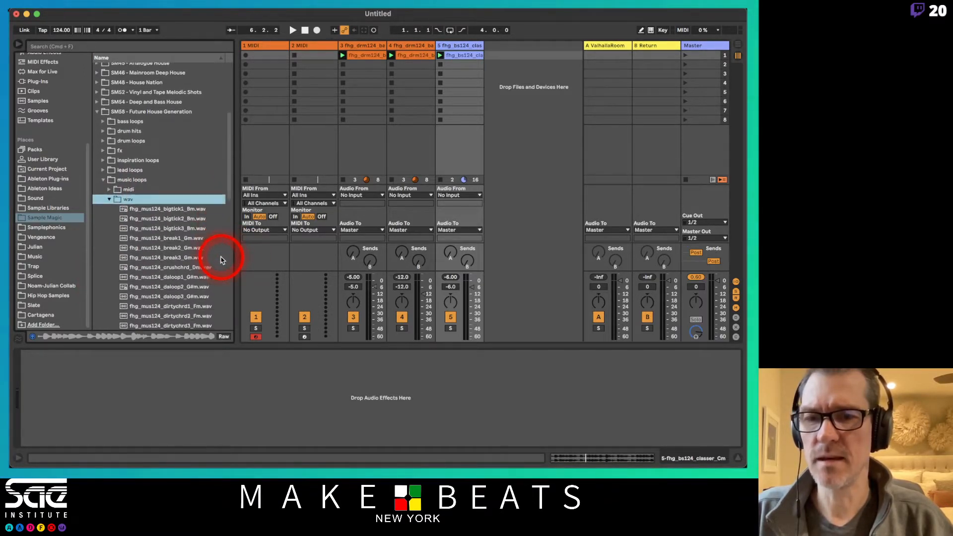
pyautogui.scroll(-1, 220, 257)
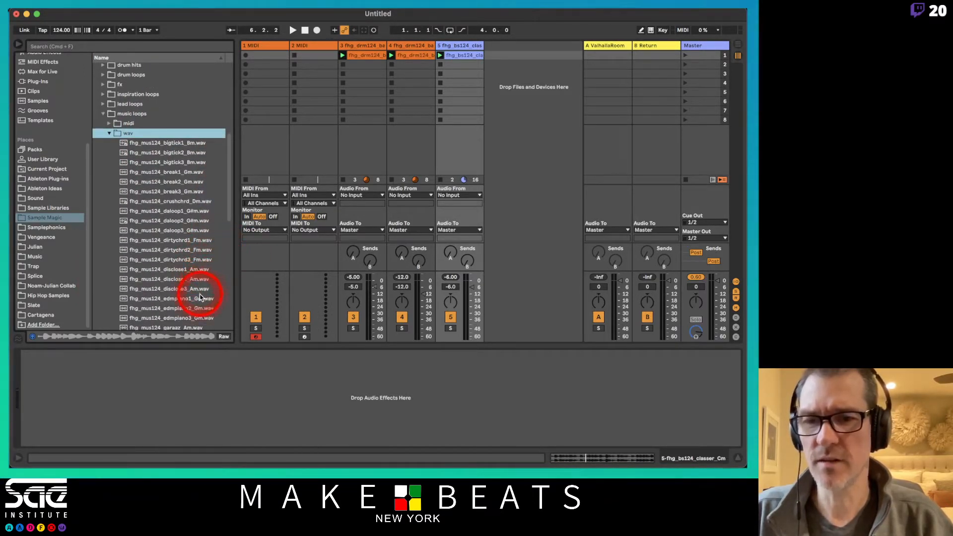
pyautogui.scroll(-2, 204, 298)
pyautogui.scroll(-5, 204, 298)
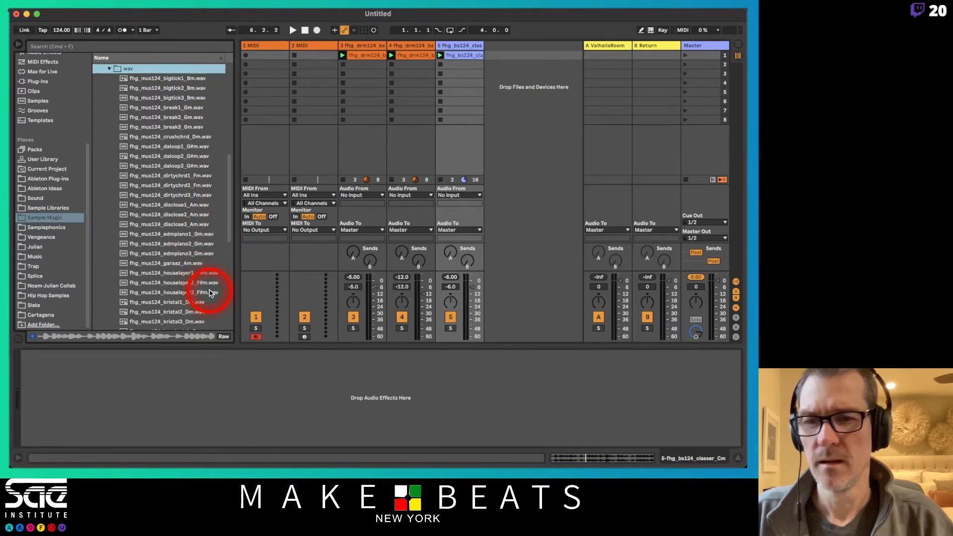
pyautogui.scroll(-5, 210, 293)
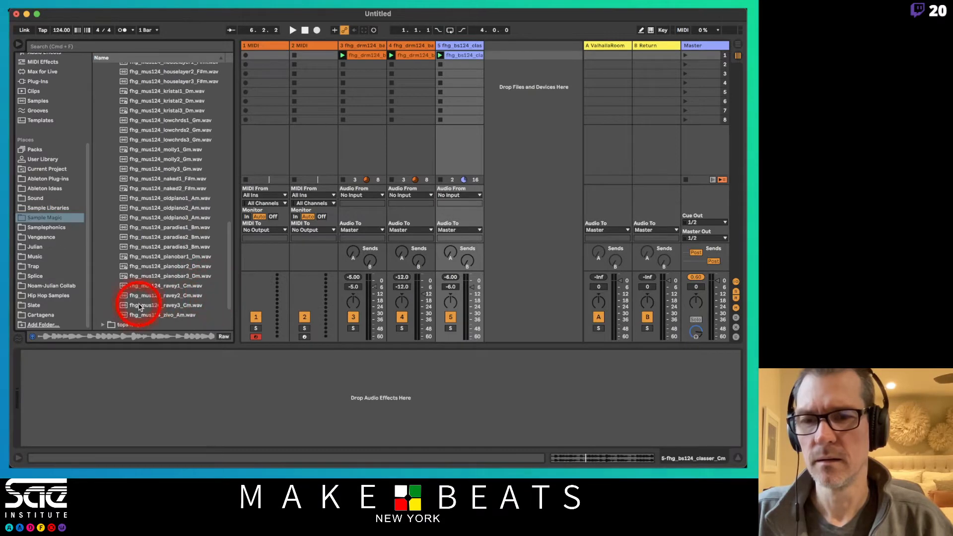
# Audition the three ravey loops, load fhg_mus124_ravey3_Cm.wav onto a new audio track and launch it.
pyautogui.click(158, 286)
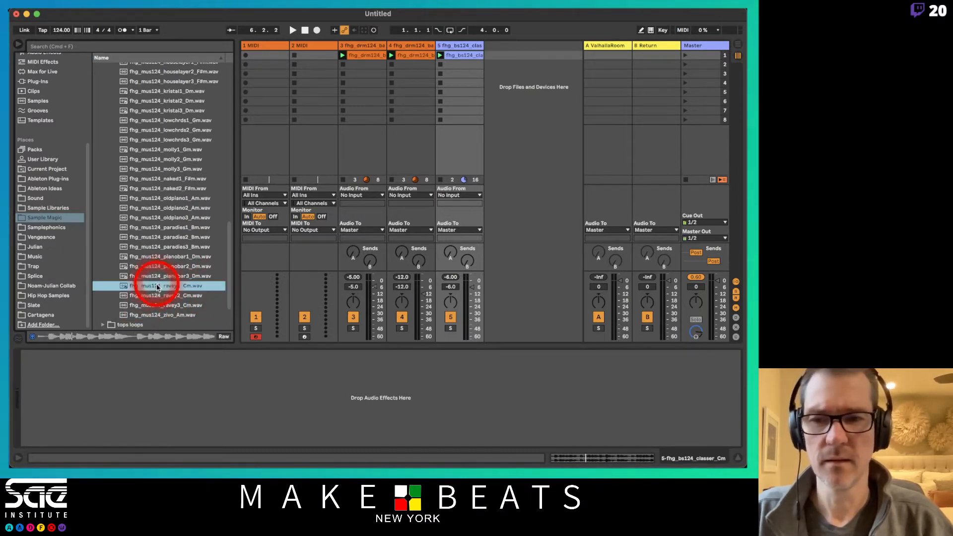
pyautogui.click(158, 296)
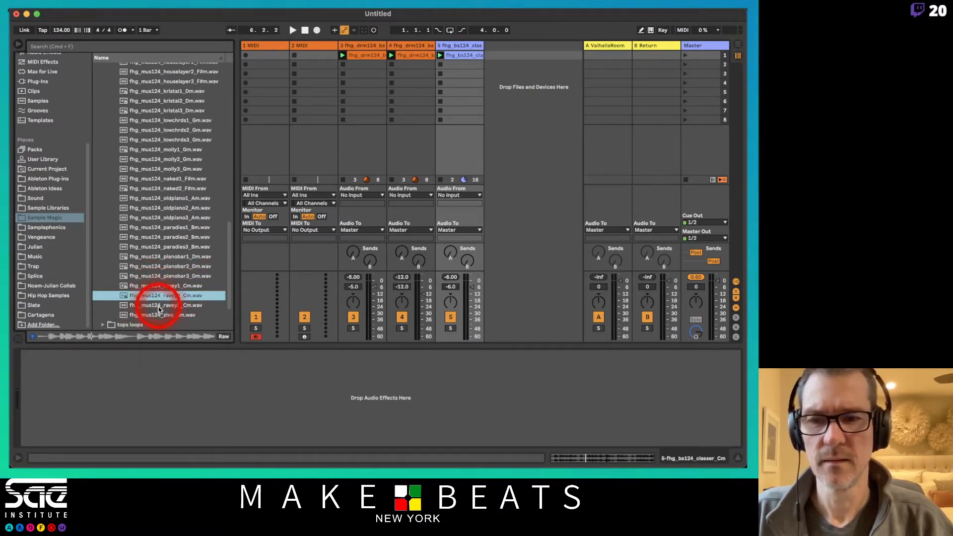
pyautogui.click(158, 305)
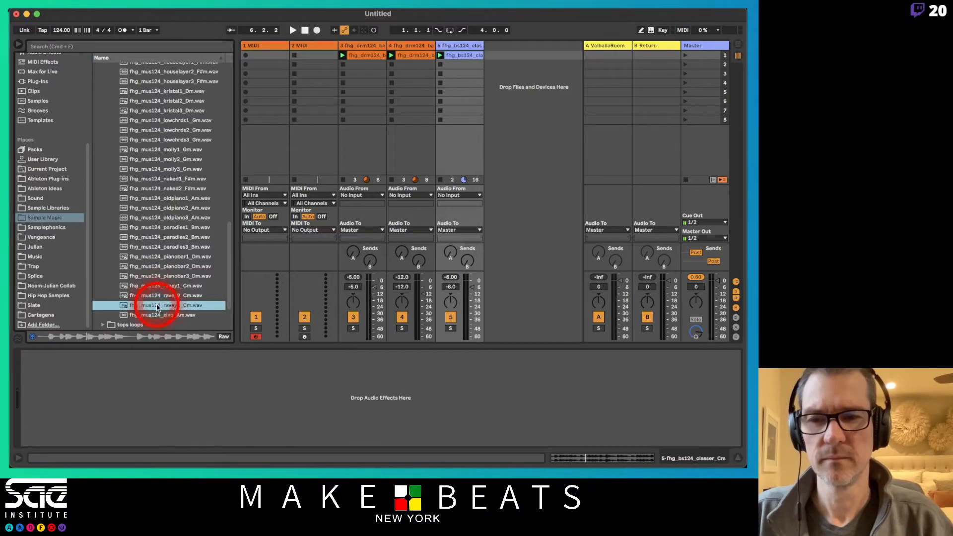
pyautogui.moveTo(158, 309); pyautogui.dragTo(494, 55)
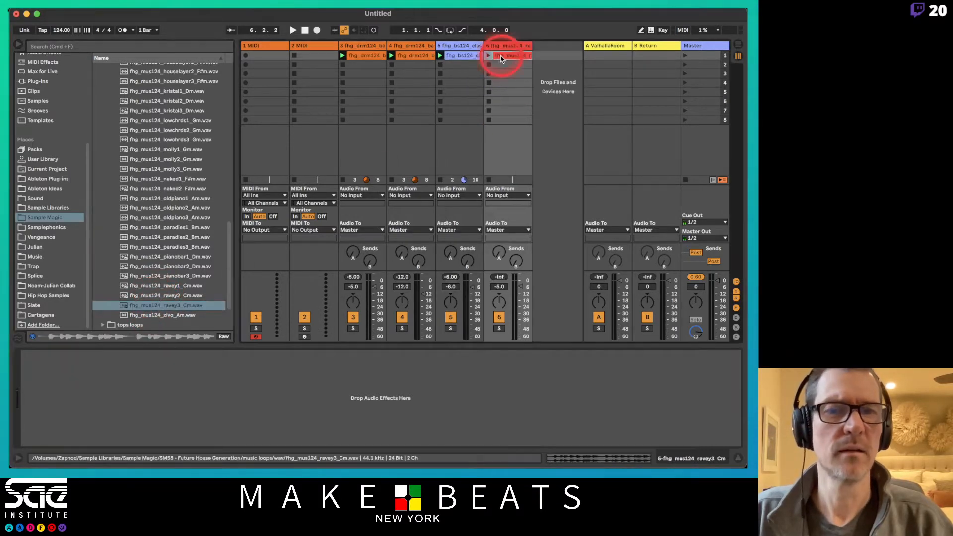
pyautogui.click(489, 55)
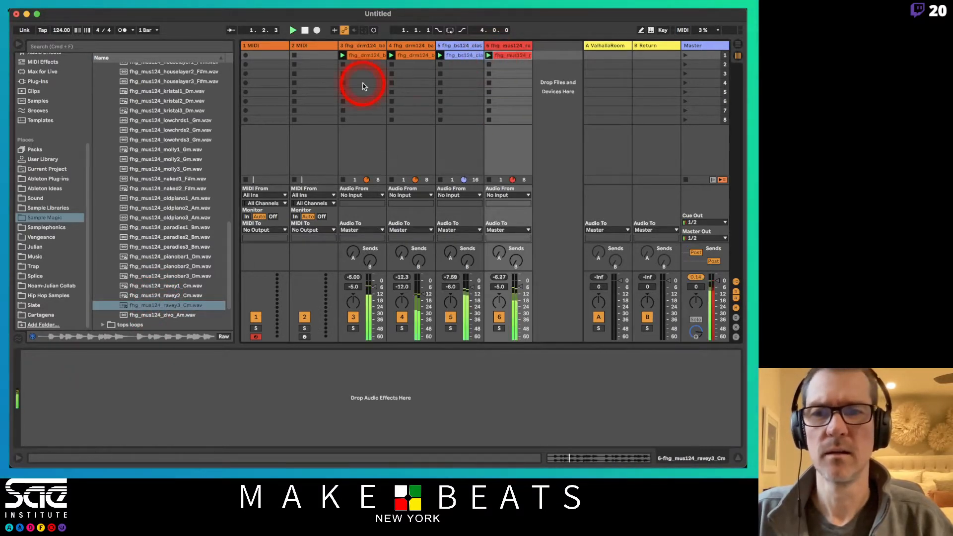
# Replace the sixth track's ravey clip with fhg_mus124_break2_Gm.wav, play it and set the track's volume to -12 dB.
pyautogui.press('space')
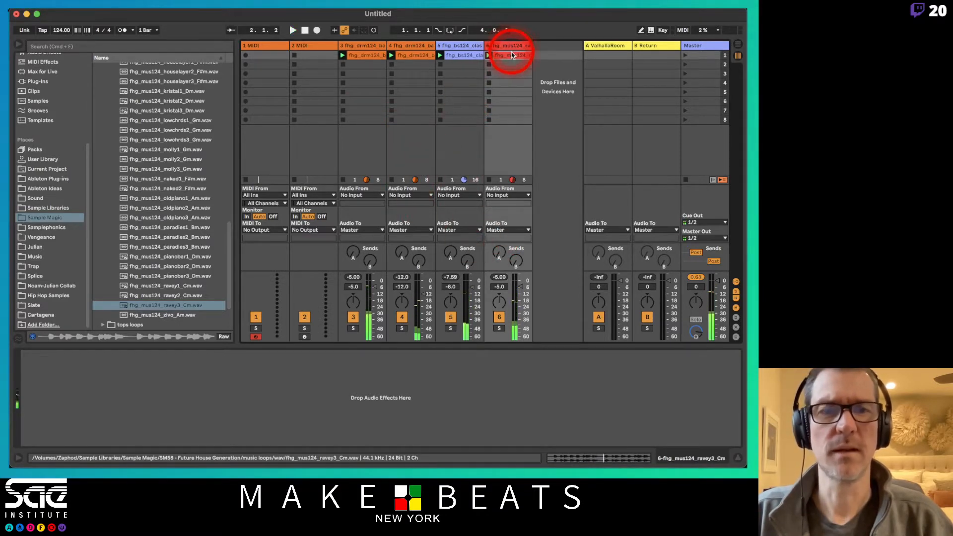
pyautogui.press('Delete')
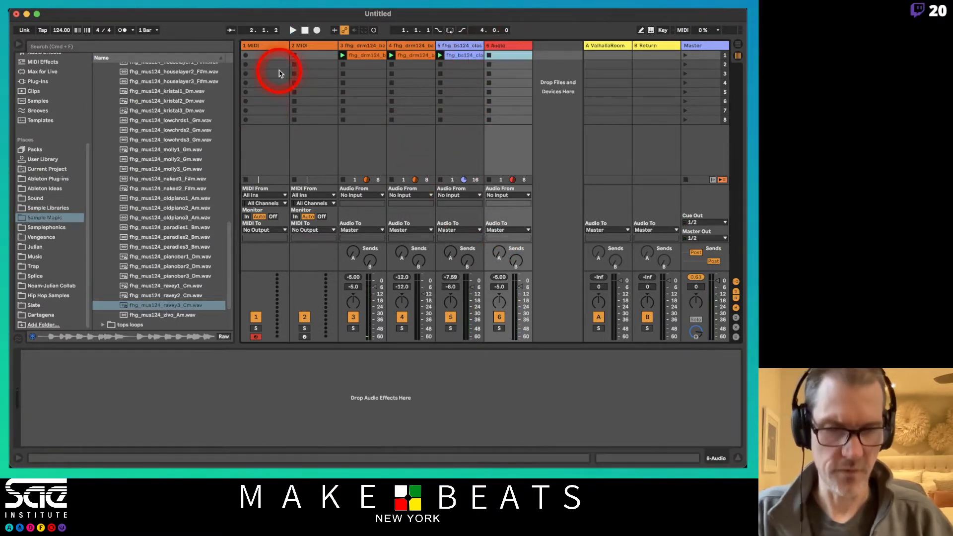
pyautogui.scroll(5, 214, 133)
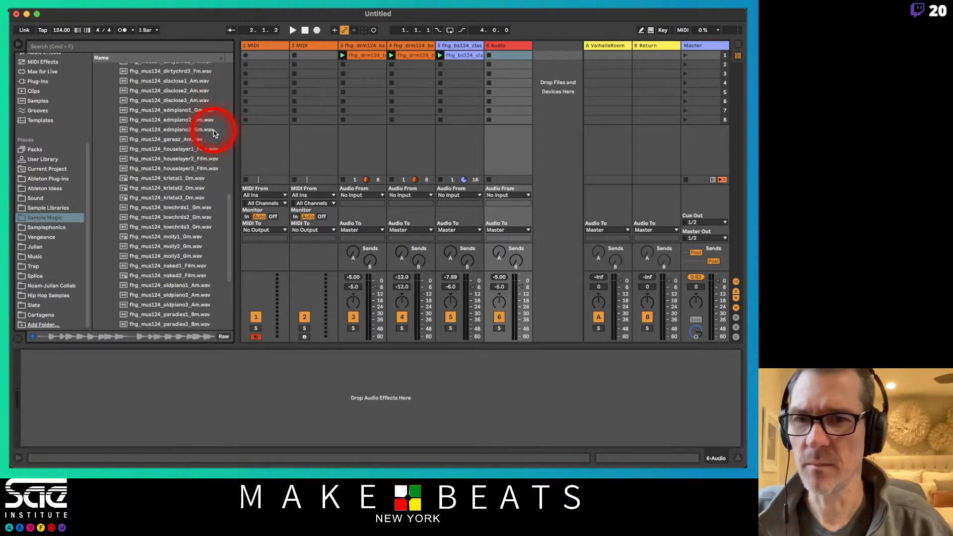
pyautogui.scroll(4, 213, 130)
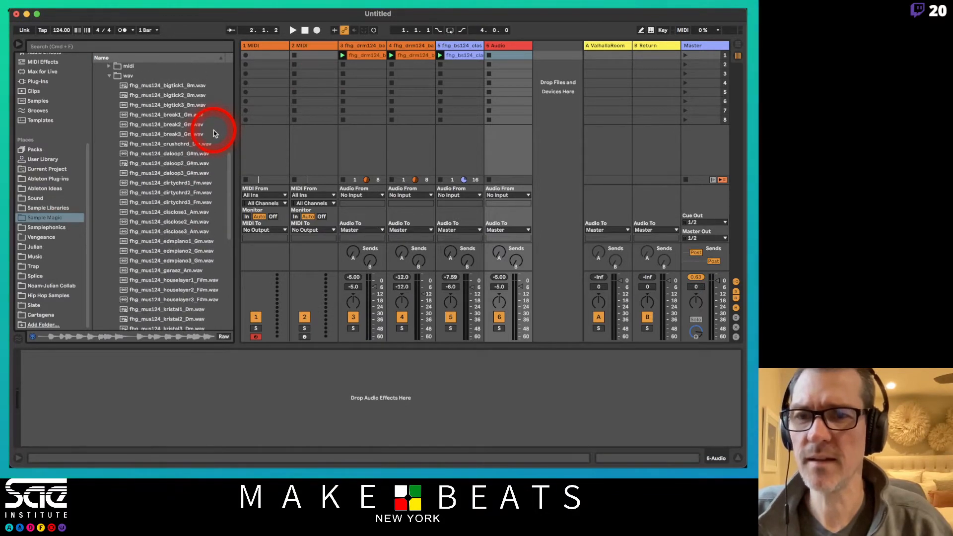
pyautogui.click(167, 117)
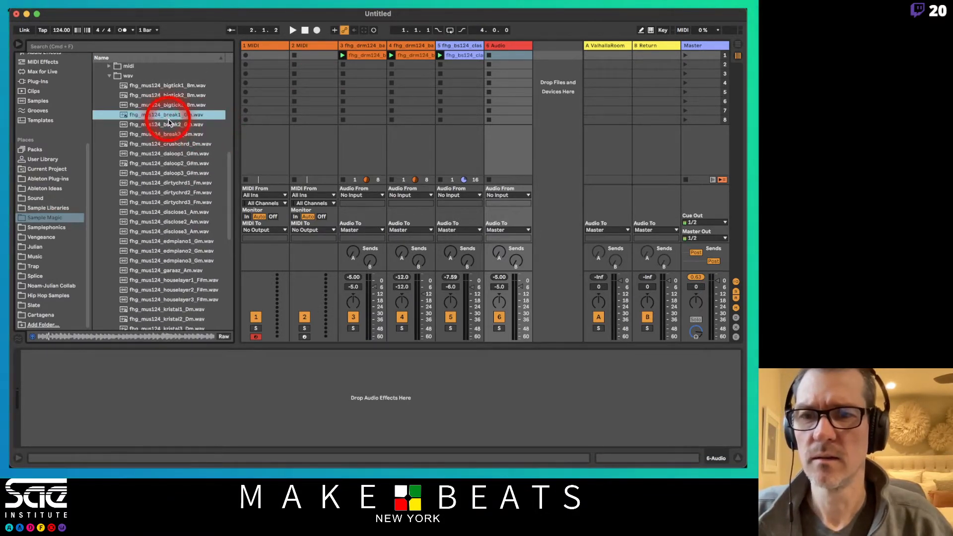
pyautogui.click(171, 127)
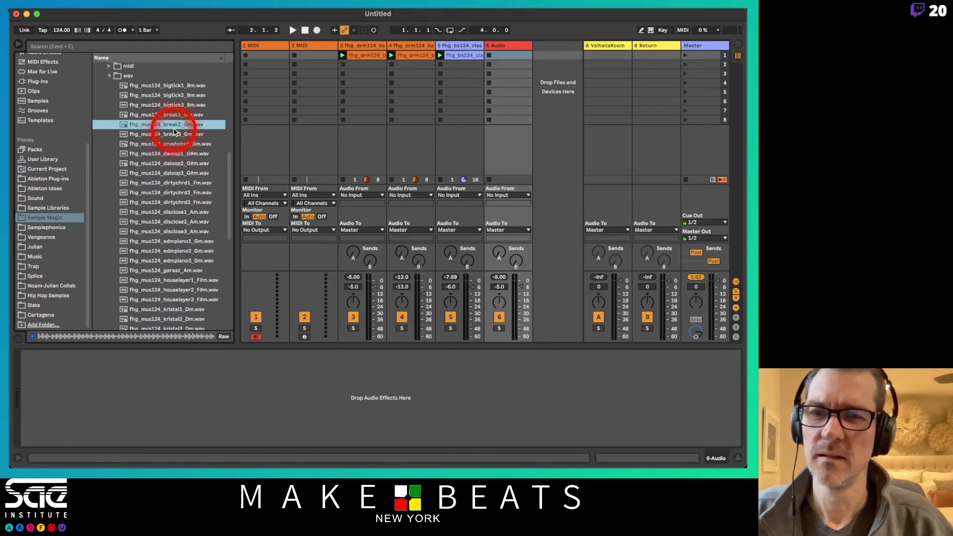
pyautogui.moveTo(172, 128); pyautogui.dragTo(490, 58)
pyautogui.click(490, 59)
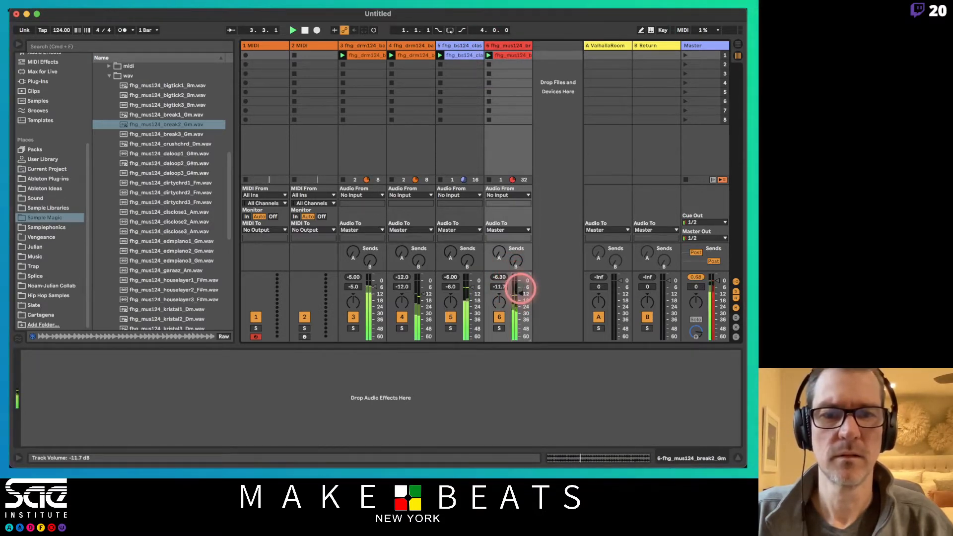
pyautogui.moveTo(520, 289); pyautogui.dragTo(521, 295)
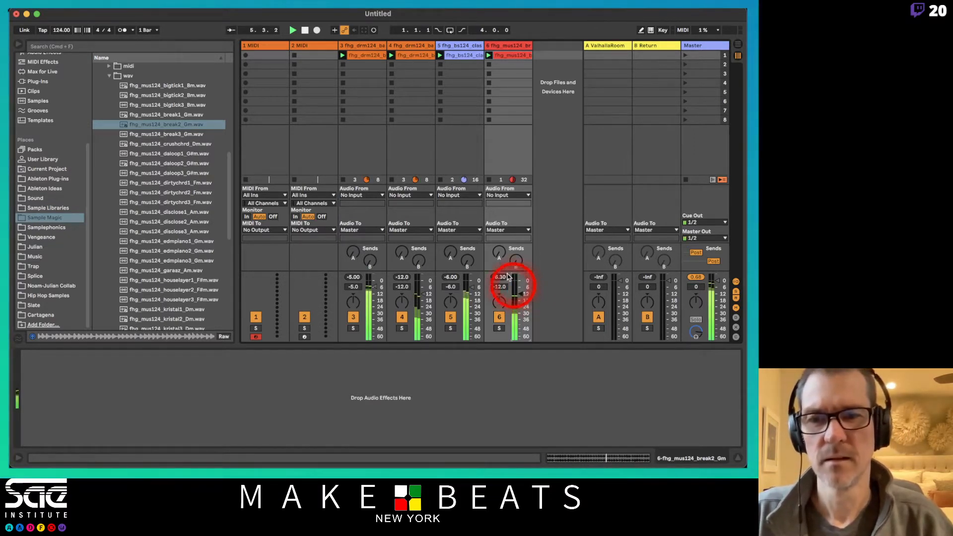
pyautogui.press('space')
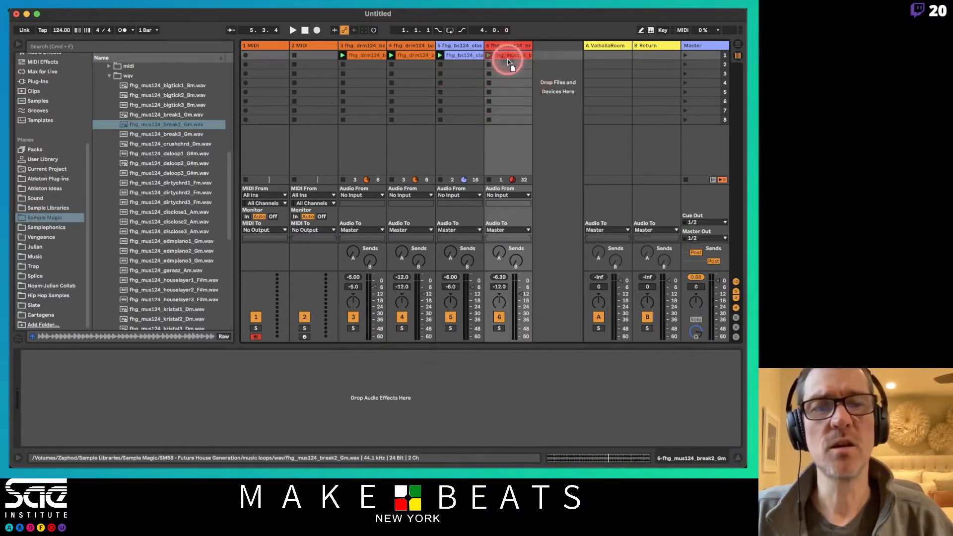
# Arrange three scenes: both drum clips in scenes 1 to 3, the bass clip in scenes 2 and 3, and the music clip in scene 3.
pyautogui.moveTo(508, 56)
pyautogui.mouseDown()
pyautogui.moveTo(510, 66)
pyautogui.moveTo(469, 64)
pyautogui.moveTo(505, 75)
pyautogui.mouseUp()
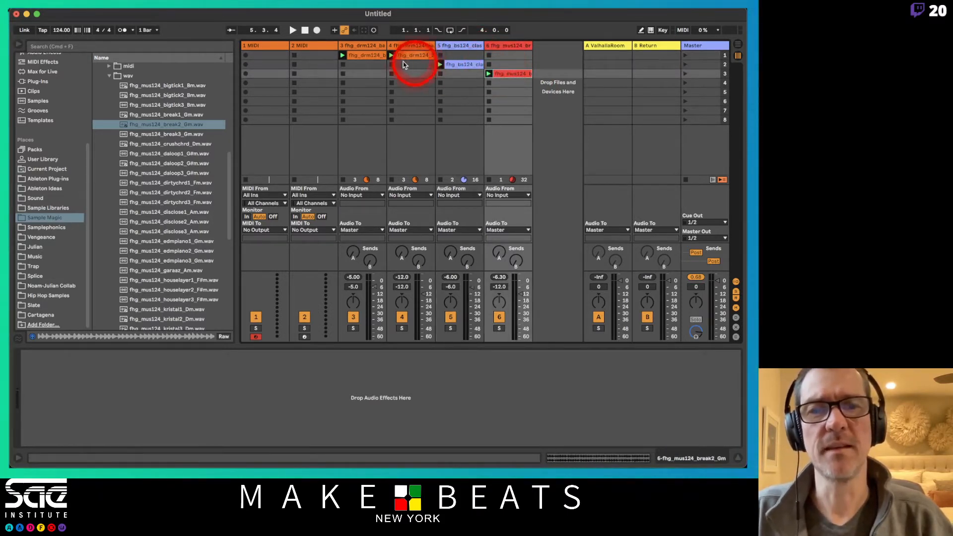
pyautogui.moveTo(359, 57); pyautogui.dragTo(361, 65)
pyautogui.moveTo(416, 57); pyautogui.dragTo(457, 74)
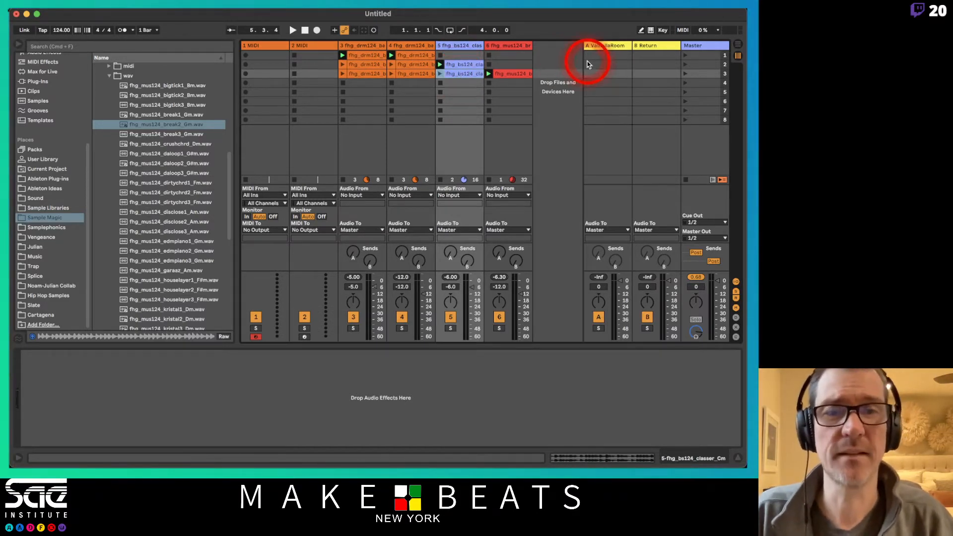
# Launch scene 1 with the drum clips, followed by scene 2 with the drums and bass.
pyautogui.click(701, 58)
pyautogui.click(686, 57)
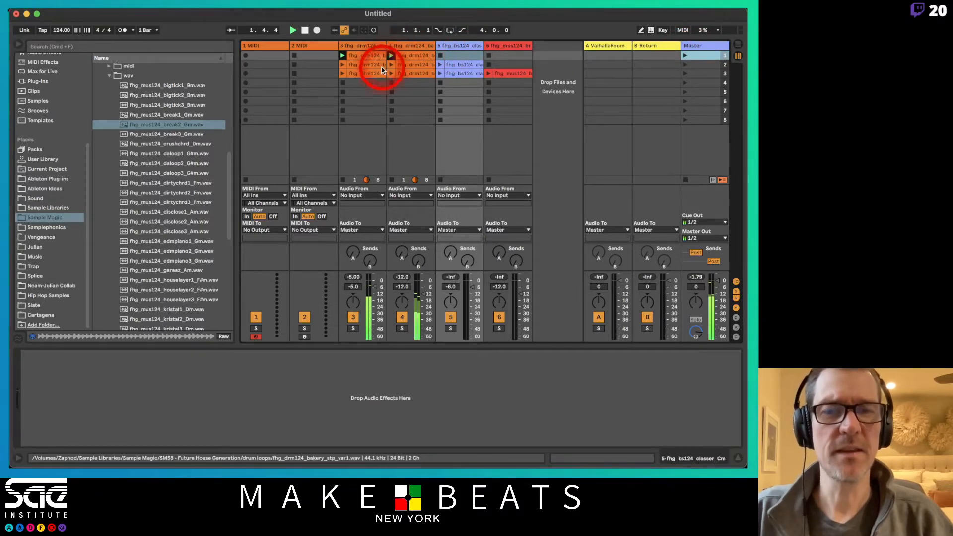
pyautogui.click(697, 64)
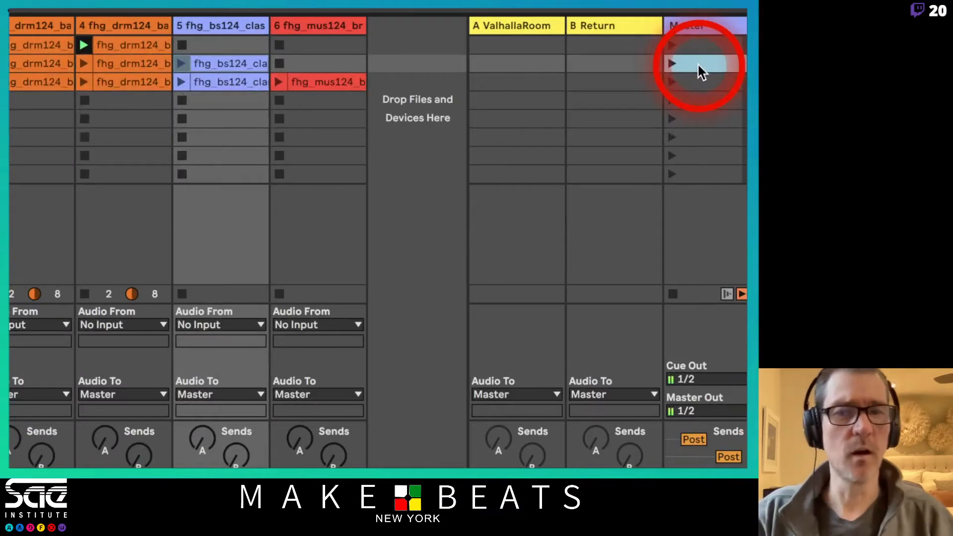
pyautogui.click(670, 63)
pyautogui.click(669, 62)
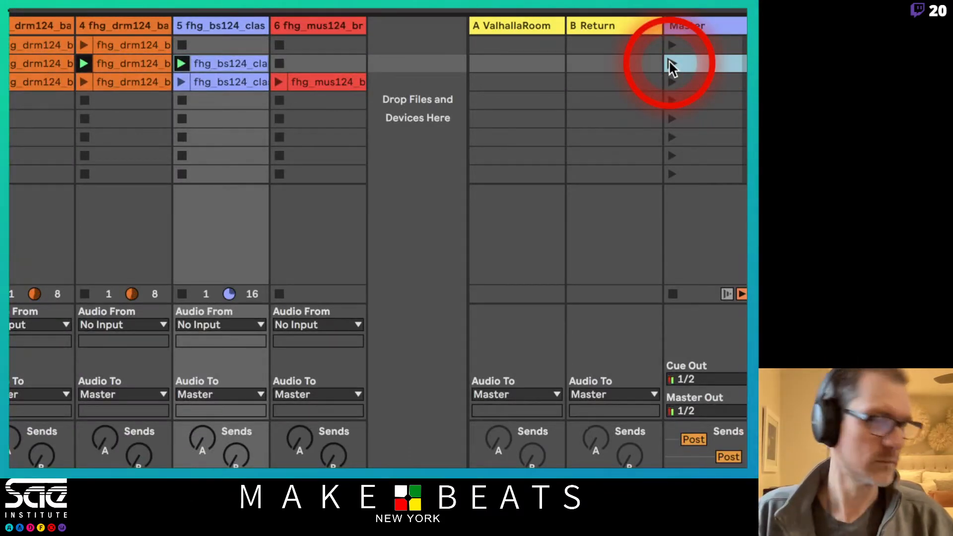
# Launch scene 3, then copy track 4's drum clip and the music clip from scene 3 into scene 4 and launch scene 4.
pyautogui.click(690, 82)
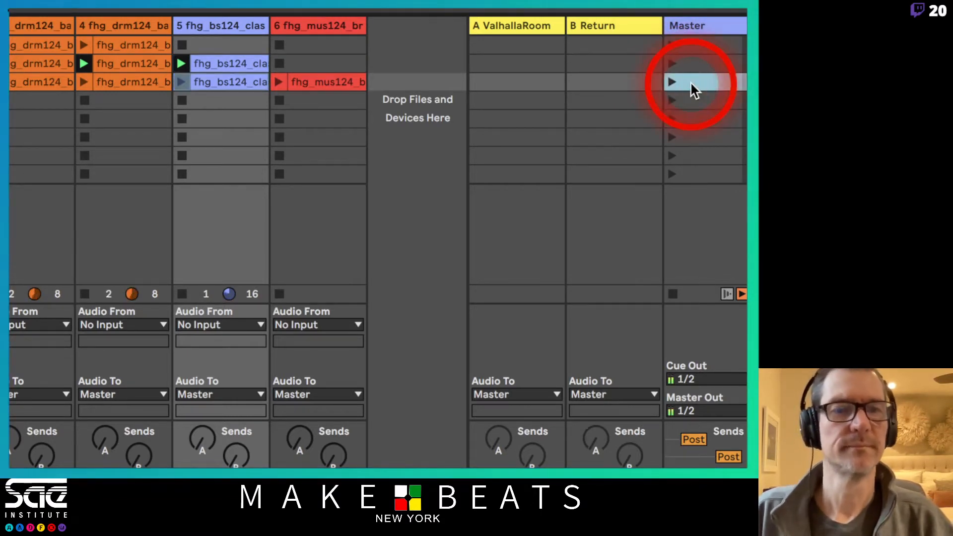
pyautogui.click(672, 82)
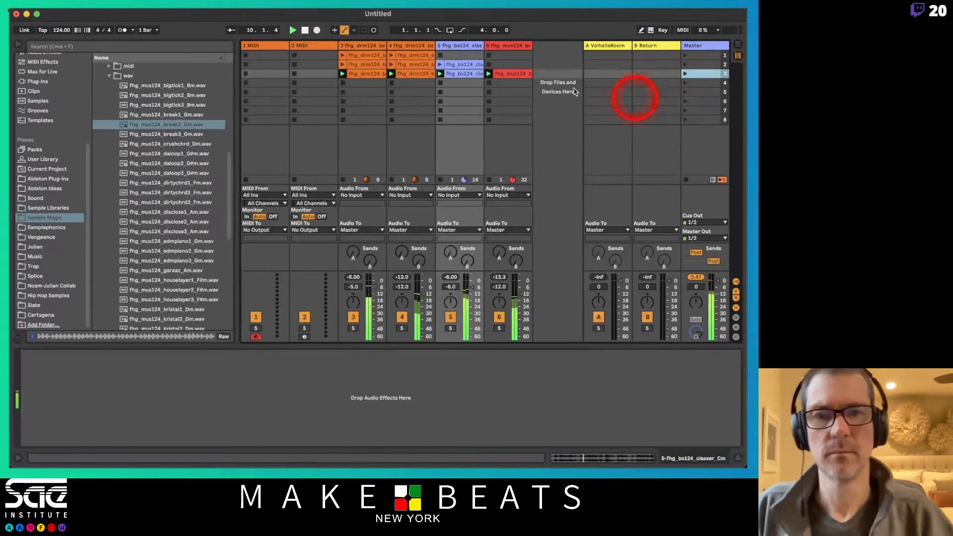
pyautogui.moveTo(425, 75); pyautogui.dragTo(511, 84)
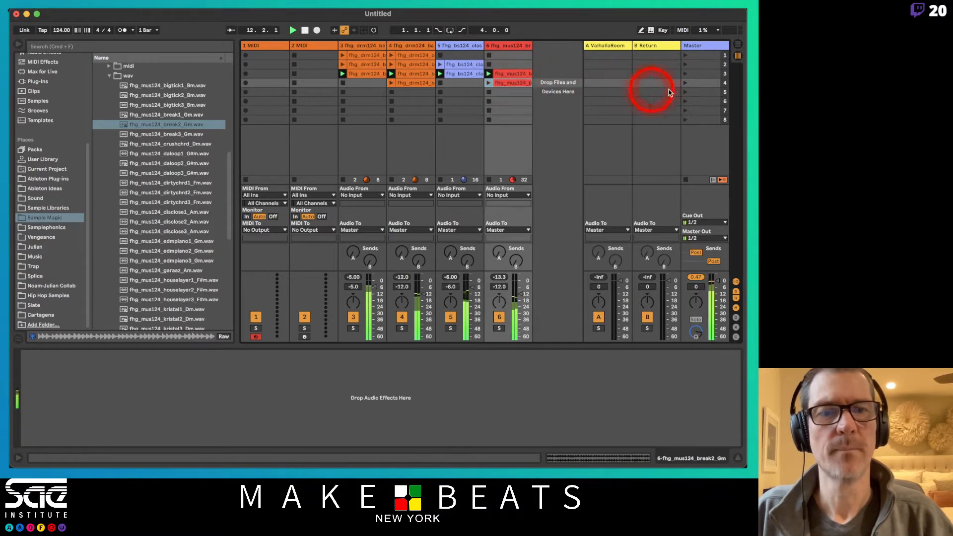
pyautogui.click(682, 83)
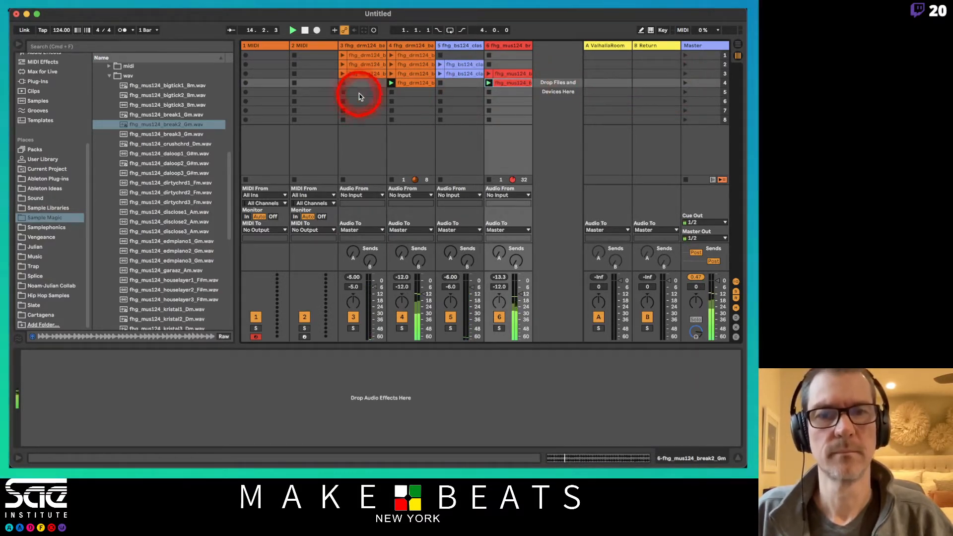
# Add a copy of track 3's drum clip to scene 4 and duplicate the whole scene as scene 5.
pyautogui.moveTo(374, 75); pyautogui.dragTo(374, 85)
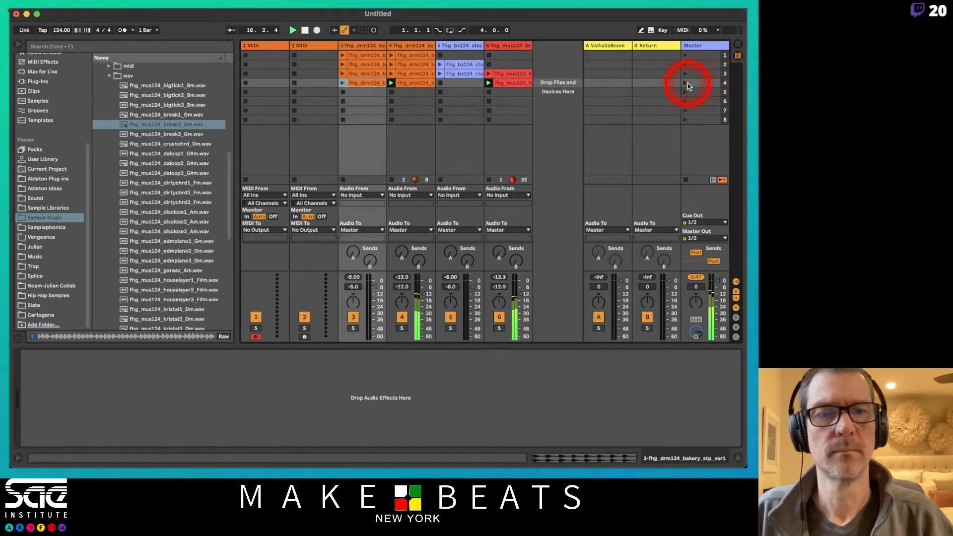
pyautogui.click(697, 85)
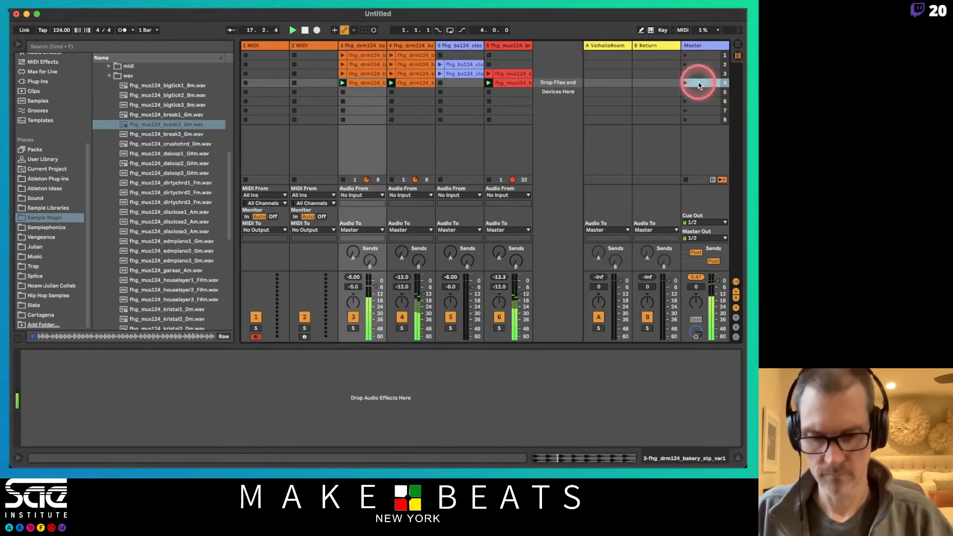
pyautogui.press('super+d')
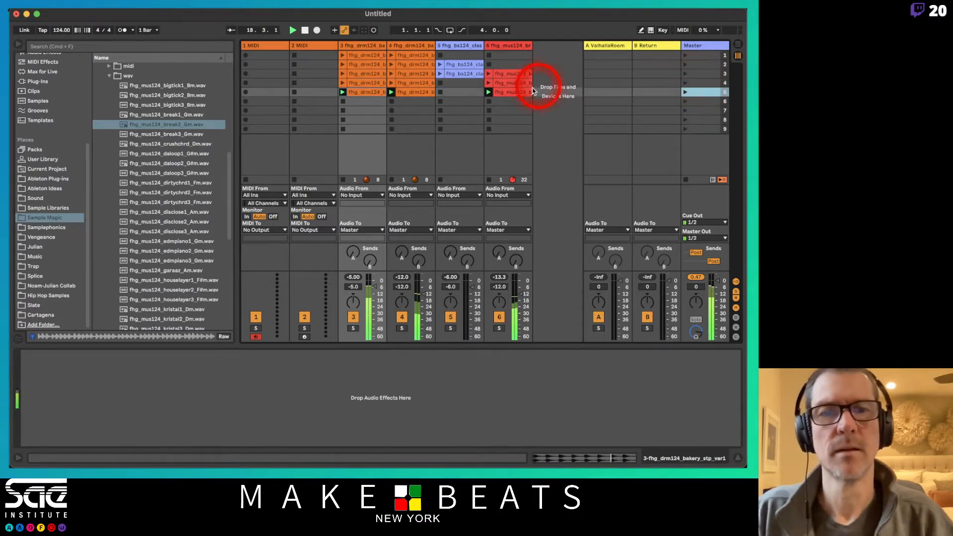
# Delete track 3's drum clip from scene 4 and launch scene 3.
pyautogui.click(356, 87)
pyautogui.press('Delete')
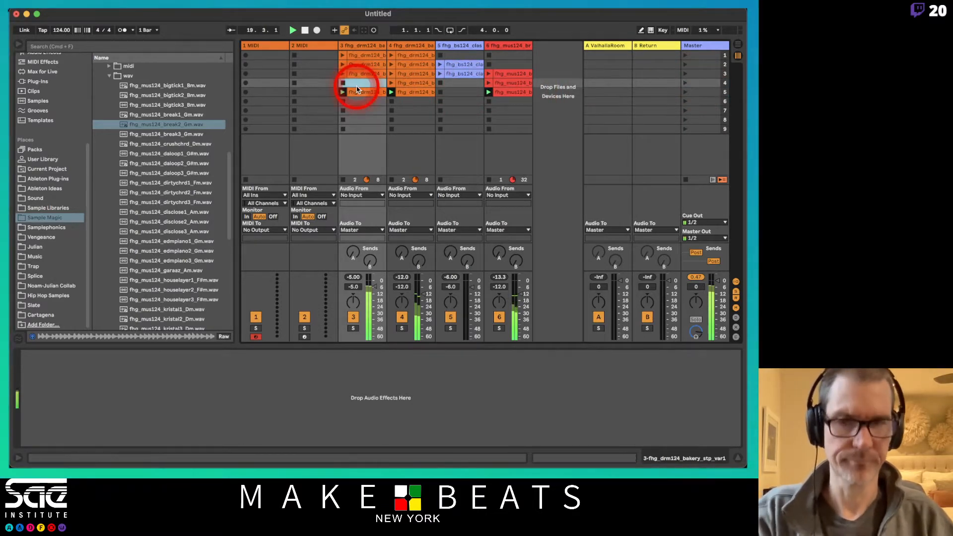
pyautogui.click(685, 75)
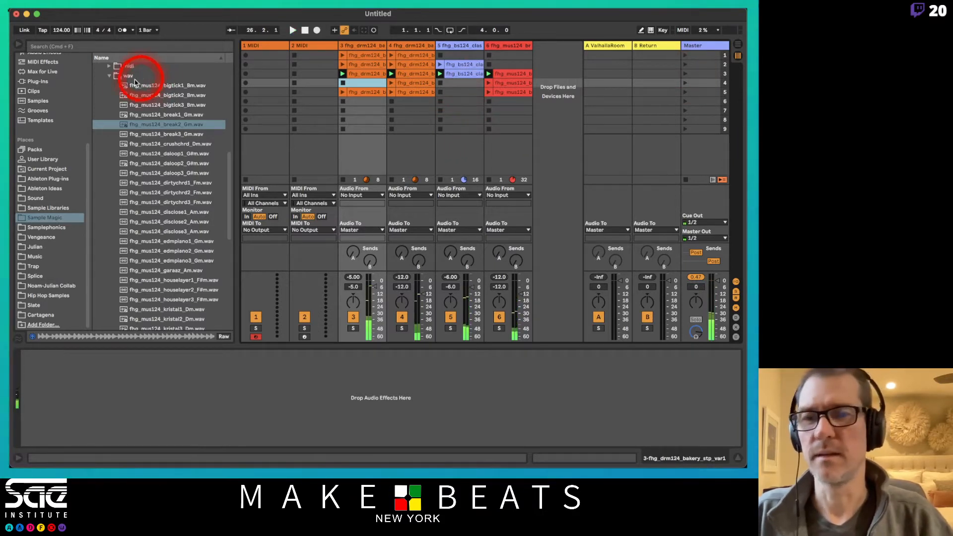
# Open the wav folder of the bass loops in the SM58 - Future House Generation library.
pyautogui.scroll(5, 136, 84)
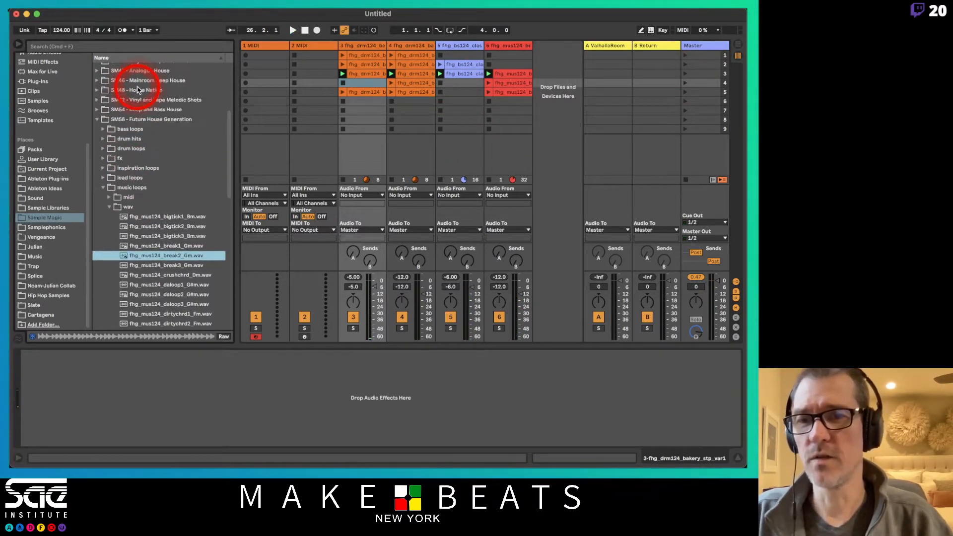
pyautogui.click(103, 130)
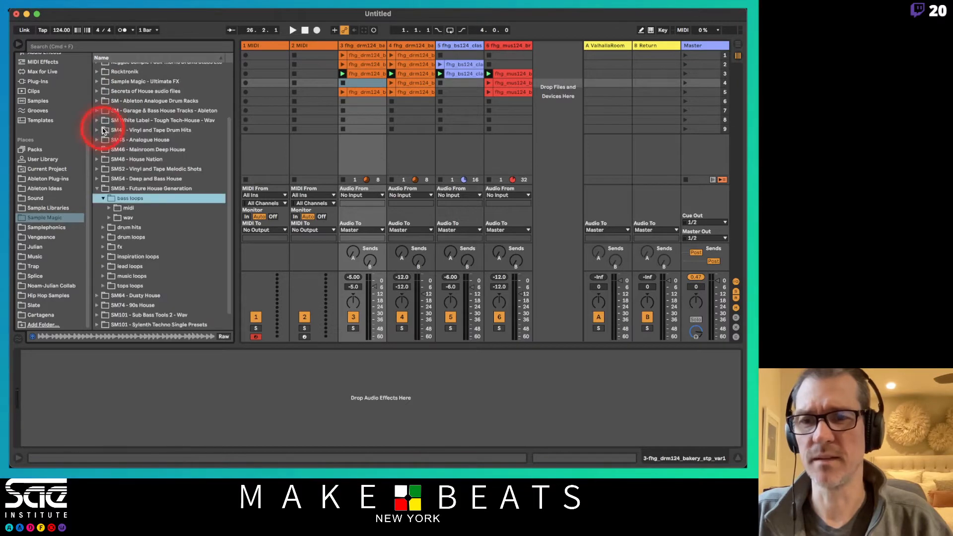
pyautogui.click(109, 219)
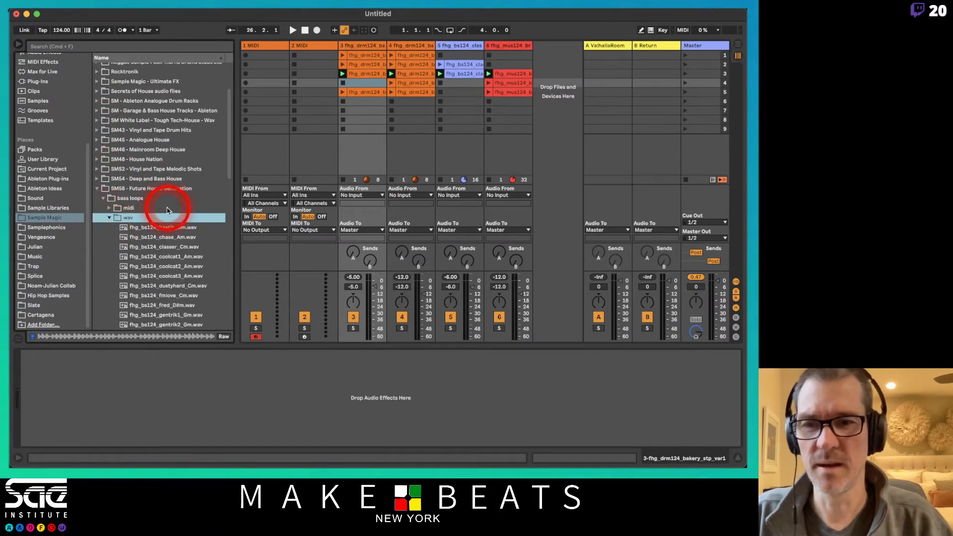
pyautogui.scroll(-2, 168, 210)
pyautogui.scroll(-3, 168, 210)
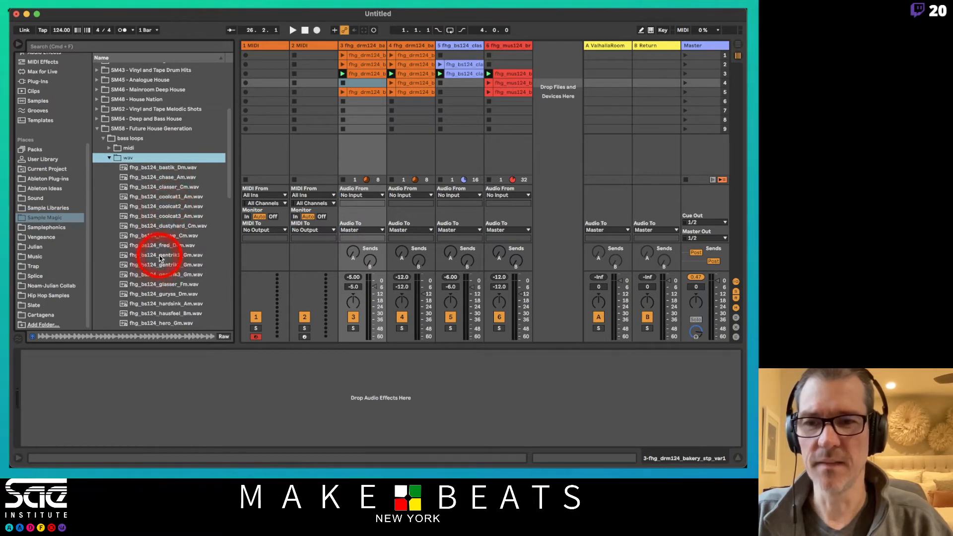
# Audition the gentrik1 and gentrik2 bass loops, load fhg_bs124_gentrik2_Gm.wav into scene 4 of track 5 and launch that scene.
pyautogui.click(159, 255)
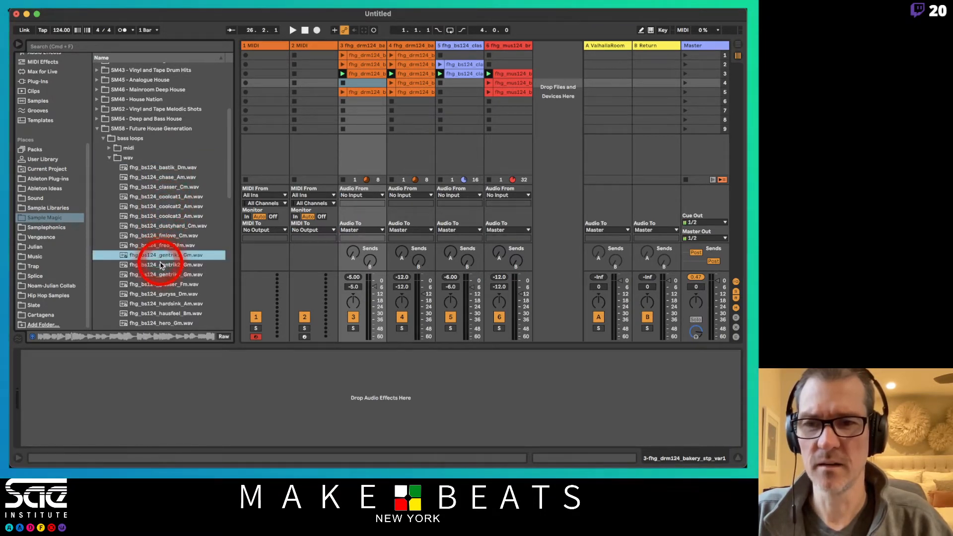
pyautogui.click(161, 265)
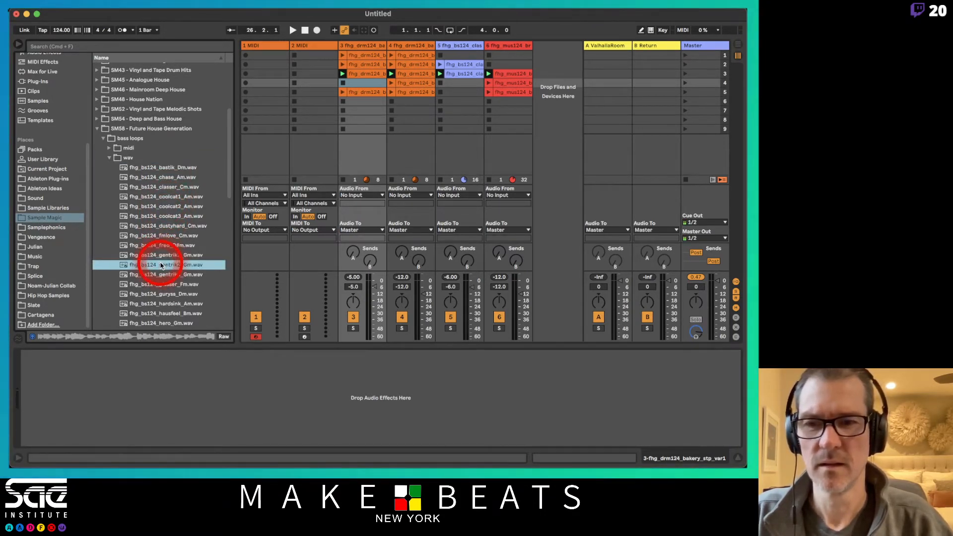
pyautogui.moveTo(160, 265); pyautogui.dragTo(465, 86)
pyautogui.click(685, 84)
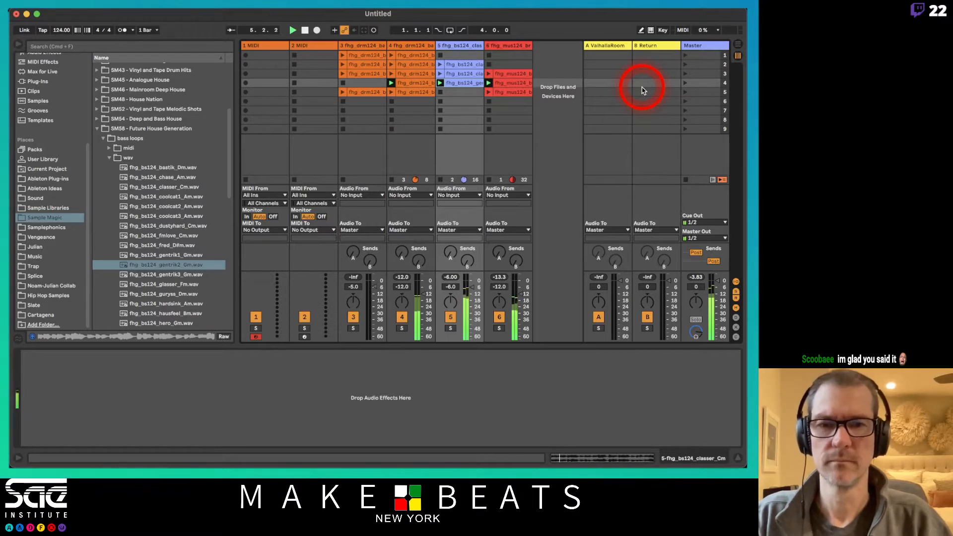
# Replace the classer bass clips in scenes 2 and 3 with the gentrik2 clip, moving it out of scene 4.
pyautogui.click(457, 64)
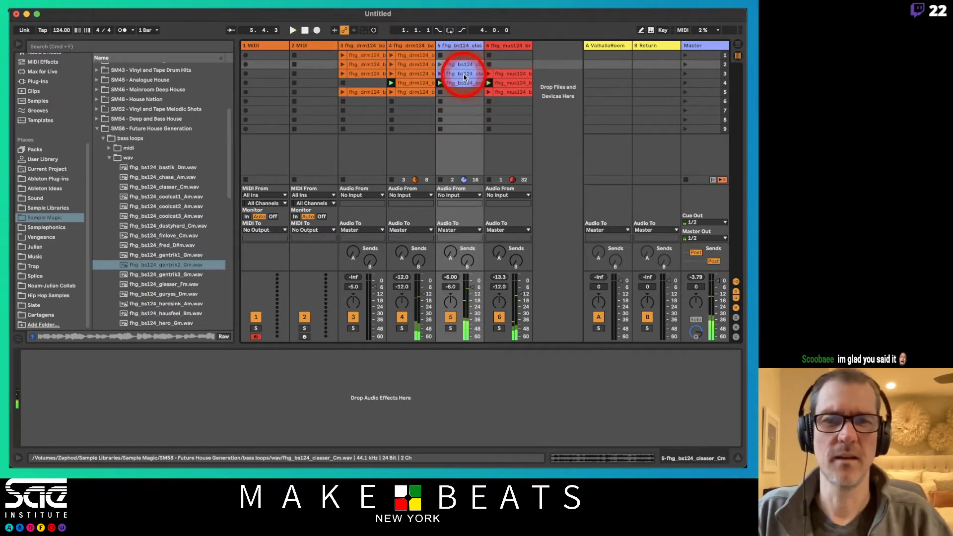
pyautogui.keyDown('shift'); pyautogui.click(464, 76); pyautogui.keyUp('shift')
pyautogui.press('Delete')
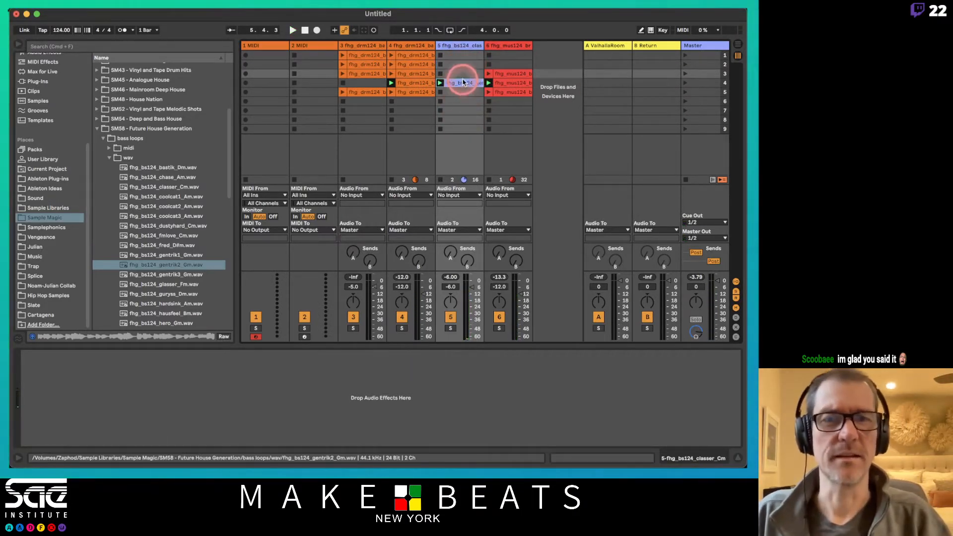
pyautogui.moveTo(462, 81)
pyautogui.mouseDown()
pyautogui.moveTo(462, 64)
pyautogui.moveTo(461, 73)
pyautogui.mouseUp()
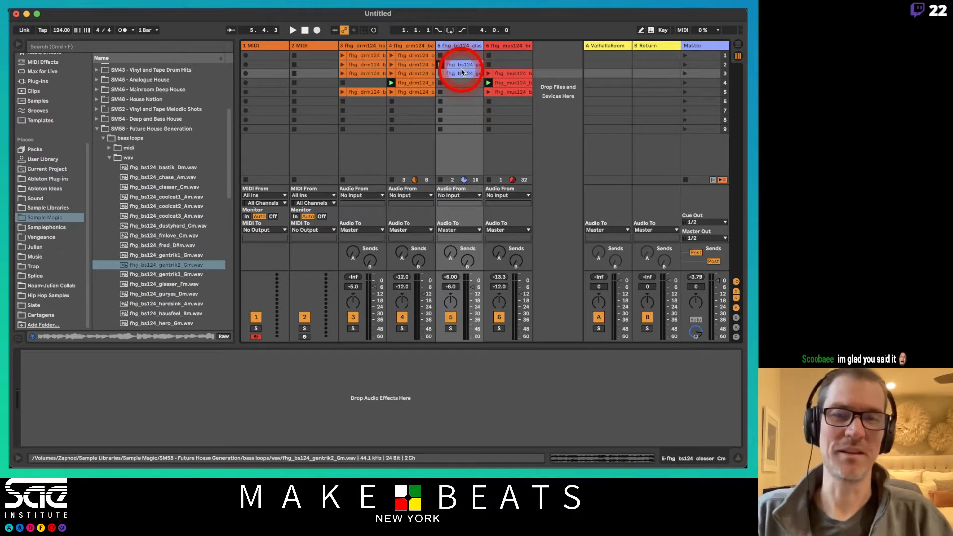
# Launch scene 3 to hear the gentrik2 bass with the drum and music clips.
pyautogui.click(697, 74)
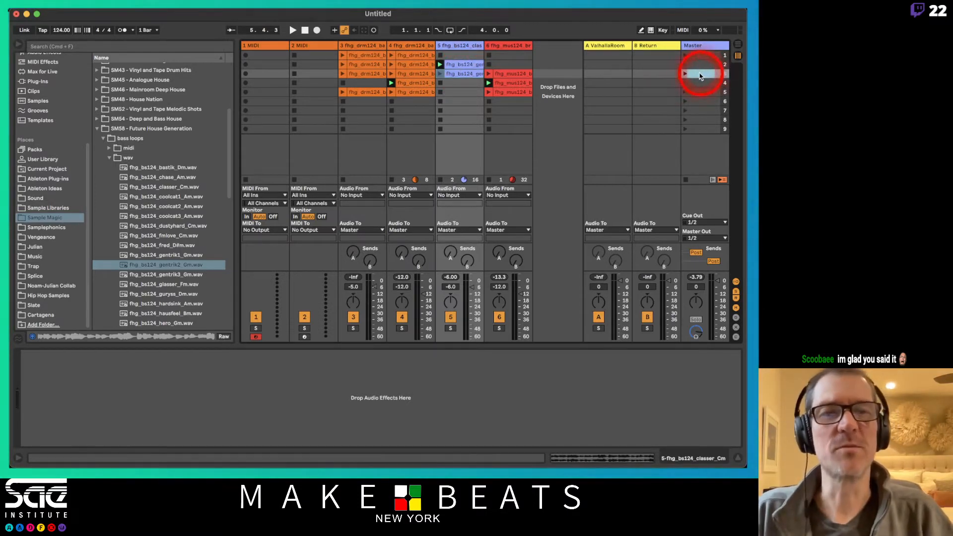
pyautogui.click(685, 75)
pyautogui.click(684, 74)
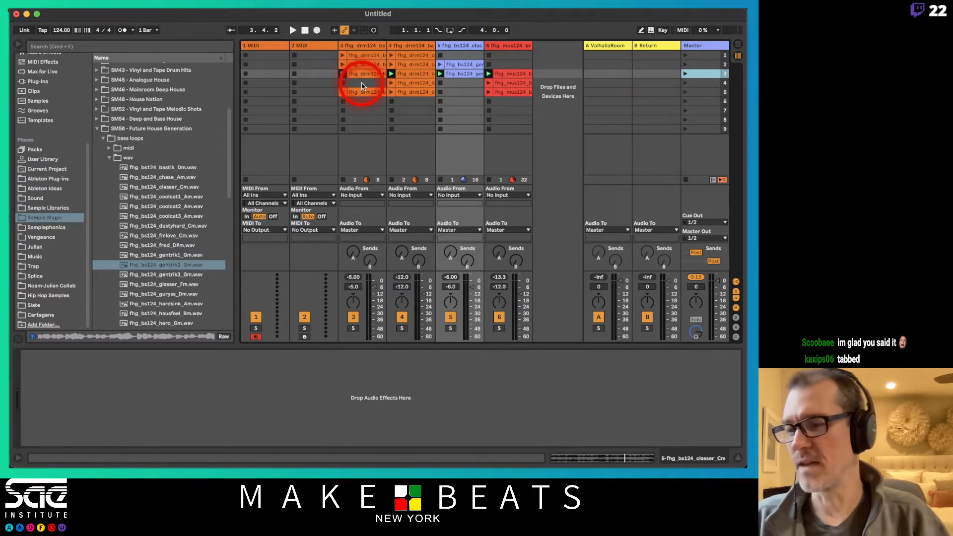
# Select the first MIDI track, collapse the Future House Generation folder and look through the Plug-Ins and Instruments categories.
pyautogui.click(265, 46)
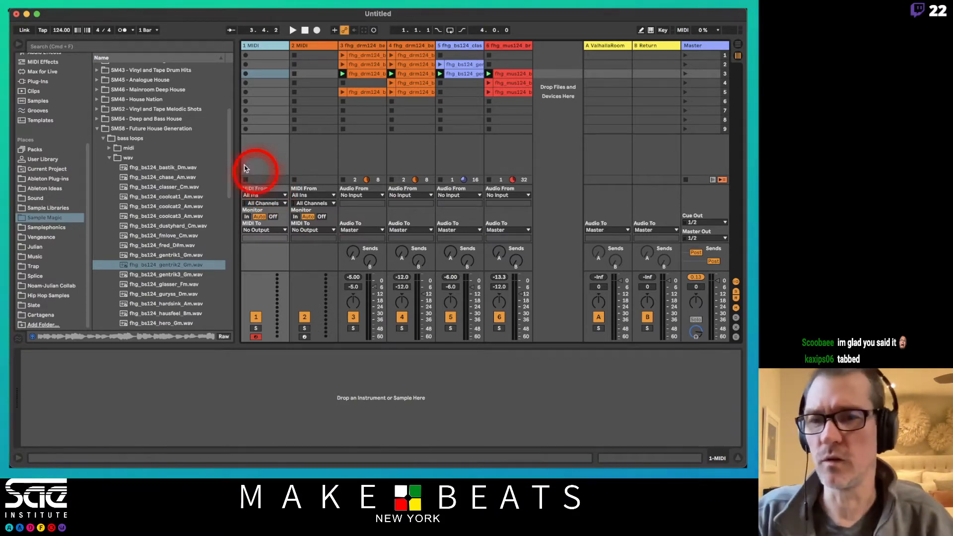
pyautogui.click(97, 129)
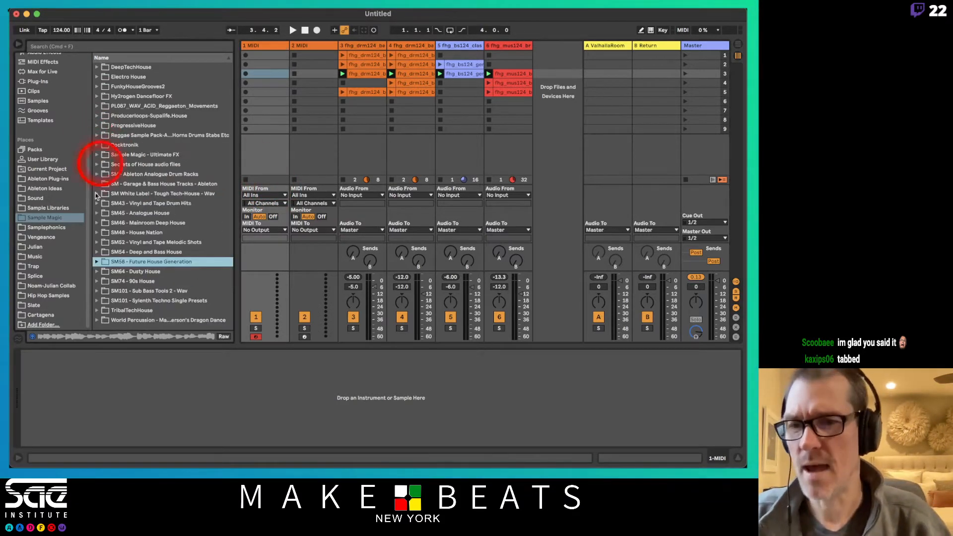
pyautogui.scroll(5, 71, 159)
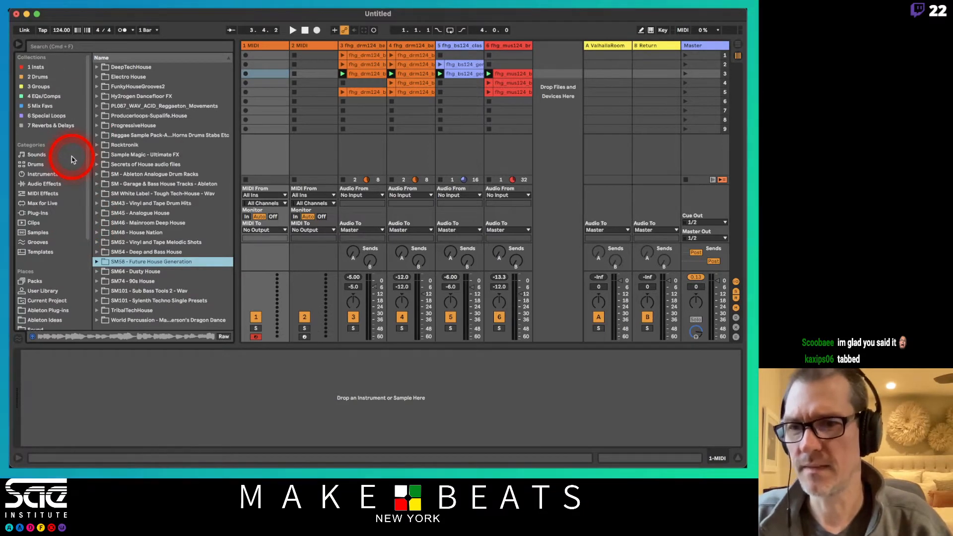
pyautogui.scroll(-2, 71, 158)
pyautogui.click(38, 168)
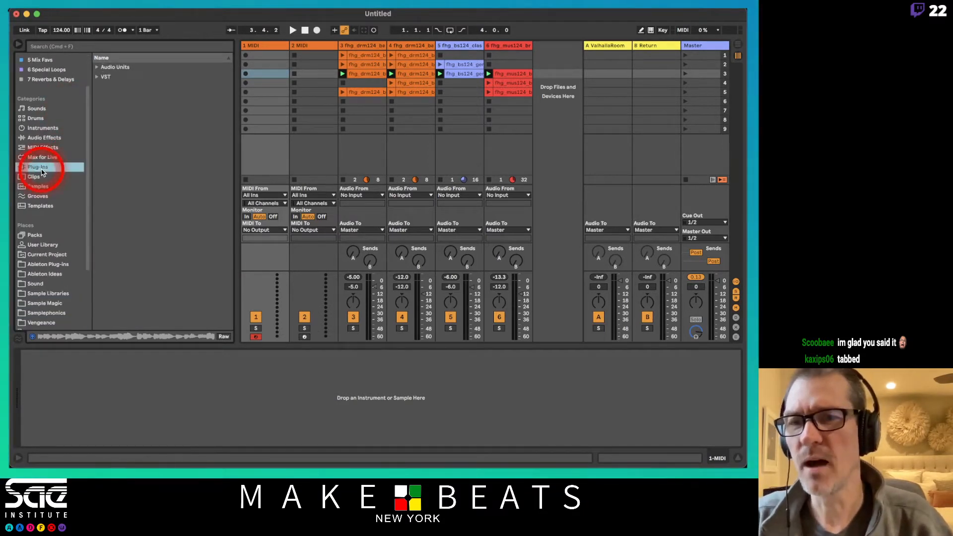
pyautogui.click(46, 129)
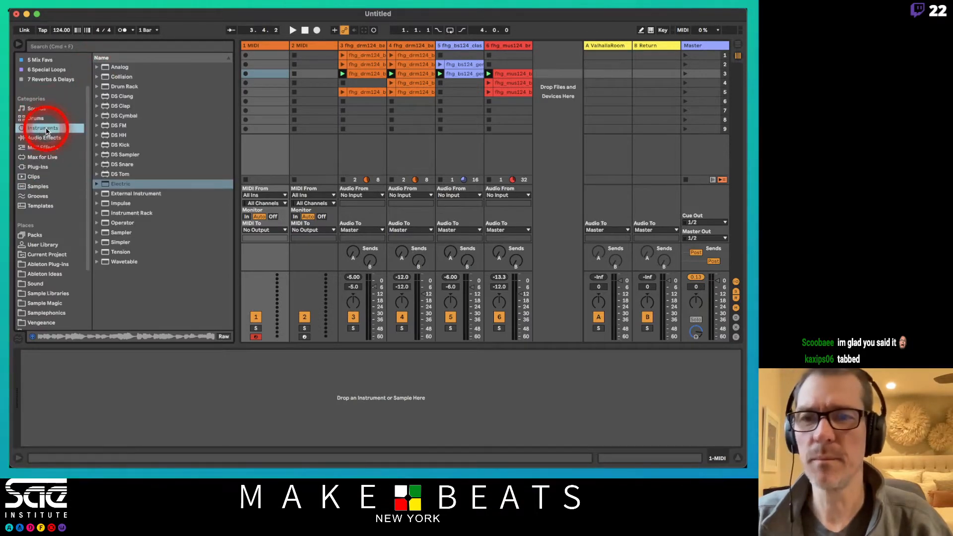
# Preview A Squeaky Bell.adg and ABS Pipe 1.adv from the Mallets sounds and load ABS Pipe 1.adv onto the first MIDI track.
pyautogui.click(37, 108)
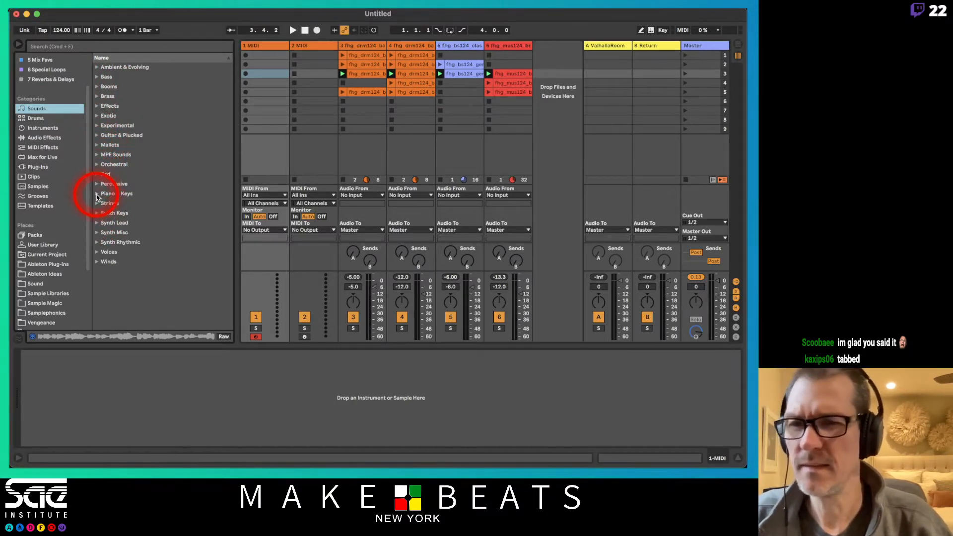
pyautogui.click(96, 144)
pyautogui.click(147, 165)
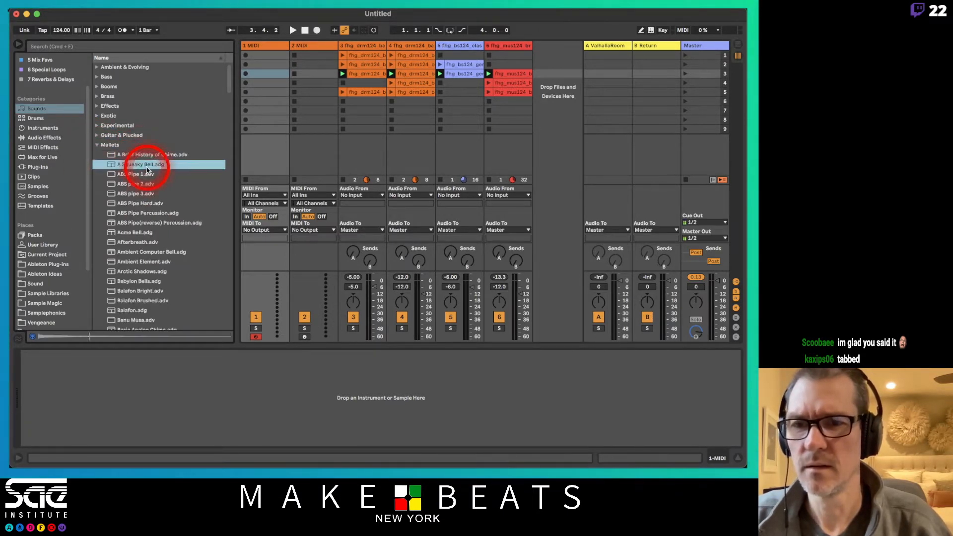
pyautogui.click(145, 175)
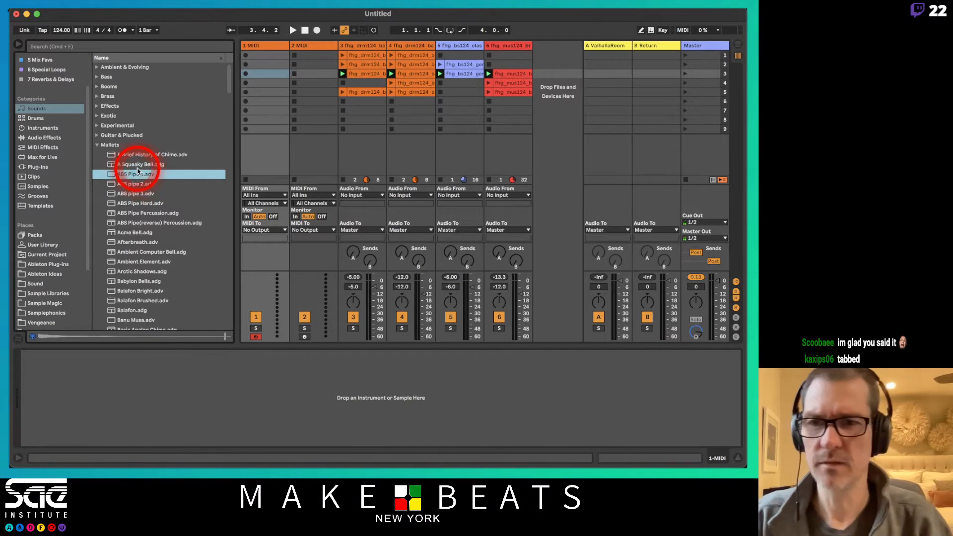
pyautogui.moveTo(136, 174); pyautogui.dragTo(279, 95)
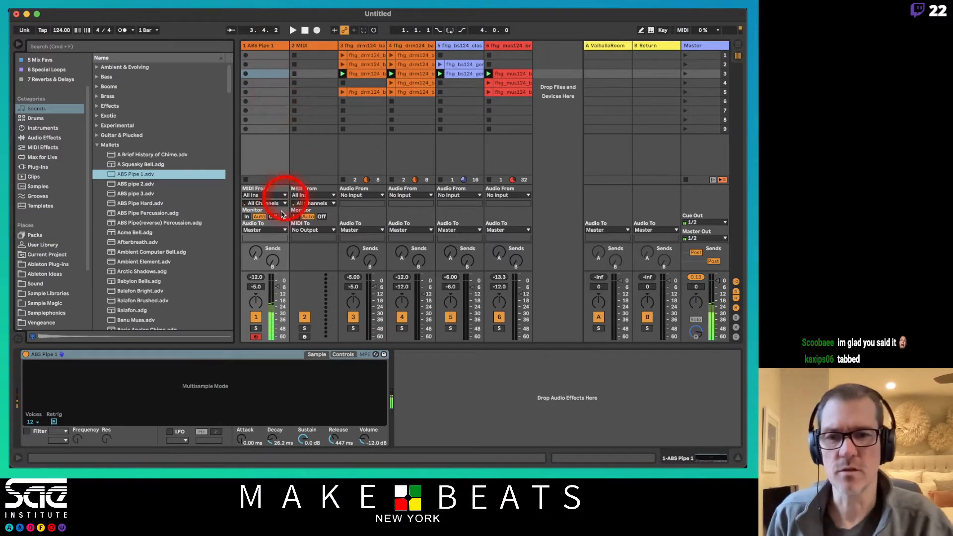
# Raise the ABS Pipe 1 track's send to return A and load the ChorusHall preset in ValhallaRoom on that return.
pyautogui.moveTo(255, 251); pyautogui.dragTo(255, 253)
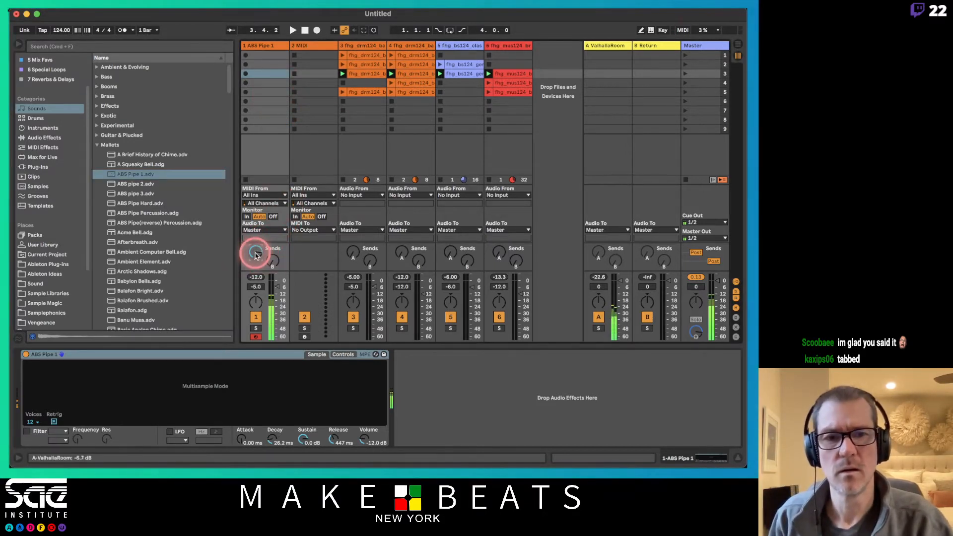
pyautogui.click(615, 45)
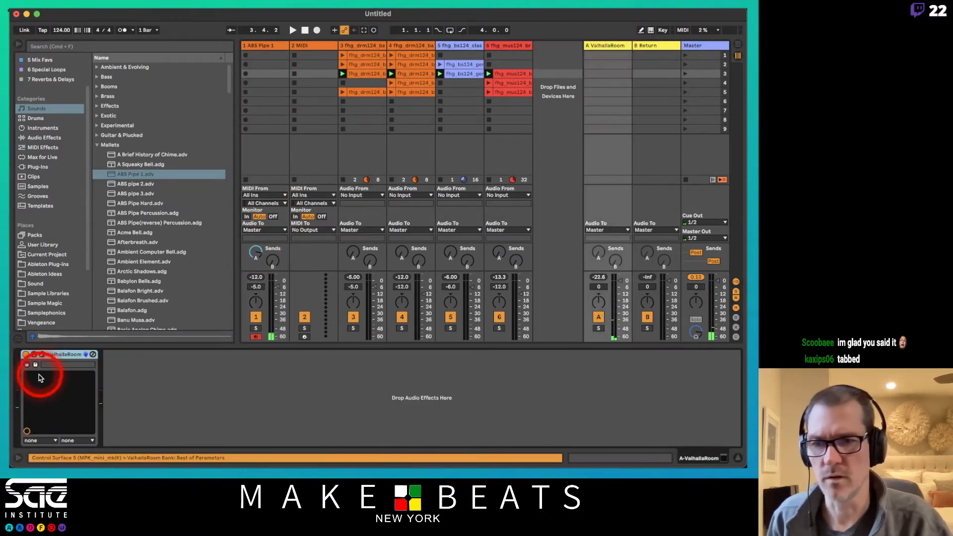
pyautogui.click(42, 354)
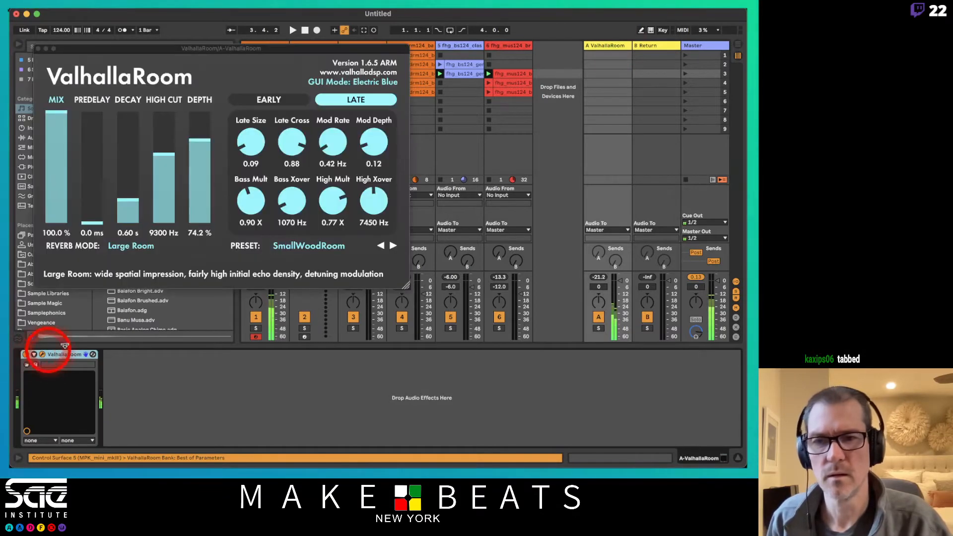
pyautogui.click(340, 255)
pyautogui.moveTo(332, 178)
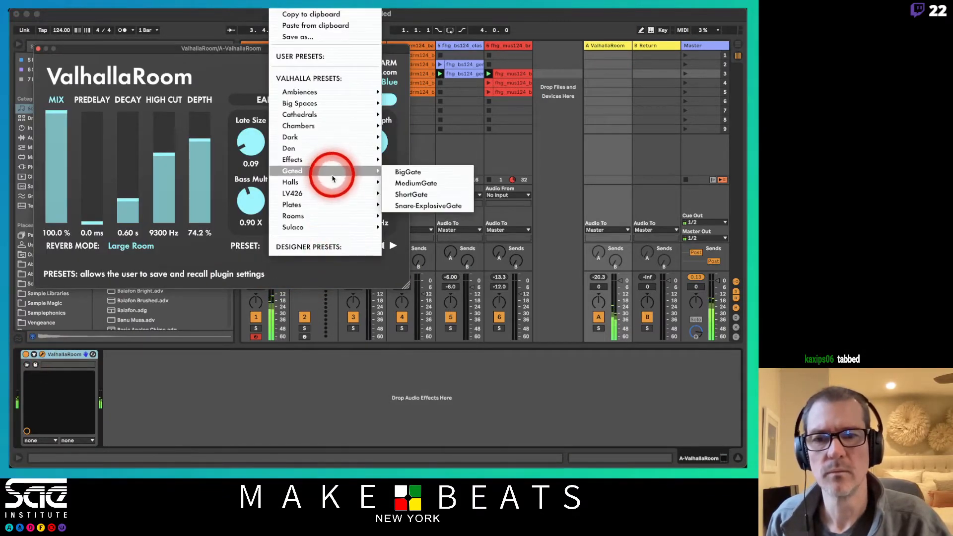
pyautogui.moveTo(367, 183)
pyautogui.click(423, 192)
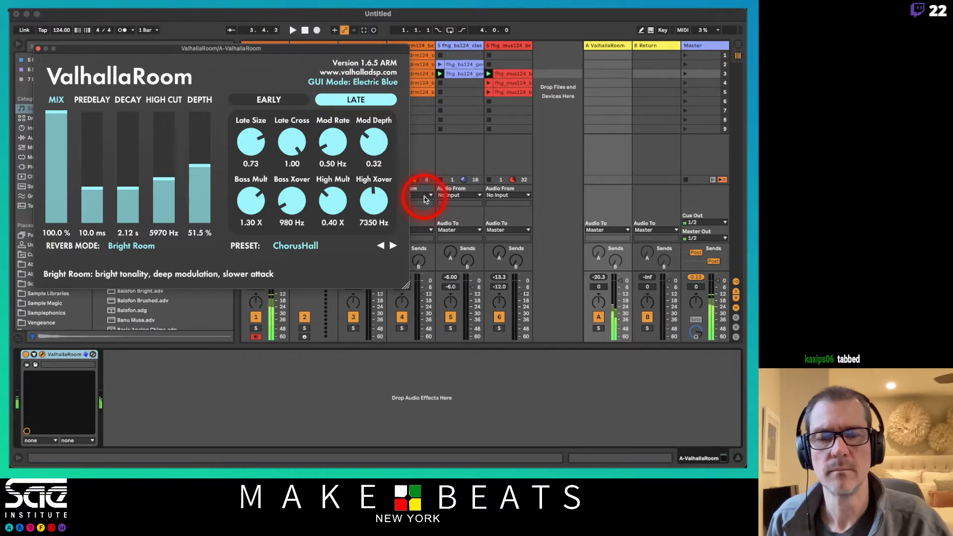
# Close the ValhallaRoom window and record a four-bar mallet clip into the ABS Pipe 1 track's scene 3 slot.
pyautogui.click(39, 49)
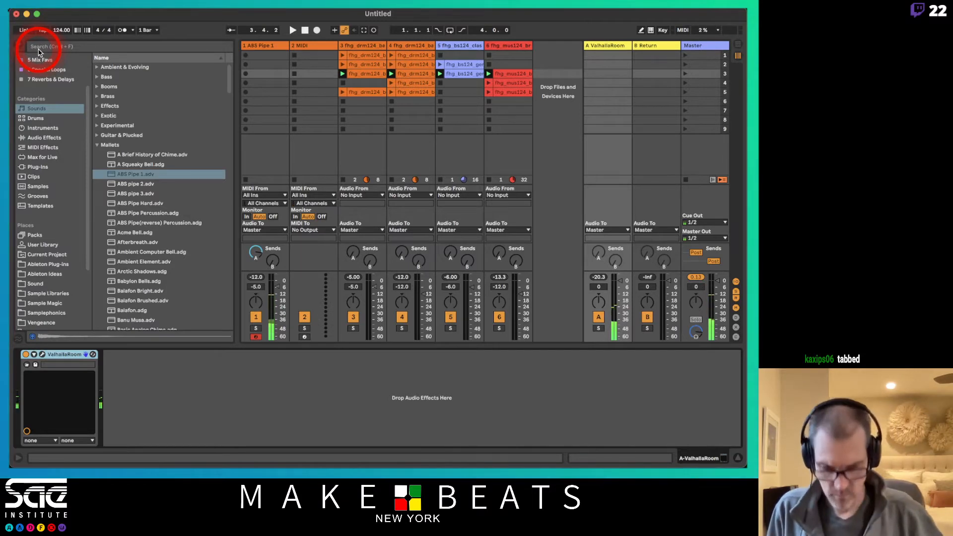
pyautogui.press('space')
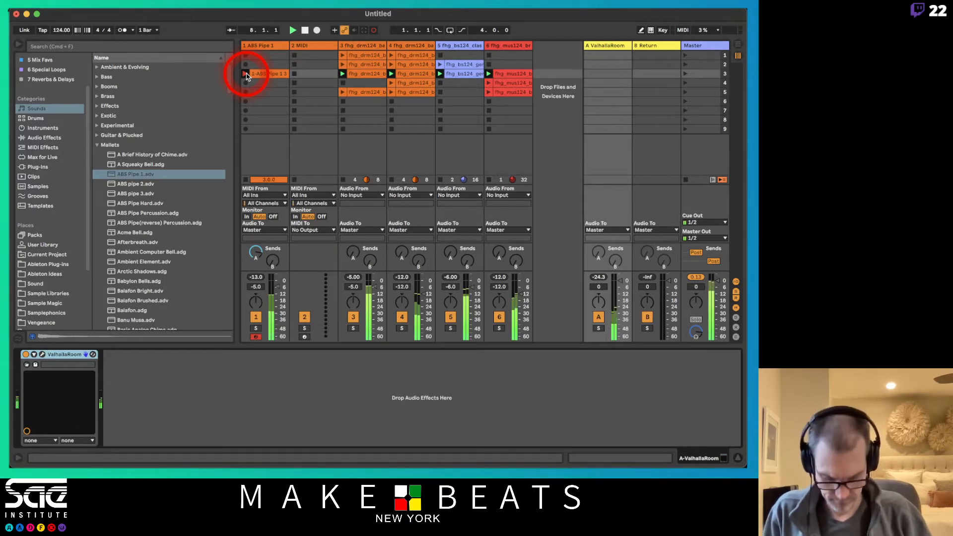
pyautogui.click(247, 76)
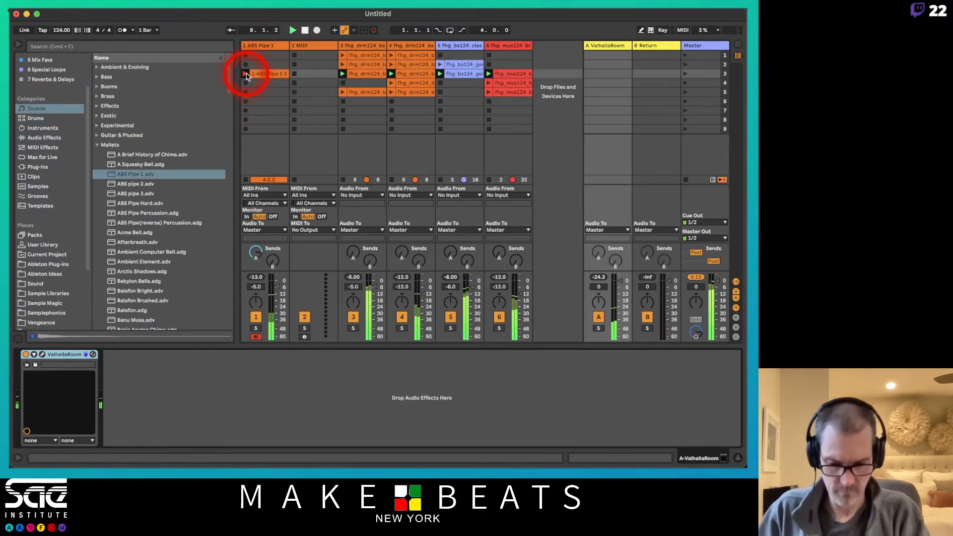
pyautogui.press('space')
# Open the new ABS Pipe 1 clip in an enlarged note editor, quantize all its notes and lower the E4 note at 4.3 to D#4.
pyautogui.doubleClick(260, 75)
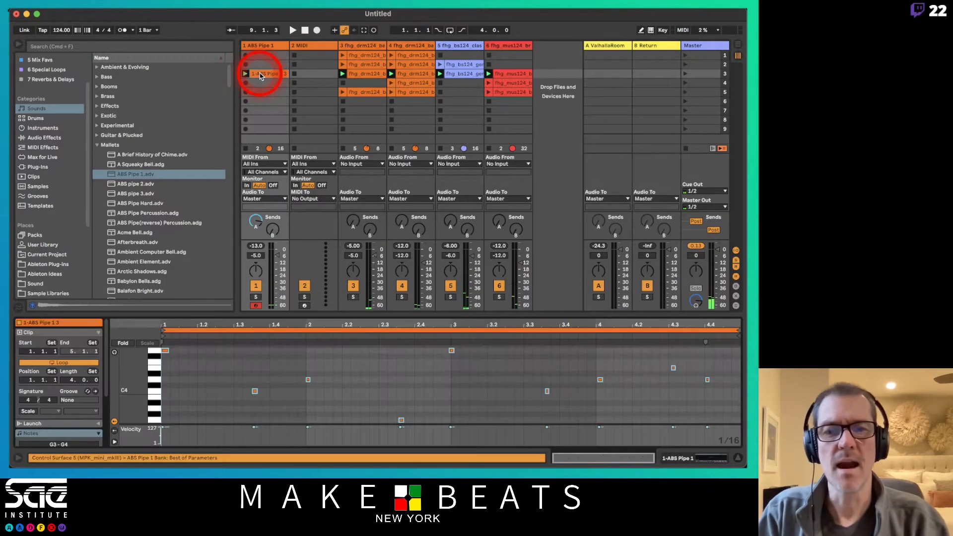
pyautogui.moveTo(343, 314); pyautogui.dragTo(336, 265)
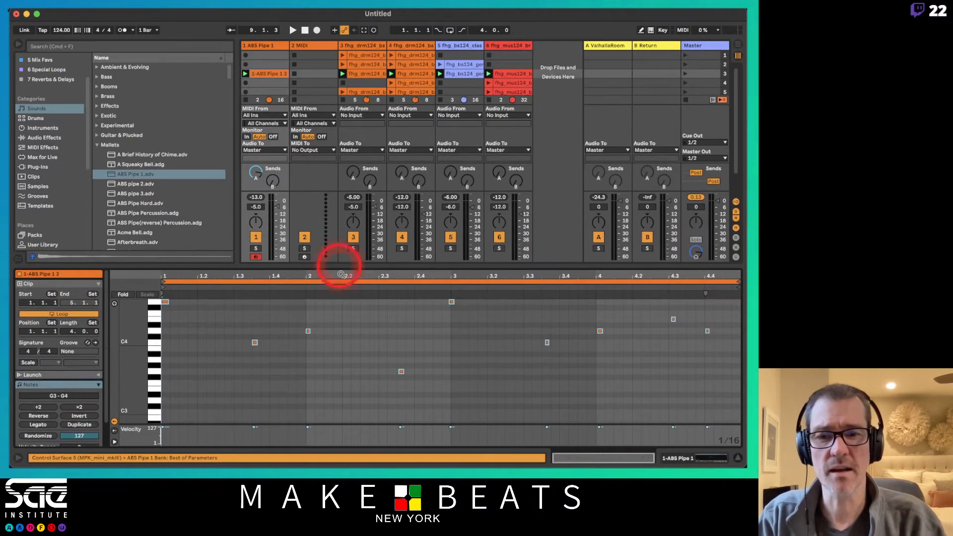
pyautogui.click(332, 318)
pyautogui.press('super+a')
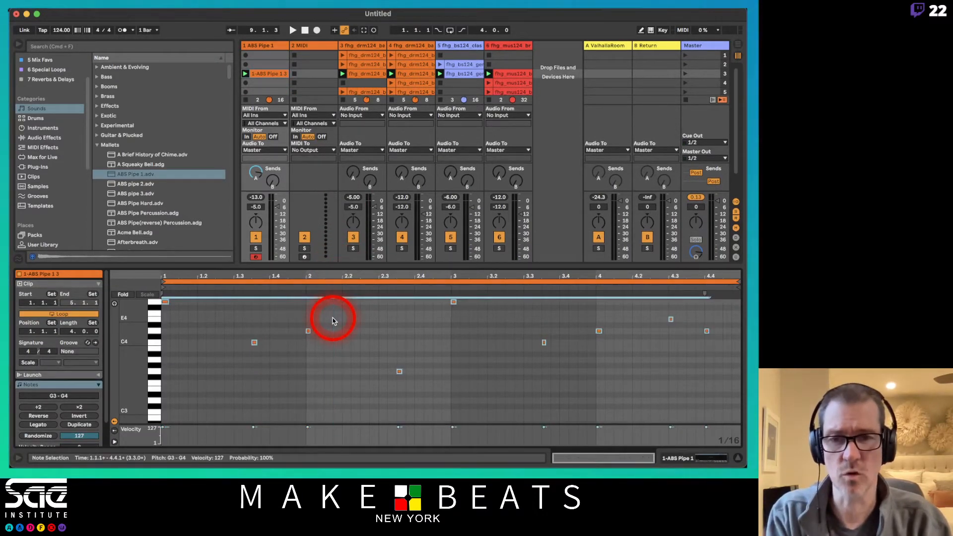
pyautogui.click(669, 342)
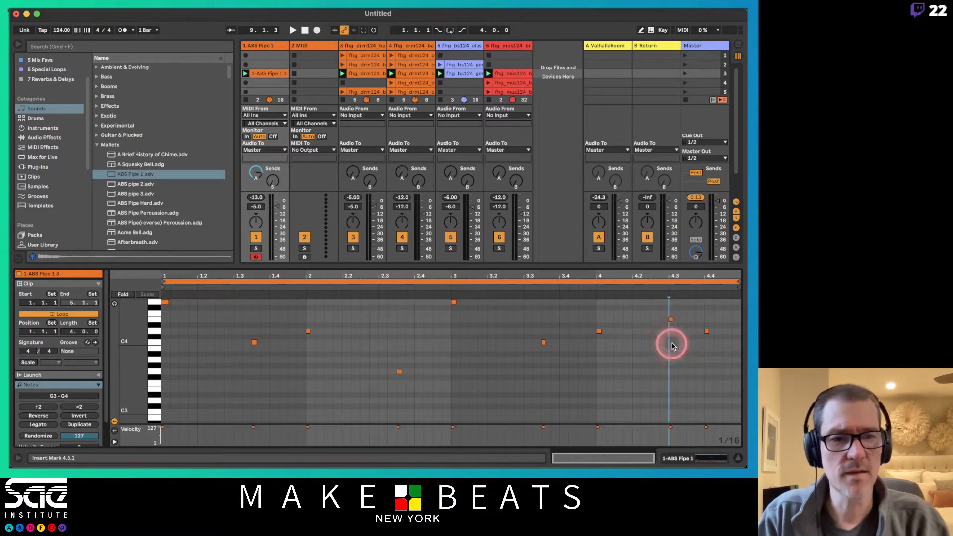
pyautogui.click(670, 320)
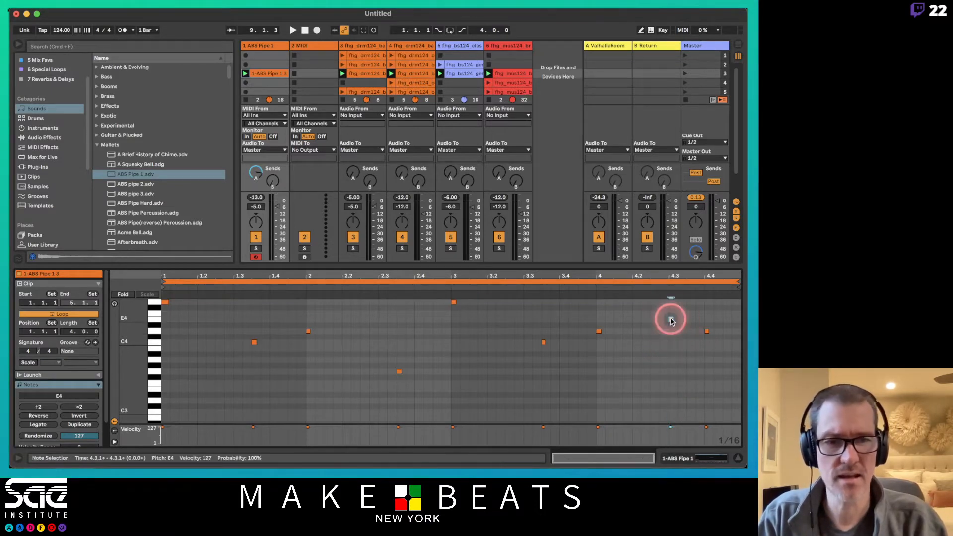
# Play the clips while setting the ABS Pipe 1 track's volume to -1.0 dB, and shrink the browser and clip editor to enlarge the session grid.
pyautogui.press('space')
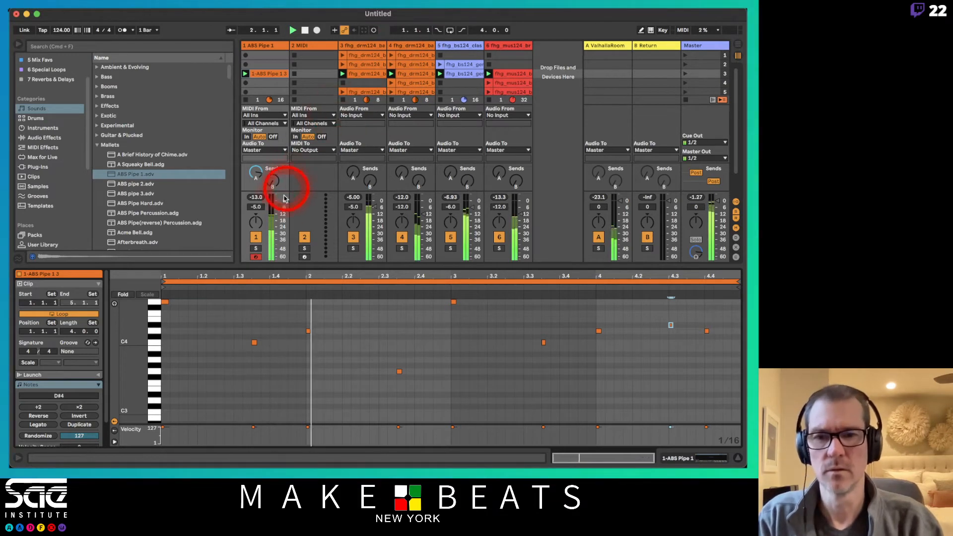
pyautogui.moveTo(280, 208); pyautogui.dragTo(281, 208)
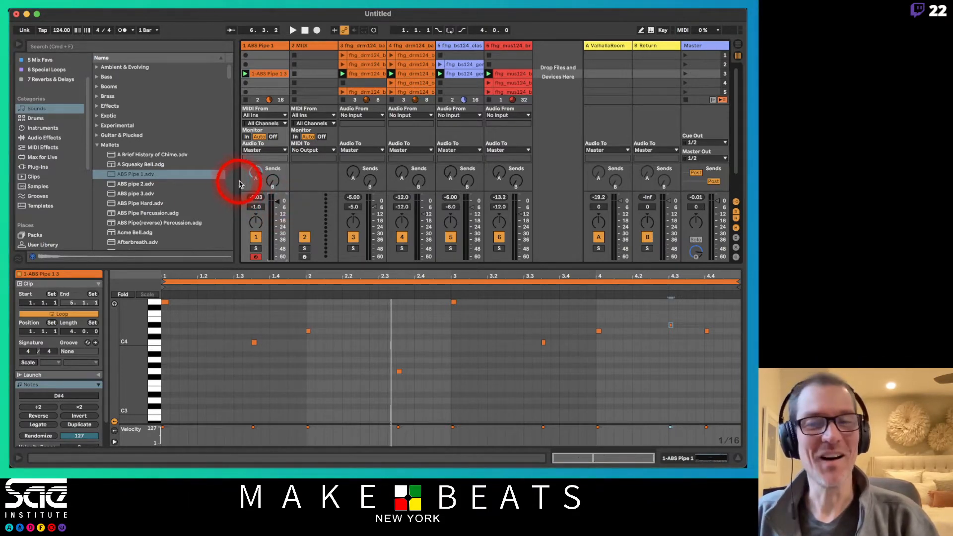
pyautogui.moveTo(237, 180); pyautogui.dragTo(216, 184)
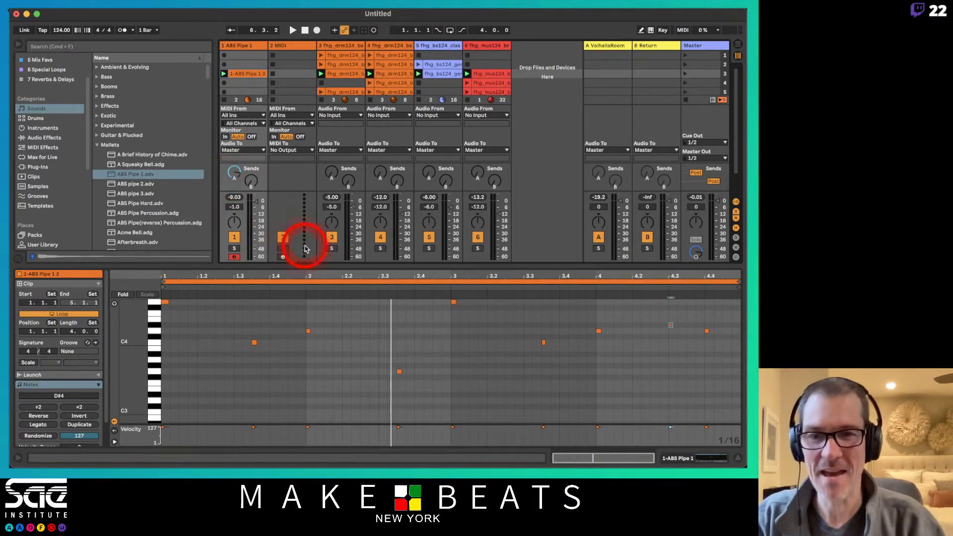
pyautogui.moveTo(312, 264); pyautogui.dragTo(305, 300)
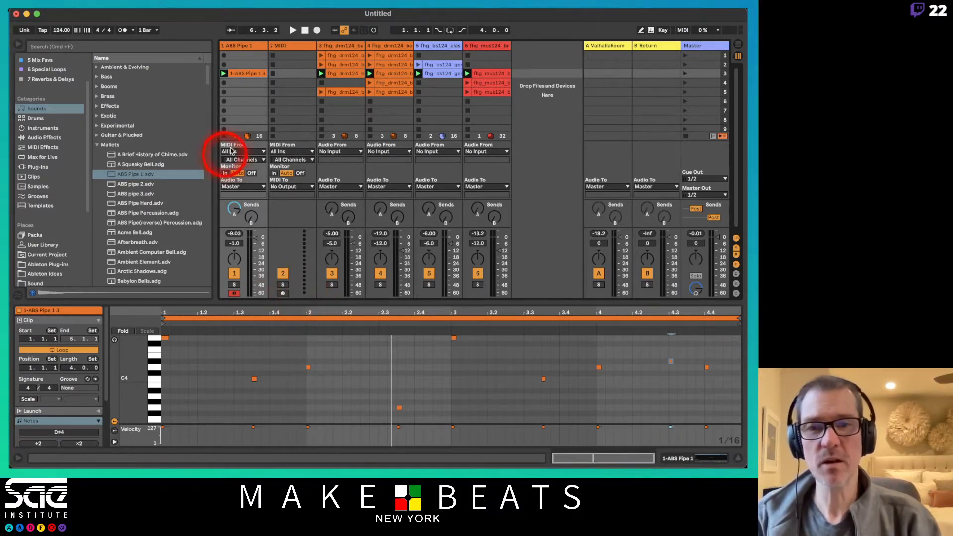
# Move the ABS Pipe 1 clip to scene 5 and copy it to scene 6, along with the gentrik2 bass and bakery_stp_var1 drum clips.
pyautogui.moveTo(245, 74)
pyautogui.mouseDown()
pyautogui.moveTo(250, 103)
pyautogui.moveTo(246, 92)
pyautogui.mouseUp()
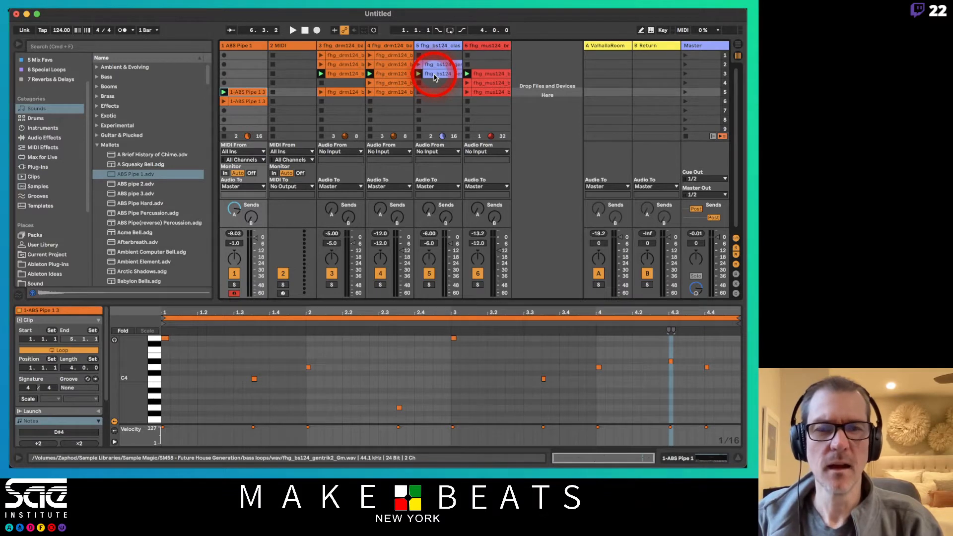
pyautogui.moveTo(434, 77); pyautogui.dragTo(438, 102)
pyautogui.moveTo(357, 94); pyautogui.dragTo(354, 101)
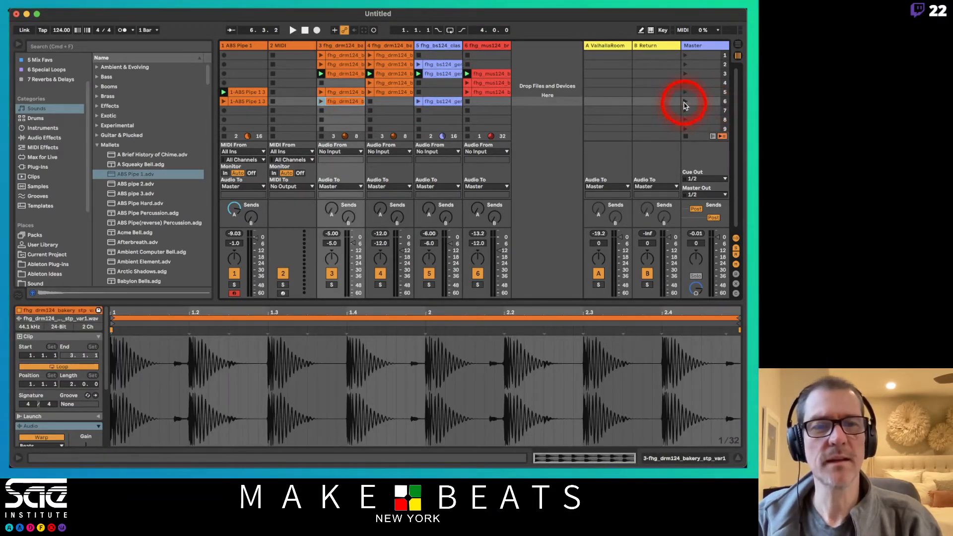
# Launch scenes 6 and 5 alternately to hear how the two clip combinations compare.
pyautogui.click(685, 101)
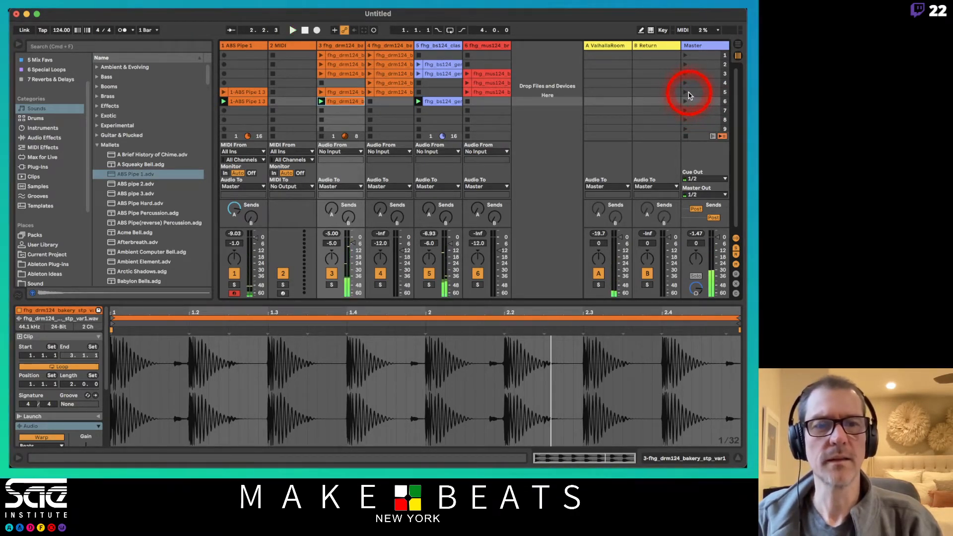
pyautogui.click(686, 93)
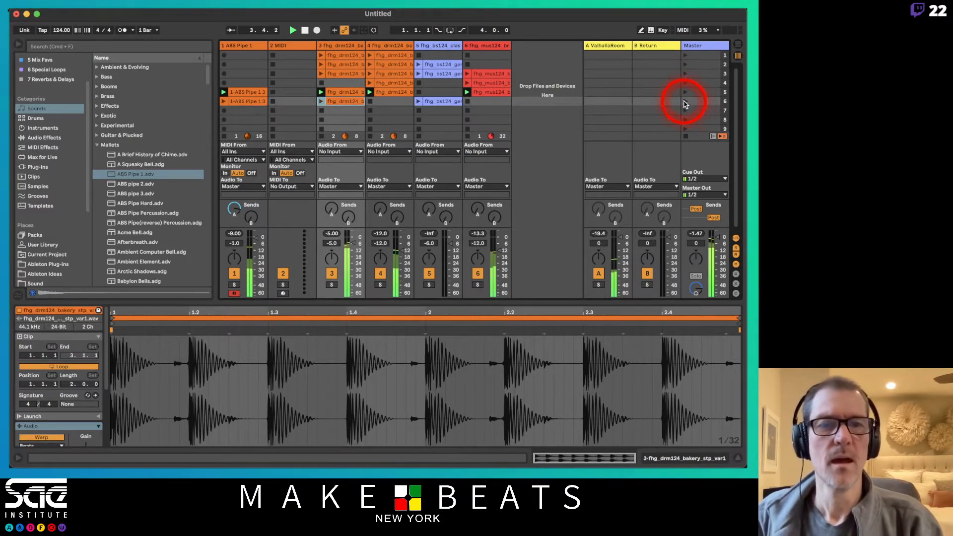
pyautogui.click(684, 103)
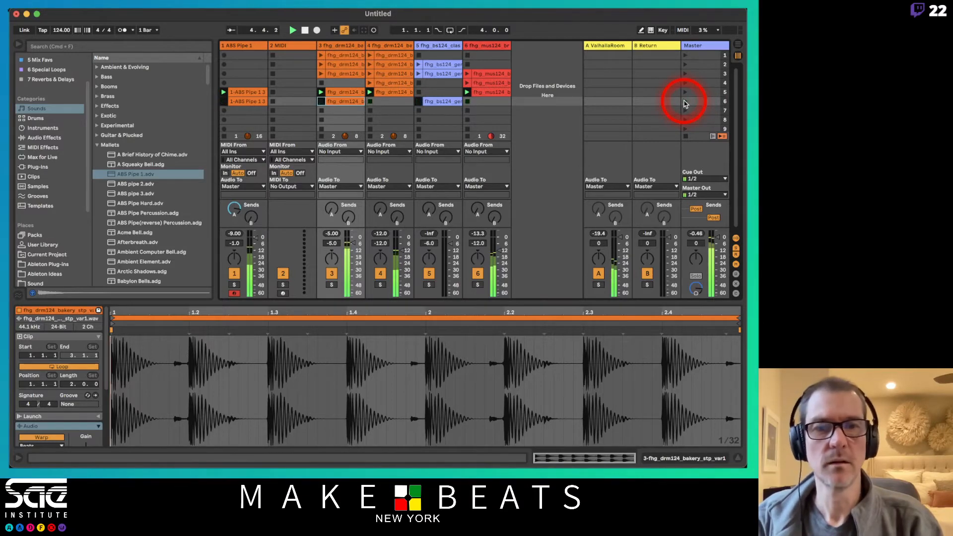
# Clear the bass and bakery_stp_var1 clips from scene 6, and fill scene 7 with copies of both drum, the bass and the music clips.
pyautogui.click(452, 100)
pyautogui.press('Delete')
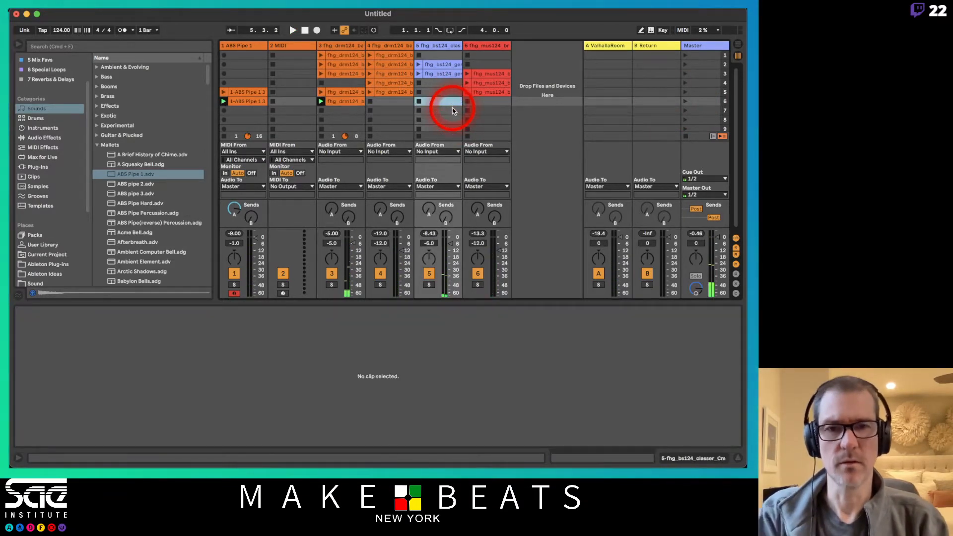
pyautogui.click(256, 103)
pyautogui.moveTo(350, 101); pyautogui.dragTo(383, 110)
pyautogui.moveTo(439, 74); pyautogui.dragTo(478, 111)
pyautogui.click(341, 101)
pyautogui.press('Delete')
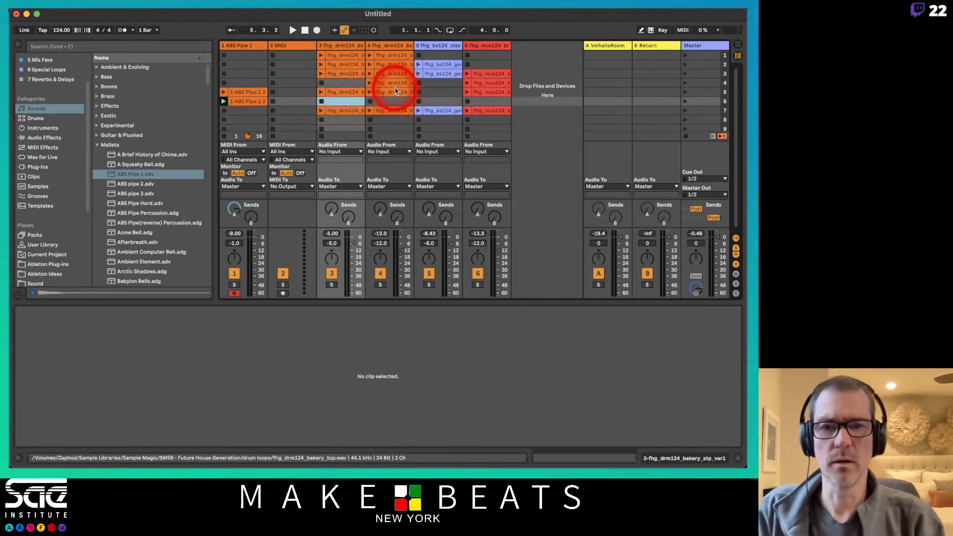
# Copy the bakery_top drum clip from scene 5 into scene 6 and the ABS Pipe 1 clip from scene 6 into scene 7.
pyautogui.moveTo(396, 91); pyautogui.dragTo(392, 101)
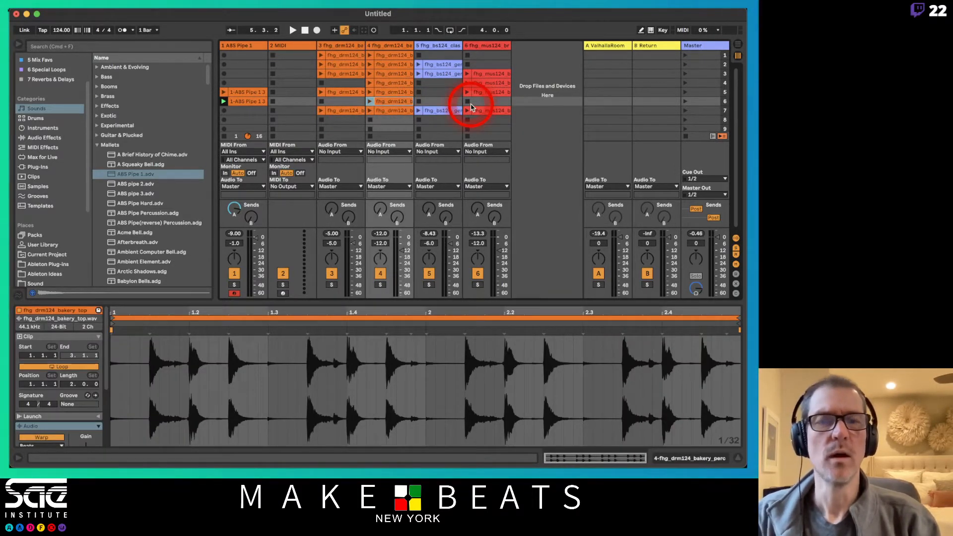
pyautogui.click(251, 102)
pyautogui.moveTo(255, 102); pyautogui.dragTo(257, 112)
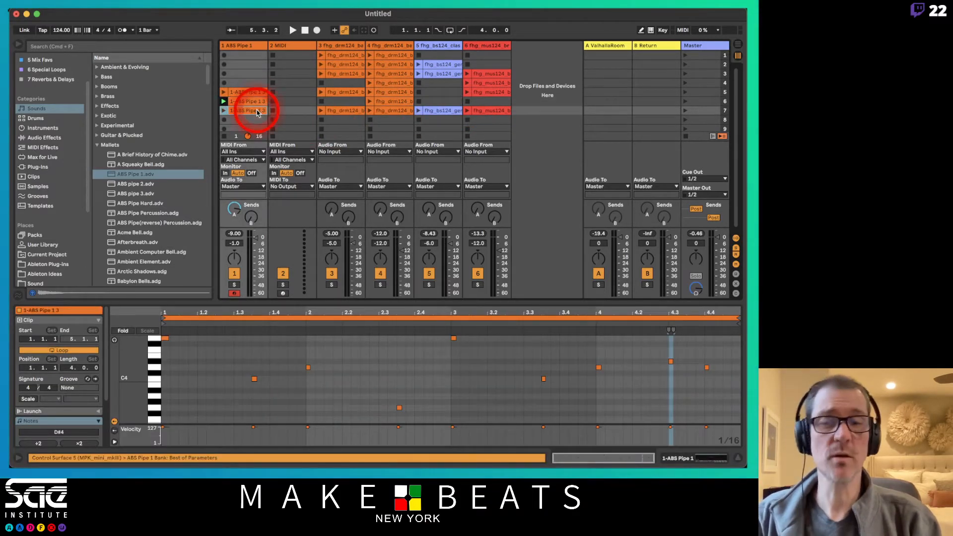
# Launch scenes 1 through 7 one after another to hear the whole song structure.
pyautogui.click(684, 57)
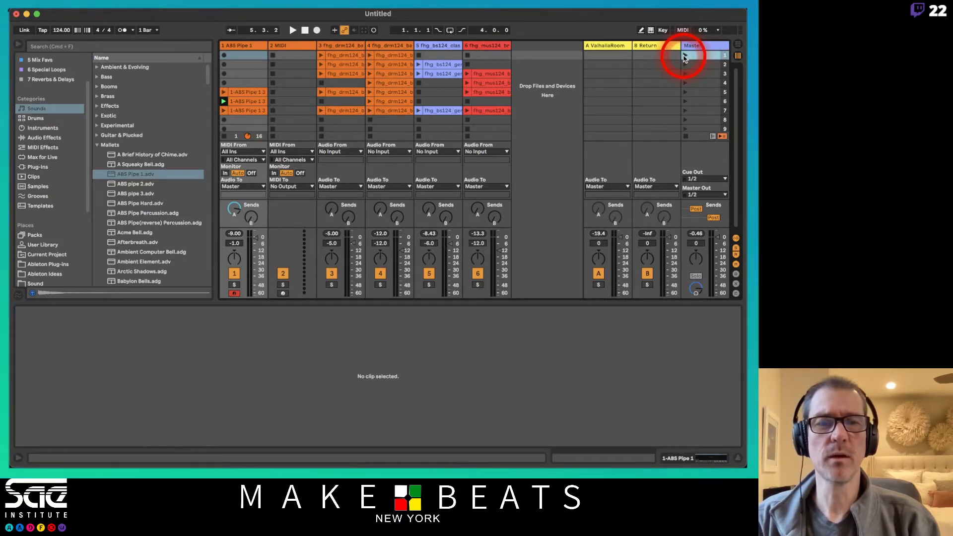
pyautogui.click(684, 57)
pyautogui.press('Down')
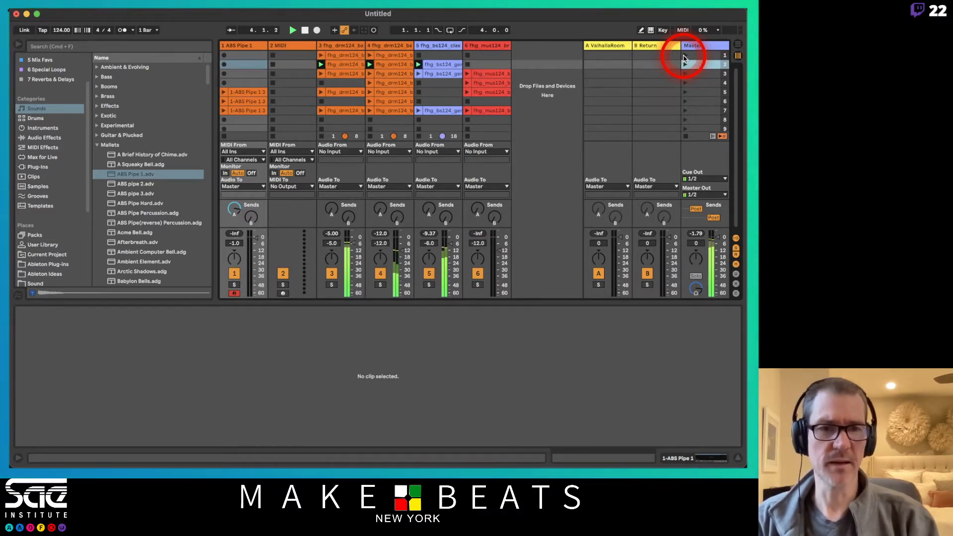
pyautogui.press('Down')
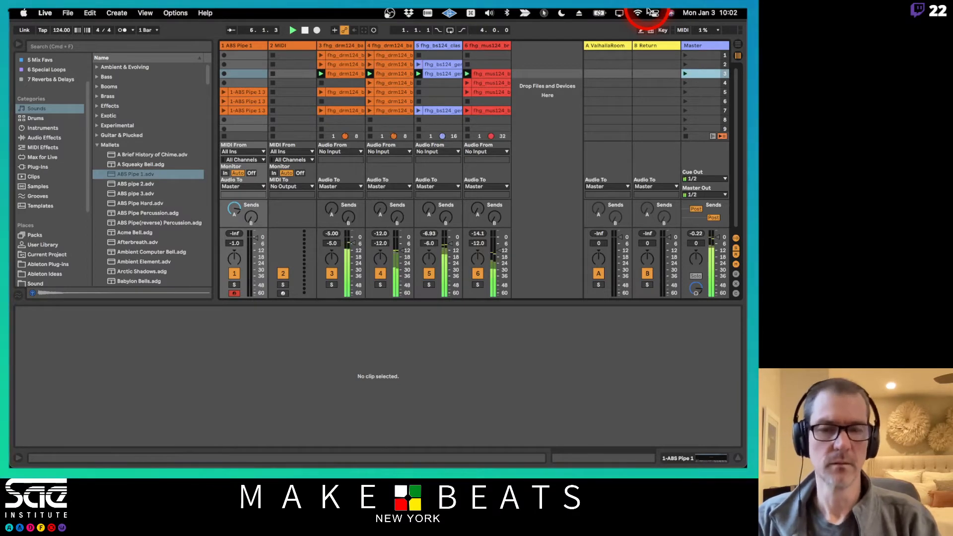
pyautogui.press('Down')
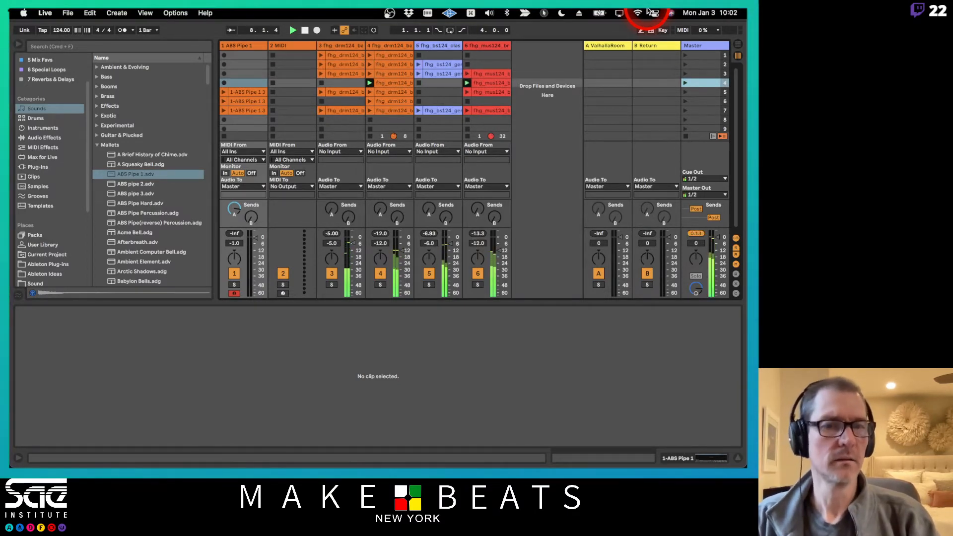
pyautogui.press('Down')
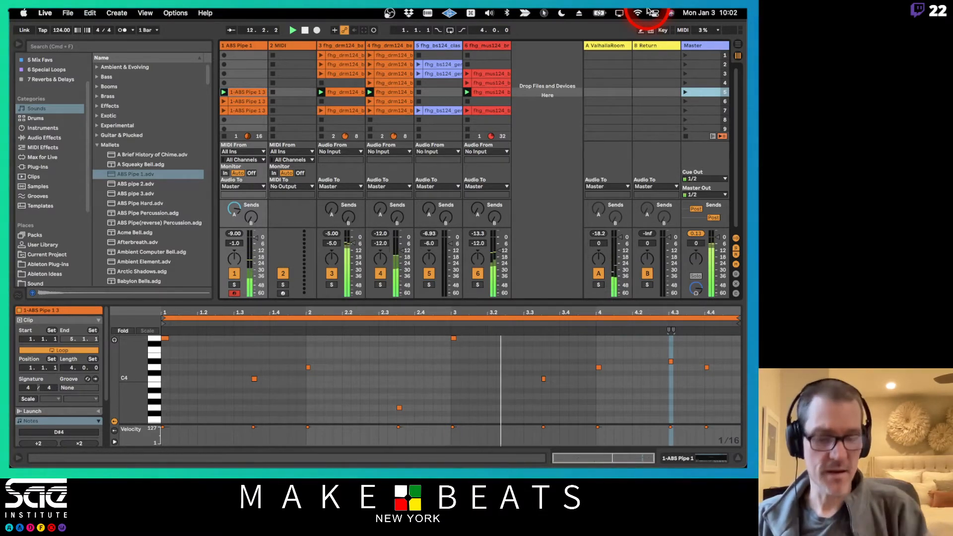
pyautogui.press('Down')
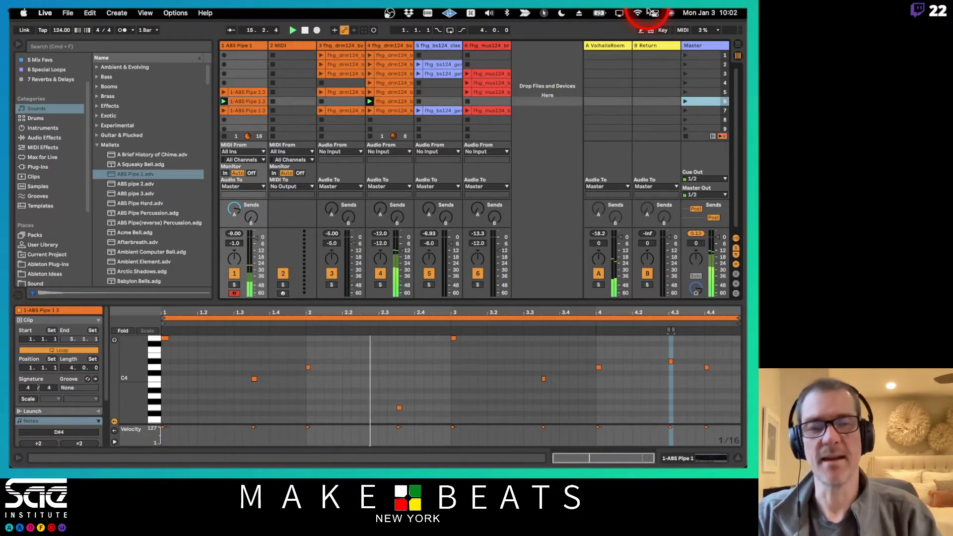
pyautogui.press('Down')
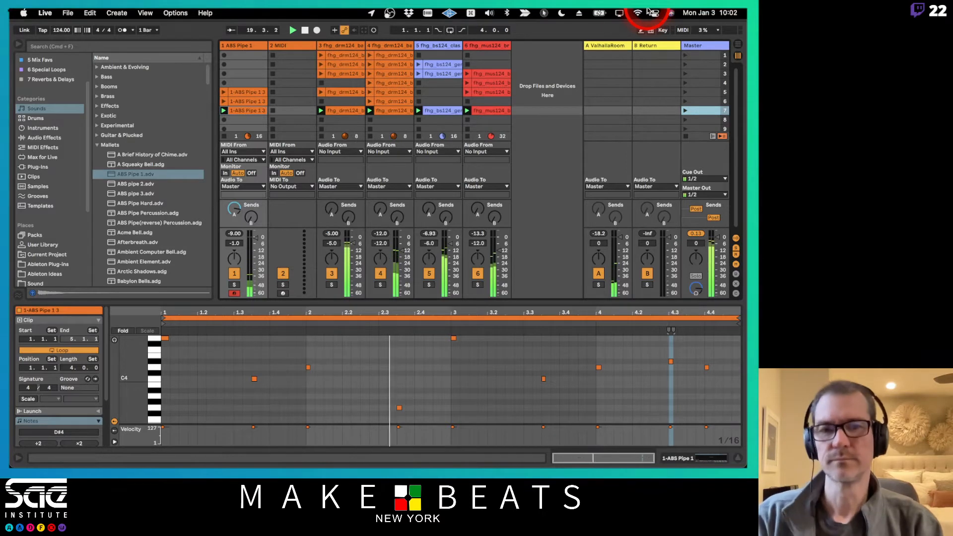
# Rename scene 1 as Intro and scene 2 as Bass.
pyautogui.click(693, 56)
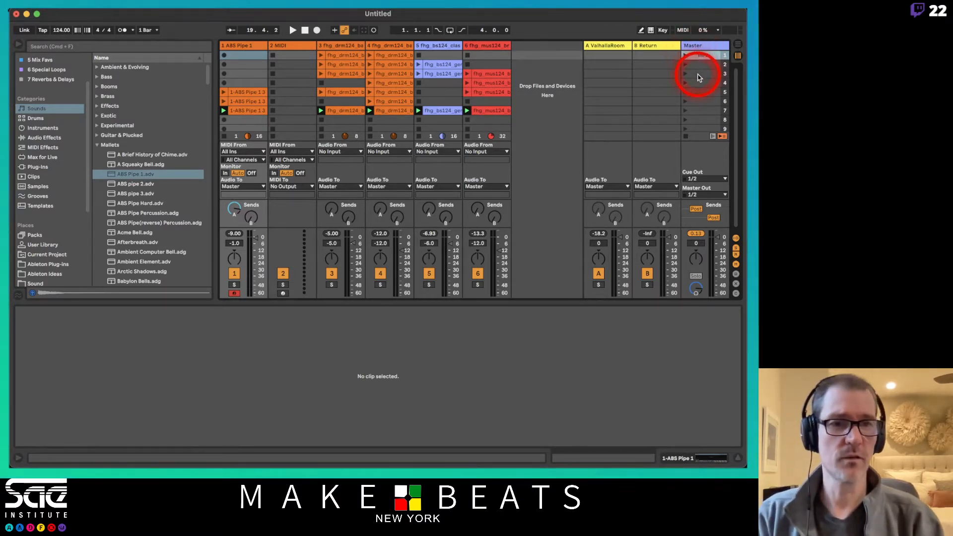
pyautogui.click(699, 64)
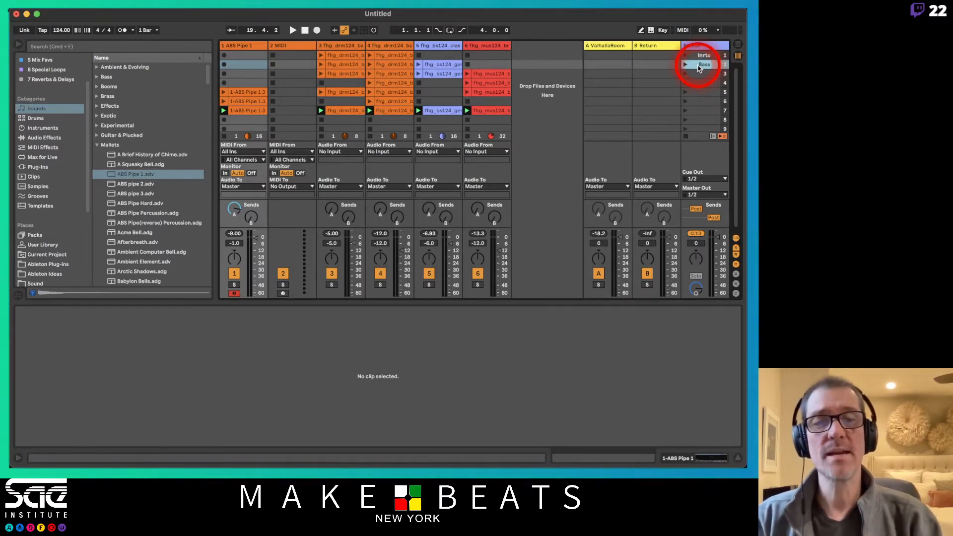
pyautogui.click(702, 55)
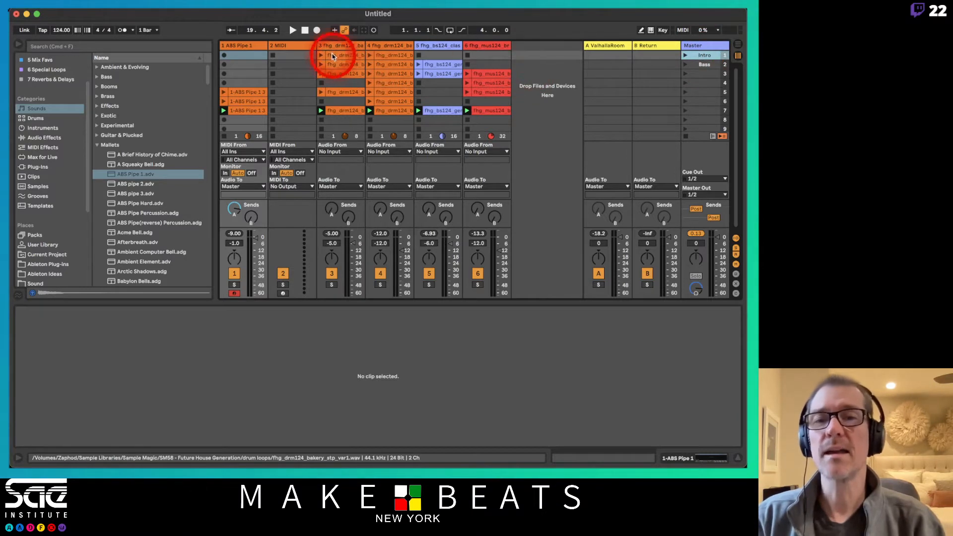
# Cue the Intro scene from the song start, arm Arrangement recording and switch to Arrangement View.
pyautogui.click(305, 31)
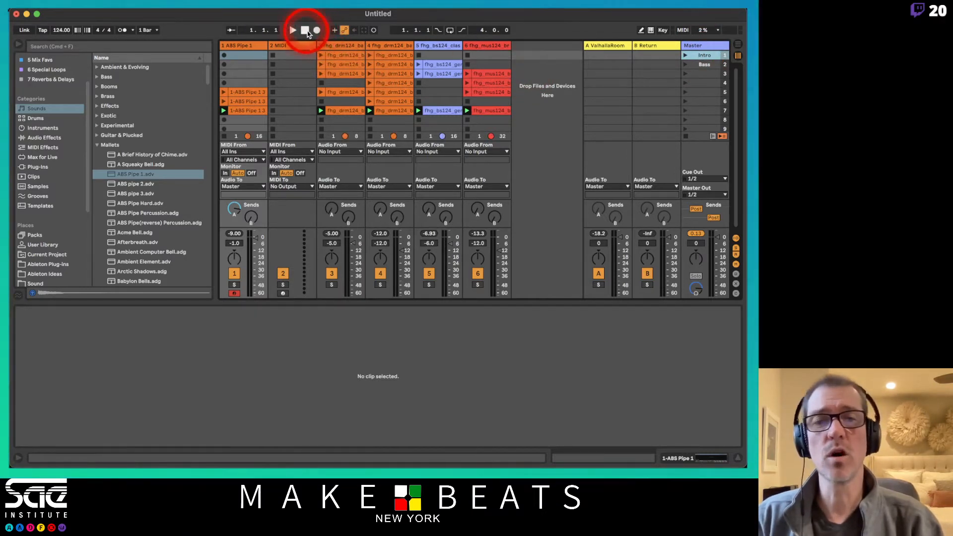
pyautogui.click(685, 55)
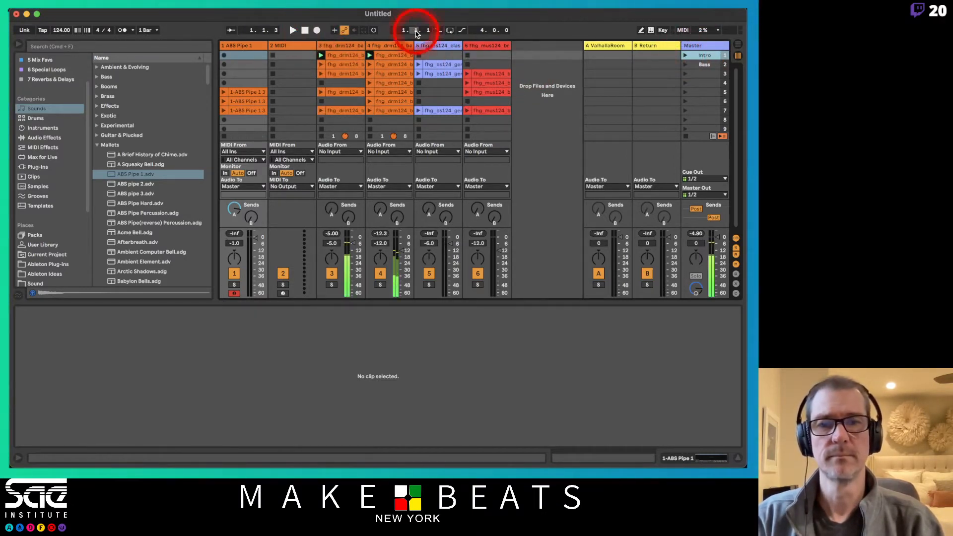
pyautogui.click(318, 31)
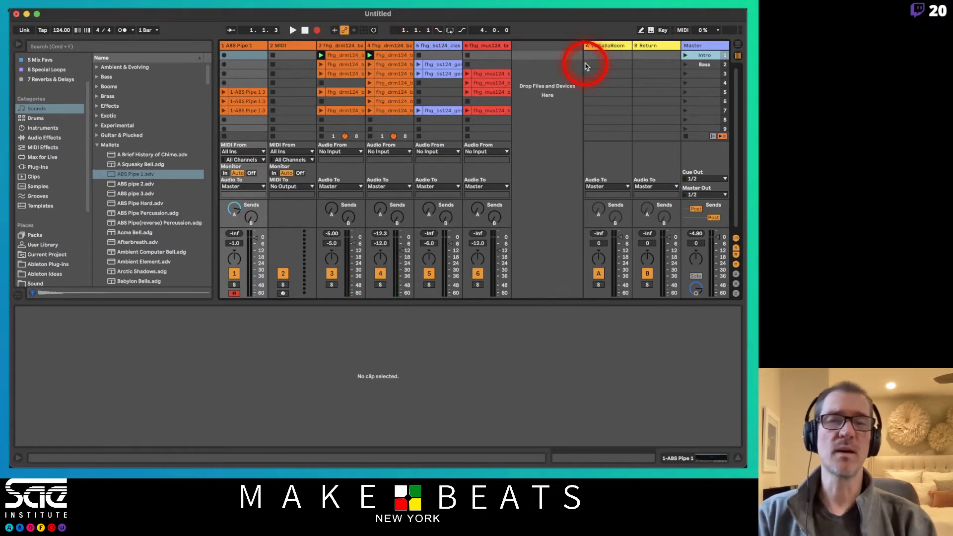
pyautogui.press('Tab')
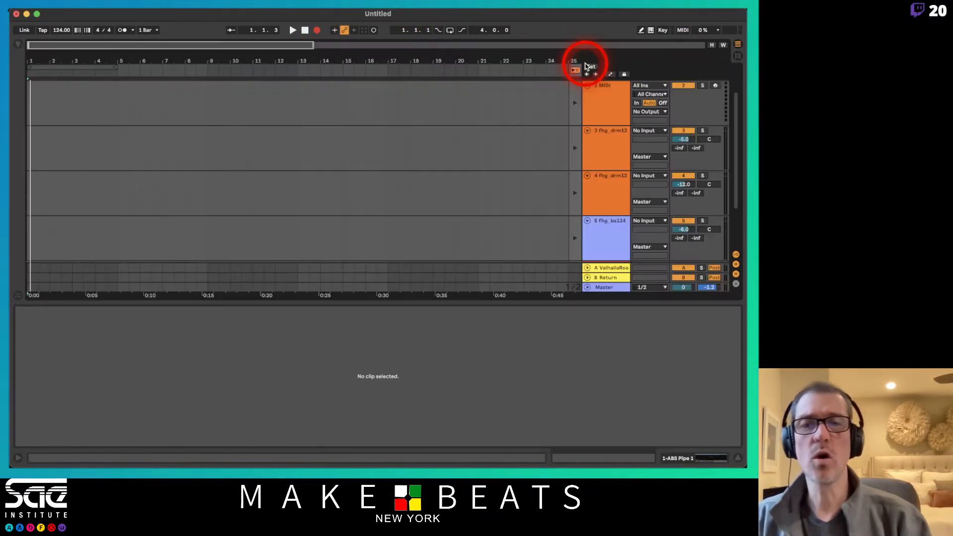
# Start recording the Intro scene and follow it with the Bass scene, checking the recorded clips in Arrangement View.
pyautogui.moveTo(528, 62); pyautogui.dragTo(239, 63)
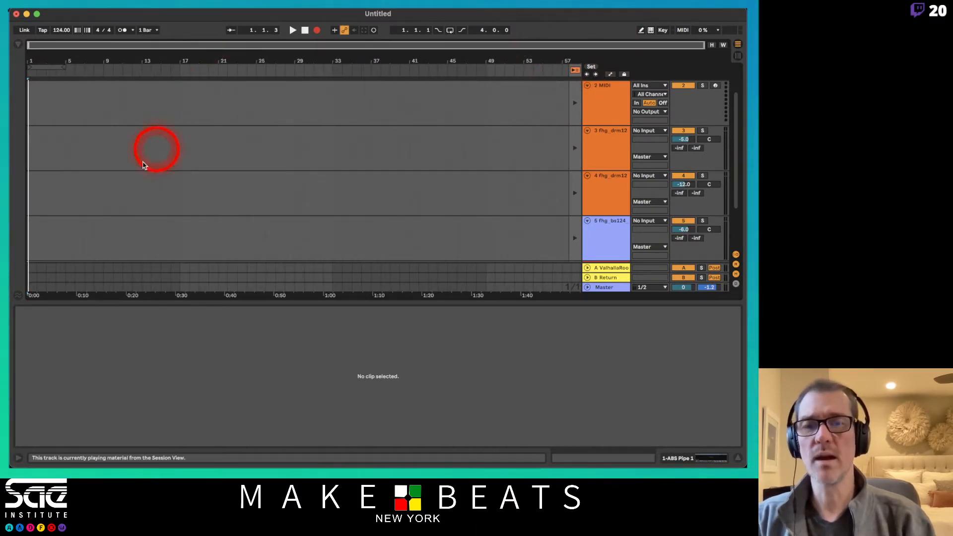
pyautogui.press('Tab')
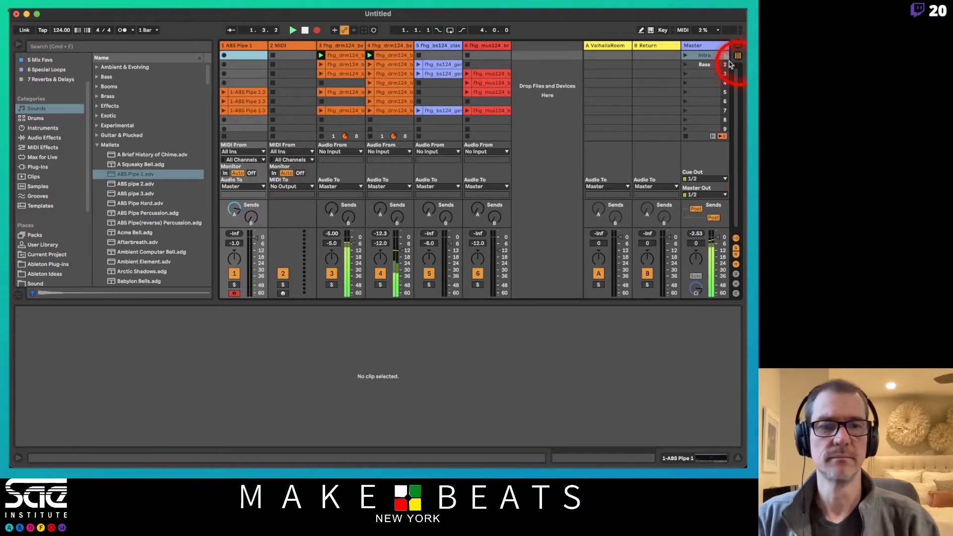
pyautogui.click(701, 56)
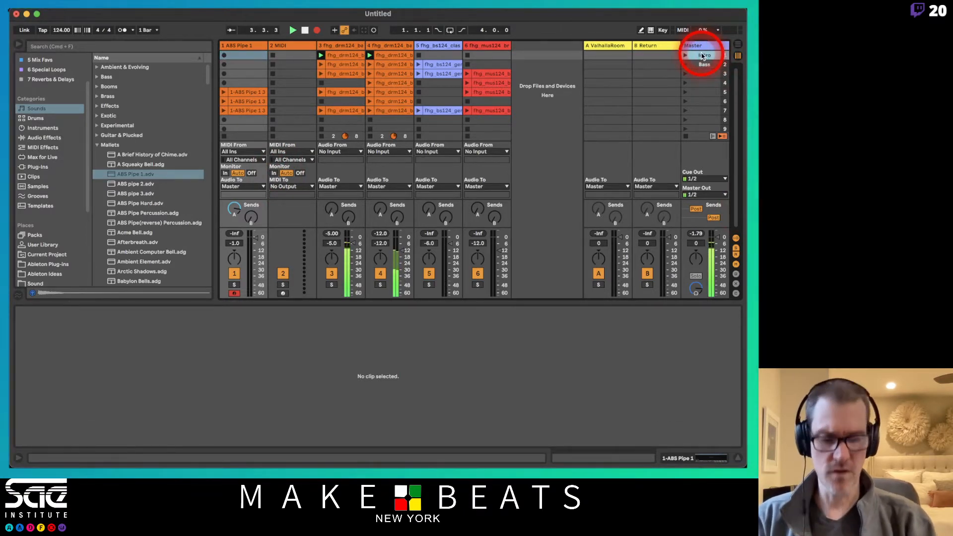
pyautogui.press('Down')
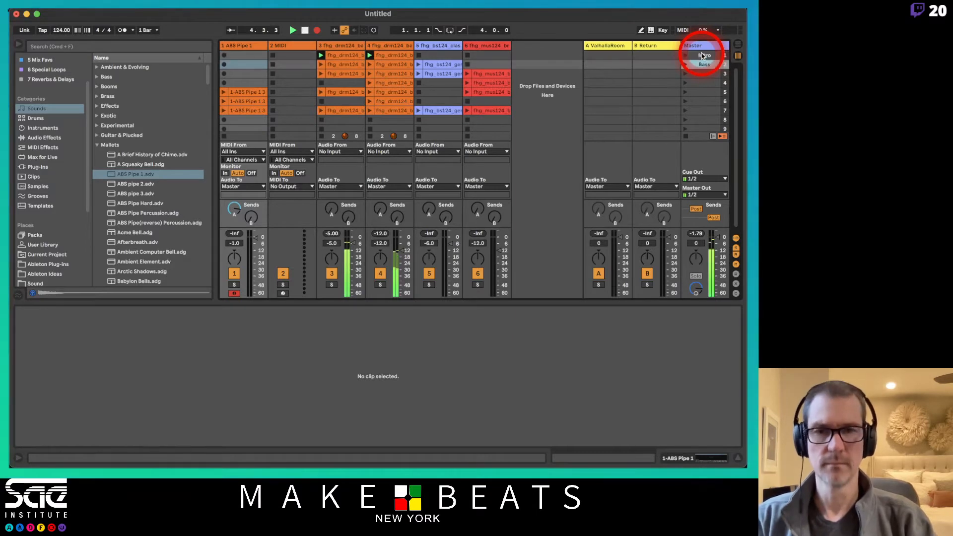
pyautogui.press('Tab')
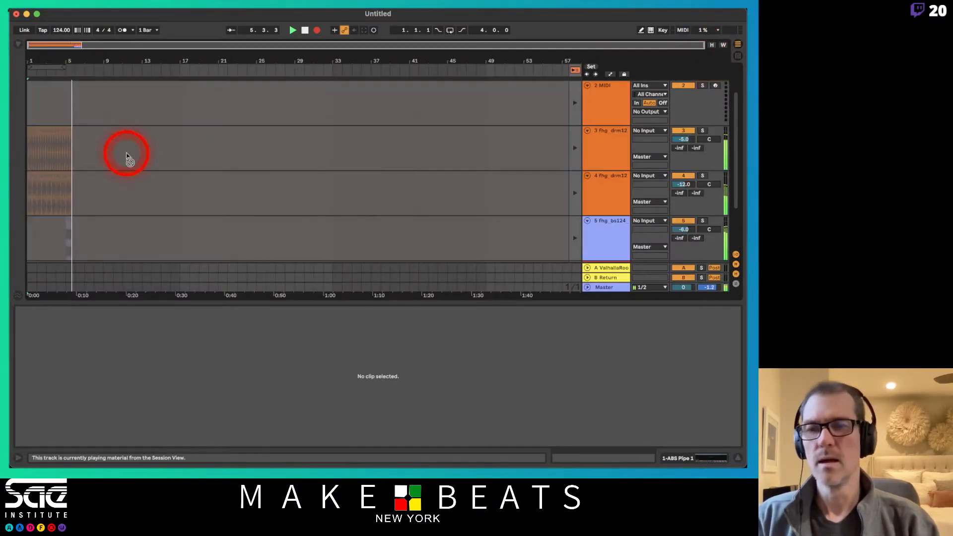
pyautogui.scroll(-3, 122, 155)
pyautogui.scroll(3, 122, 155)
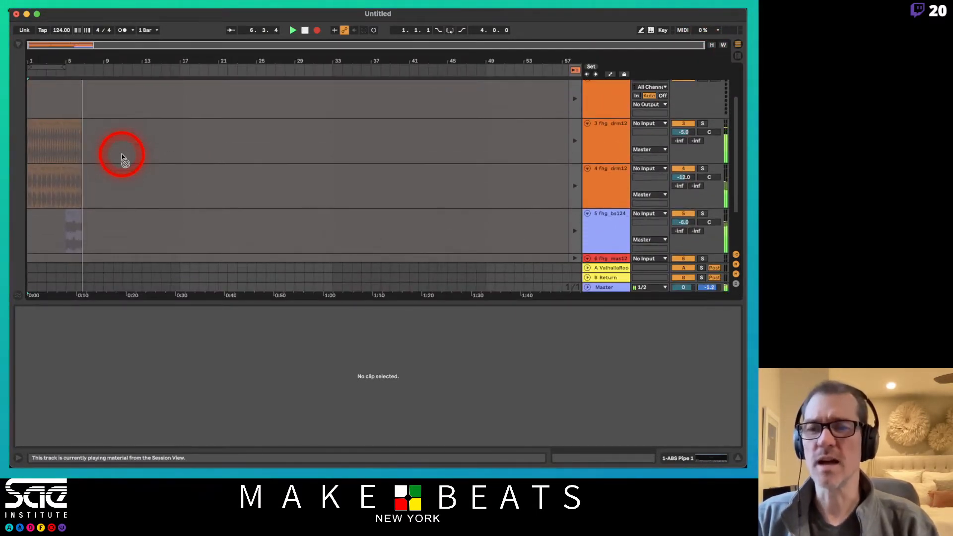
pyautogui.scroll(-2, 121, 156)
pyautogui.press('Tab')
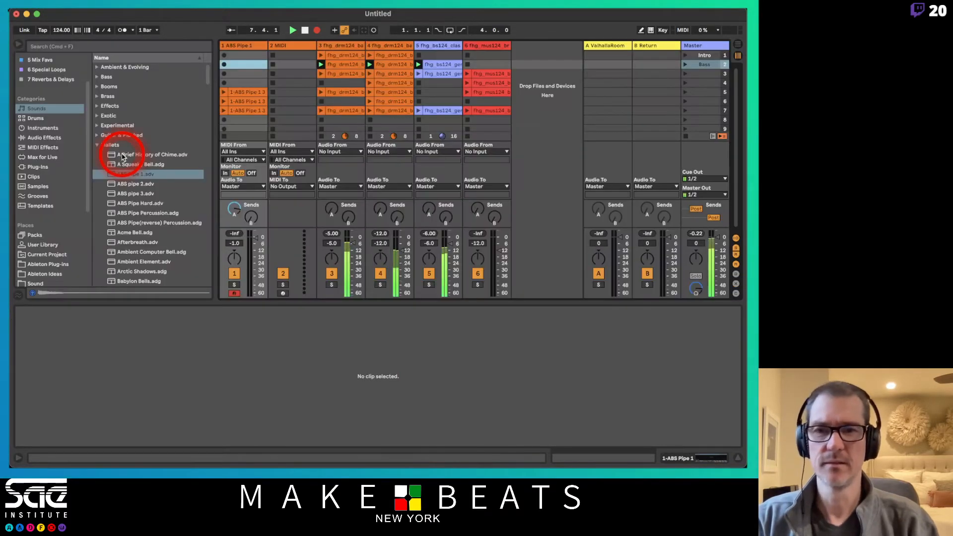
# Continue the arrangement recording by launching scenes 3, 4, 5, 7 and 6 in that order.
pyautogui.click(703, 73)
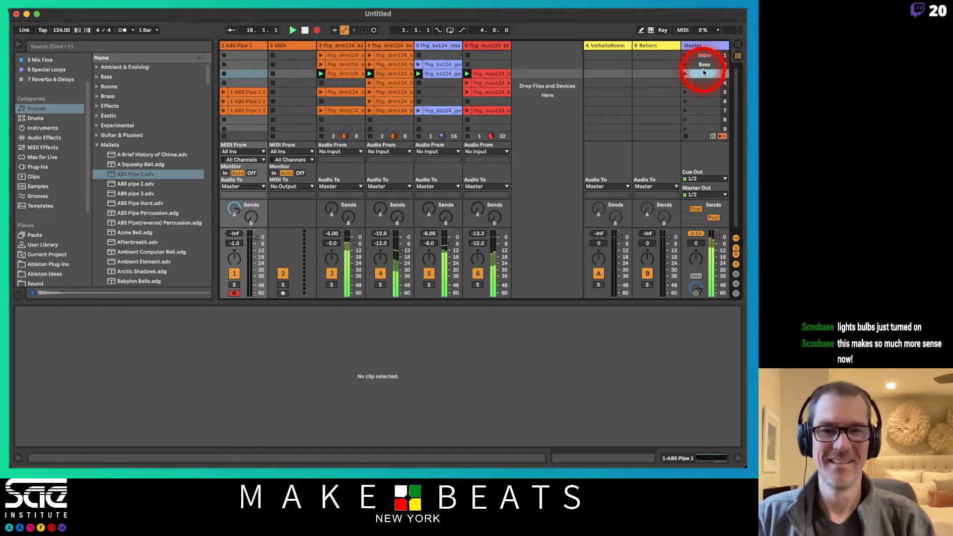
pyautogui.press('Down')
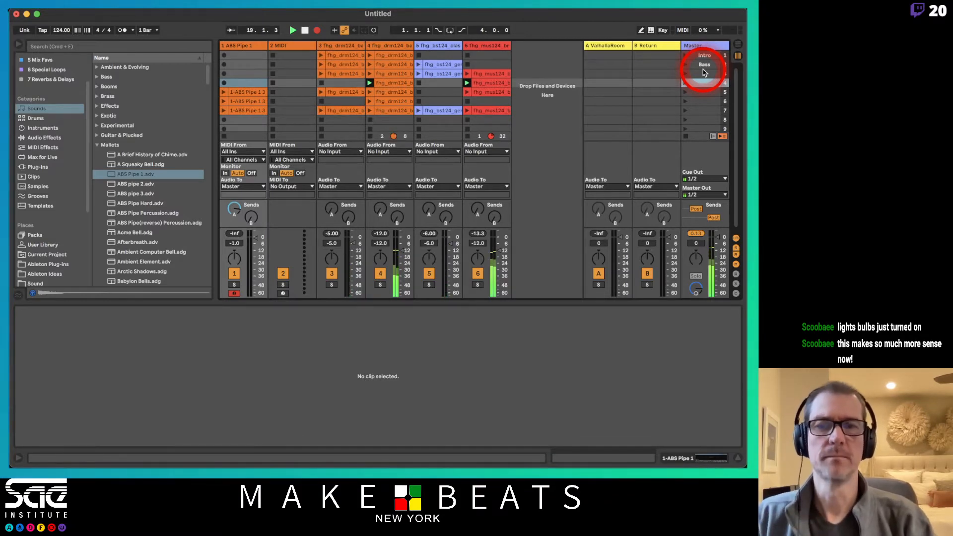
pyautogui.press('Down')
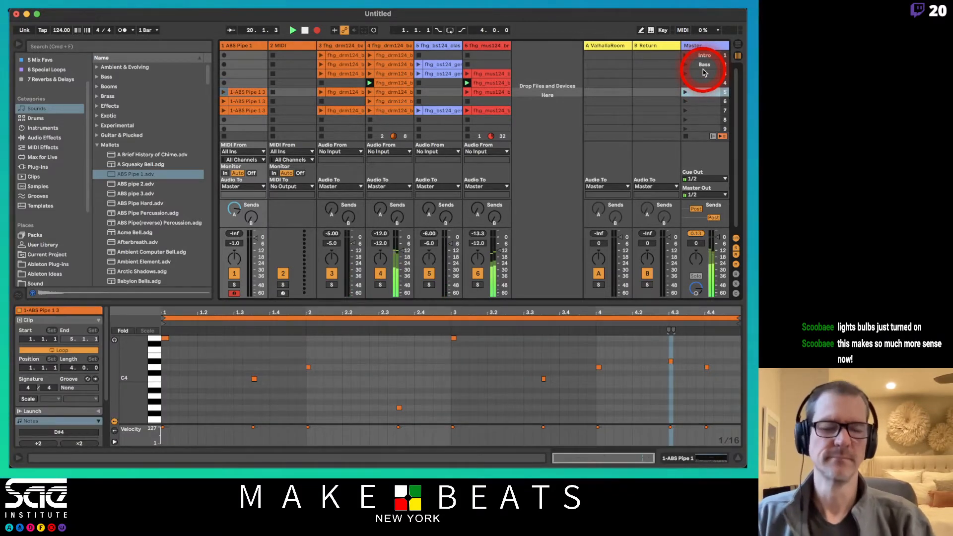
pyautogui.press('Return')
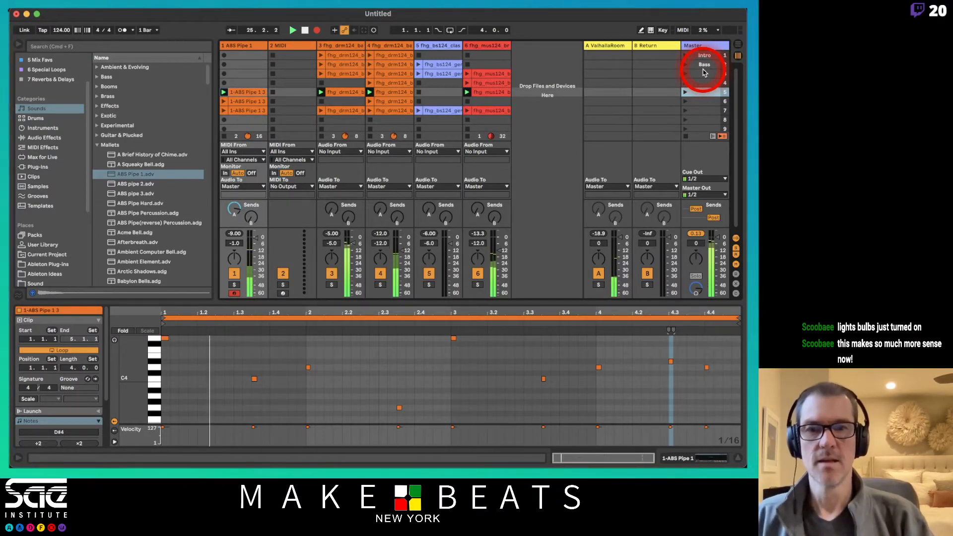
pyautogui.press('Down')
pyautogui.press('Down')
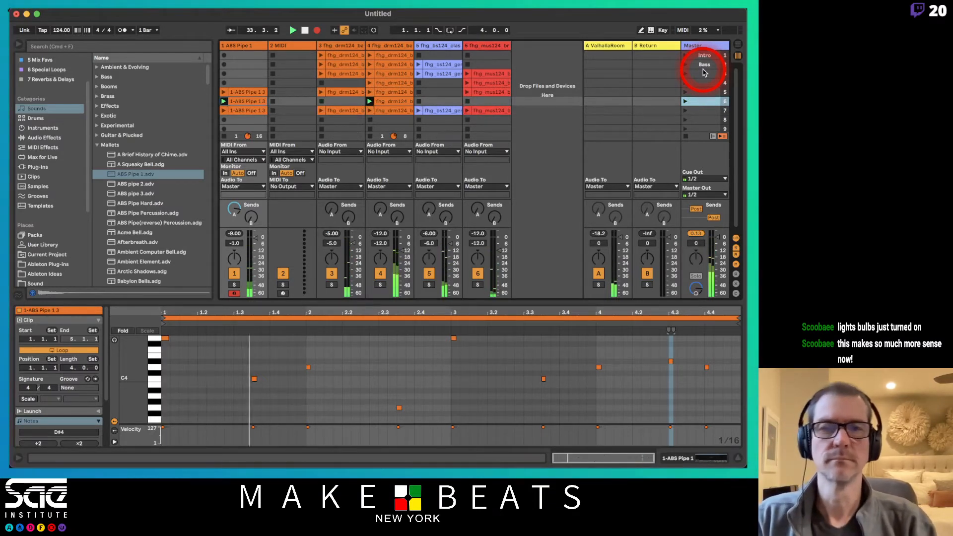
# Finish the recorded song with scenes 4, 3, Bass and Intro, and stop the recording.
pyautogui.press('Up')
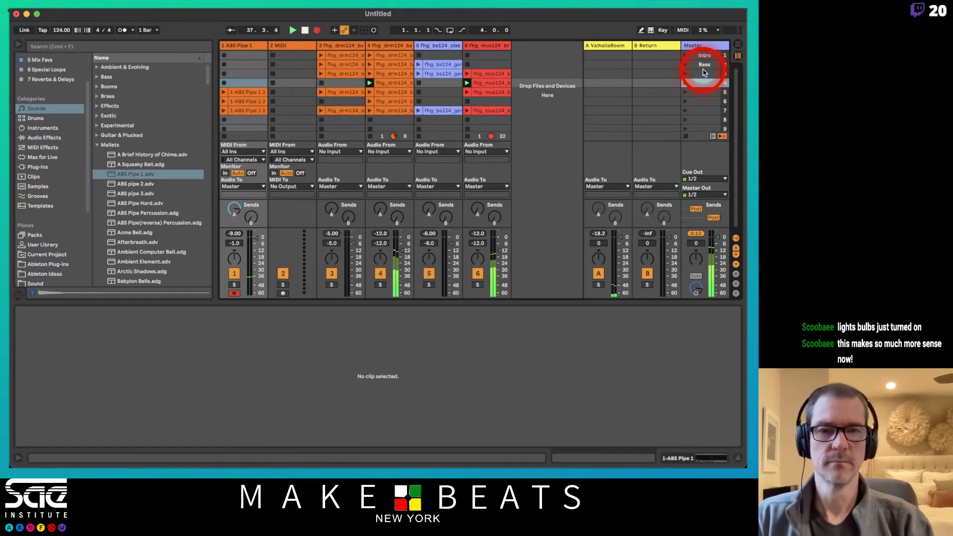
pyautogui.press('Up')
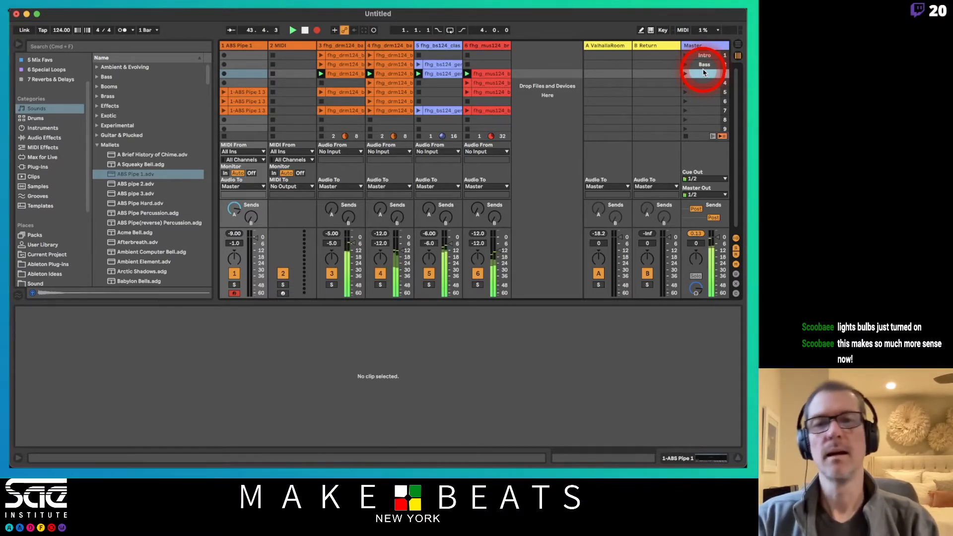
pyautogui.click(703, 69)
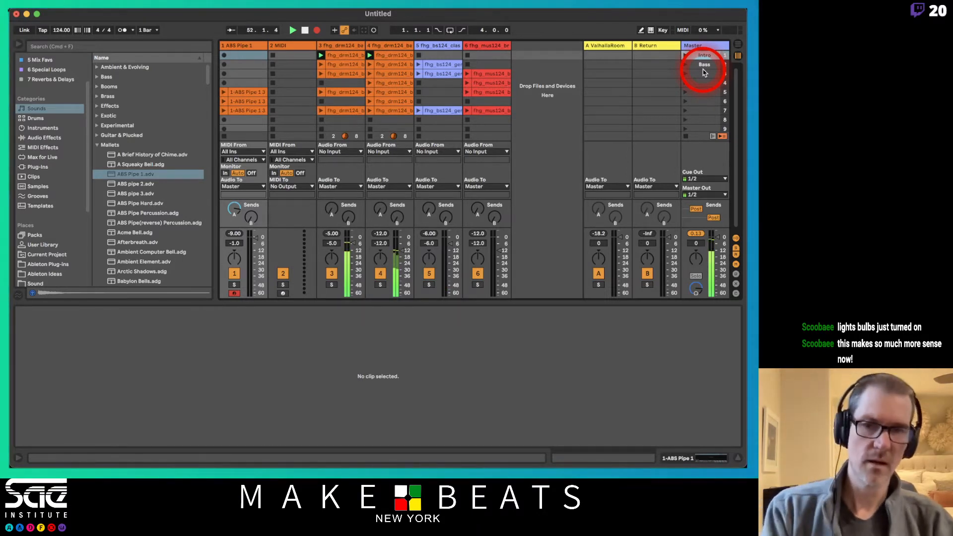
pyautogui.press('space')
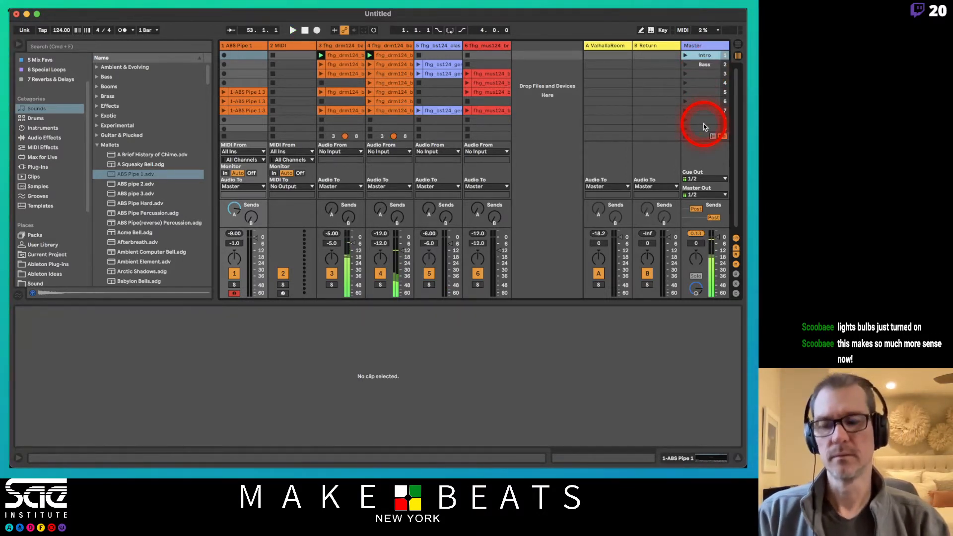
# Show the recorded take in Arrangement View with the clip detail hidden and return all tracks to arrangement playback.
pyautogui.press('Tab')
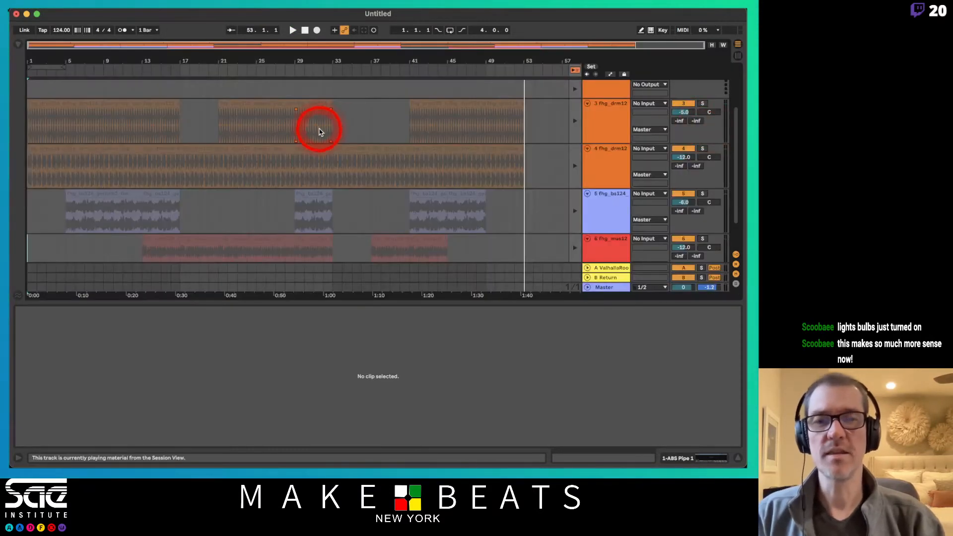
pyautogui.press('super+alt+l')
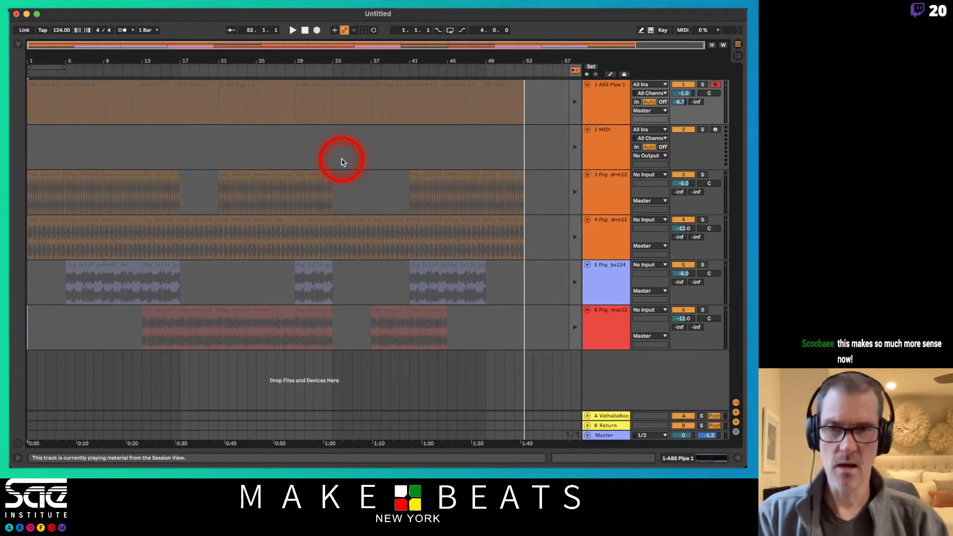
pyautogui.press('F10')
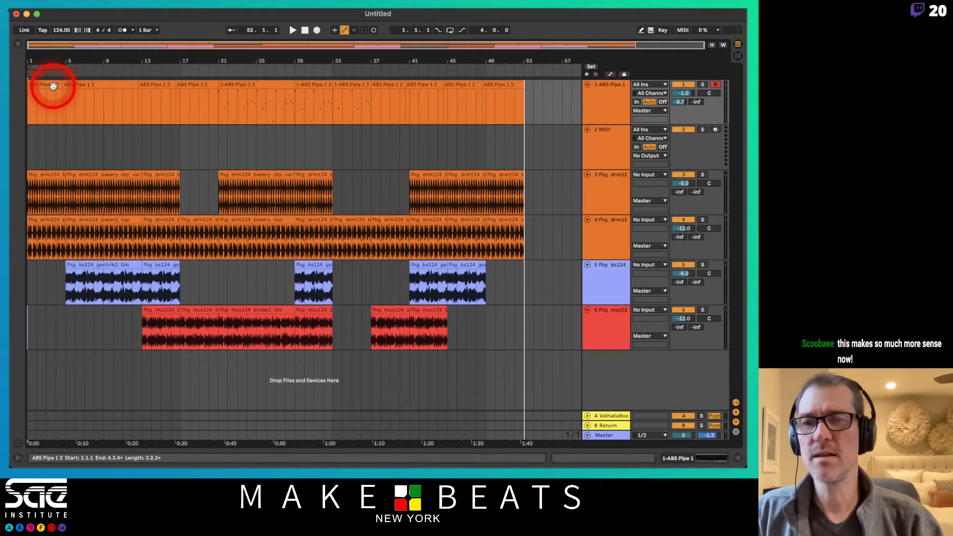
# Disarm the ABS Pipe 1 track and delete its empty recorded clips from bar 1 to bar 21.
pyautogui.moveTo(53, 86); pyautogui.dragTo(199, 87)
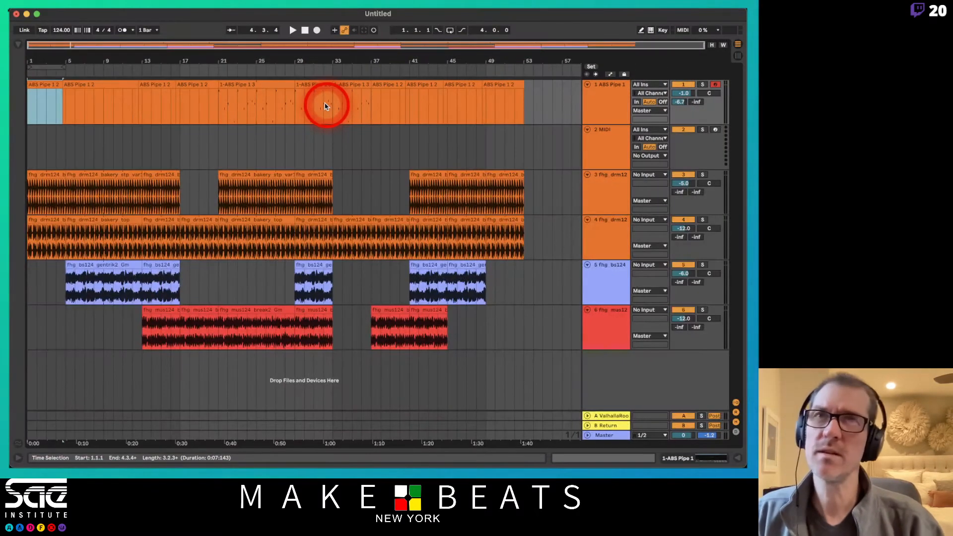
pyautogui.press('Tab')
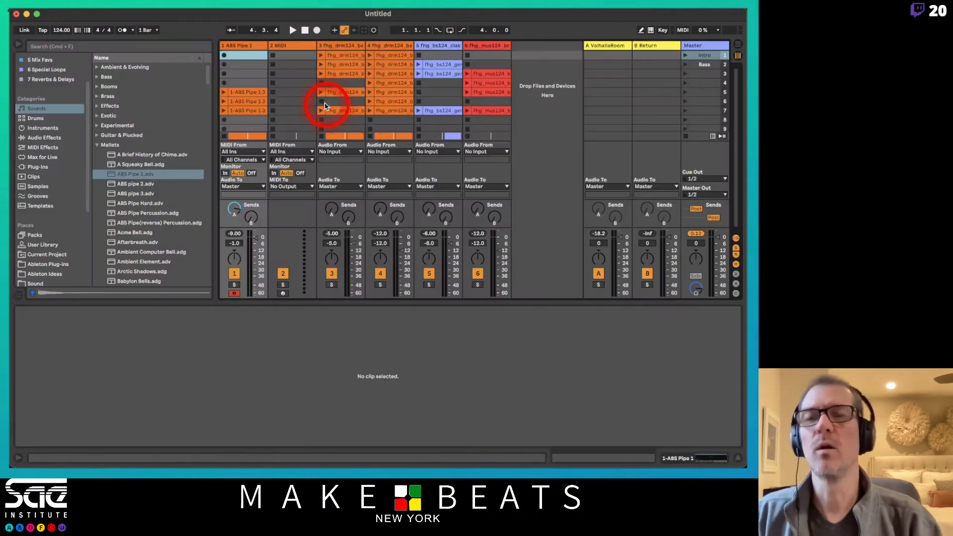
pyautogui.click(233, 293)
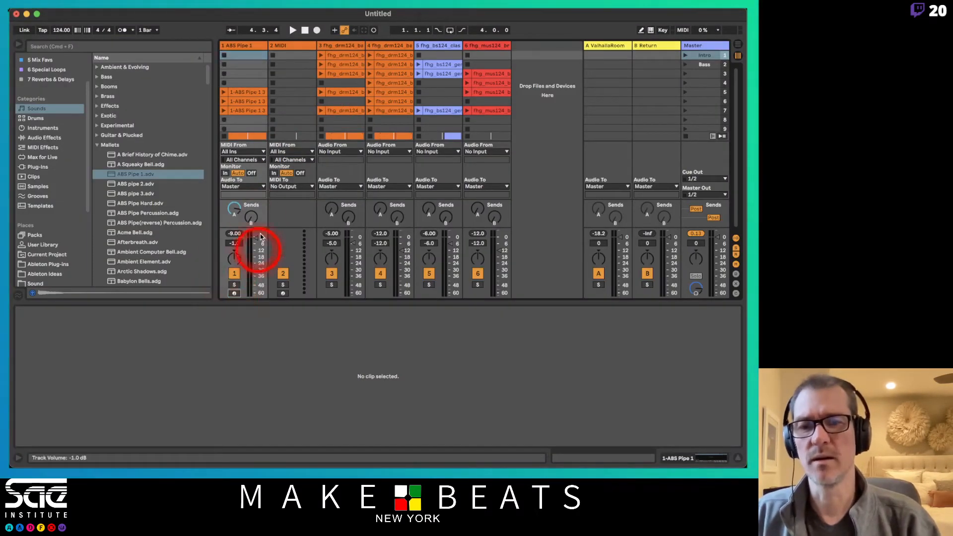
pyautogui.press('Tab')
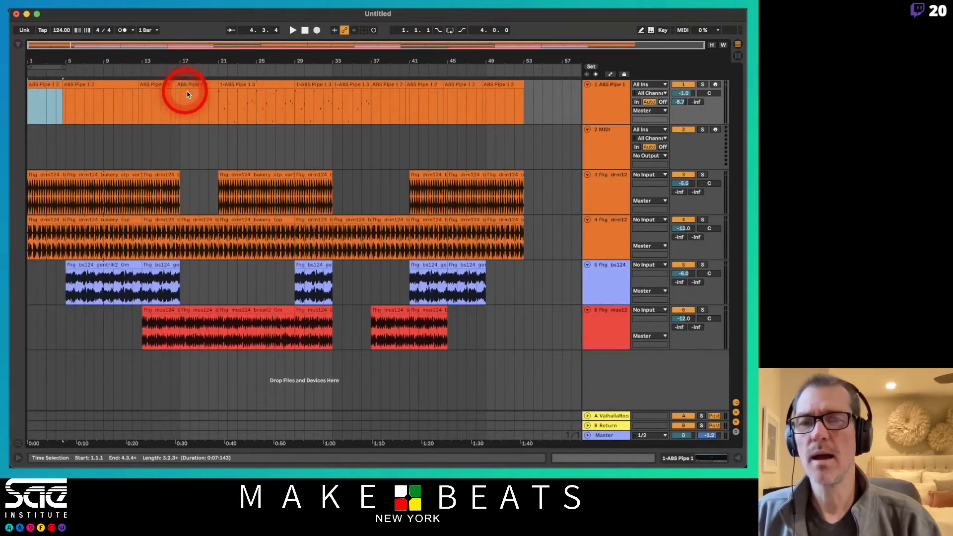
pyautogui.keyDown('shift'); pyautogui.click(197, 84); pyautogui.keyUp('shift')
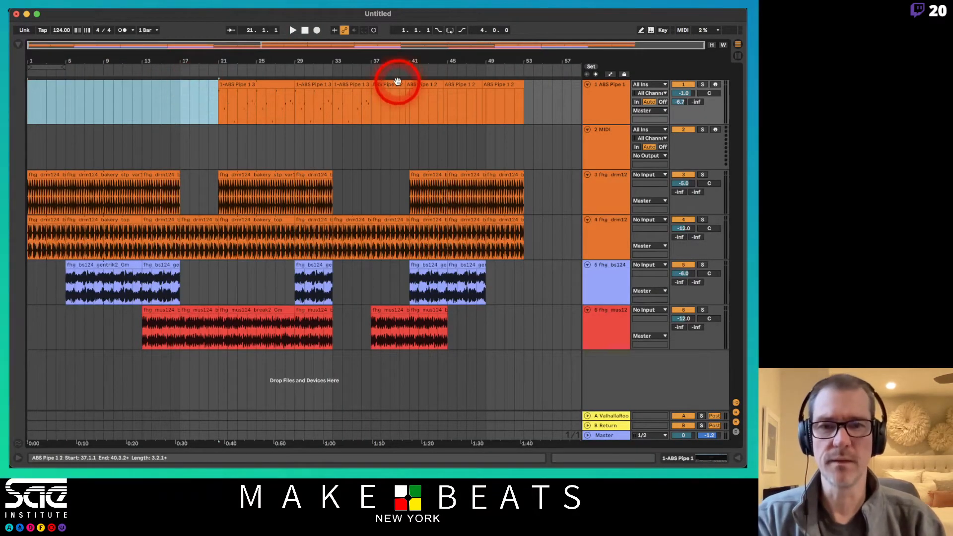
pyautogui.press('Delete')
# Delete the empty ABS Pipe 1 clips from bar 37 to bar 53 in the arrangement.
pyautogui.click(395, 91)
pyautogui.click(394, 84)
pyautogui.keyDown('shift'); pyautogui.click(513, 83); pyautogui.keyUp('shift')
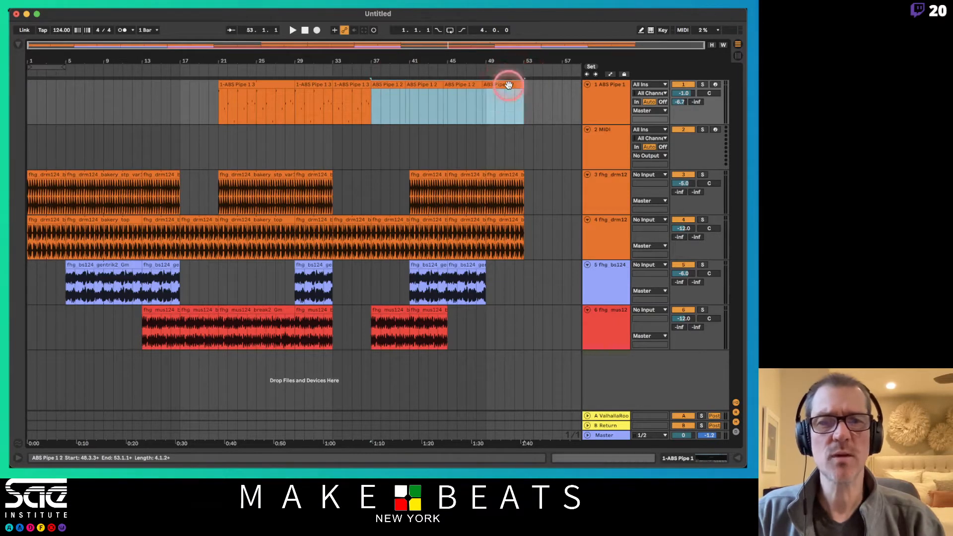
pyautogui.press('Delete')
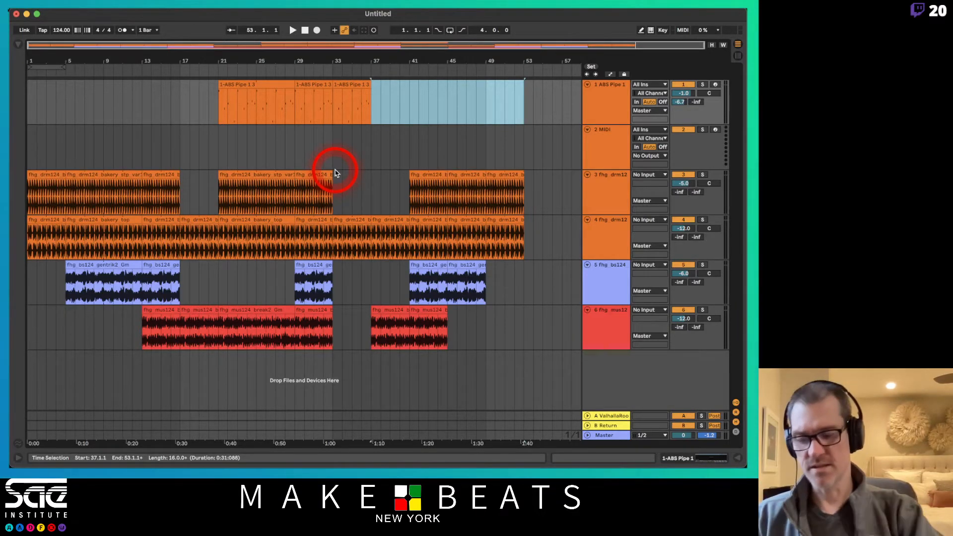
pyautogui.press('Tab')
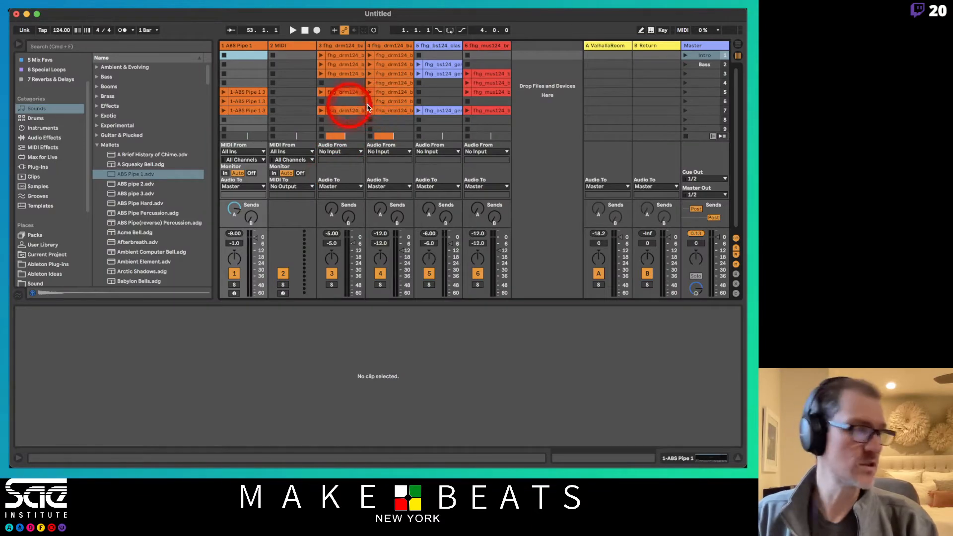
pyautogui.press('Tab')
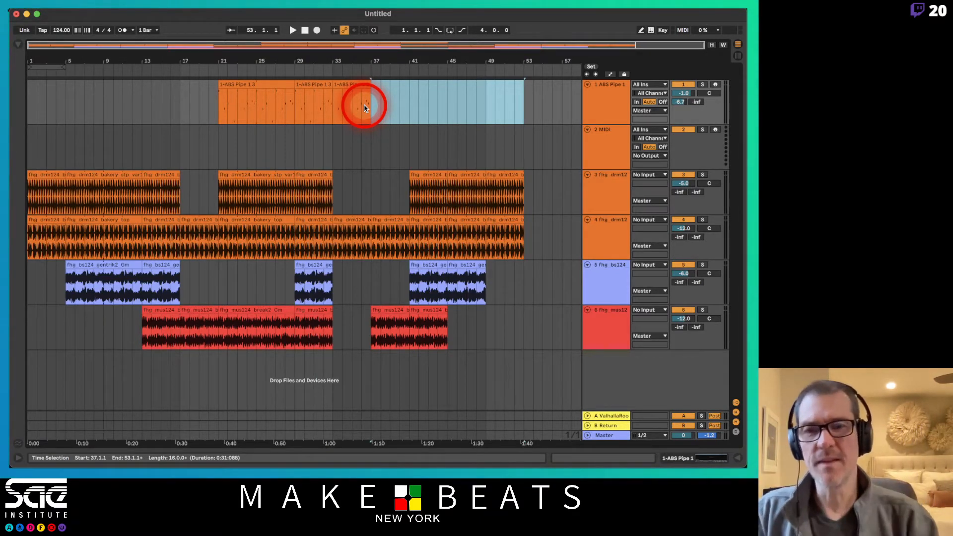
# Play the ABS Pipe 1 part from bar 21, and loop and play its last clip from bar 33 to bar 37.
pyautogui.click(272, 84)
pyautogui.press('space')
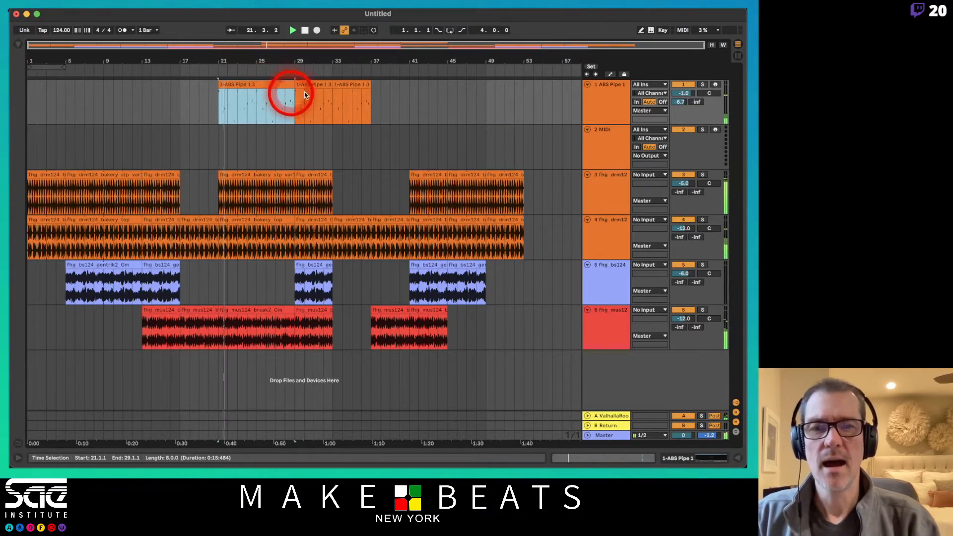
pyautogui.press('space')
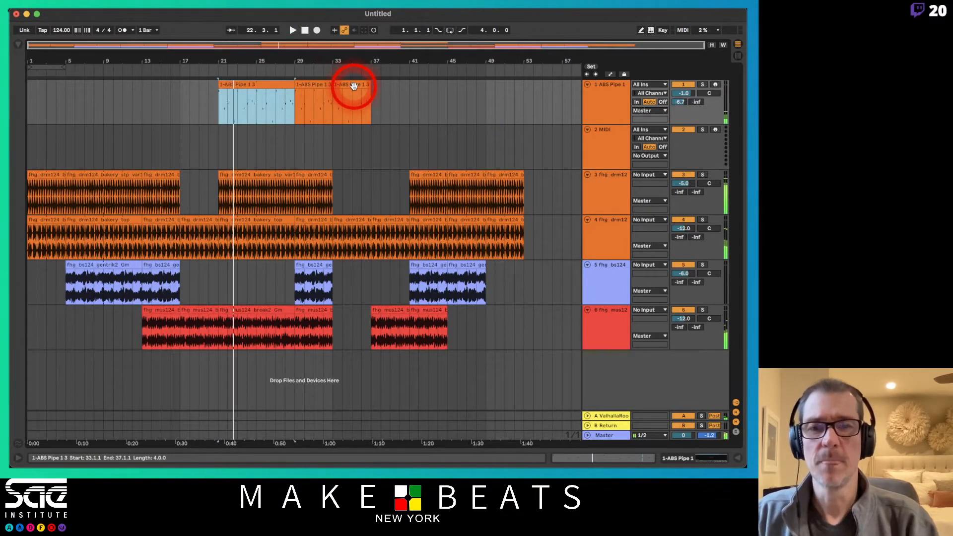
pyautogui.click(353, 85)
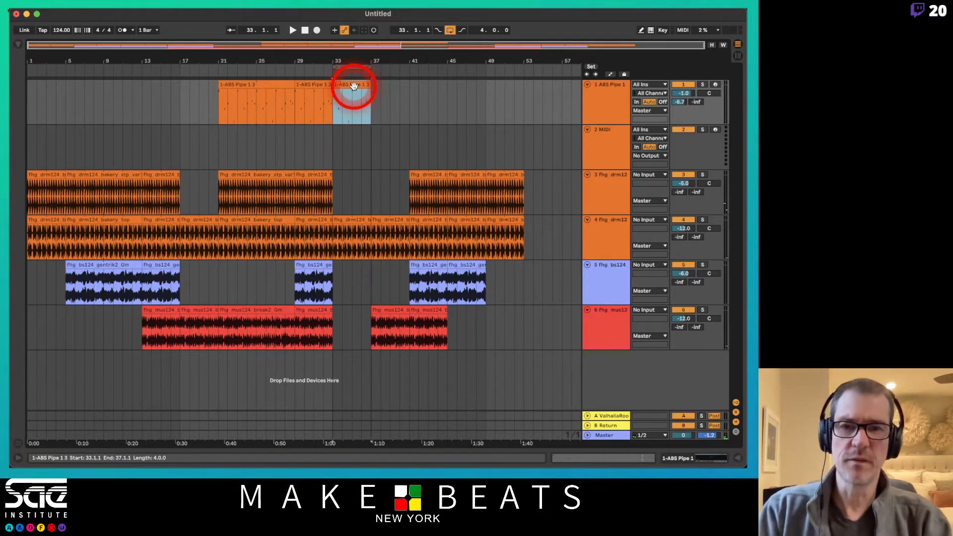
pyautogui.press('space')
pyautogui.moveTo(350, 58); pyautogui.dragTo(330, 59)
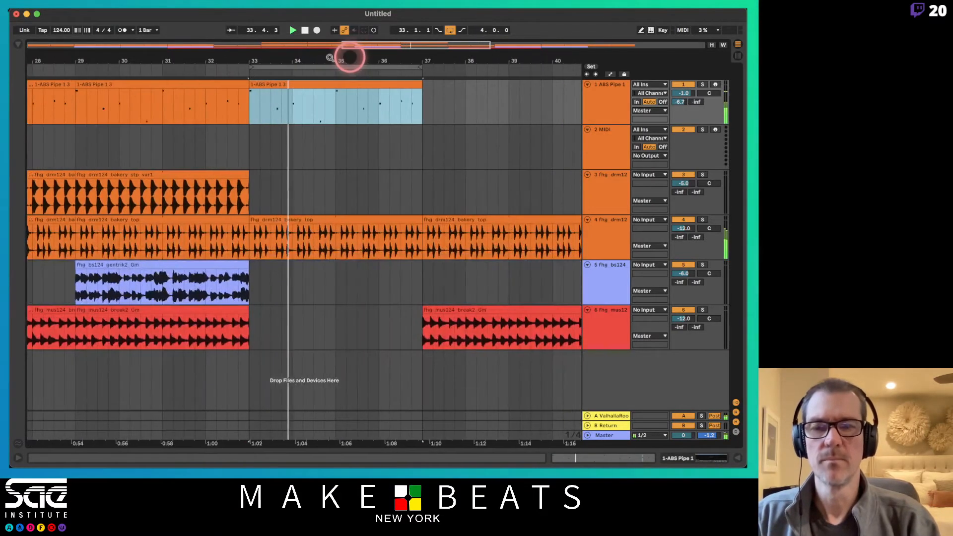
pyautogui.press('space')
# Open the looped ABS Pipe 1 clip's notes, fold the note view and copy the first G4 note to 1.1.3.
pyautogui.doubleClick(317, 84)
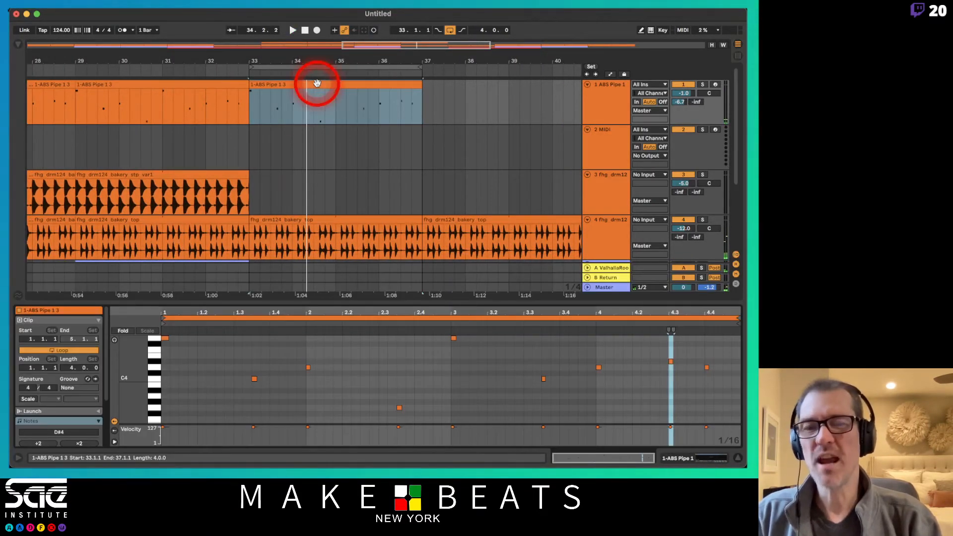
pyautogui.click(123, 331)
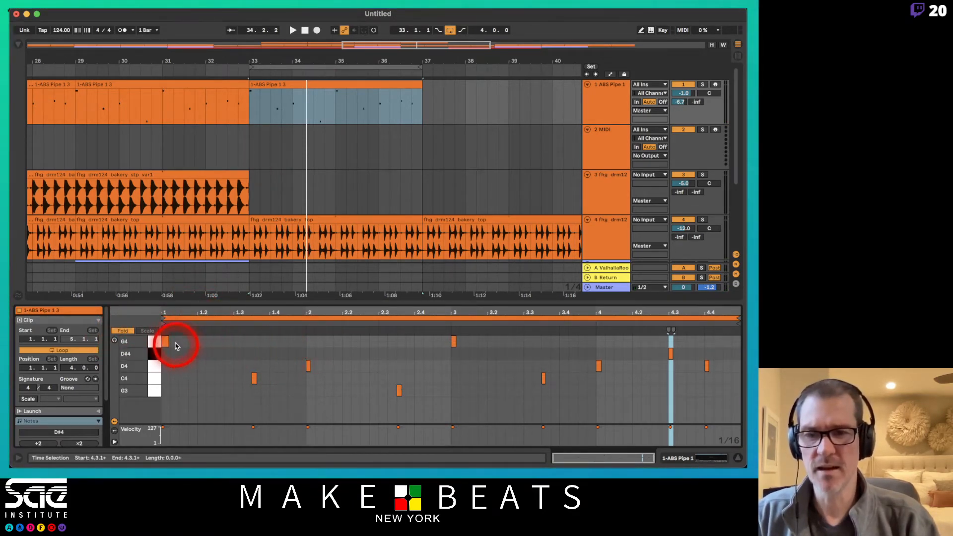
pyautogui.moveTo(166, 343); pyautogui.dragTo(183, 343)
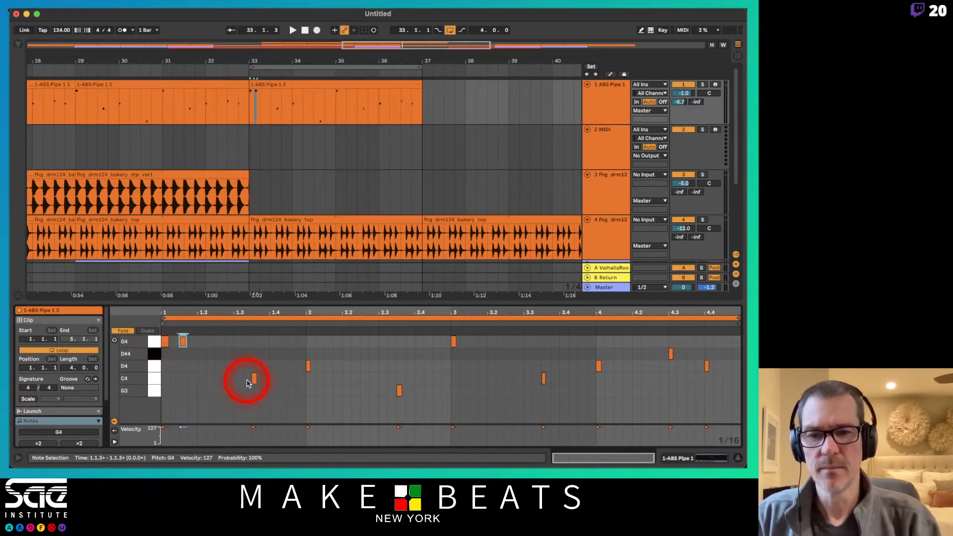
# Copy the first C4 note to 1.4.2, the bar 2 D4 note to 2.1.4 and 2.2.3, and the G3 note to 2.4.3 and 2.4.4.
pyautogui.moveTo(255, 379); pyautogui.dragTo(363, 366)
pyautogui.click(400, 391)
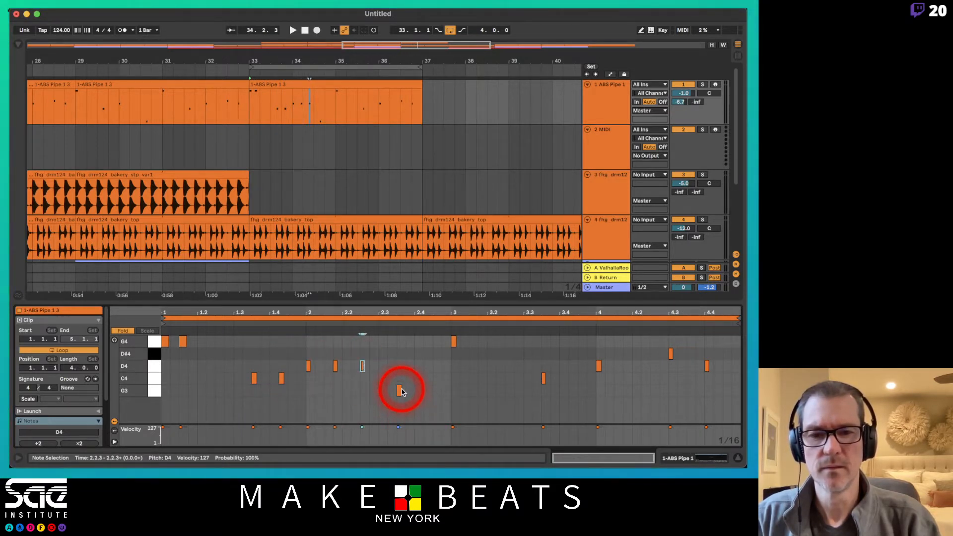
pyautogui.moveTo(400, 392); pyautogui.dragTo(444, 390)
# Copy the bar 3 G4 note to 3.1.4 and 3.2.3, C4 to 3.4.1, D4 to 4.1.4 and 4.2.3, and D#4 to 4.3.3.
pyautogui.moveTo(453, 341); pyautogui.dragTo(508, 343)
pyautogui.moveTo(545, 378); pyautogui.dragTo(644, 365)
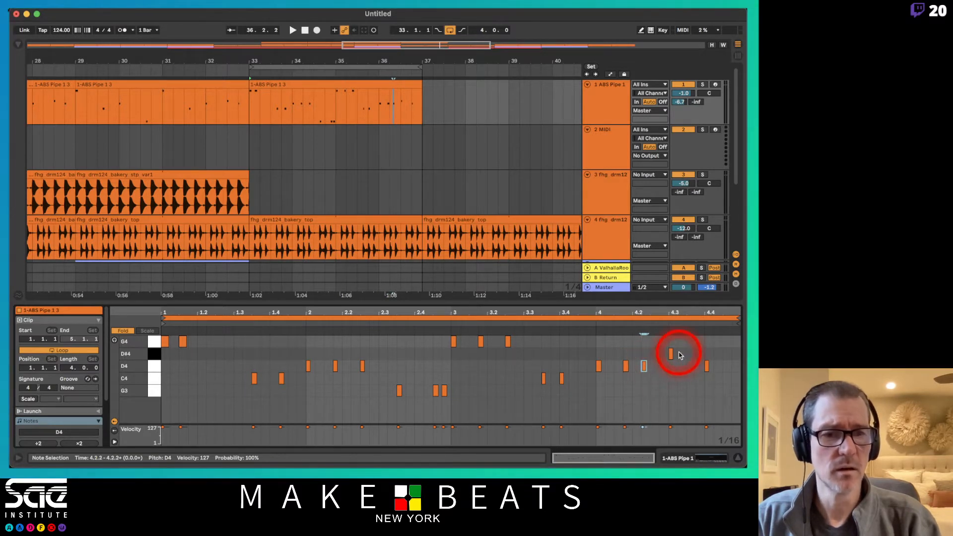
pyautogui.moveTo(644, 366); pyautogui.dragTo(715, 366)
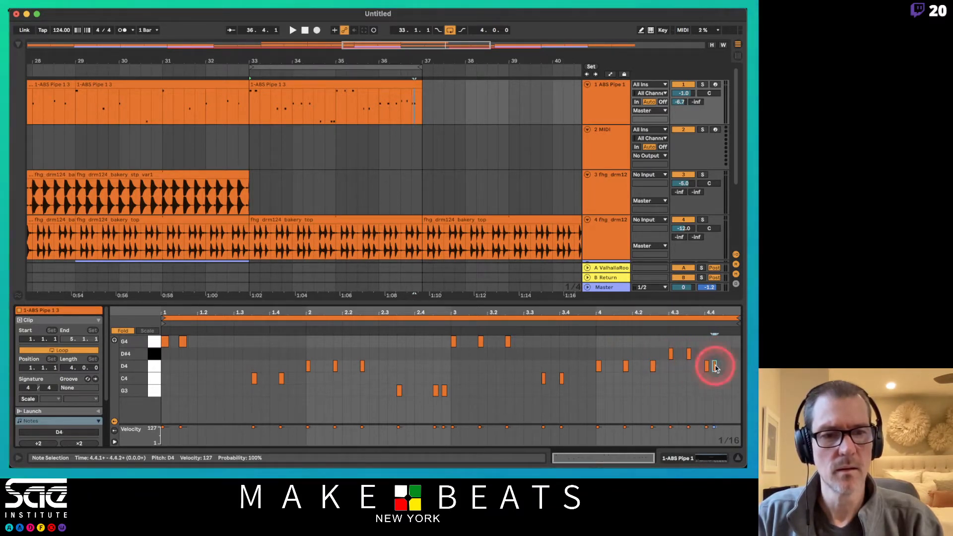
# Repeat the clip's last D4 note on the sixteenths 4.4.2, 4.4.3 and 4.4.4.
pyautogui.click(714, 365)
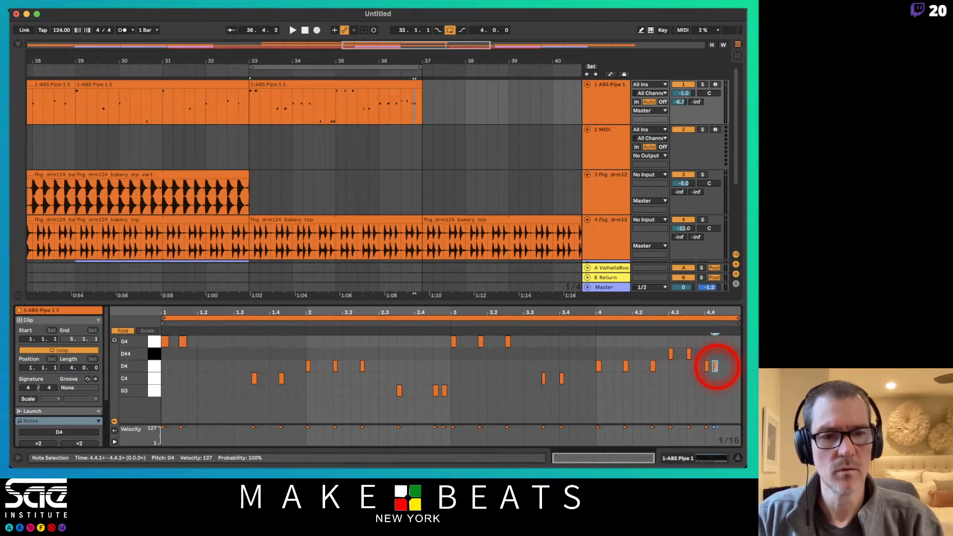
pyautogui.moveTo(714, 365); pyautogui.dragTo(716, 365)
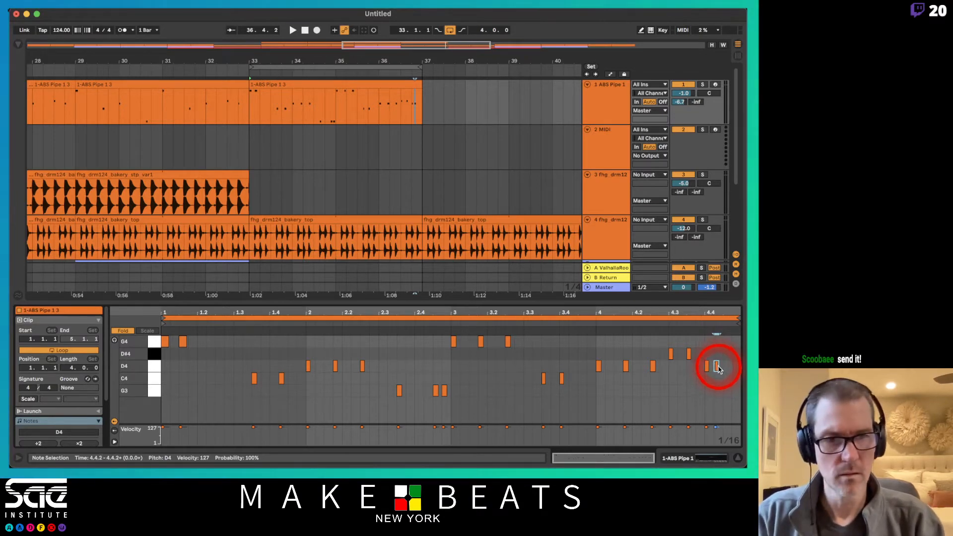
pyautogui.click(725, 367)
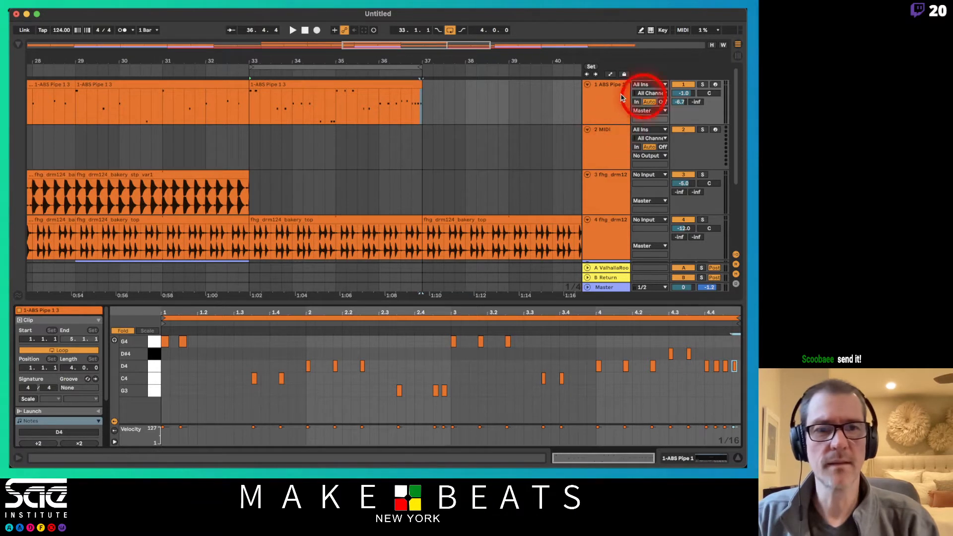
# Play the looped bars 33 to 37 to hear the edited ABS Pipe 1 pattern, and stop playback.
pyautogui.press('space')
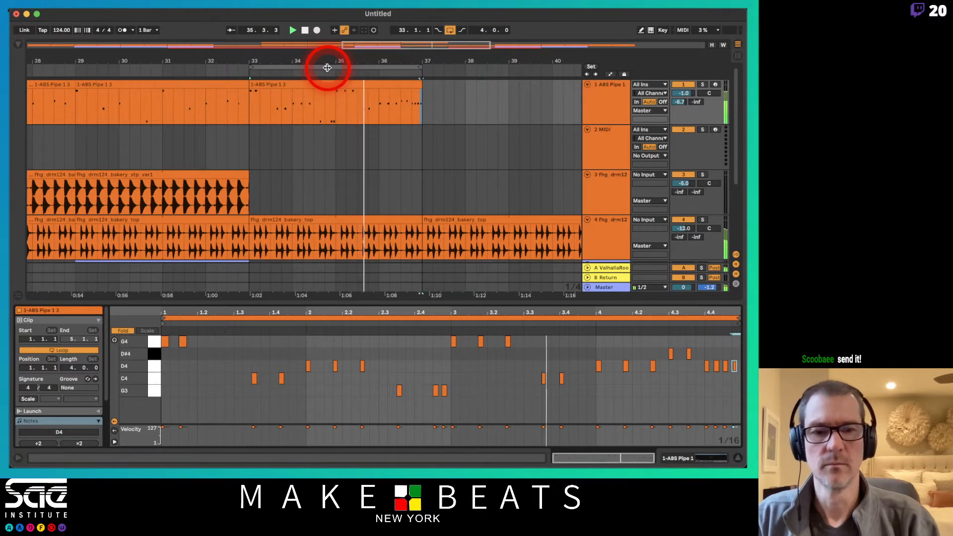
pyautogui.click(389, 119)
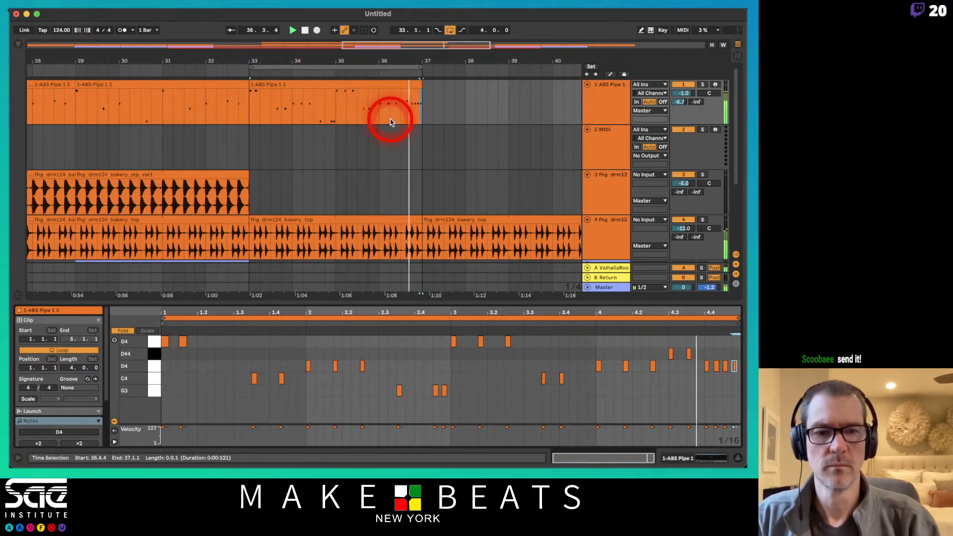
pyautogui.click(373, 58)
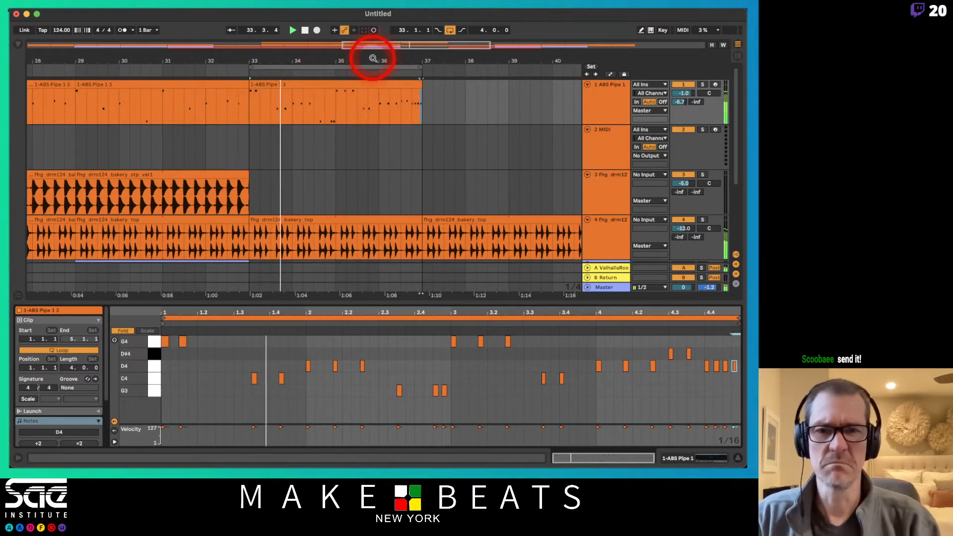
pyautogui.press('space')
# Turn off the arrangement loop and extend the ABS Pipe 1 clip at bar 33 so it ends at bar 41.
pyautogui.moveTo(374, 59); pyautogui.dragTo(372, 59)
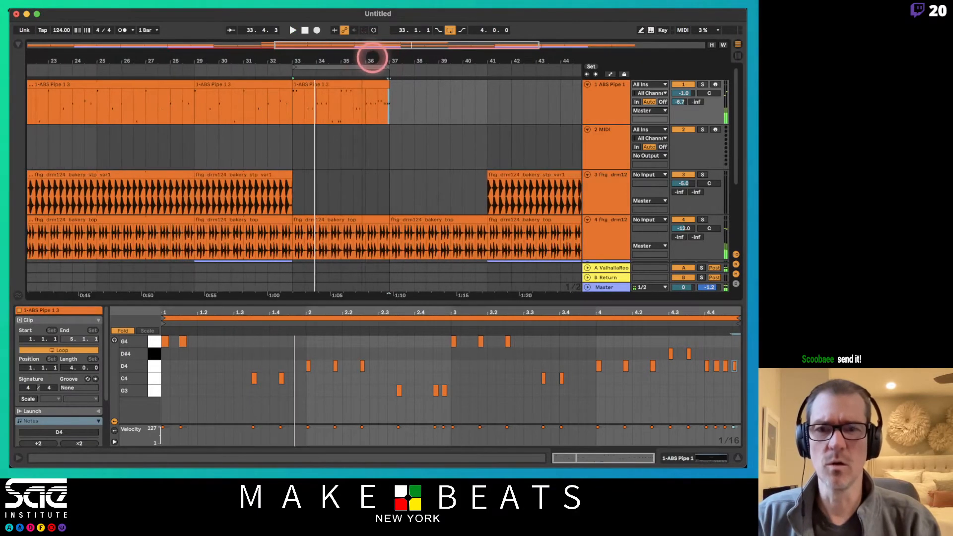
pyautogui.click(360, 81)
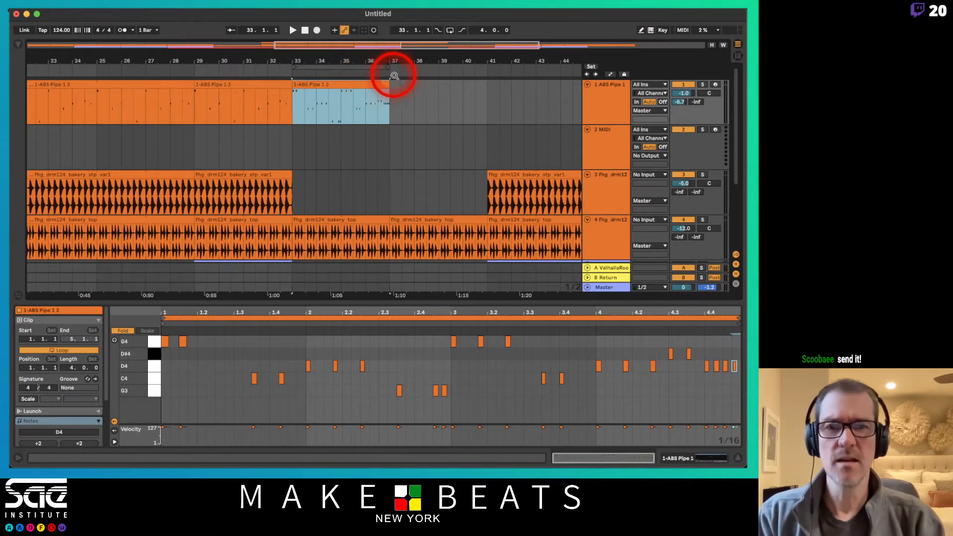
pyautogui.moveTo(389, 83); pyautogui.dragTo(491, 78)
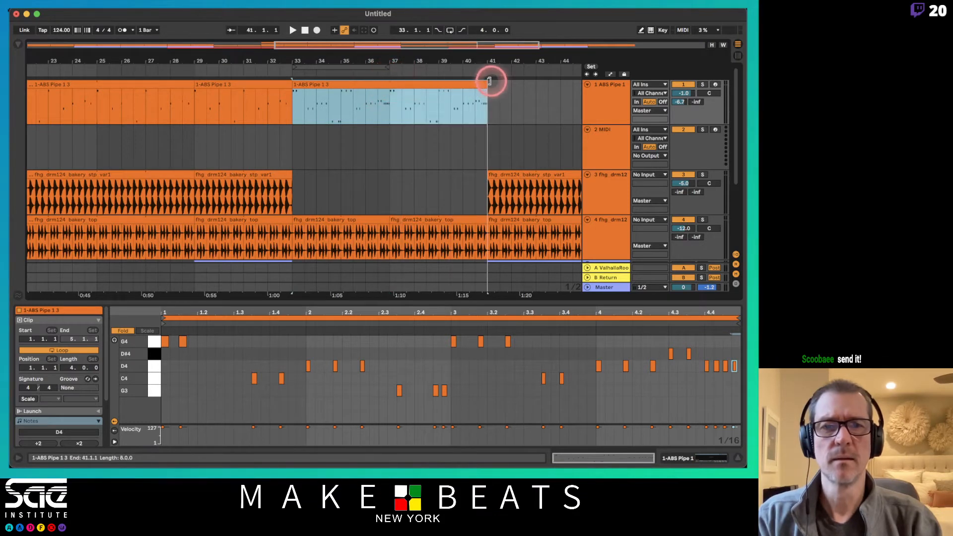
# Shorten the bakery_top drum clip that starts at bar 37 so it ends at bar 40.
pyautogui.click(487, 219)
pyautogui.moveTo(485, 219); pyautogui.dragTo(463, 219)
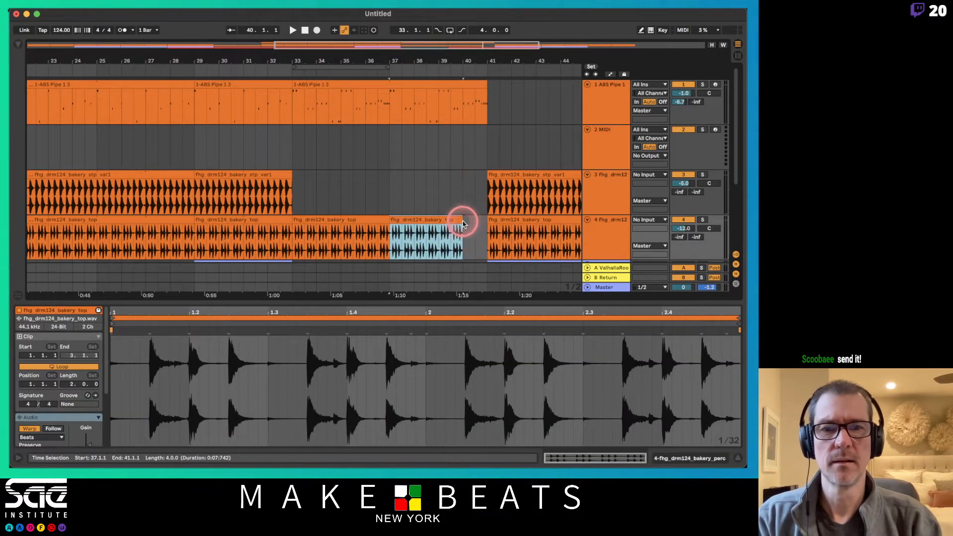
# Place the first beat of the bakery_stp_var1 kick loop at bar 40 and duplicate it three times up to bar 41.
pyautogui.click(332, 82)
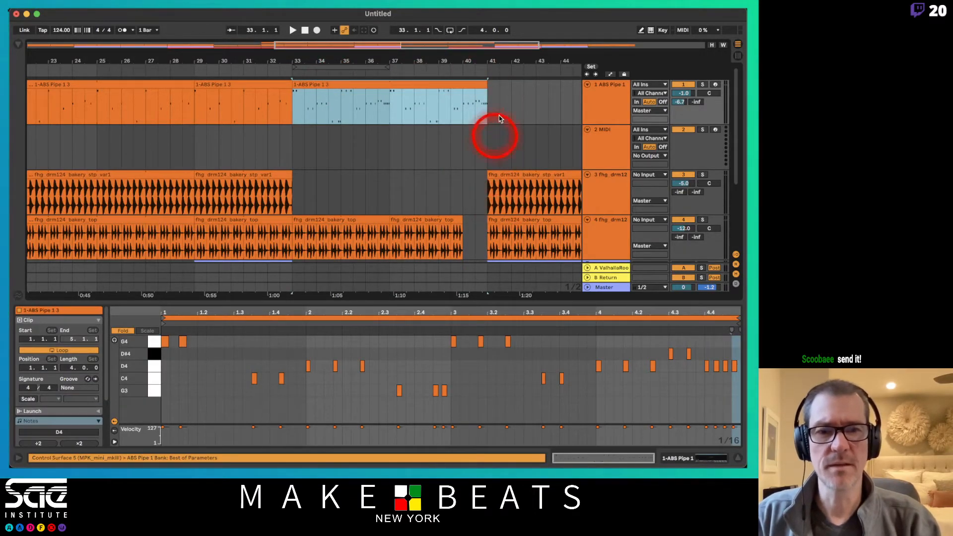
pyautogui.moveTo(487, 60); pyautogui.dragTo(487, 58)
pyautogui.moveTo(484, 193); pyautogui.dragTo(434, 196)
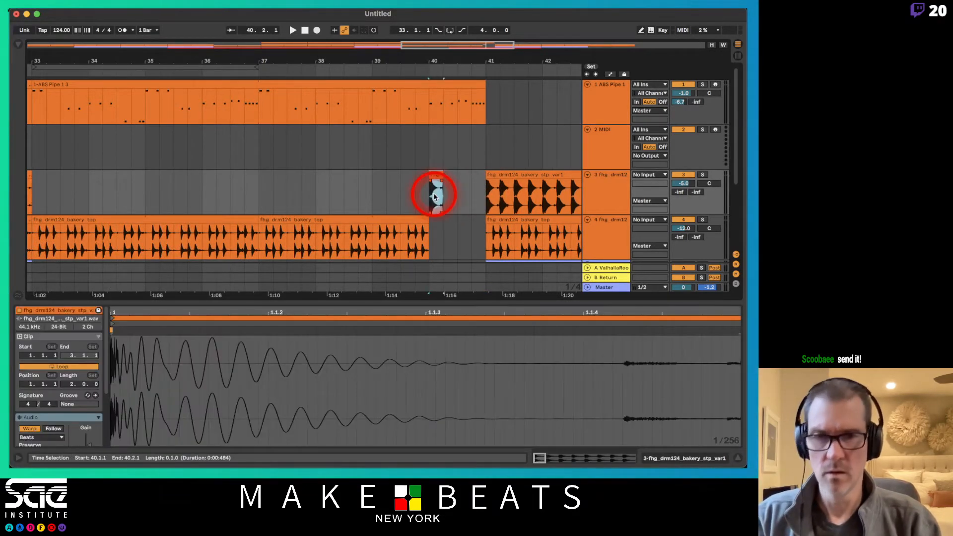
pyautogui.hotkey('ctrl', 'd')
pyautogui.hotkey('ctrl', 'd')
pyautogui.hotkey('ctrl', 'd')
# Shorten the first kick clip in bar 40 to three sixteenths and delete the three one-beat copies after it.
pyautogui.click(454, 59)
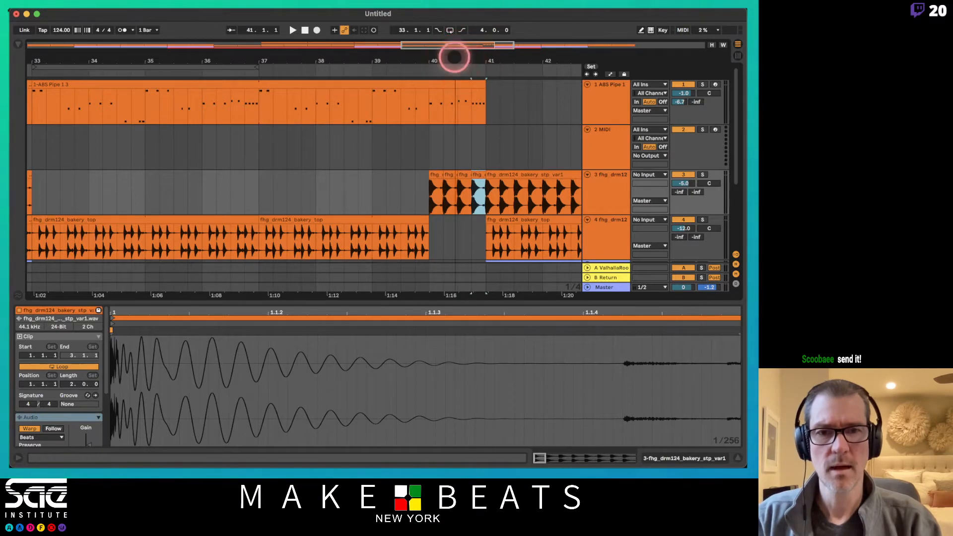
pyautogui.moveTo(454, 58); pyautogui.dragTo(426, 121)
pyautogui.moveTo(415, 174); pyautogui.dragTo(404, 176)
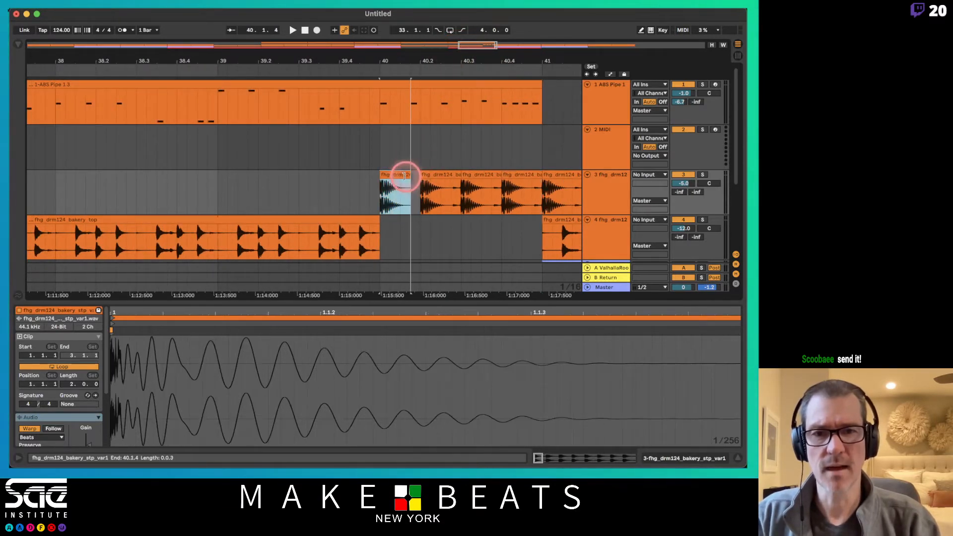
pyautogui.click(451, 178)
pyautogui.keyDown('shift'); pyautogui.click(518, 176); pyautogui.keyUp('shift')
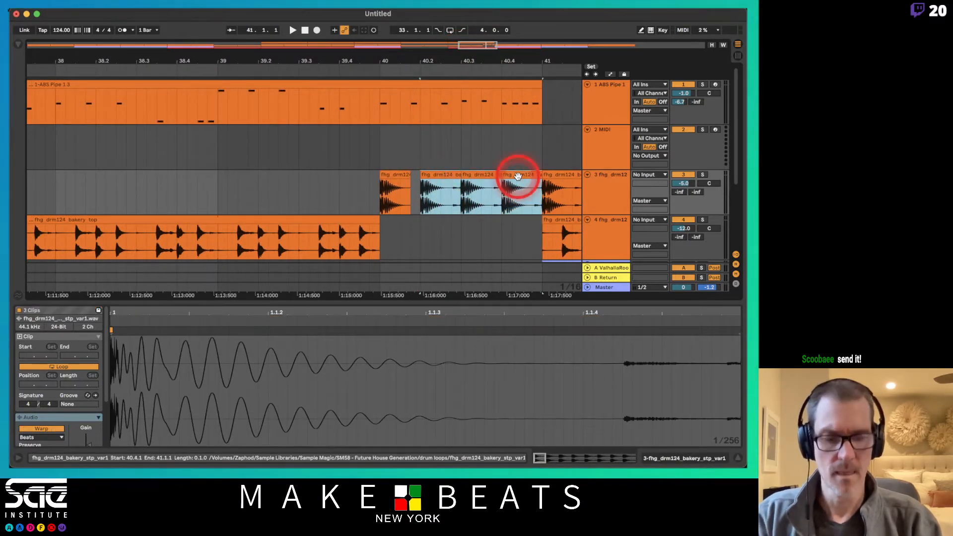
pyautogui.press('Delete')
# Duplicate the shortened kick together with its gap three times, one hit per beat through bar 40.
pyautogui.click(382, 191)
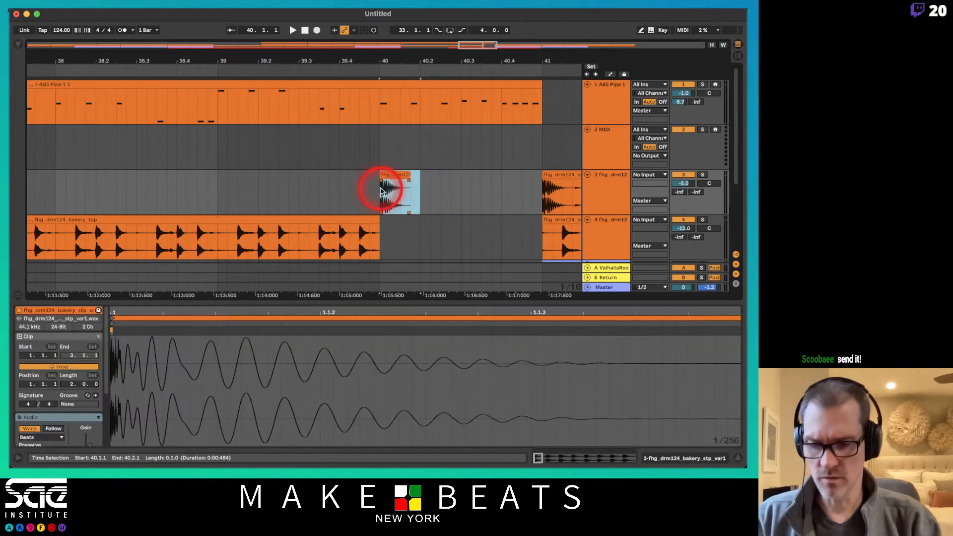
pyautogui.press('super+d')
pyautogui.press('super+d')
pyautogui.press('super+d')
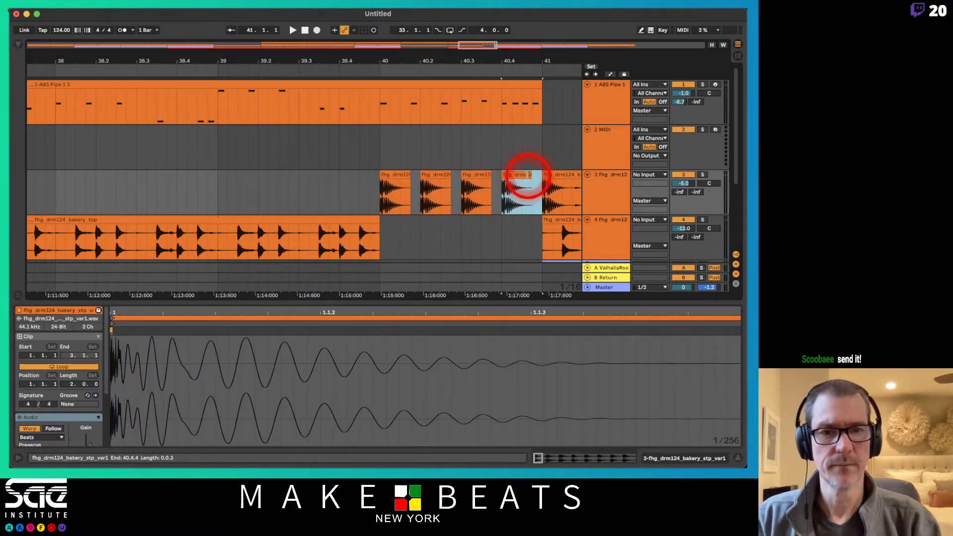
# Shorten the kicks on 40.3 and 40.4 to two sixteenths and copy both an eighth note later to fill the gaps.
pyautogui.click(514, 178)
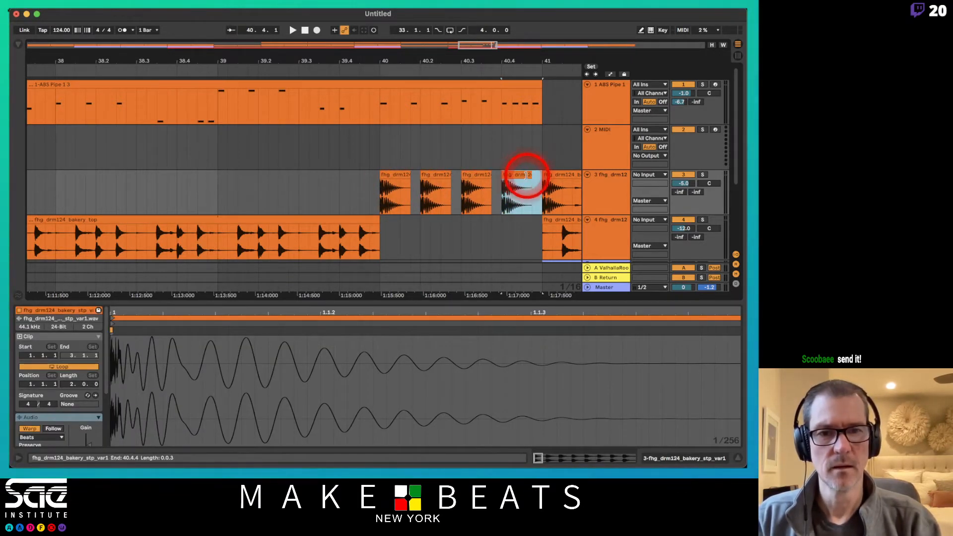
pyautogui.moveTo(525, 175); pyautogui.dragTo(514, 185)
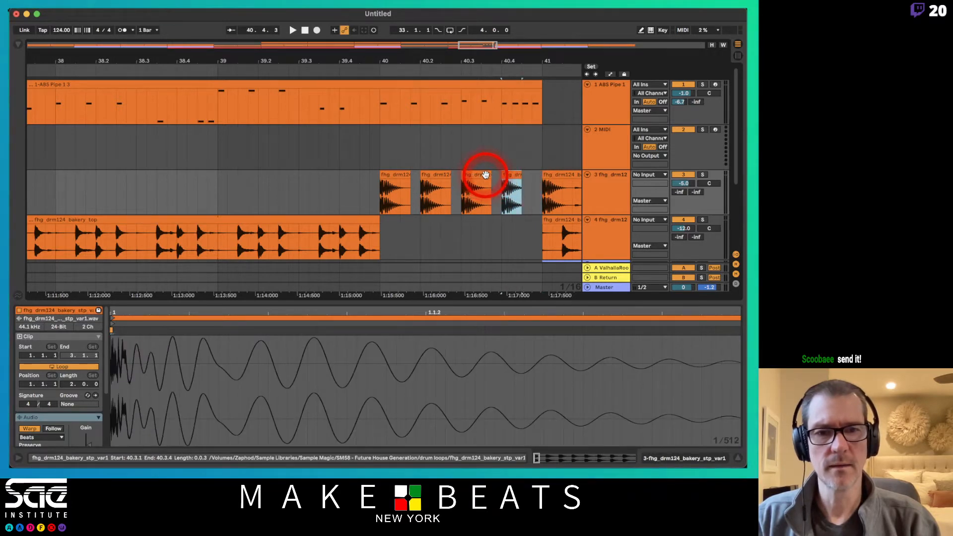
pyautogui.click(488, 179)
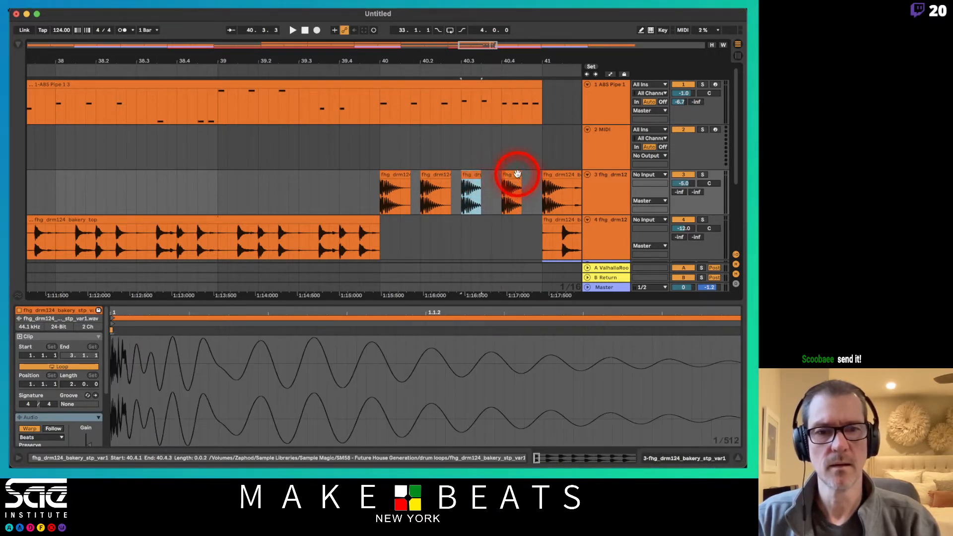
pyautogui.keyDown('shift'); pyautogui.click(515, 175); pyautogui.keyUp('shift')
pyautogui.moveTo(467, 176); pyautogui.dragTo(491, 177)
# Play the arrangement from bar 33 through the kick fill in bar 40 and into the following section.
pyautogui.click(382, 188)
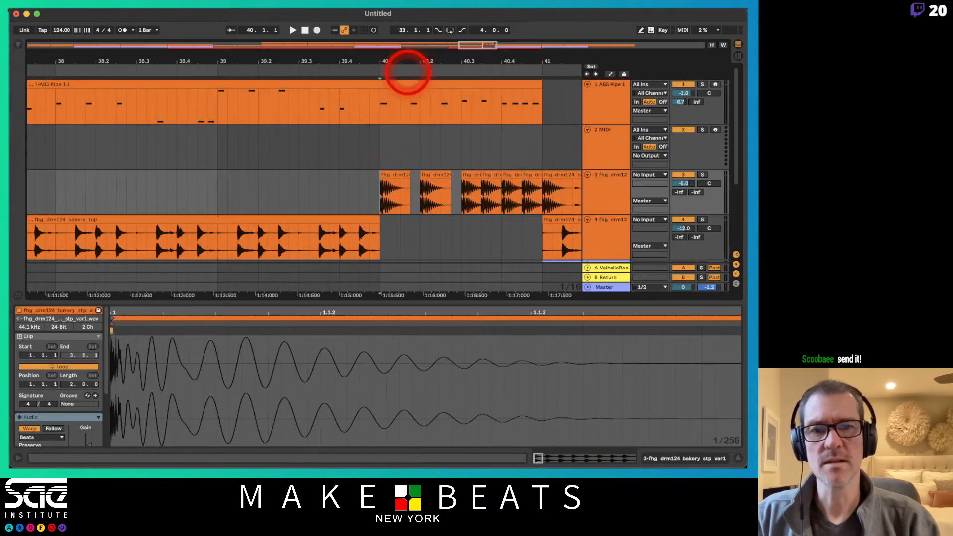
pyautogui.moveTo(408, 71); pyautogui.dragTo(408, 73)
pyautogui.click(131, 107)
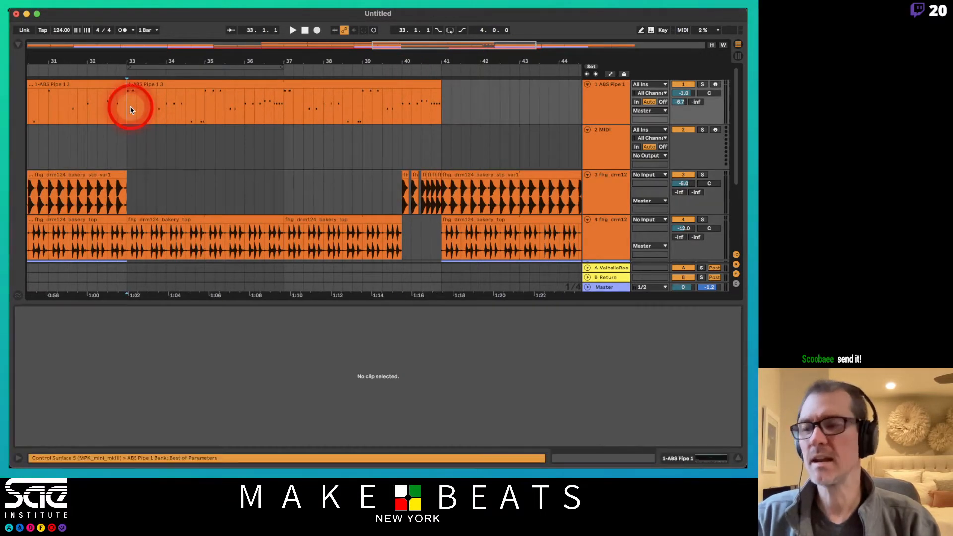
pyautogui.press('space')
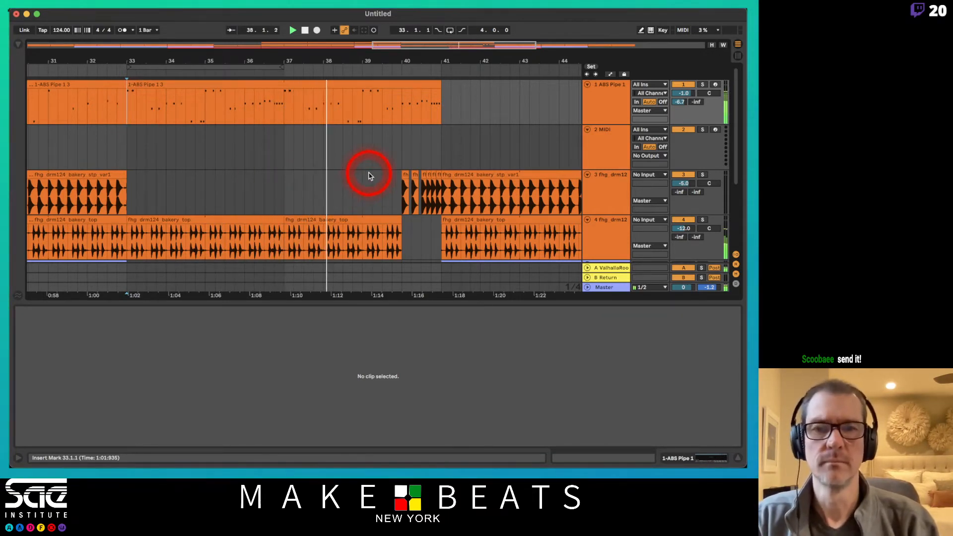
pyautogui.scroll(-2, 366, 181)
pyautogui.scroll(1, 368, 175)
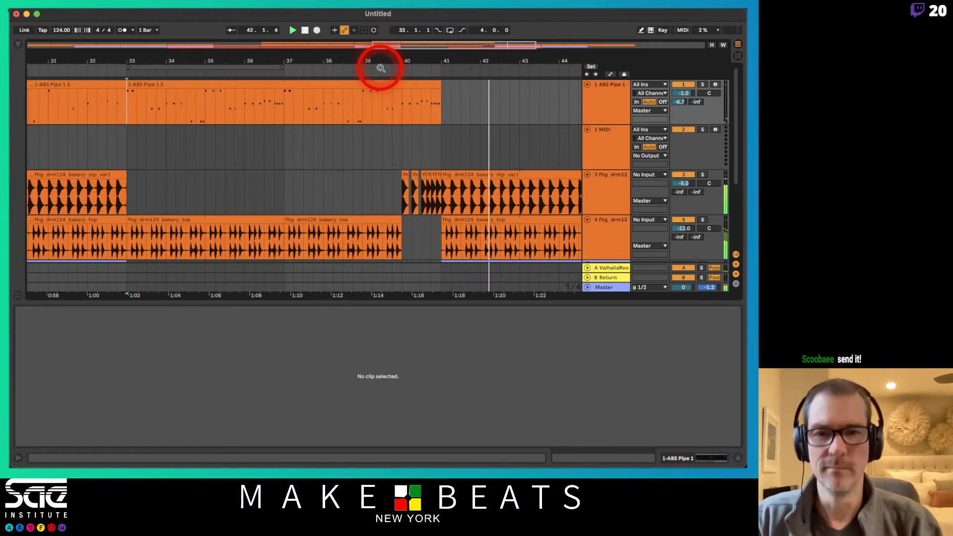
# Delete the empty MIDI track and hide the clip detail area to show all remaining arrangement tracks.
pyautogui.moveTo(380, 68); pyautogui.dragTo(380, 67)
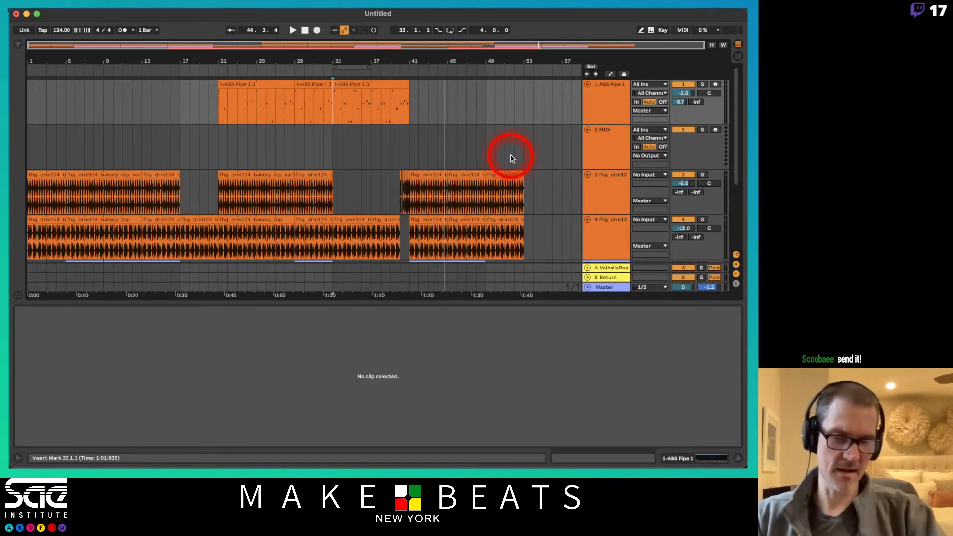
pyautogui.click(609, 151)
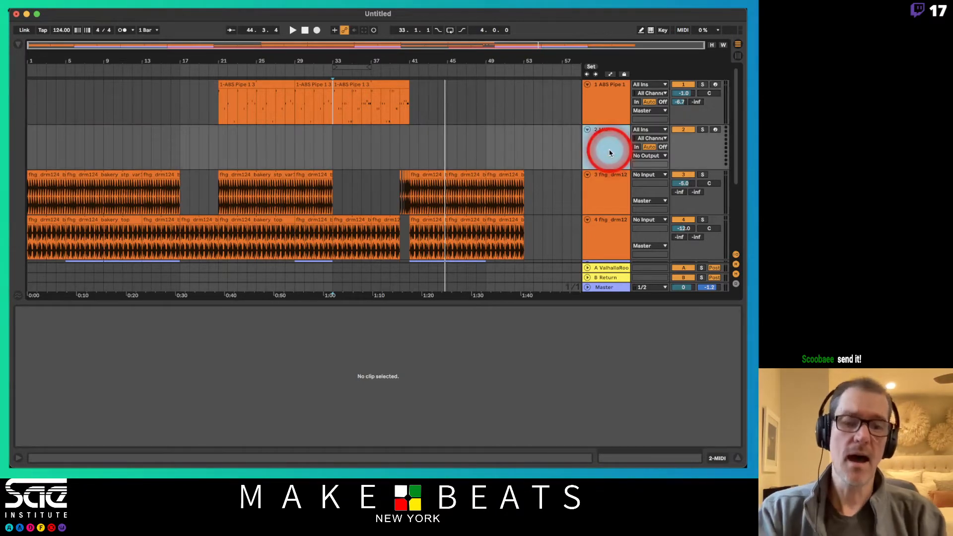
pyautogui.press('Delete')
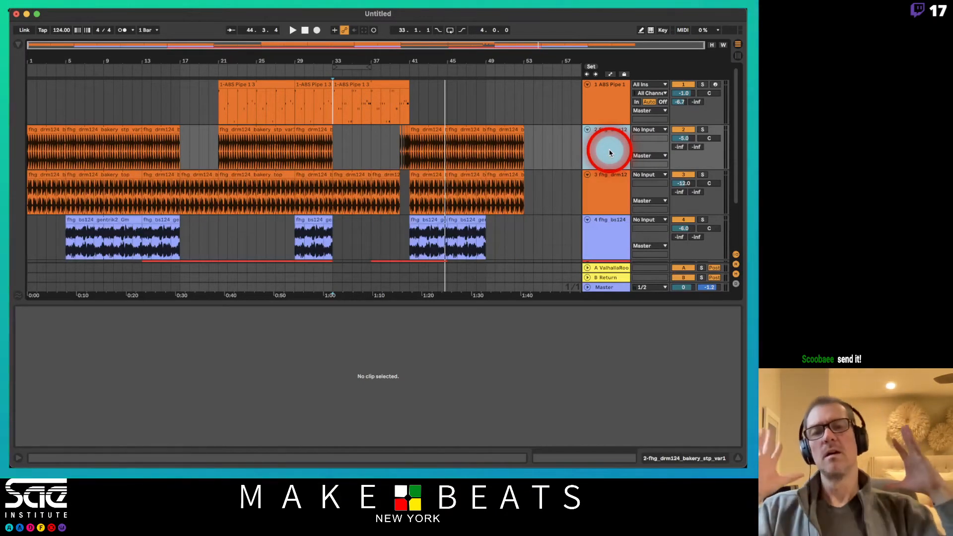
pyautogui.press('alt+super+l')
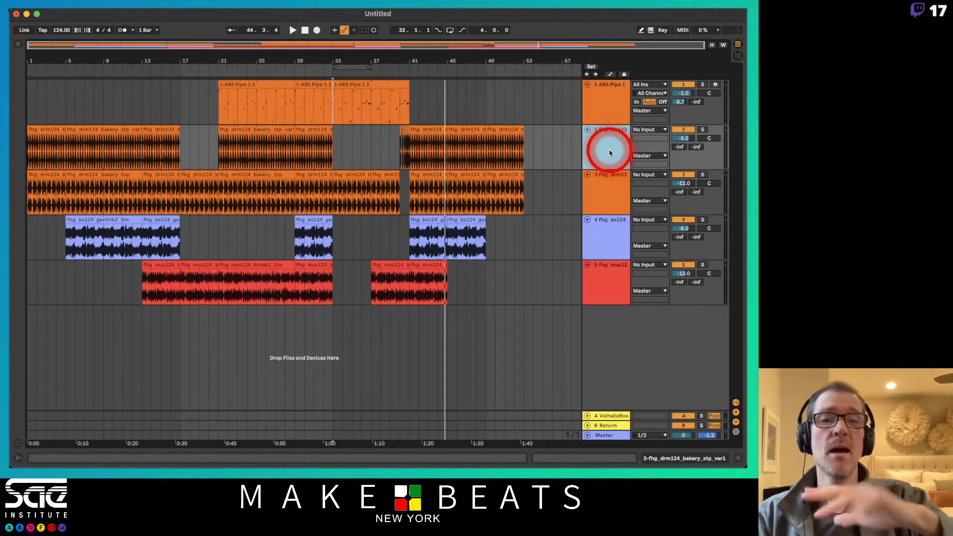
# Switch to Session View and hide its detail area so the clip grid and mixer fill the window.
pyautogui.press('Tab')
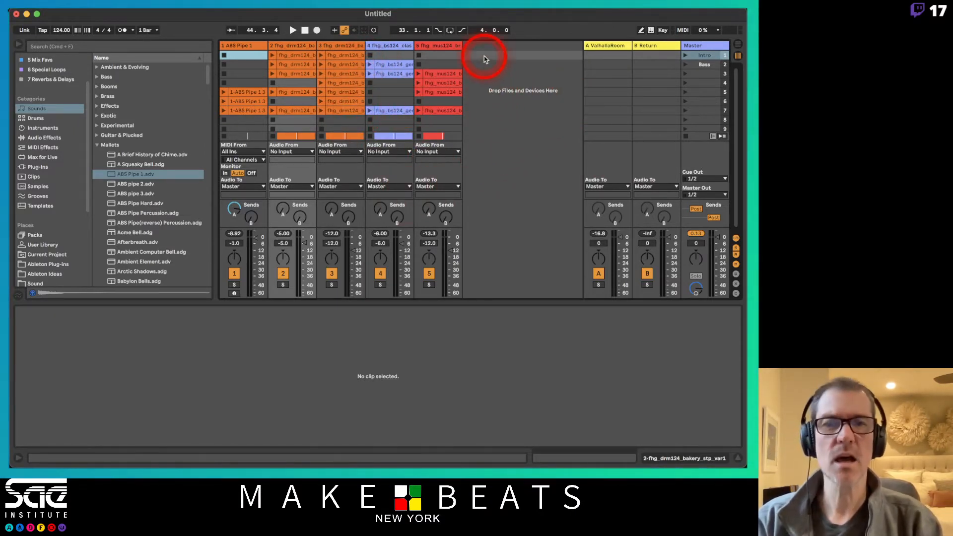
pyautogui.scroll(-1, 445, 82)
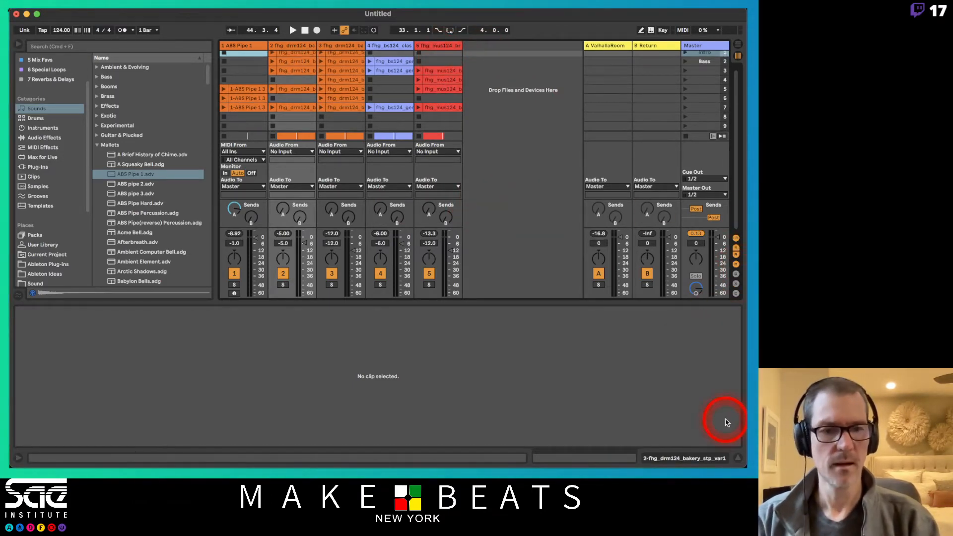
pyautogui.click(739, 459)
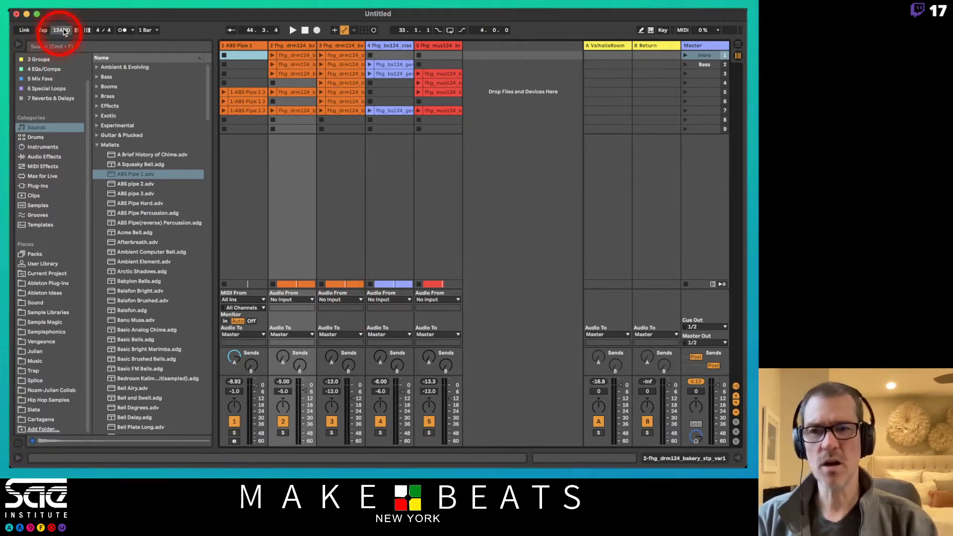
# Switch to Preview and compare the numbered Session View diagram in 25 Ableton Intro.pdf with its Screen Layout notes.
pyautogui.press('super+Tab')
pyautogui.press('super+Tab')
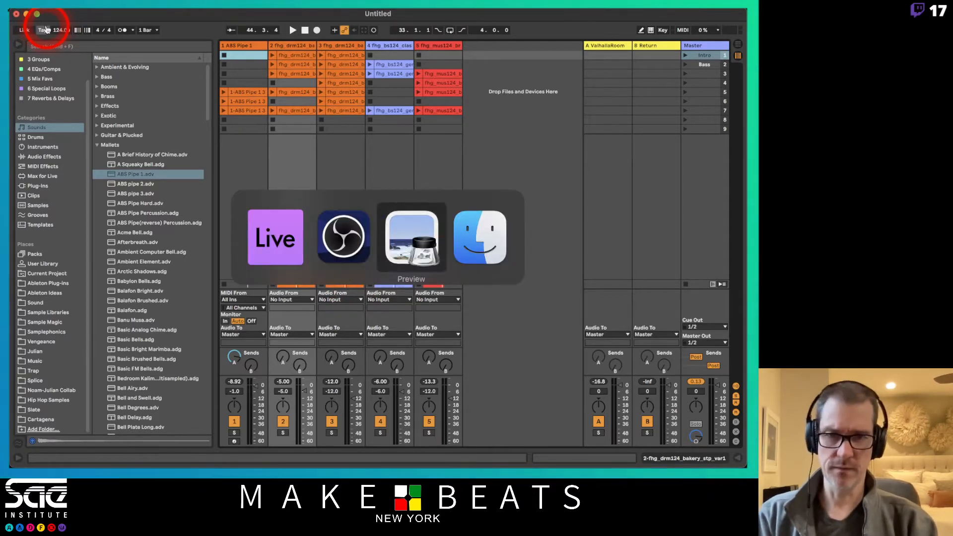
pyautogui.press('Down')
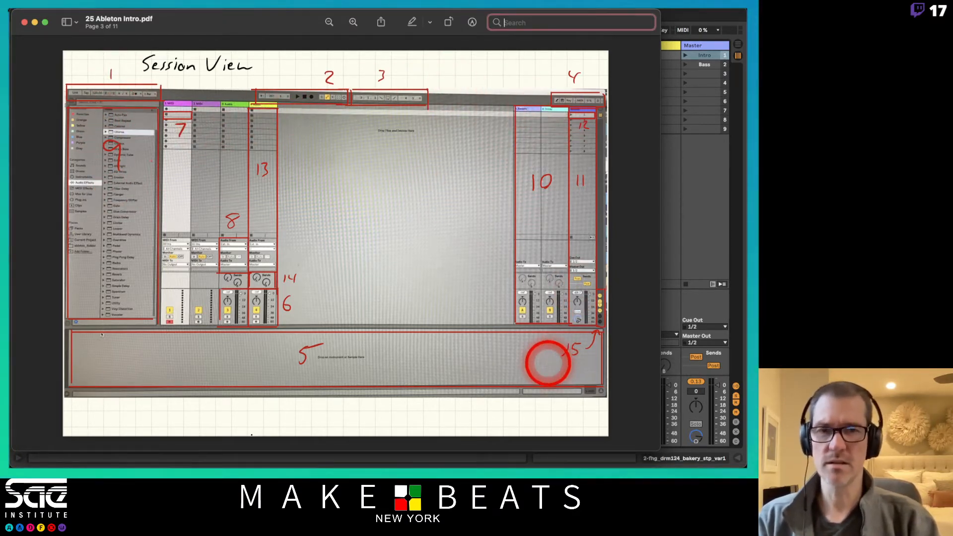
pyautogui.press('Down')
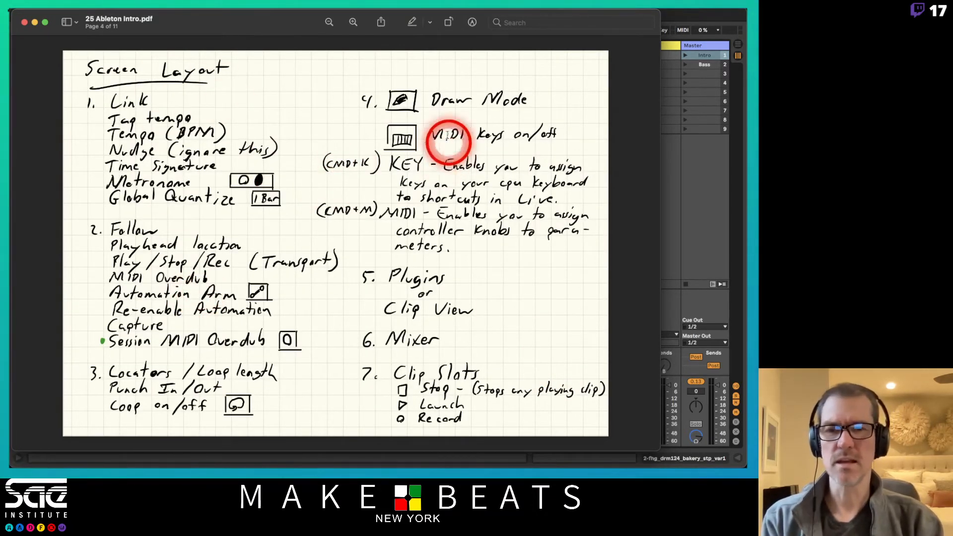
pyautogui.press('Down')
pyautogui.press('Up')
pyautogui.press('Up')
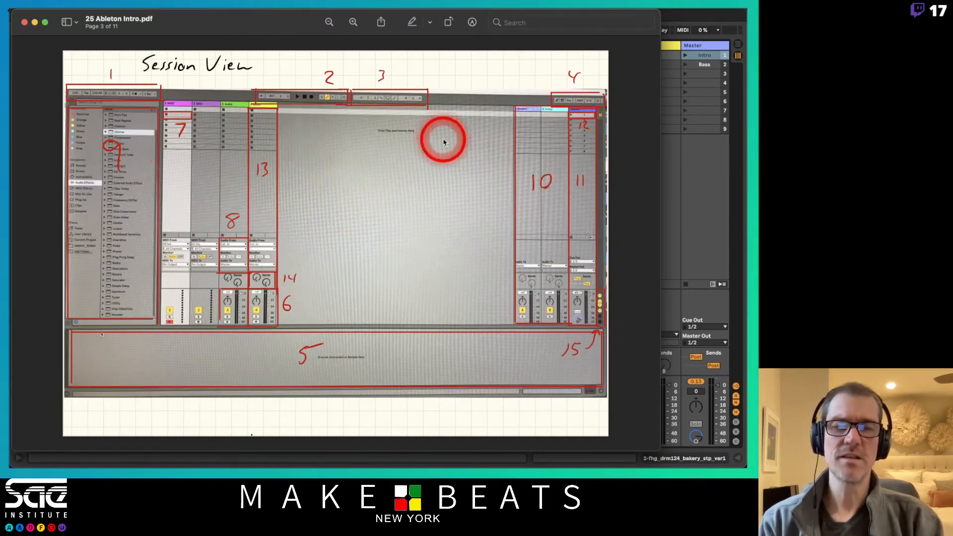
# Skim the remaining Ableton intro notes, go back to the Session View diagram on page 3, and switch to Live.
pyautogui.press('Down')
pyautogui.press('Down')
pyautogui.press('Down')
pyautogui.press('Down')
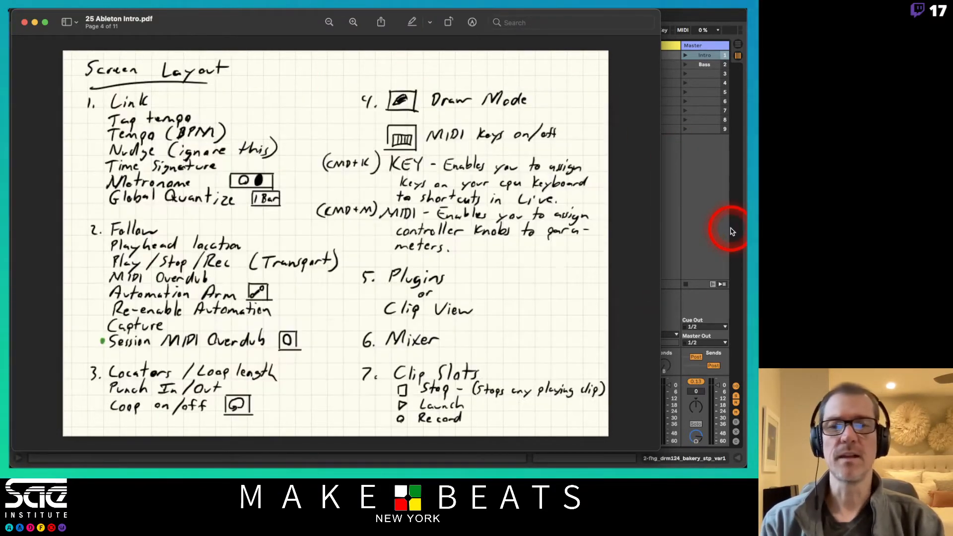
pyautogui.press('Down')
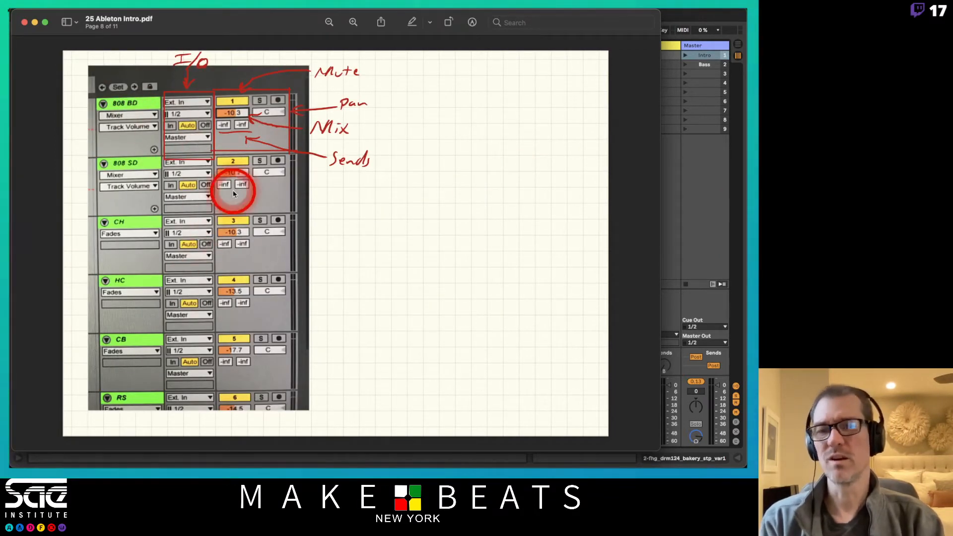
pyautogui.press('Up')
pyautogui.press('Up')
pyautogui.press('Up')
pyautogui.press('Up')
pyautogui.press('Up')
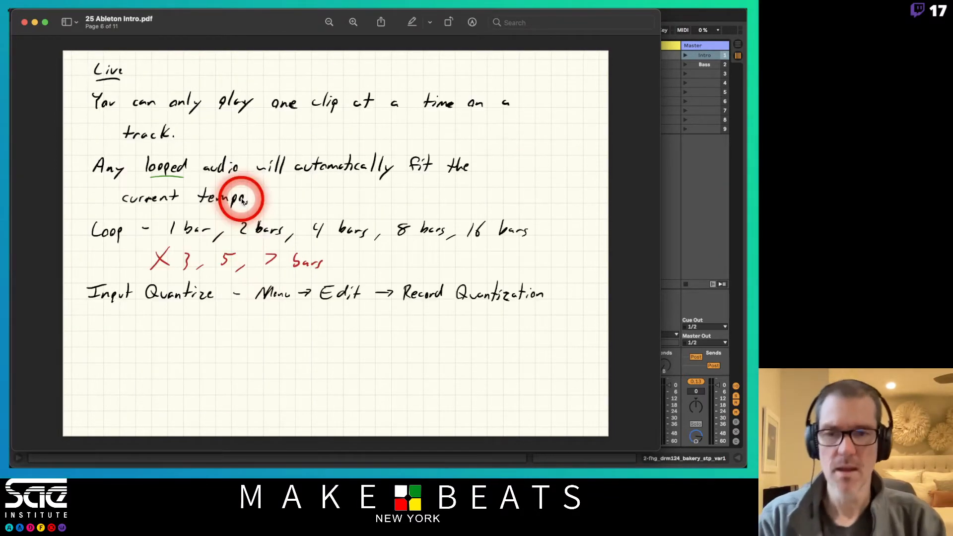
pyautogui.press('Down')
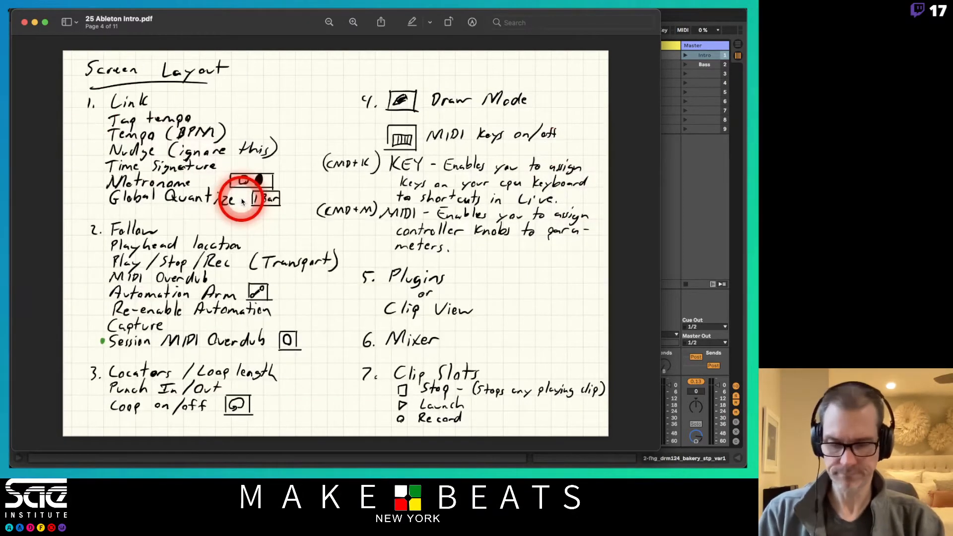
pyautogui.press('Up')
pyautogui.press('super+Tab')
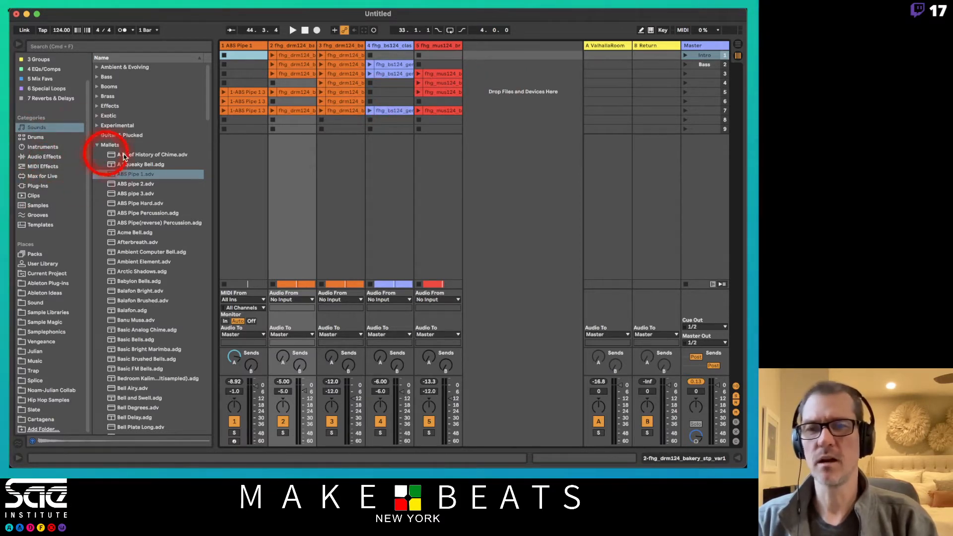
# Demonstrate hiding and showing the browser several times, leaving it hidden to widen the clip grid.
pyautogui.press('super+alt+b')
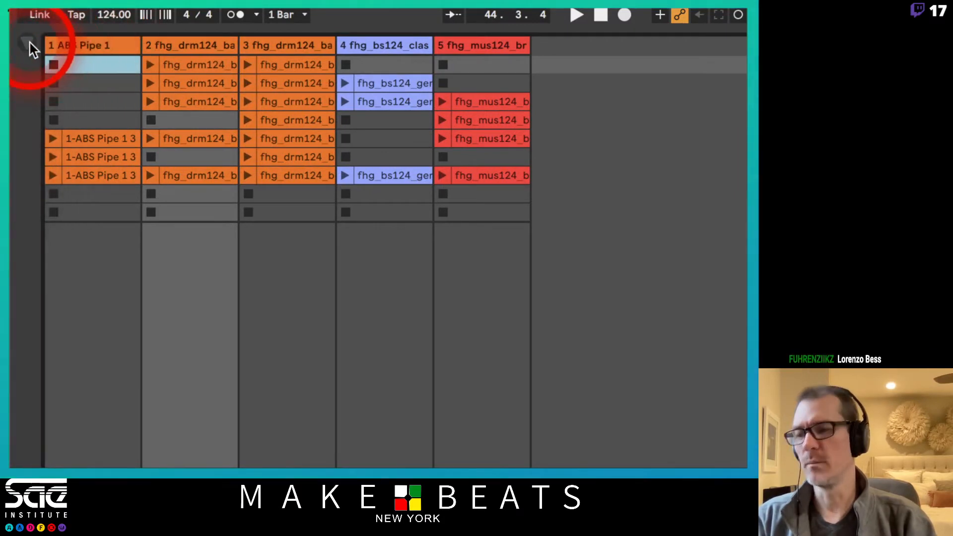
pyautogui.click(29, 43)
pyautogui.click(30, 43)
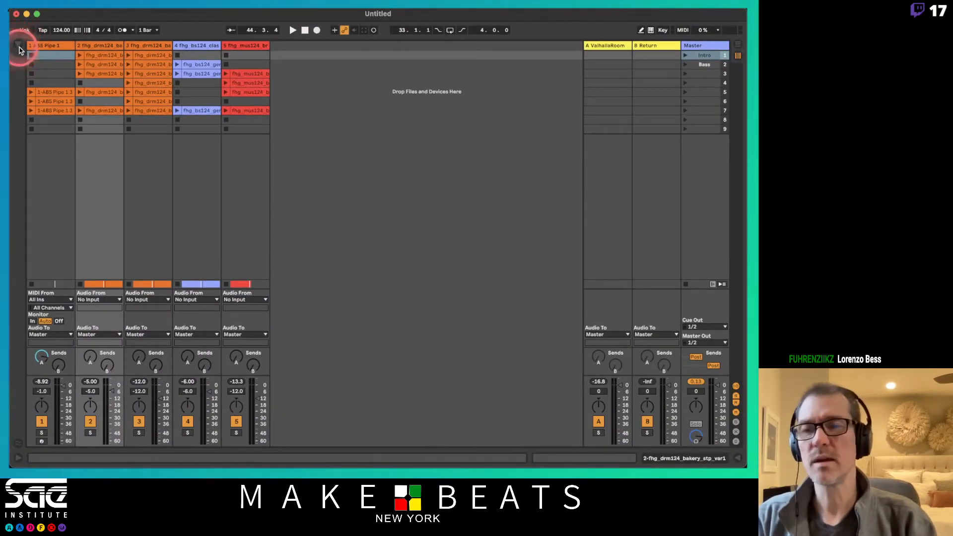
pyautogui.click(20, 47)
pyautogui.click(19, 47)
pyautogui.click(19, 47)
pyautogui.click(19, 46)
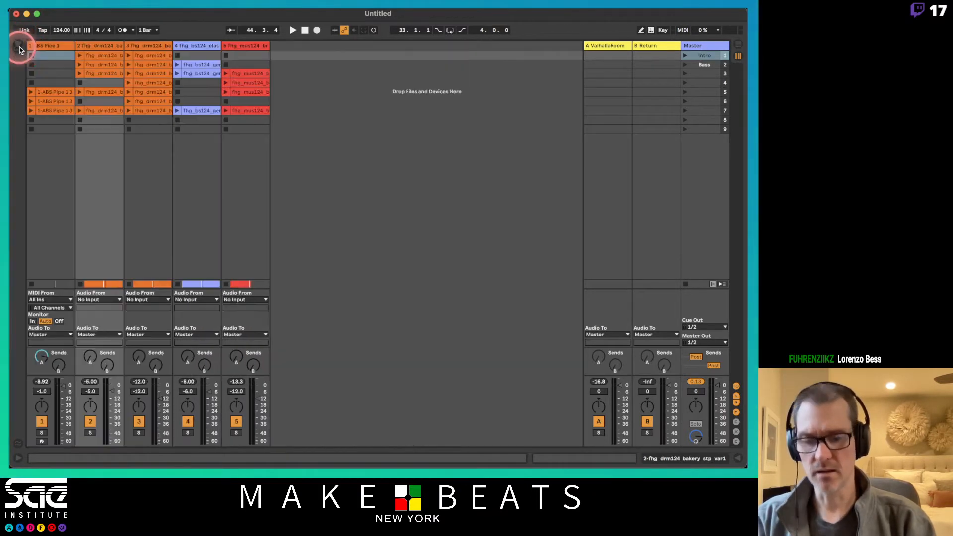
pyautogui.moveTo(16, 45)
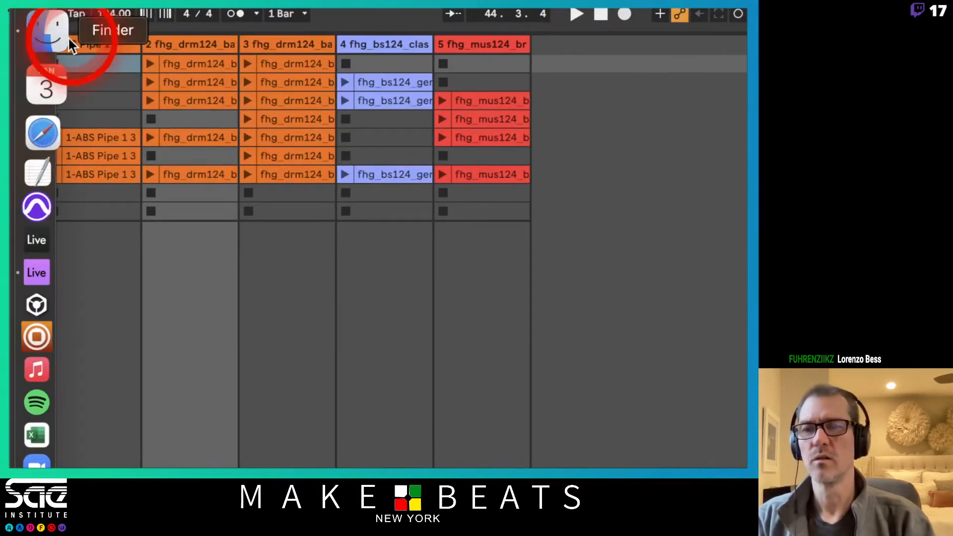
pyautogui.click(30, 42)
pyautogui.click(30, 42)
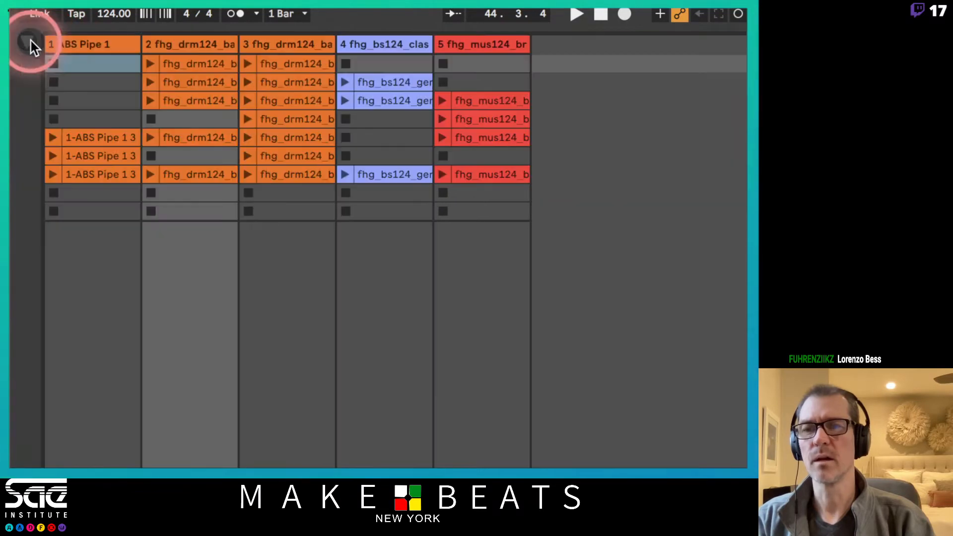
pyautogui.click(30, 42)
pyautogui.click(30, 41)
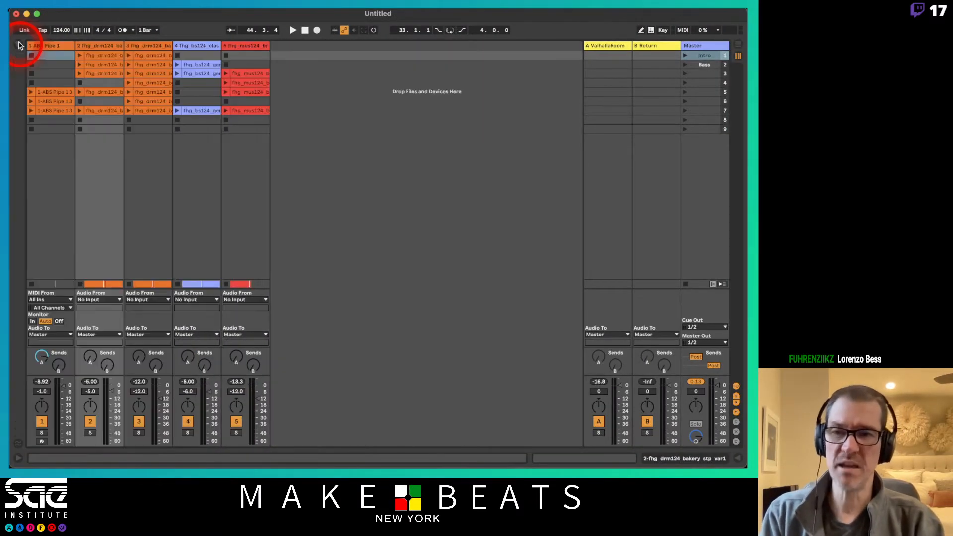
# Switch to Preview, read the Live Shortcuts page of the Ableton intro PDF, and return to Live.
pyautogui.press('super+Tab')
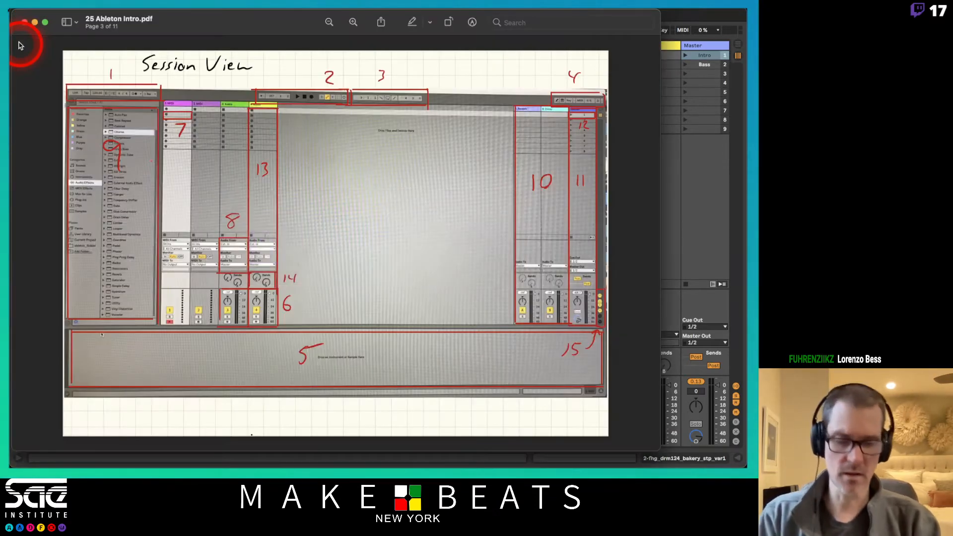
pyautogui.press('Right')
pyautogui.press('Right')
pyautogui.press('Right')
pyautogui.press('Right')
pyautogui.press('Right')
pyautogui.press('Left')
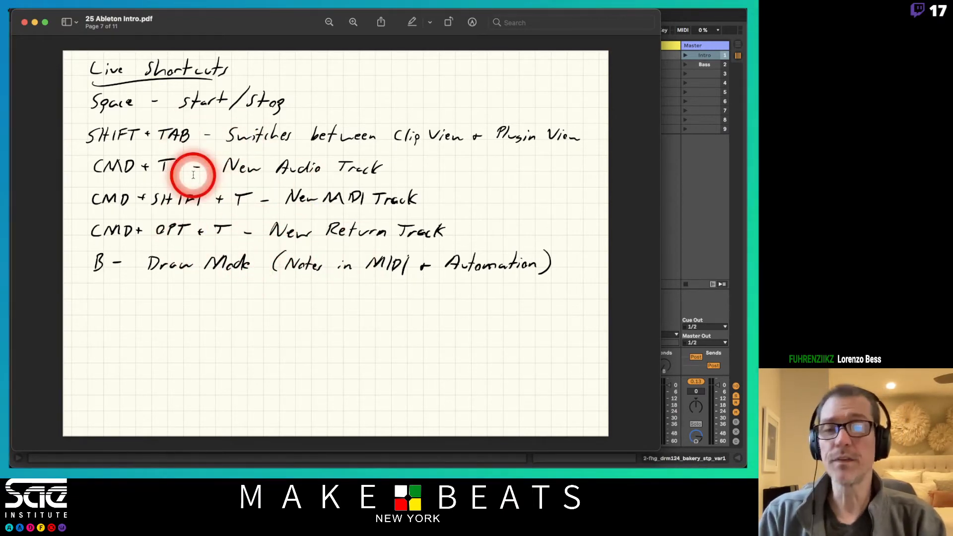
pyautogui.press('super+Tab')
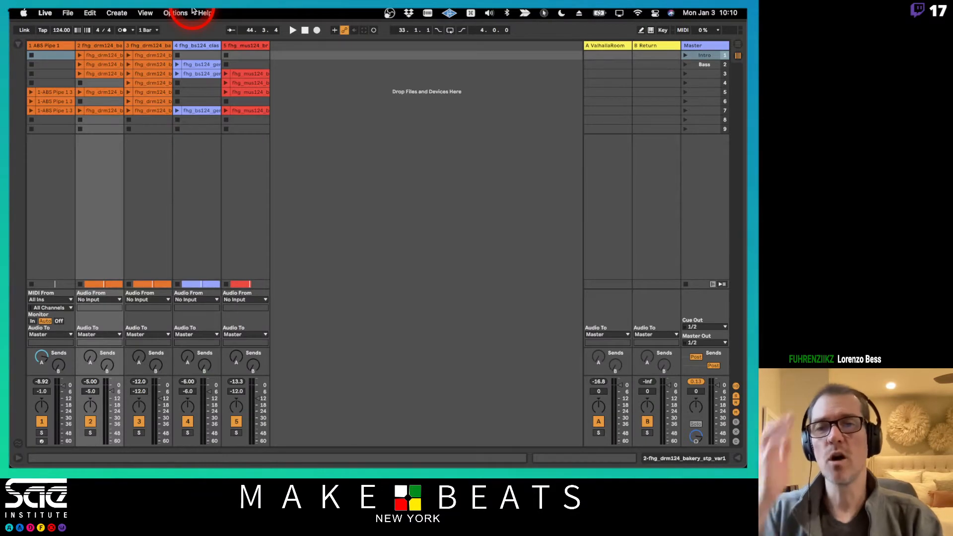
# Examine the View and Options commands together with their listed keyboard shortcuts.
pyautogui.click(150, 14)
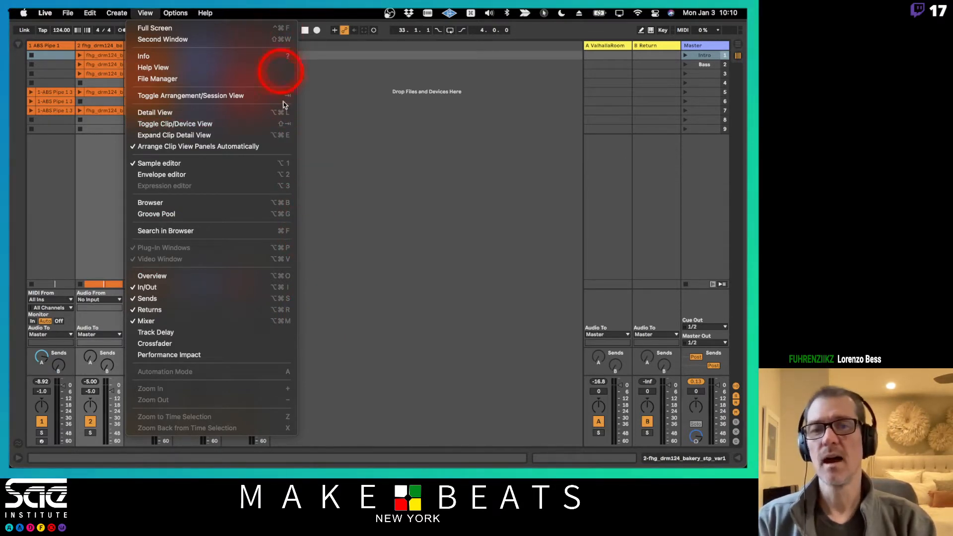
pyautogui.moveTo(187, 10)
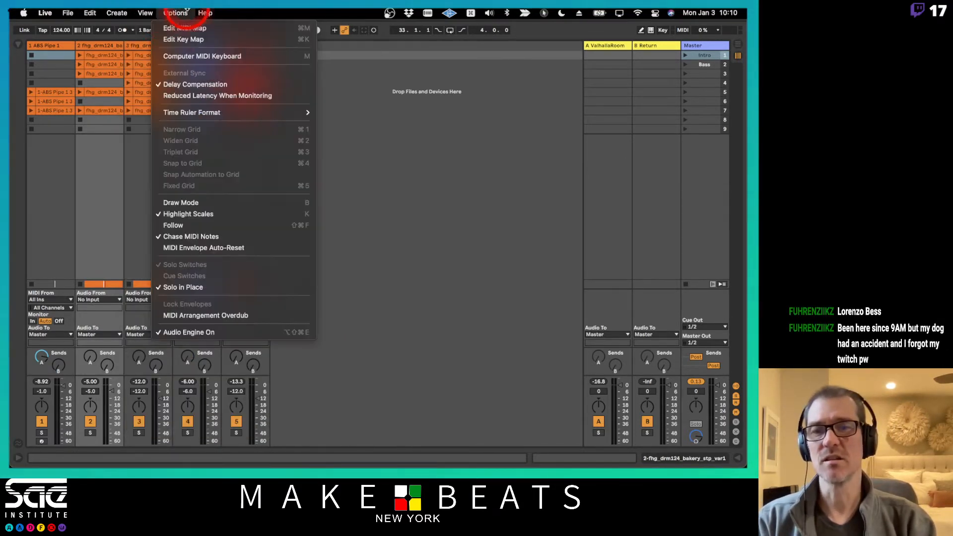
pyautogui.click(147, 13)
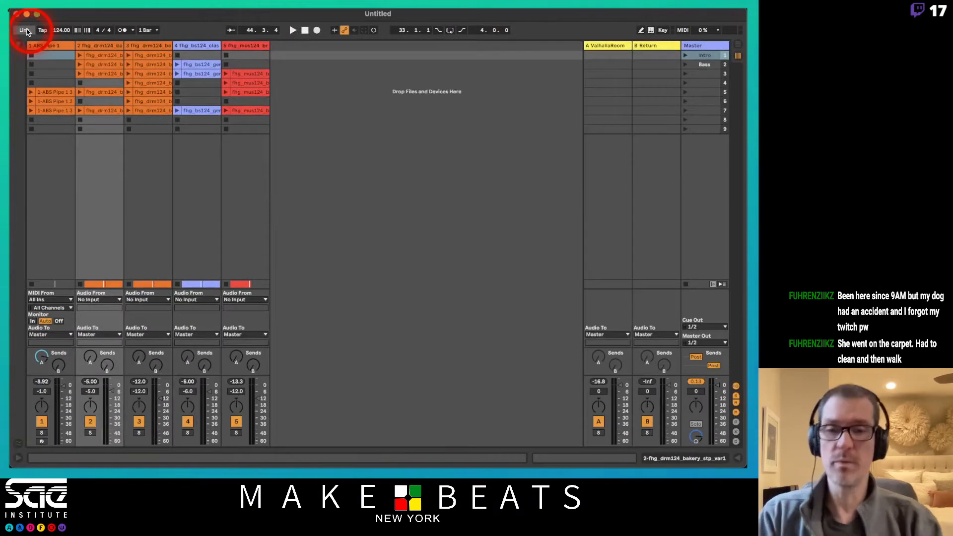
# In the Link Tempo MIDI preferences, set Show Link Toggle to Hide, restore it to Show, and close the preferences.
pyautogui.press('super+comma')
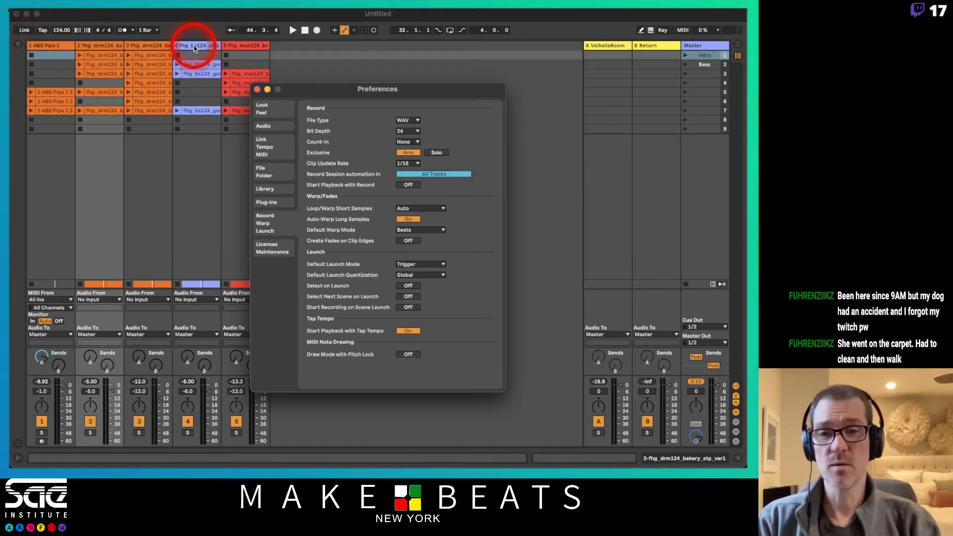
pyautogui.click(273, 113)
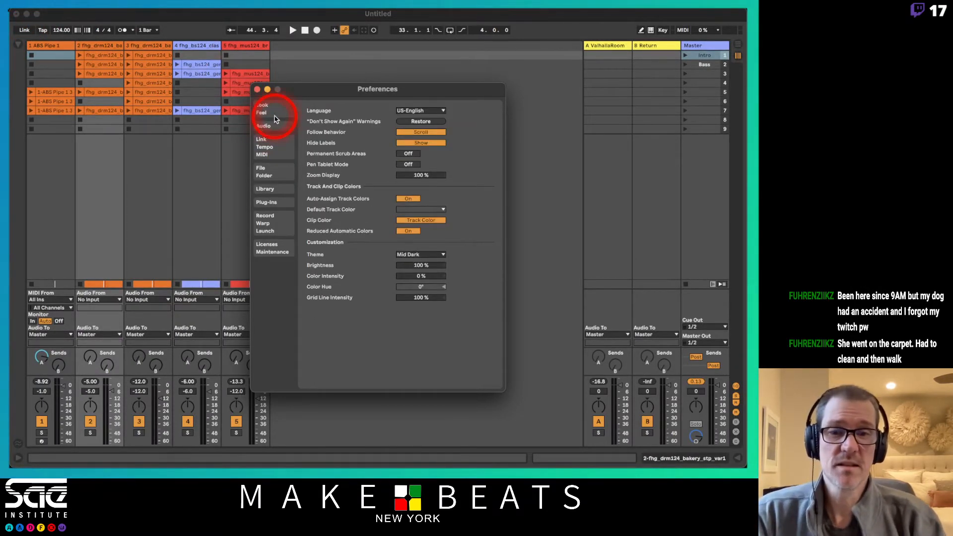
pyautogui.click(282, 149)
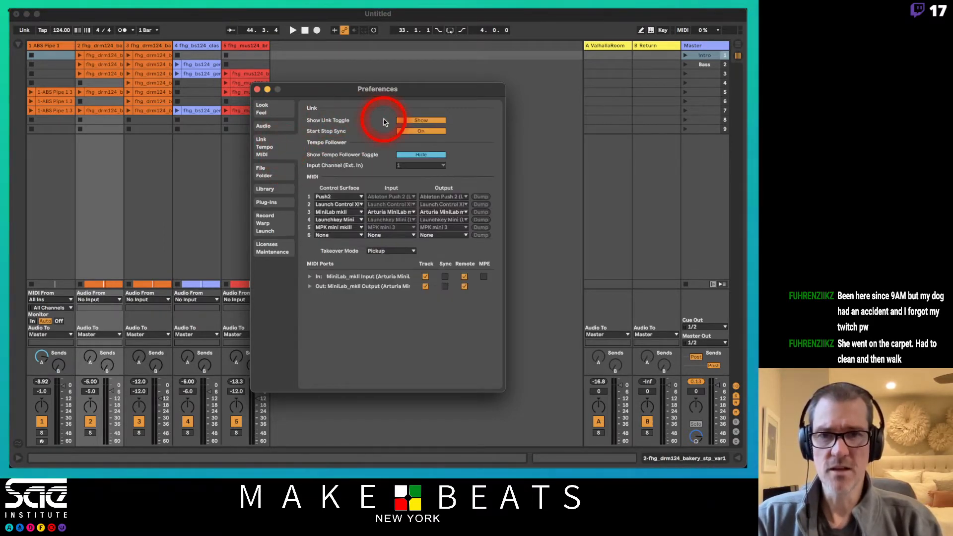
pyautogui.click(426, 120)
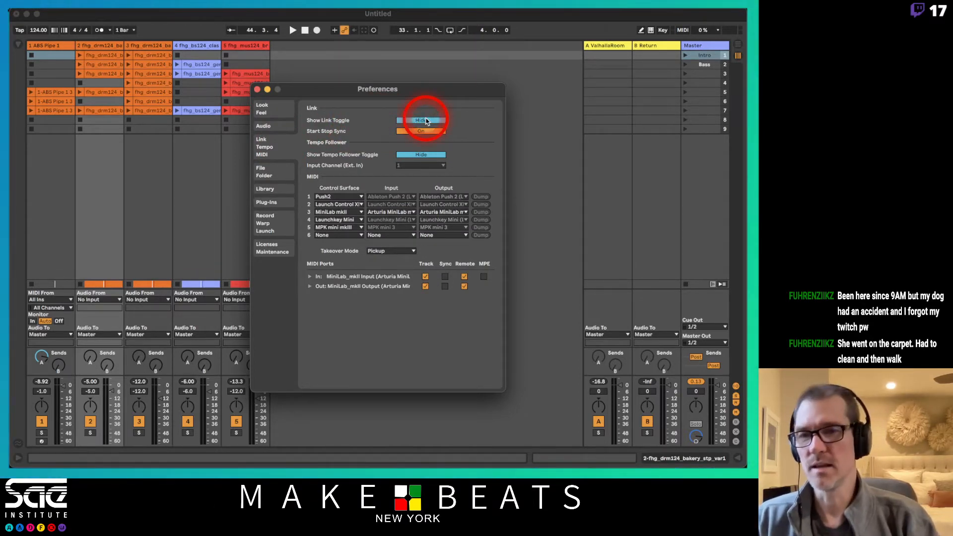
pyautogui.click(426, 120)
pyautogui.click(427, 120)
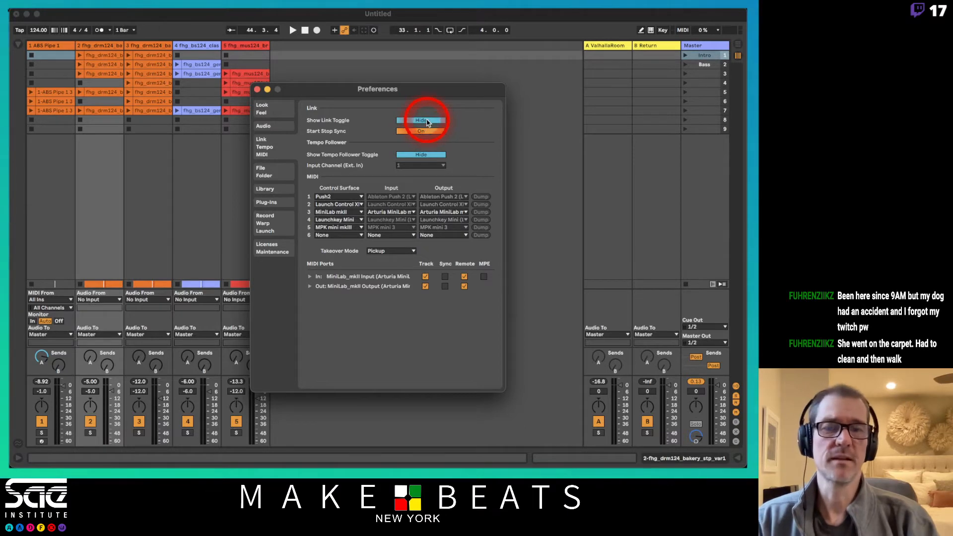
pyautogui.click(427, 121)
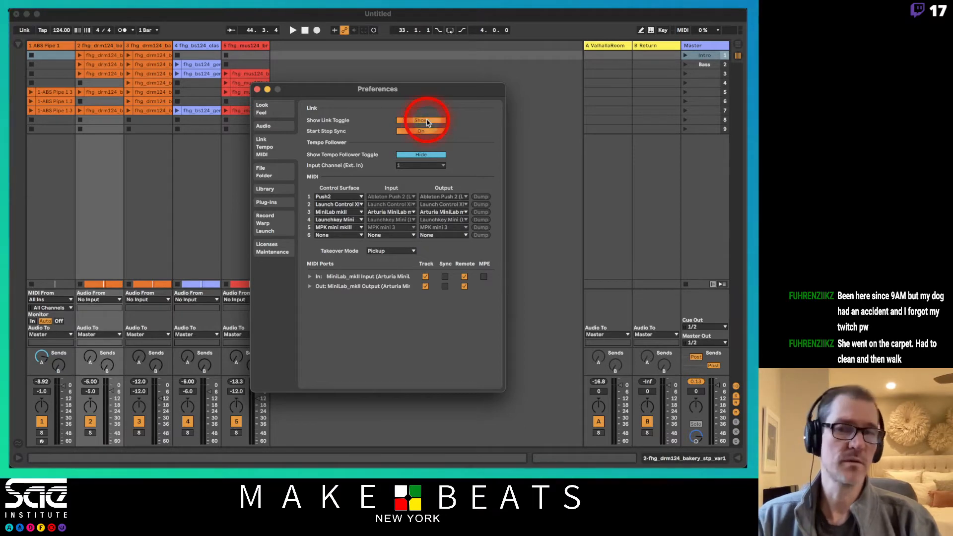
pyautogui.click(257, 89)
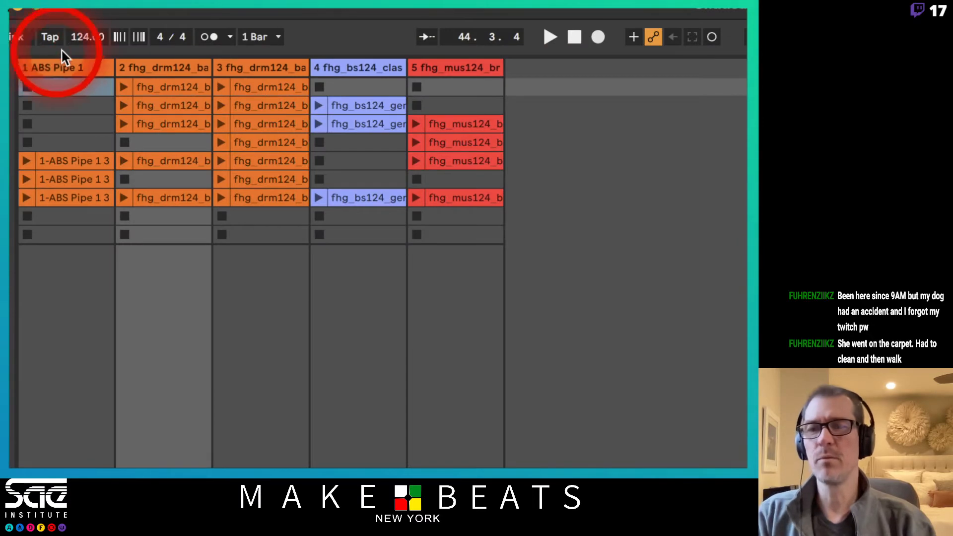
# Turn on the metronome and start playback with all clips stopped.
pyautogui.click(203, 34)
pyautogui.press('space')
pyautogui.press('space')
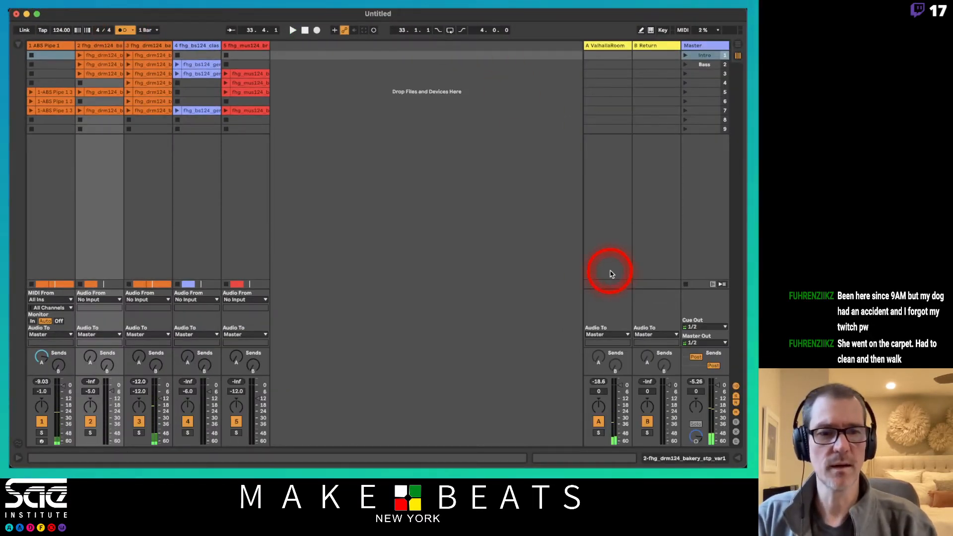
pyautogui.click(685, 283)
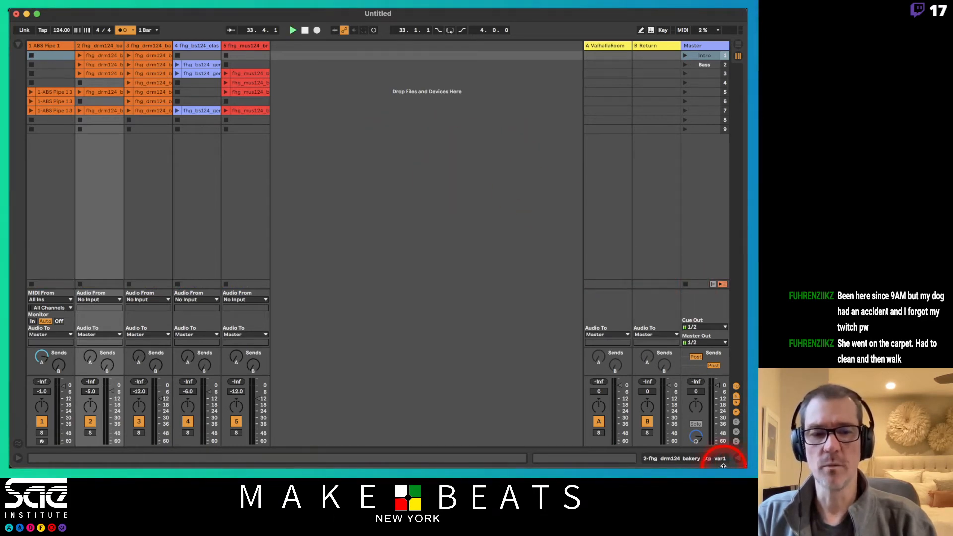
# Adjust the preview volume on the Master track to about -11.8 dB.
pyautogui.moveTo(696, 432); pyautogui.dragTo(696, 432)
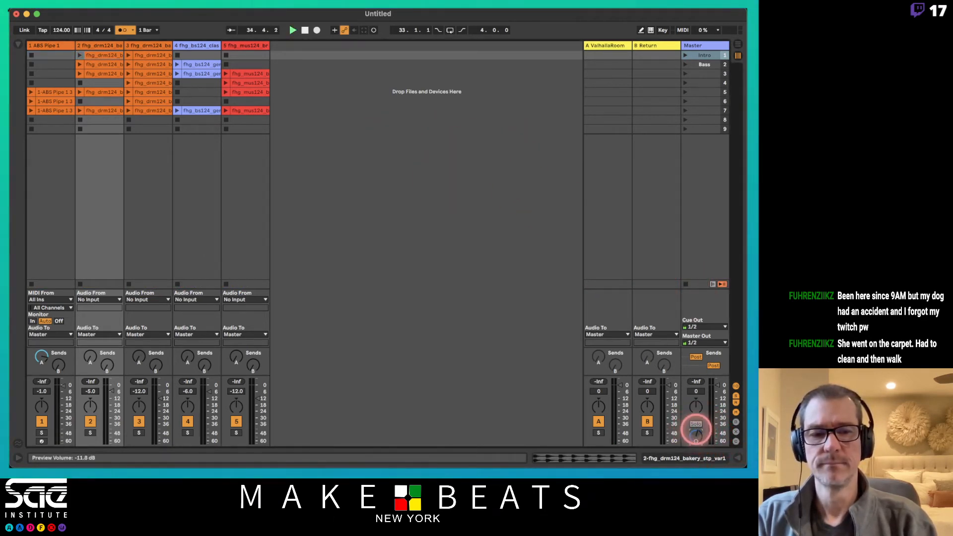
pyautogui.click(428, 148)
pyautogui.click(91, 44)
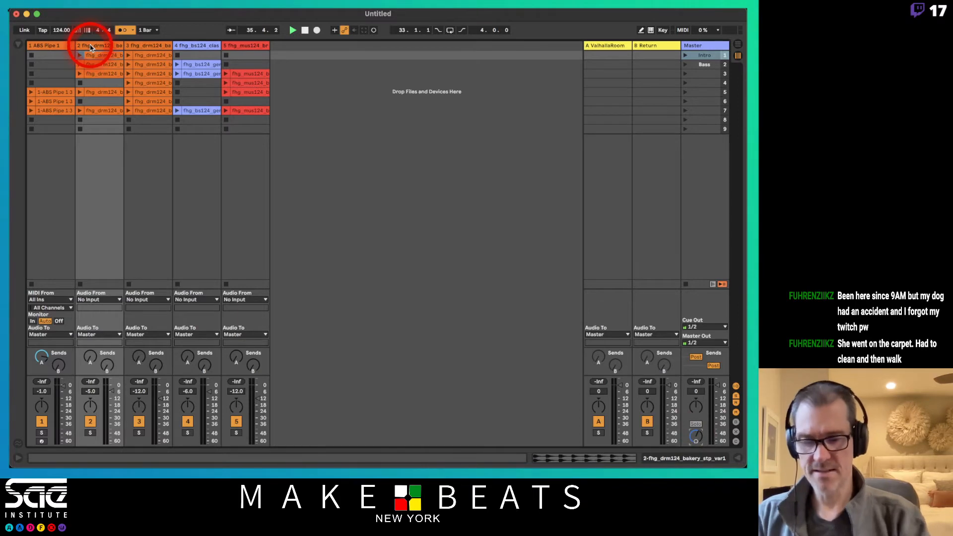
# Tap in a slower song tempo of about 87.72 BPM while the metronome plays.
pyautogui.click(82, 32)
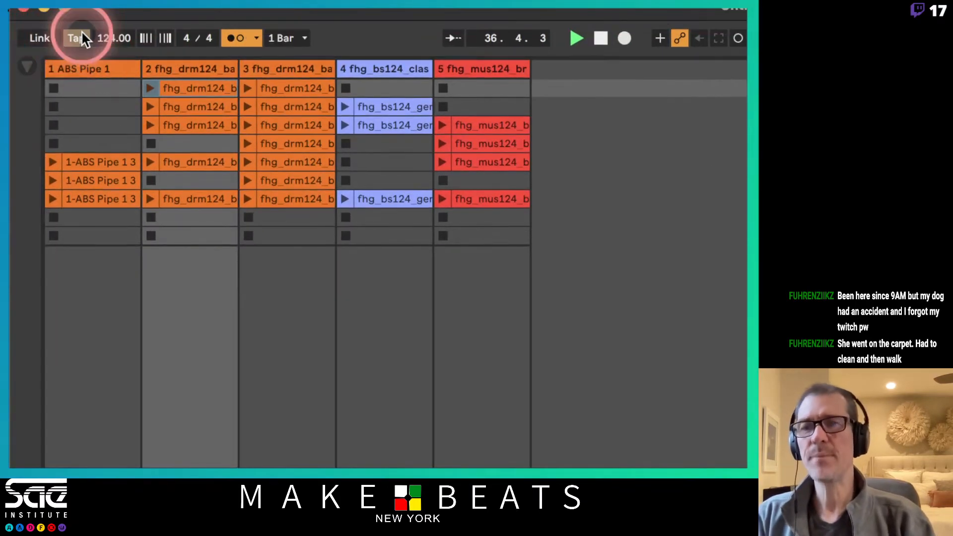
pyautogui.click(81, 32)
pyautogui.click(82, 33)
pyautogui.click(82, 33)
pyautogui.click(82, 32)
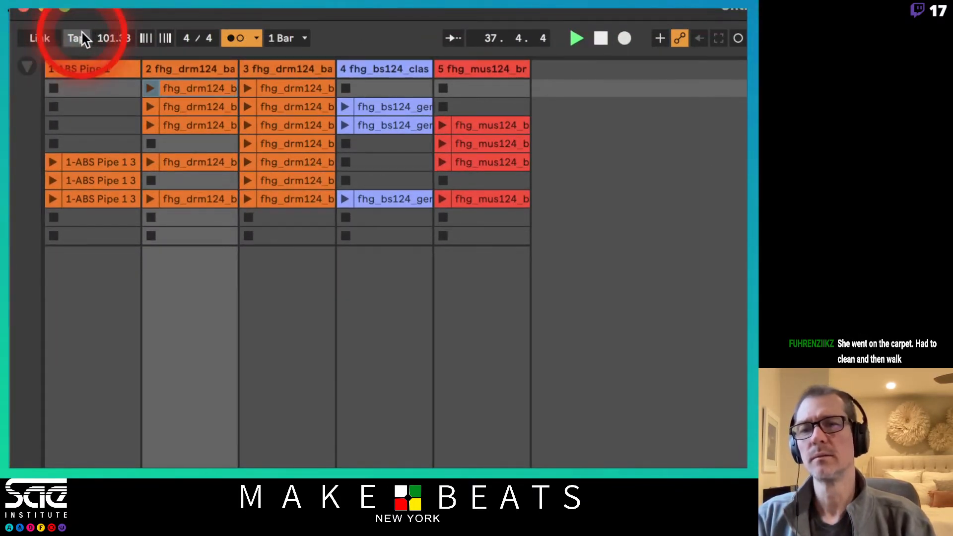
pyautogui.click(81, 33)
pyautogui.click(82, 33)
pyautogui.click(81, 33)
pyautogui.click(81, 32)
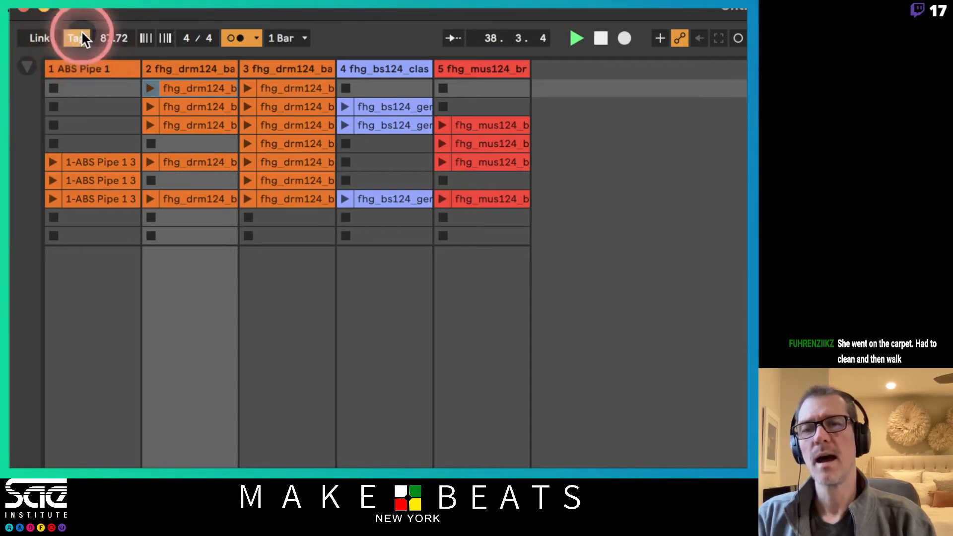
# Tap in a new song tempo of about 97.38 BPM against the playing metronome and stop playback.
pyautogui.click(82, 33)
pyautogui.click(82, 33)
pyautogui.click(82, 33)
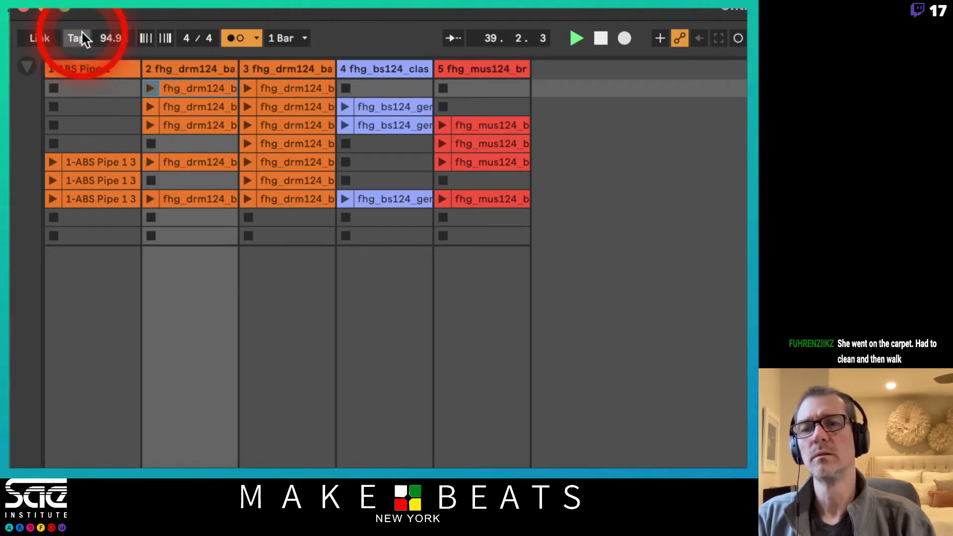
pyautogui.click(82, 33)
pyautogui.click(82, 33)
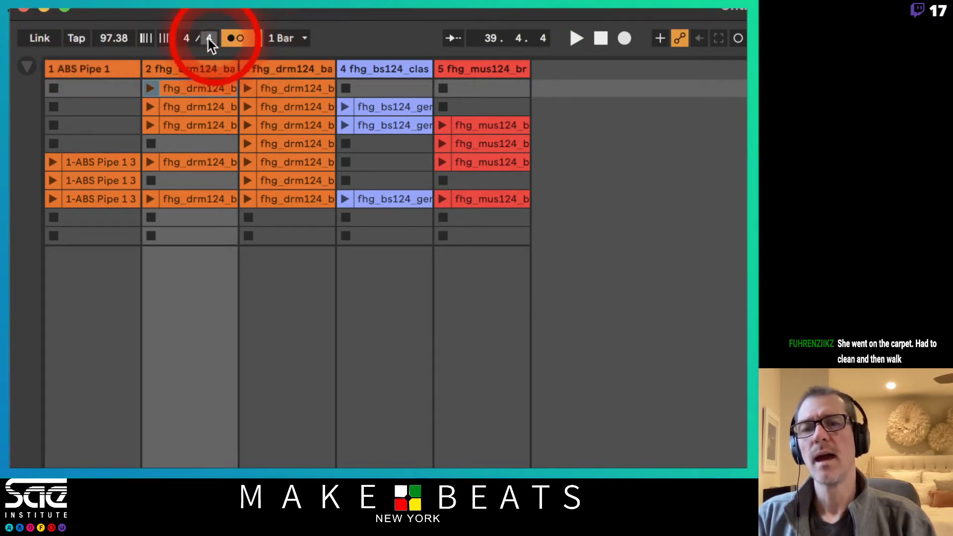
# Count in with Tap Tempo from the stopped state to start playback at about 124.2 BPM.
pyautogui.click(84, 37)
pyautogui.click(82, 36)
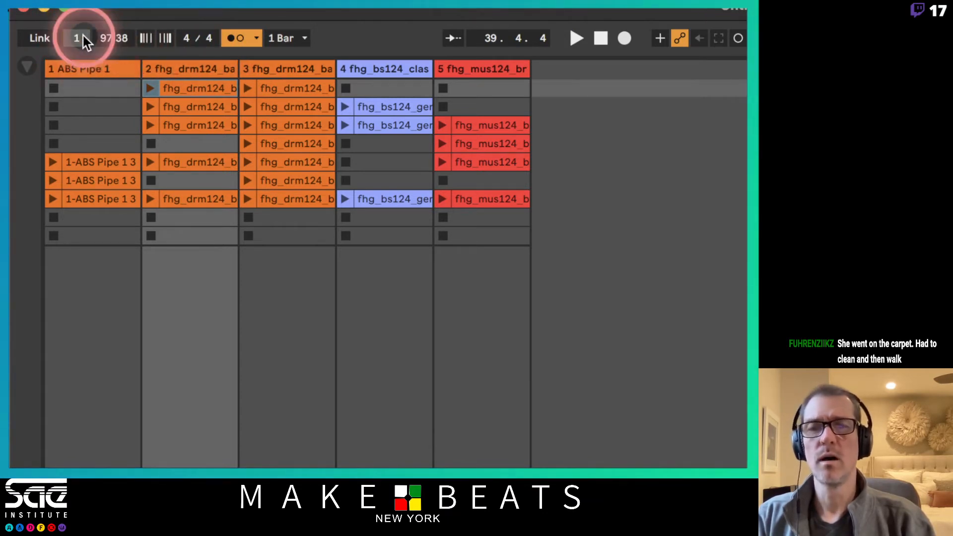
pyautogui.click(82, 36)
pyautogui.click(83, 36)
pyautogui.click(82, 35)
pyautogui.click(83, 35)
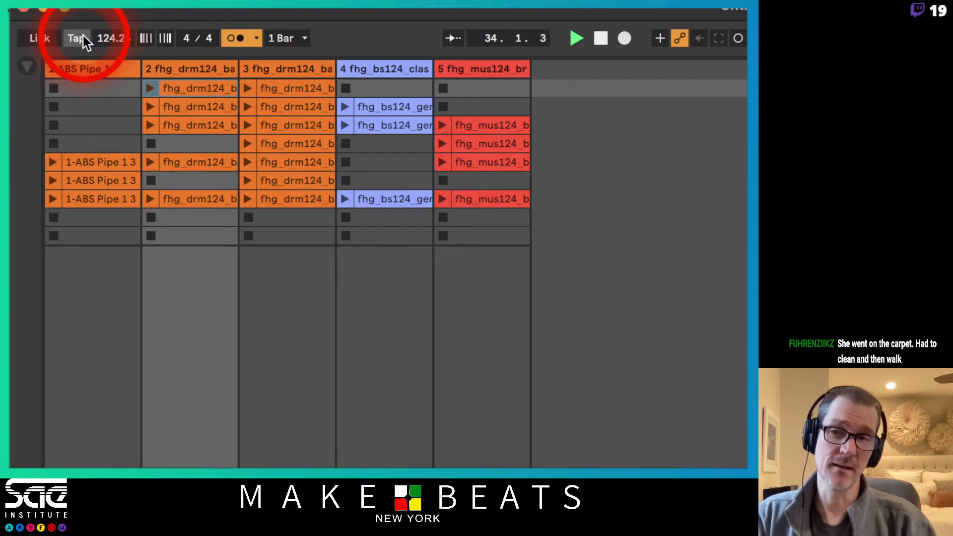
# Stop playback and set the song tempo to exactly 124 BPM.
pyautogui.click(123, 31)
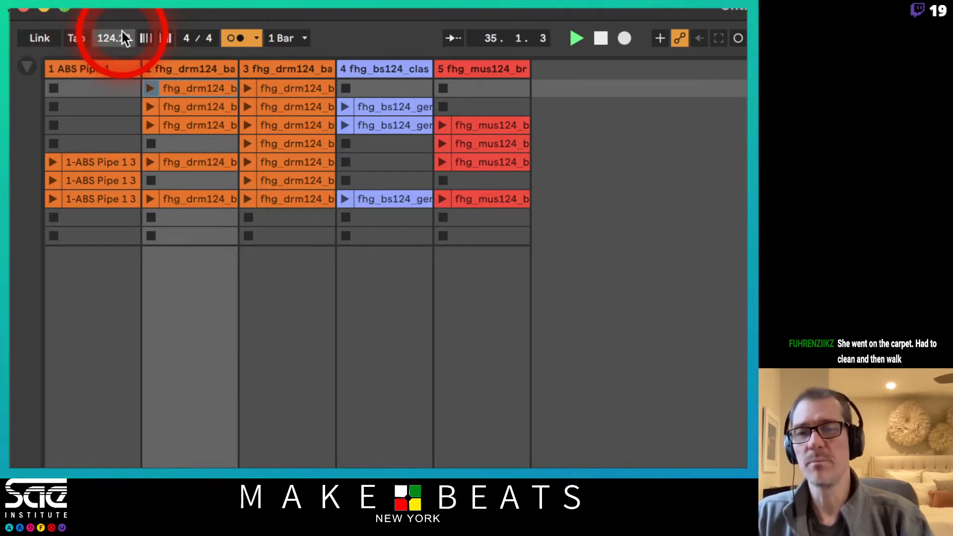
pyautogui.press('space')
pyautogui.click(122, 31)
pyautogui.write('124')
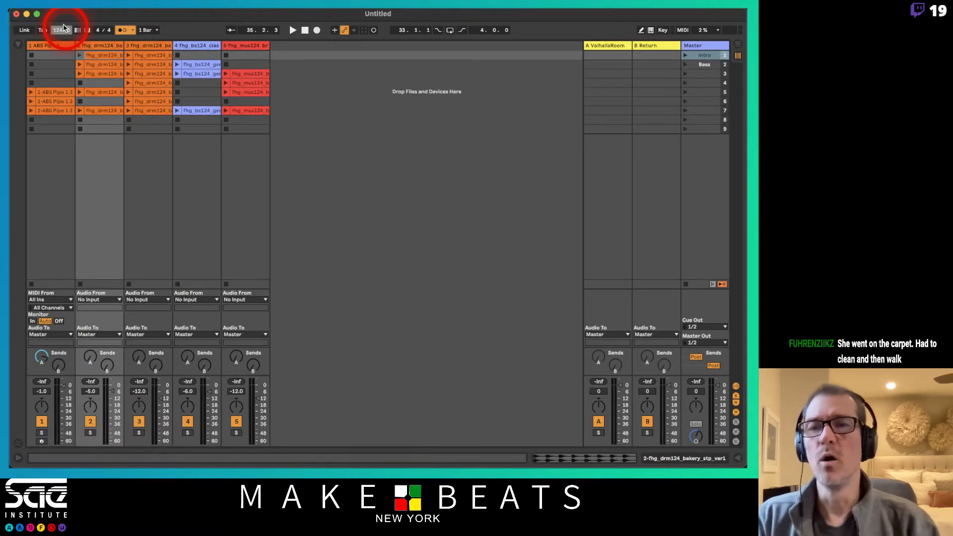
pyautogui.click(78, 30)
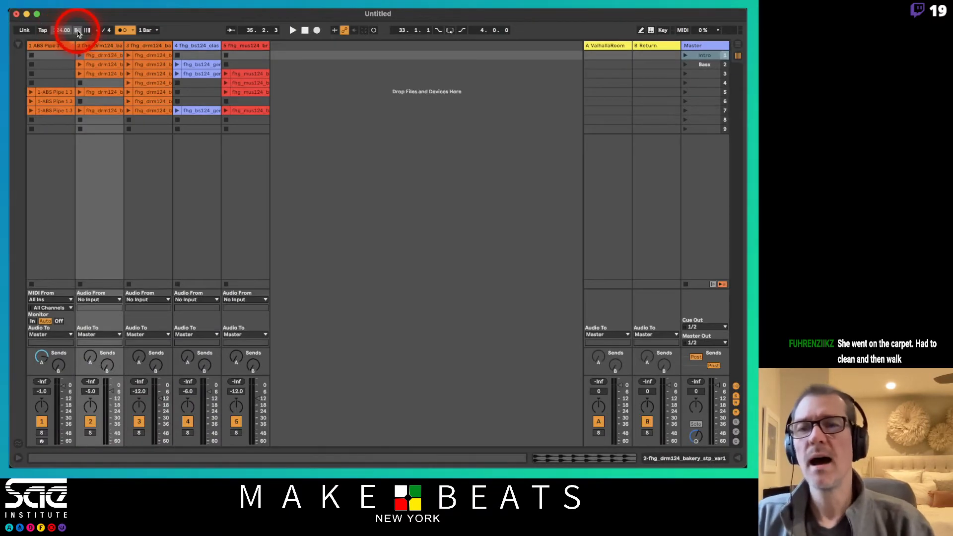
pyautogui.click(88, 30)
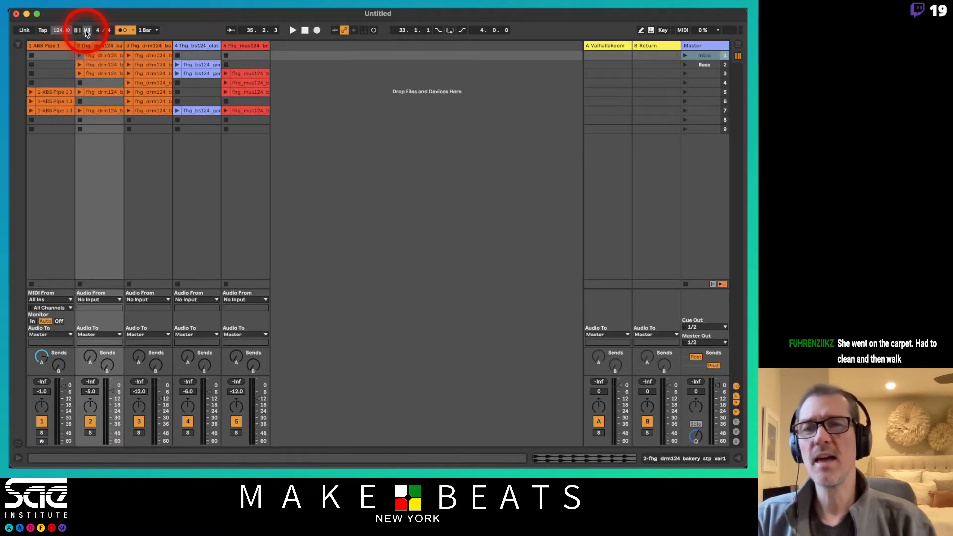
pyautogui.click(55, 30)
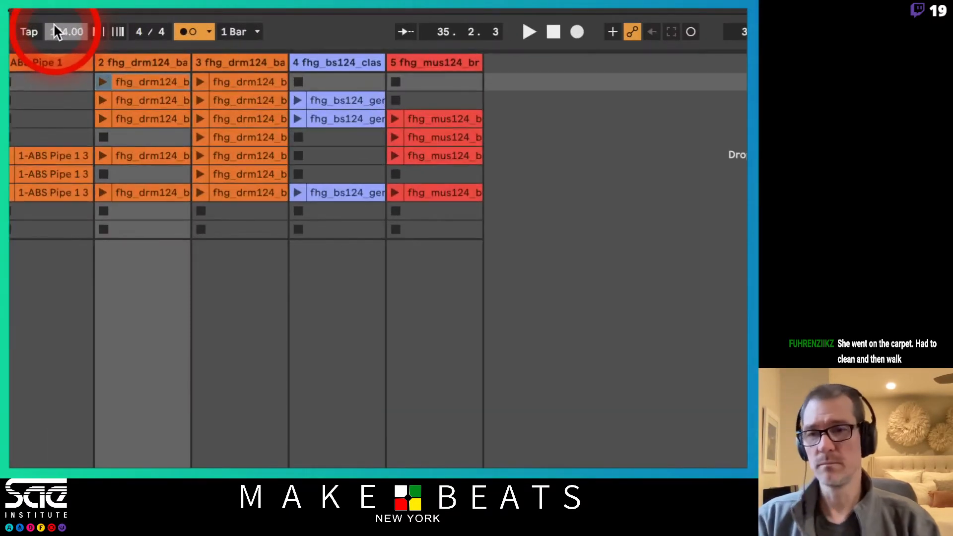
pyautogui.moveTo(66, 31)
pyautogui.mouseDown()
pyautogui.moveTo(67, 44)
pyautogui.moveTo(70, 33)
pyautogui.mouseUp()
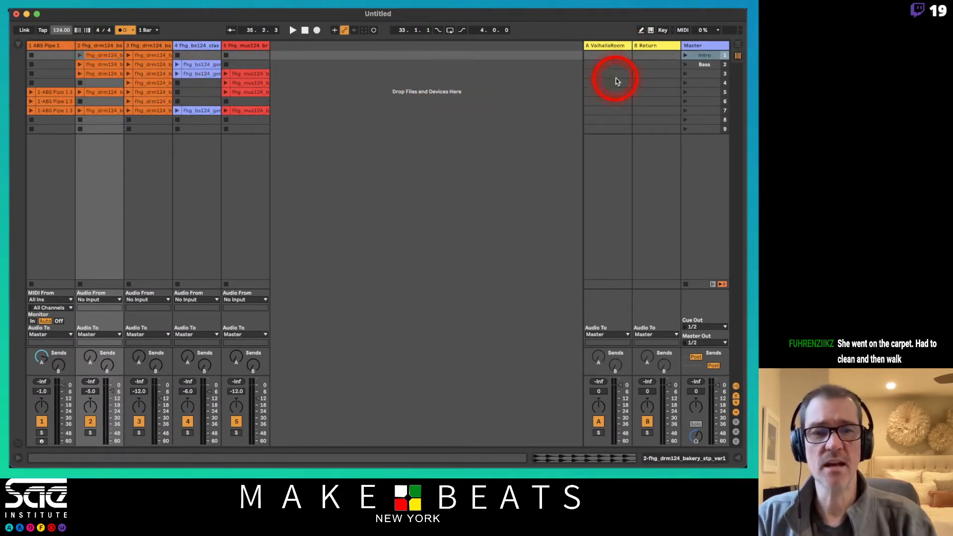
# Launch scene 3 and lower the song tempo to 110 BPM while it plays.
pyautogui.click(685, 73)
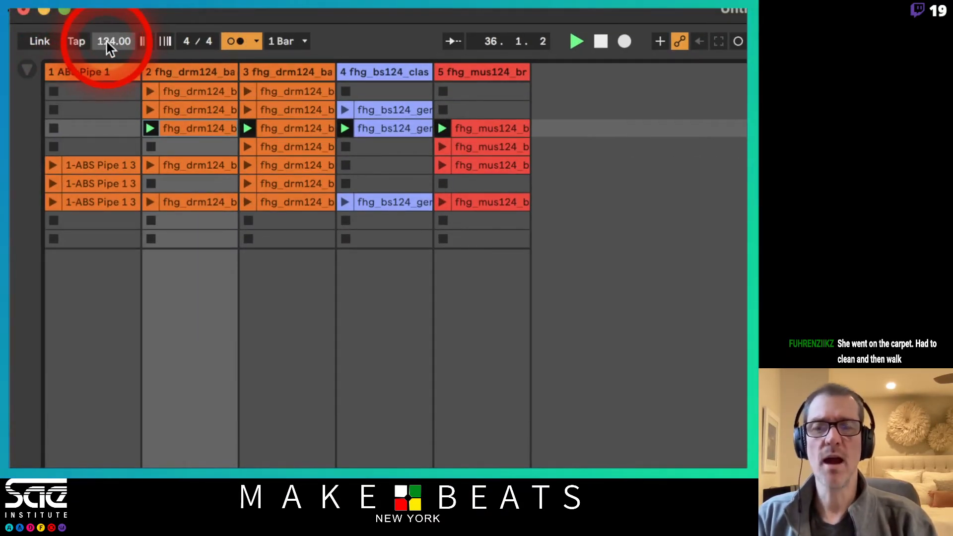
pyautogui.moveTo(107, 42); pyautogui.dragTo(107, 49)
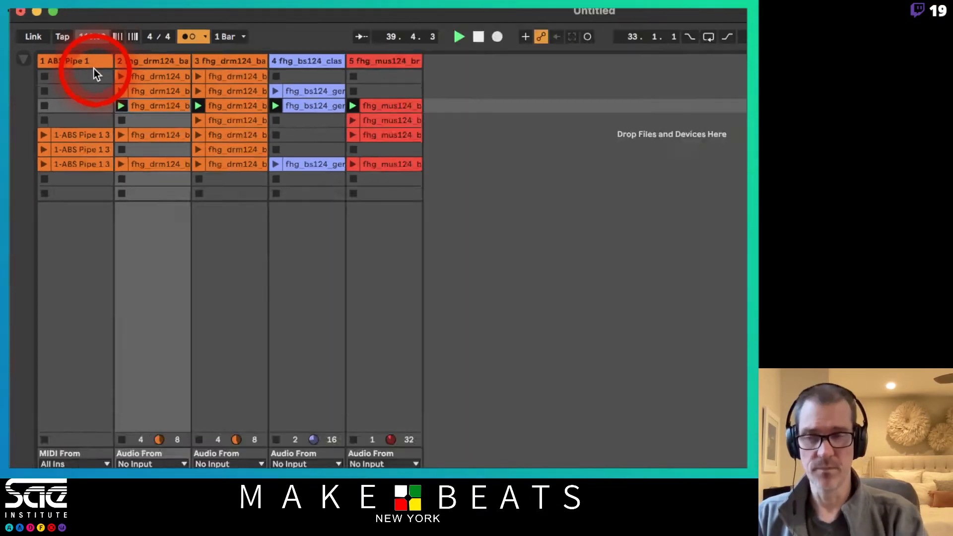
# Stop playback, select all the audio clips on tracks 2 to 5 in scenes 1 to 7, and set their warp mode to Complex.
pyautogui.click(158, 78)
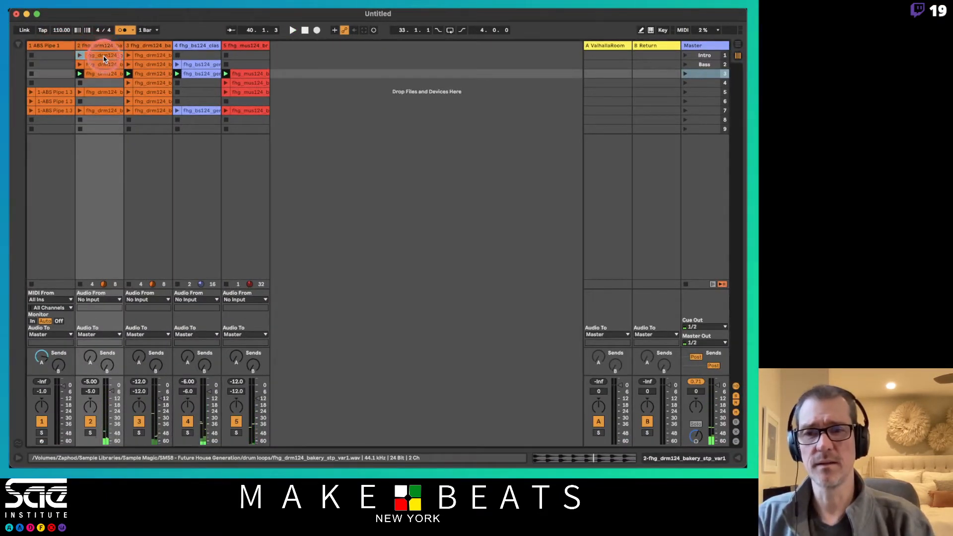
pyautogui.doubleClick(104, 59)
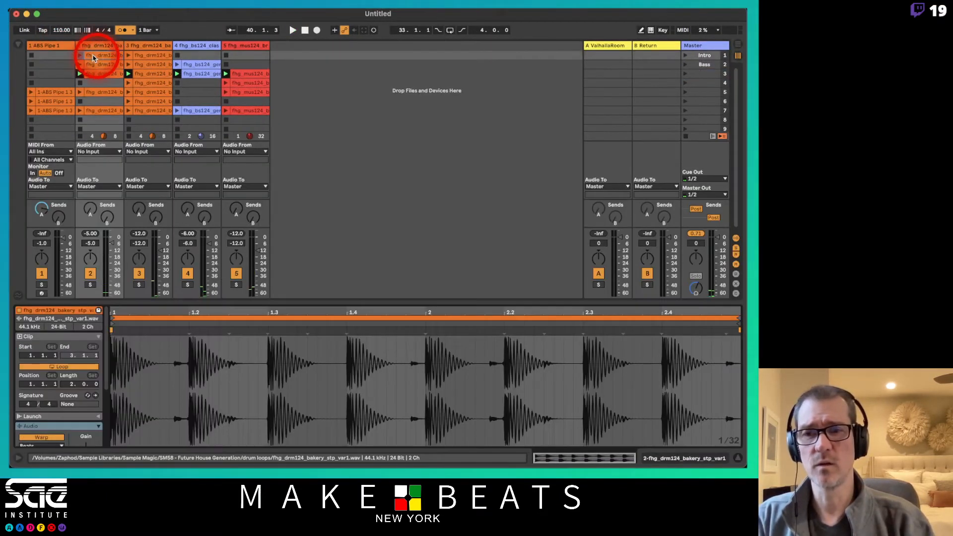
pyautogui.keyDown('shift'); pyautogui.click(243, 110); pyautogui.keyUp('shift')
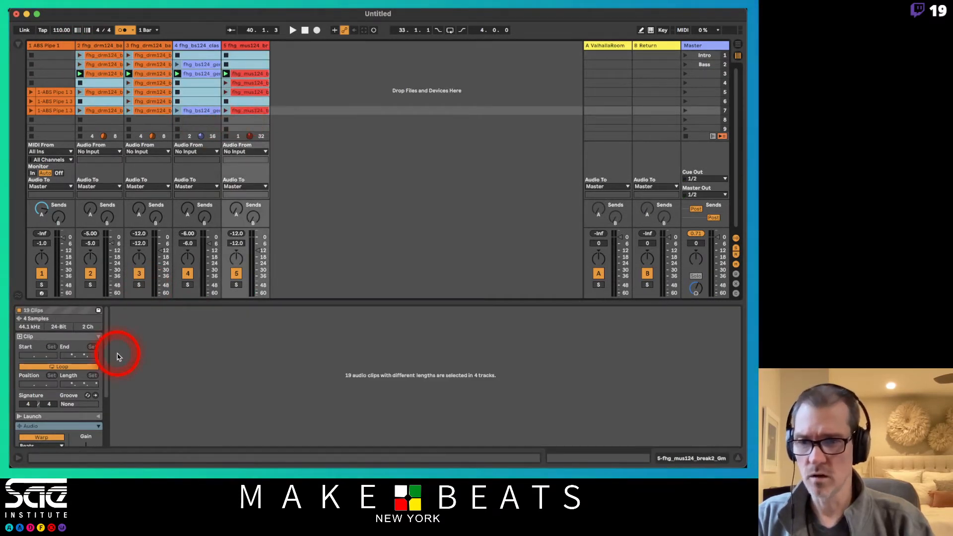
pyautogui.click(75, 417)
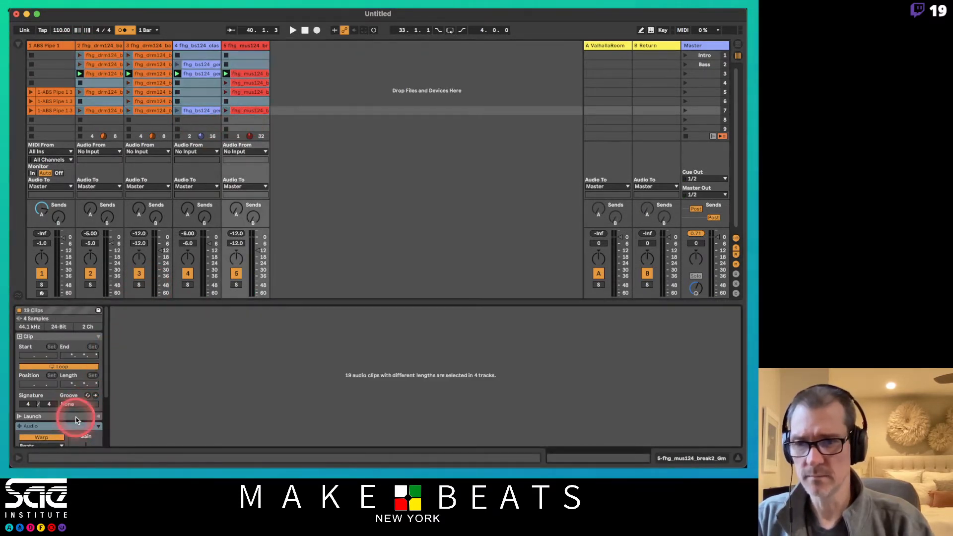
pyautogui.click(36, 427)
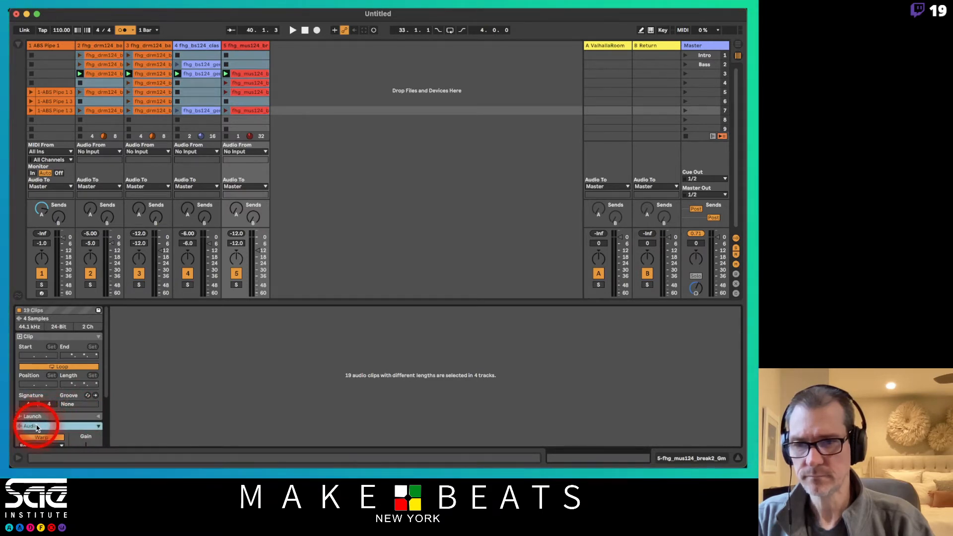
pyautogui.scroll(-3, 71, 382)
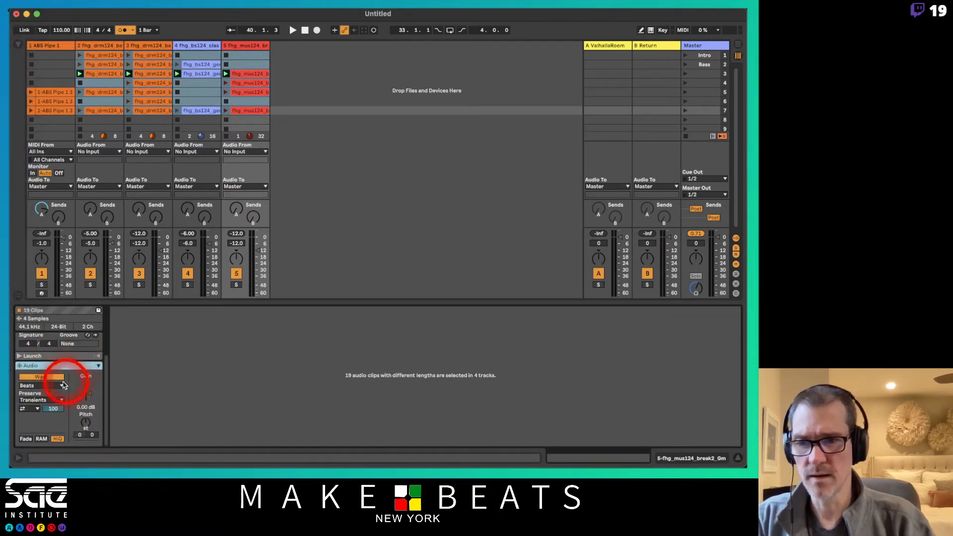
pyautogui.click(63, 385)
pyautogui.click(43, 424)
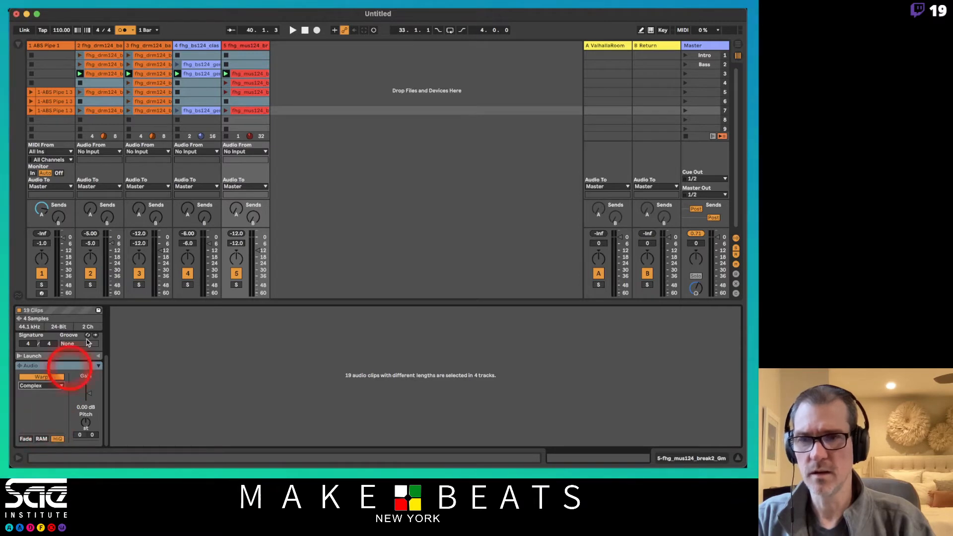
pyautogui.scroll(3, 92, 392)
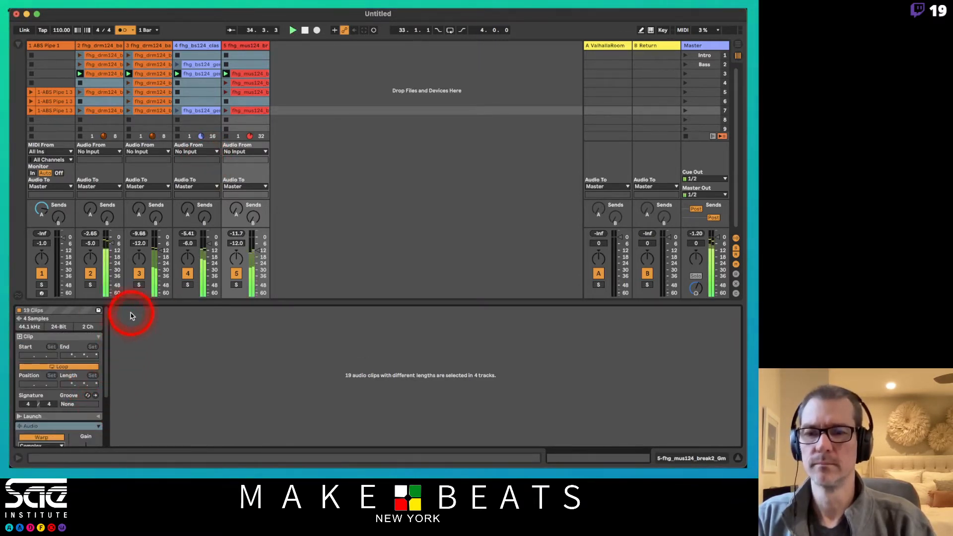
# Reduce the height of the clip view and display the playing scene 3 drum clip of track 2 in it.
pyautogui.moveTo(128, 299); pyautogui.dragTo(124, 345)
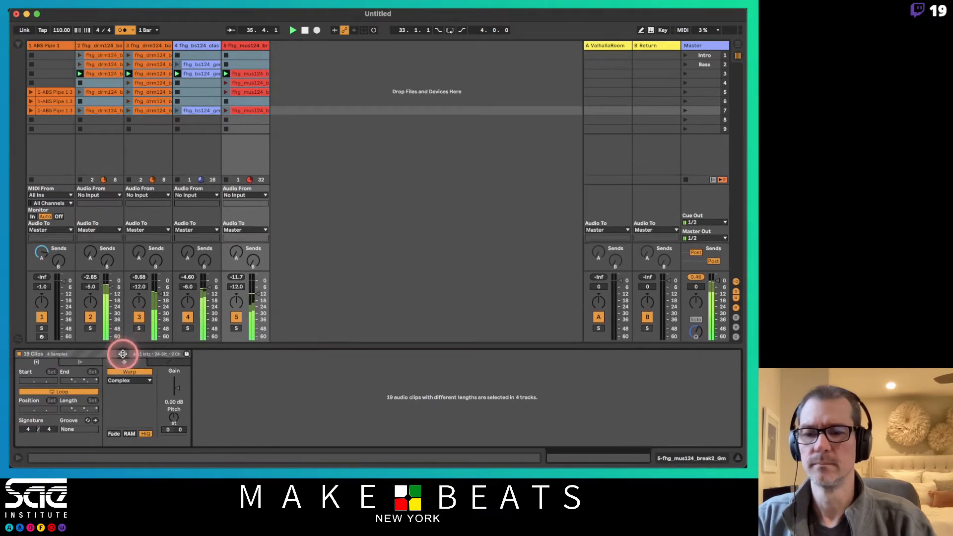
pyautogui.click(116, 77)
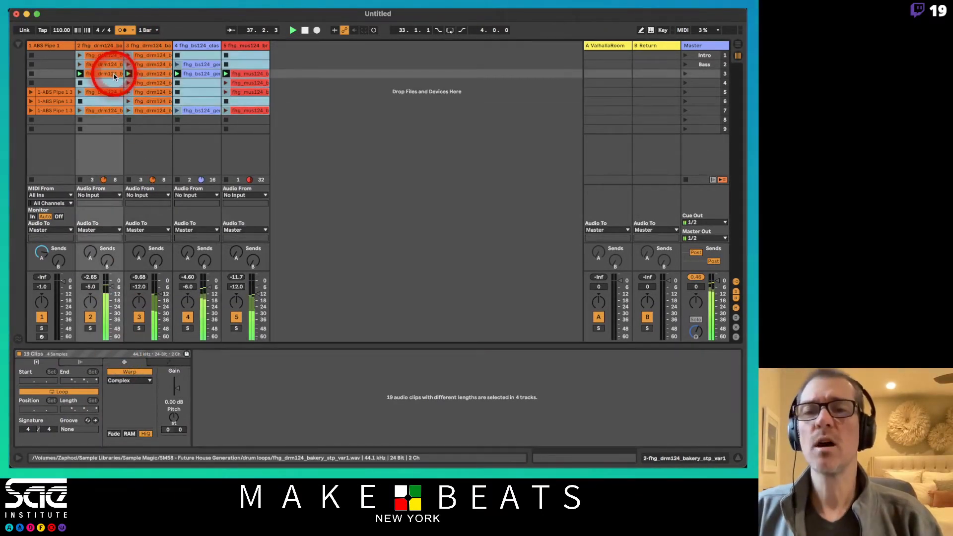
# Lower the song tempo to 93 BPM during playback, and with the clip view hidden return it to 124 BPM.
pyautogui.moveTo(56, 31); pyautogui.dragTo(58, 34)
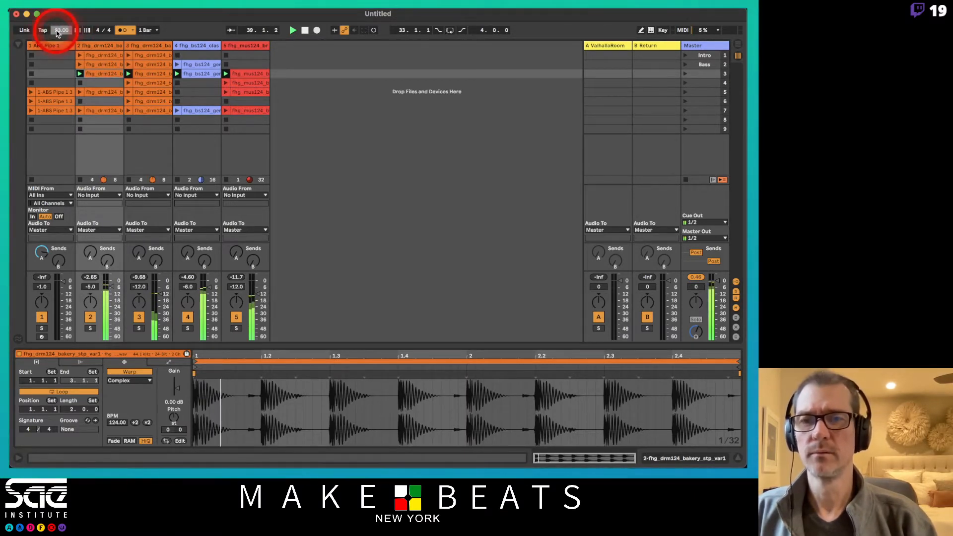
pyautogui.press('alt+super+l')
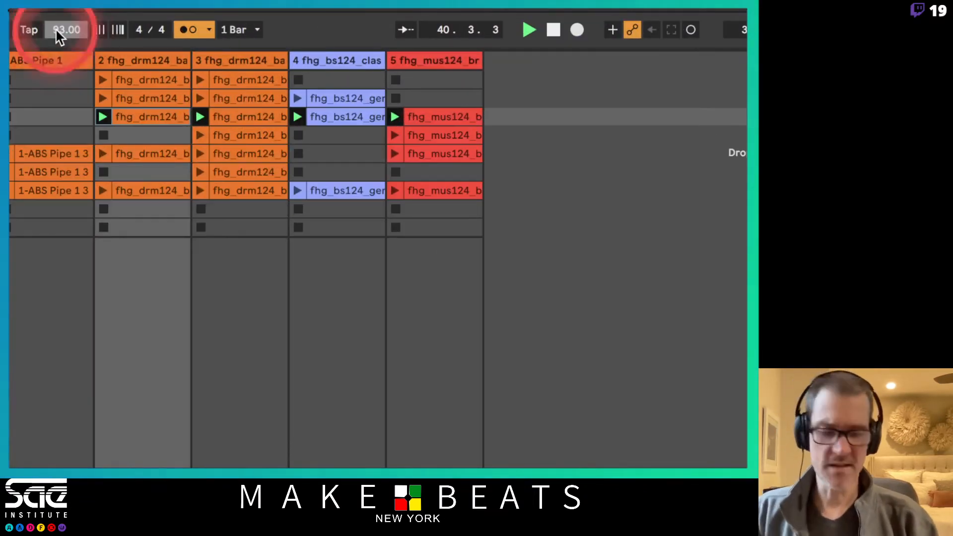
pyautogui.moveTo(55, 31); pyautogui.dragTo(98, 49)
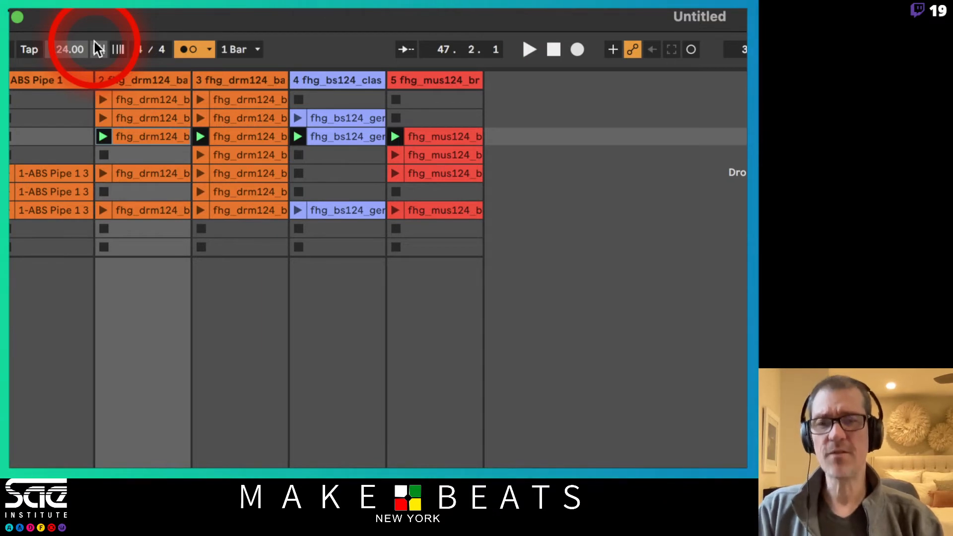
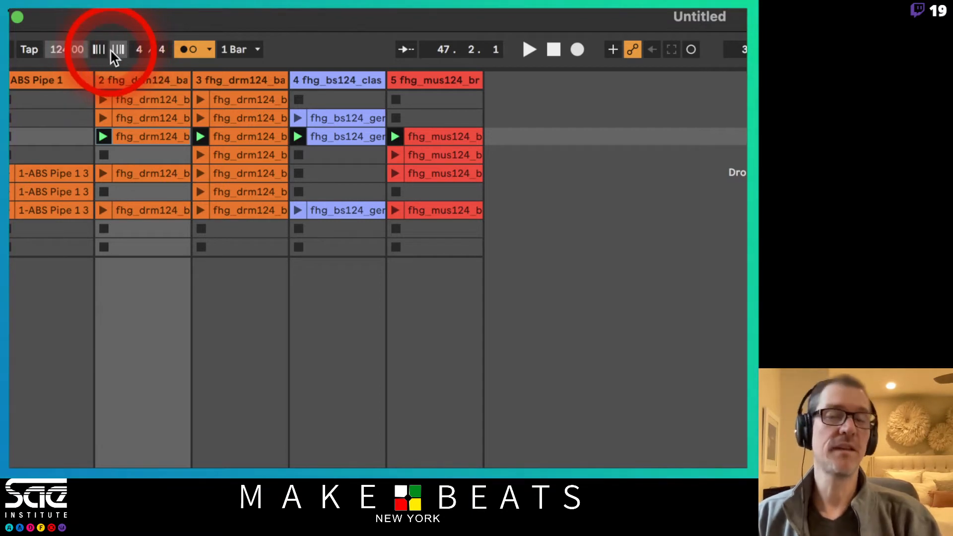
# Change the song's time signature to 2/4 and restore it to 4/4.
pyautogui.click(142, 53)
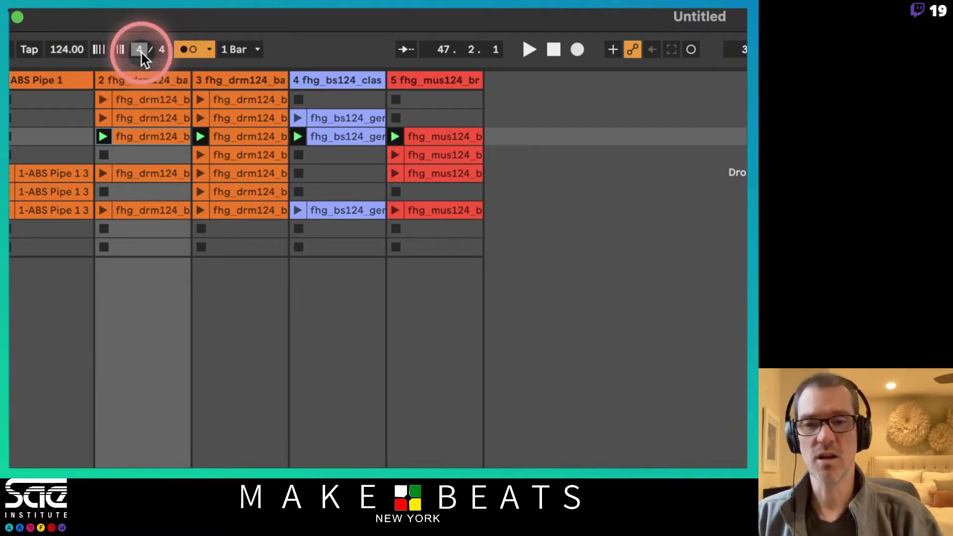
pyautogui.press('Down')
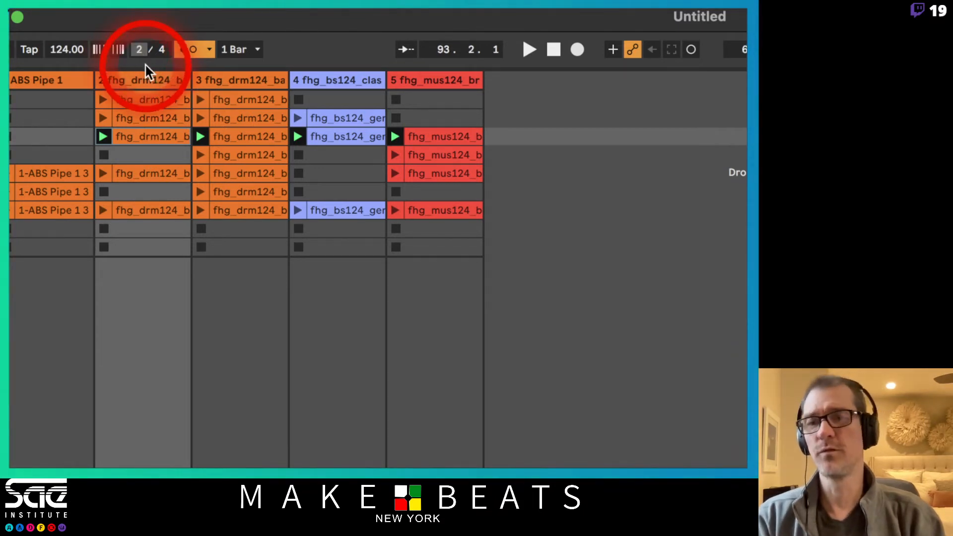
pyautogui.press('Up')
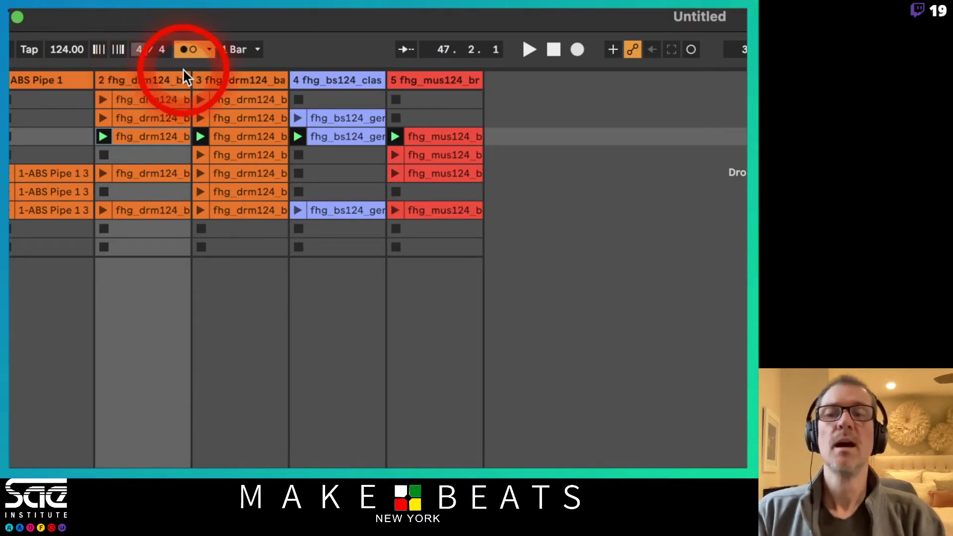
# Toggle the metronome off and on, and set its sound to Classic.
pyautogui.click(194, 50)
pyautogui.click(193, 54)
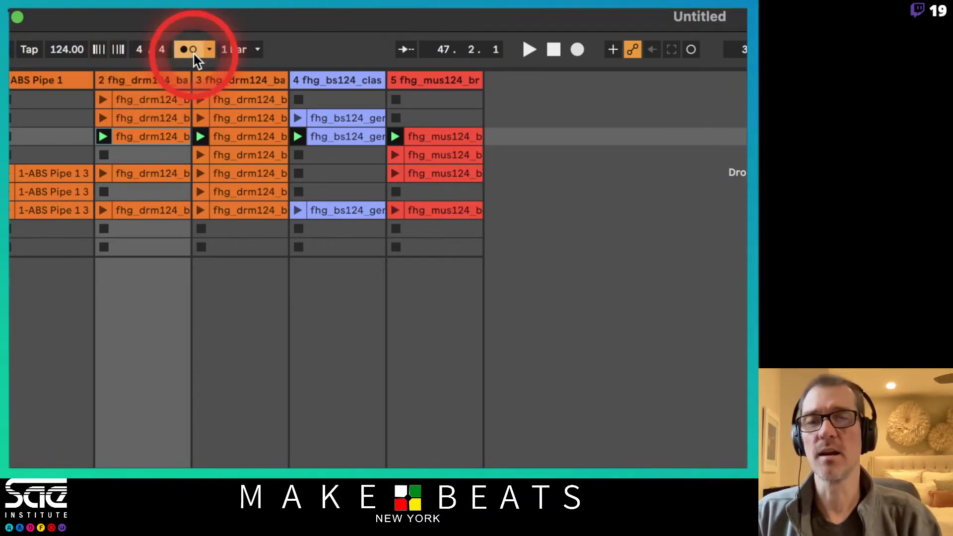
pyautogui.click(193, 54)
pyautogui.click(194, 54)
pyautogui.click(208, 48)
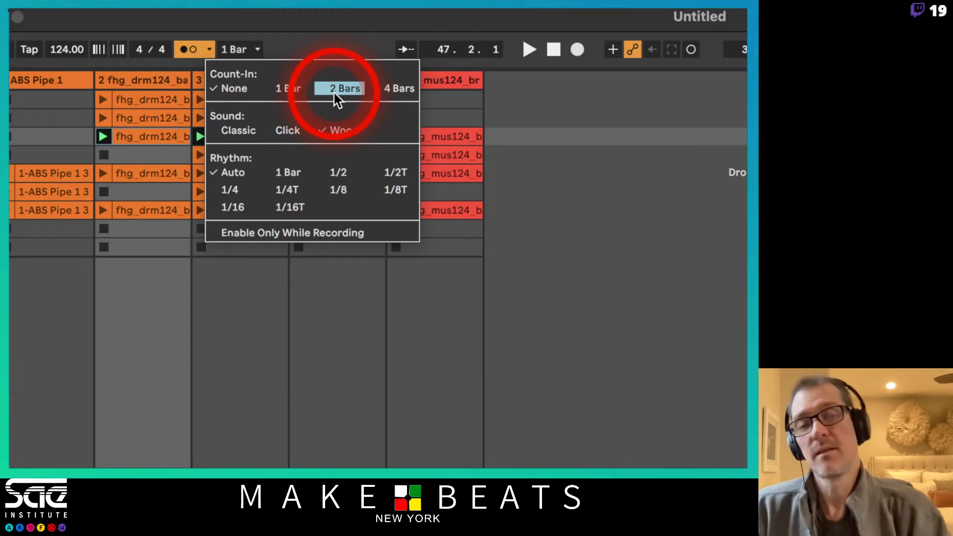
pyautogui.click(248, 130)
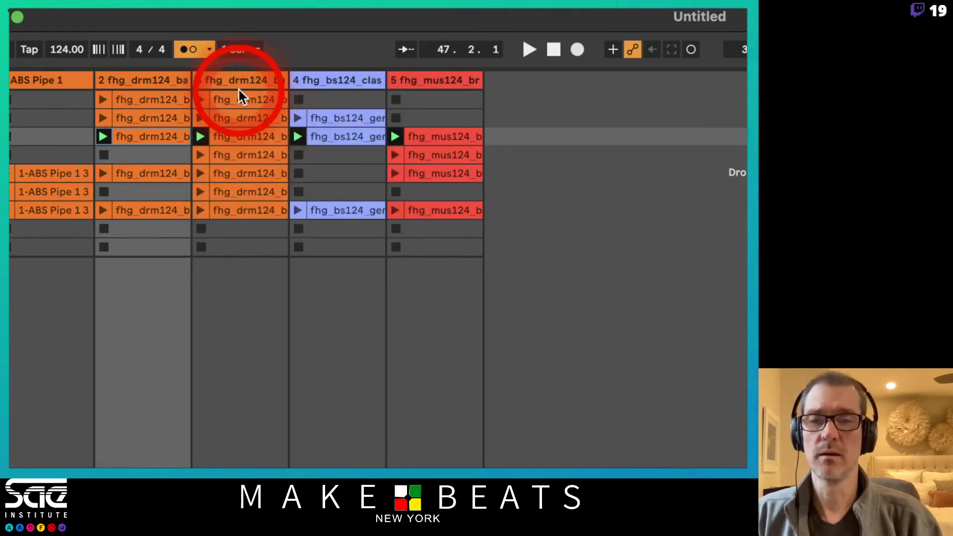
# Stop all playing clips and restart playback to hear the metronome on its own.
pyautogui.press('super+space')
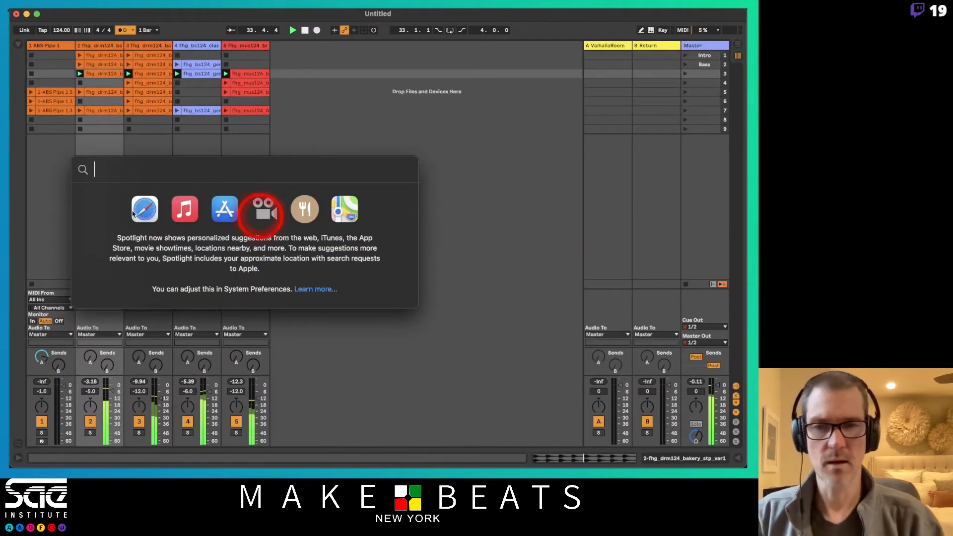
pyautogui.click(69, 204)
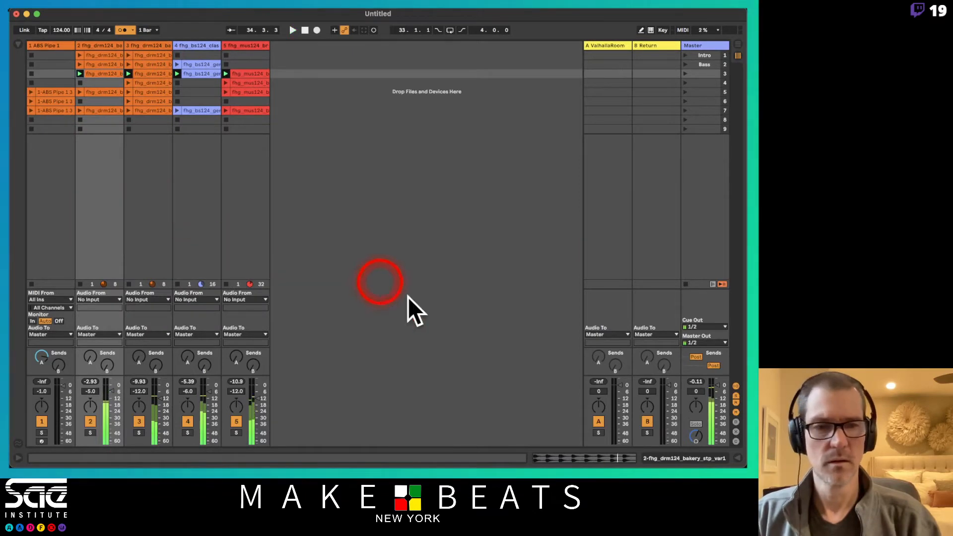
pyautogui.press('space')
pyautogui.click(685, 283)
pyautogui.press('space')
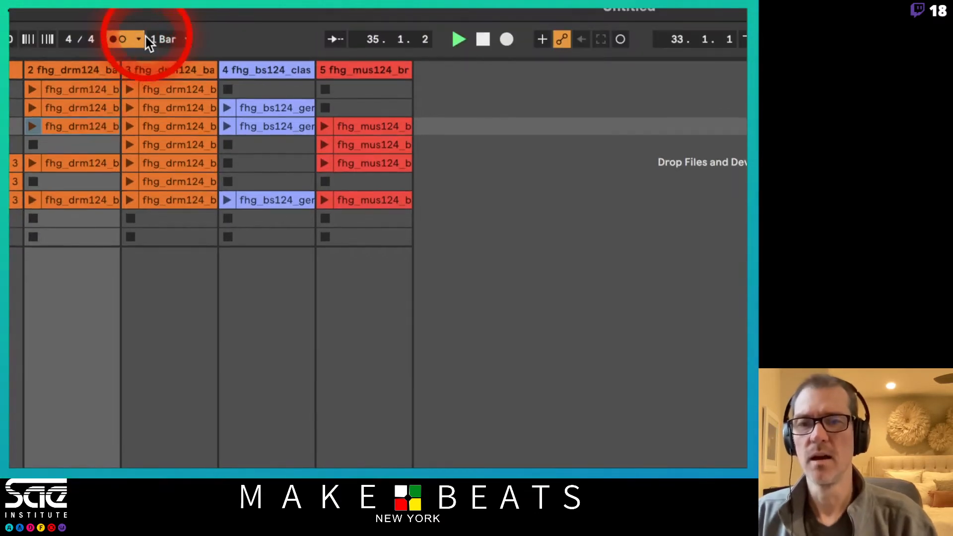
# Audition the metronome's Wood and Click sounds during playback, leaving the sound set to Wood.
pyautogui.click(138, 38)
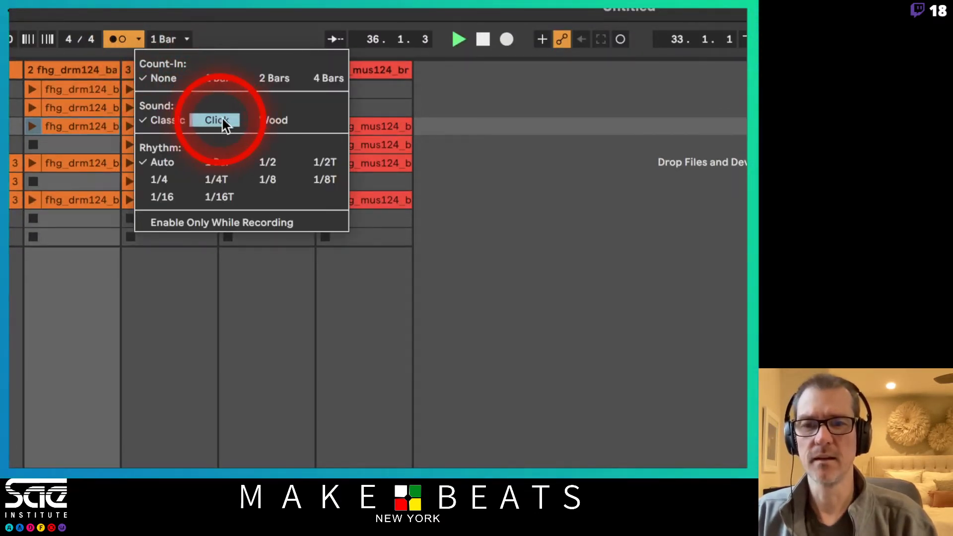
pyautogui.click(218, 120)
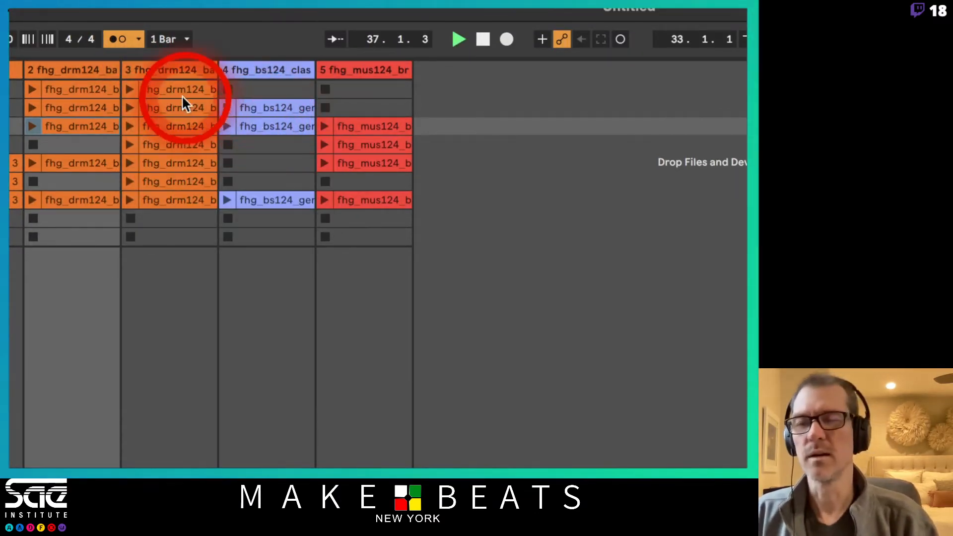
pyautogui.click(137, 38)
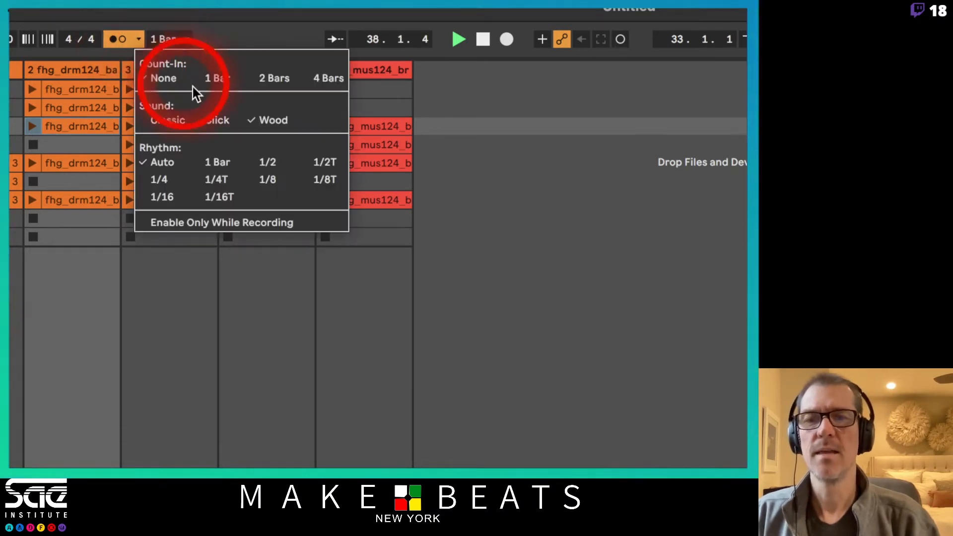
pyautogui.click(215, 120)
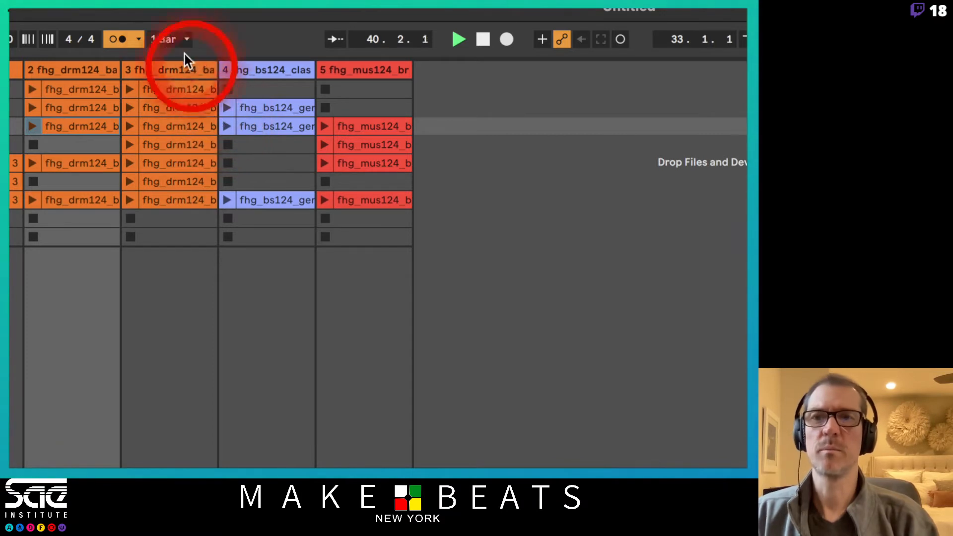
pyautogui.click(138, 39)
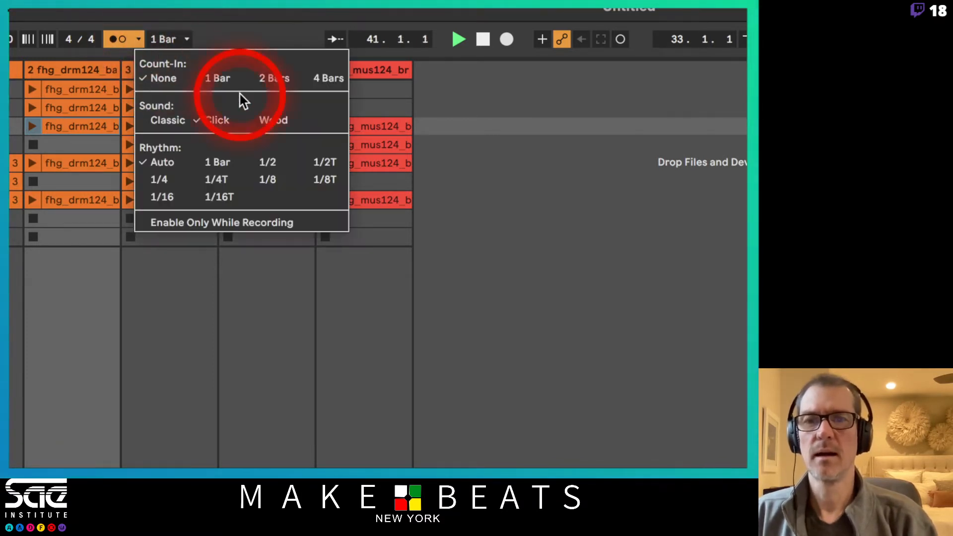
pyautogui.click(272, 121)
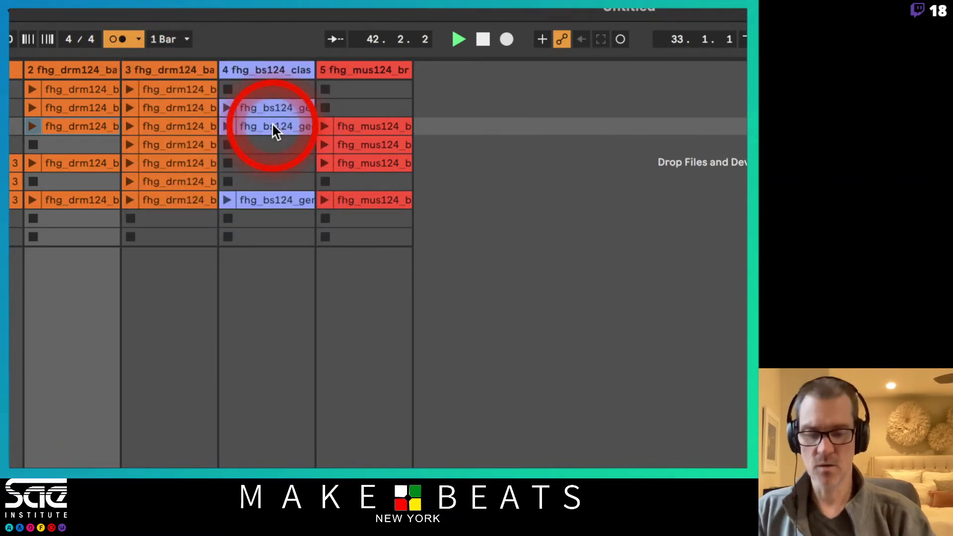
pyautogui.click(203, 71)
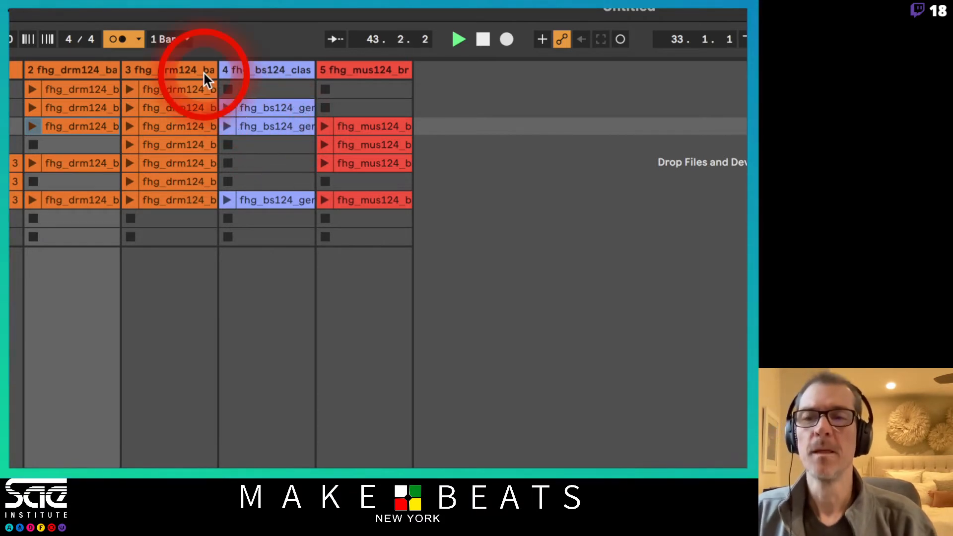
# Turn the metronome off, briefly switch it back on, and leave it off while playback continues.
pyautogui.click(125, 39)
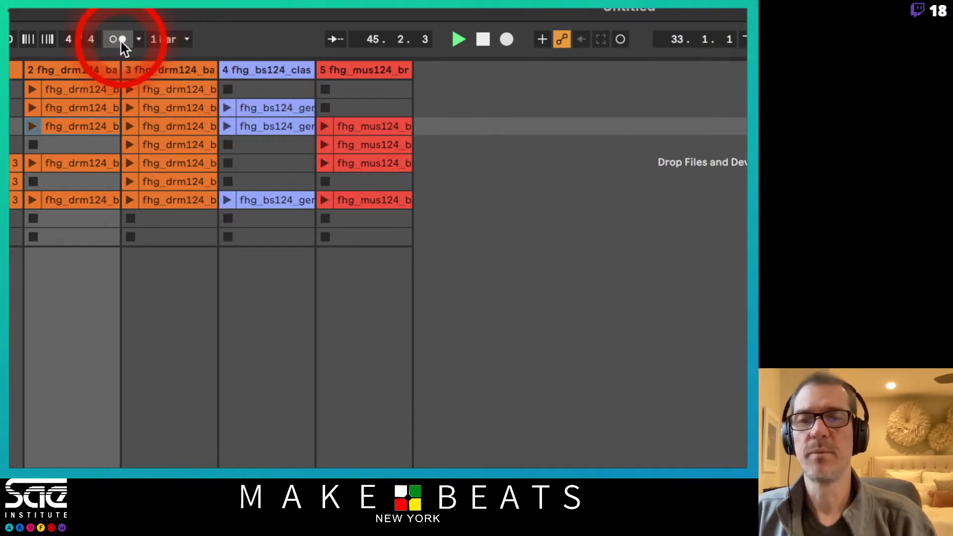
pyautogui.click(121, 39)
pyautogui.click(121, 39)
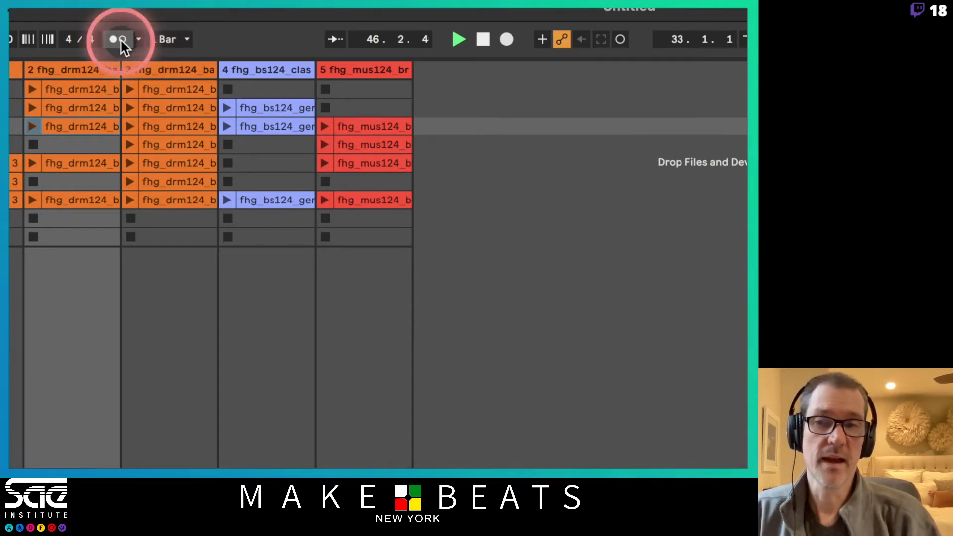
# Switch the metronome on and off again, and stop playback.
pyautogui.click(120, 39)
pyautogui.click(120, 40)
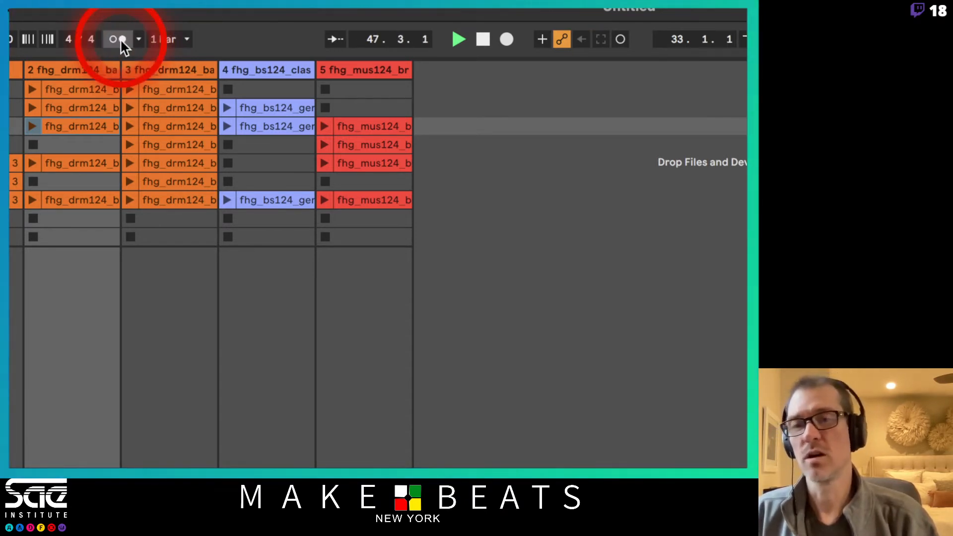
pyautogui.press('space')
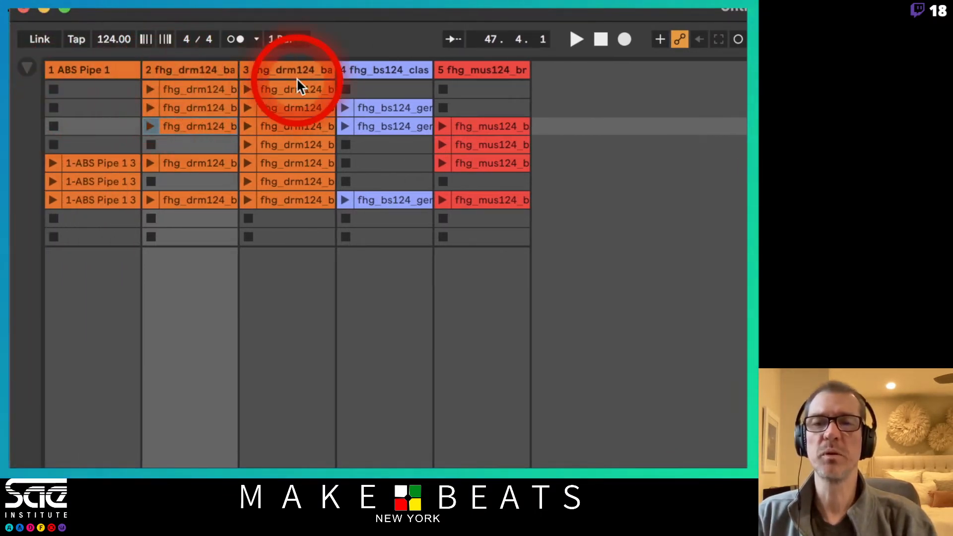
# Launch the first-row drum clip on track 2 and the third-row music clip on track 5.
pyautogui.click(149, 88)
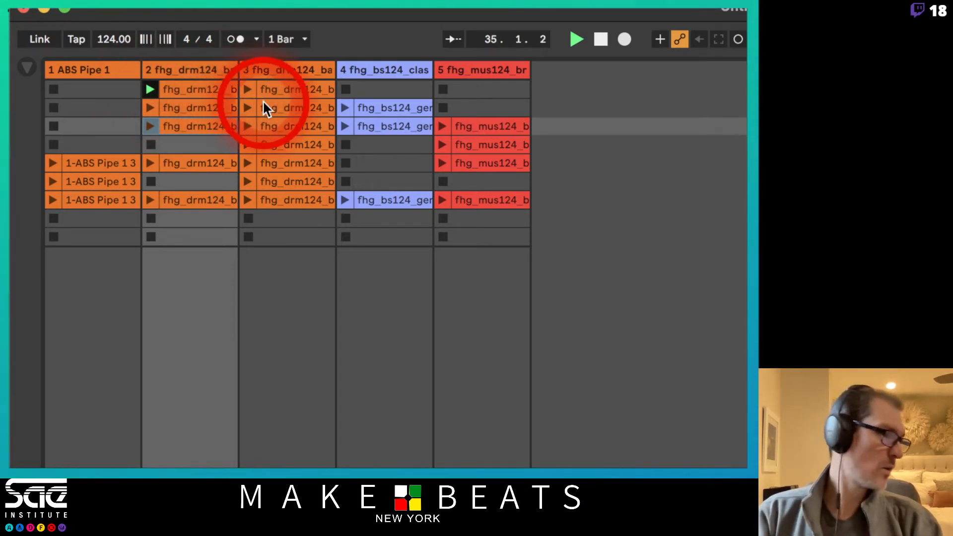
pyautogui.click(473, 126)
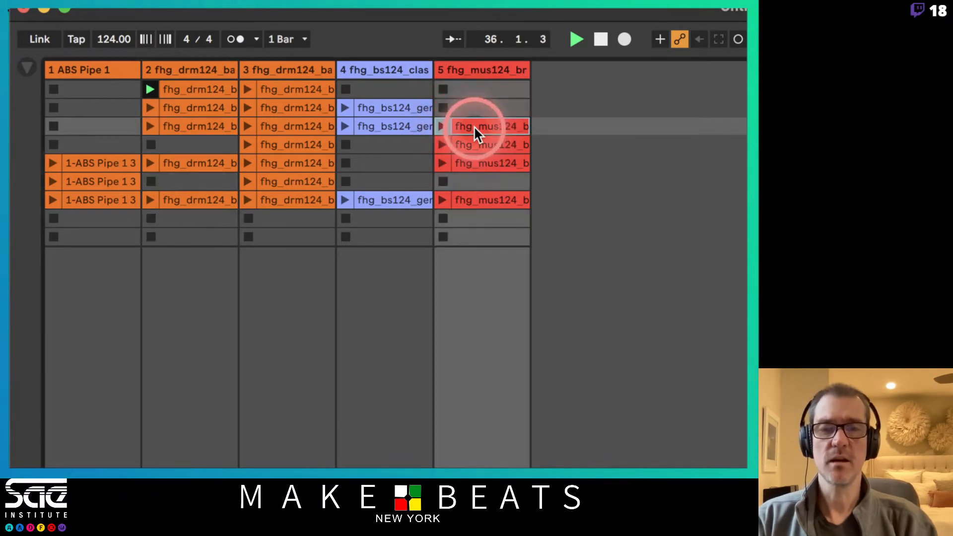
pyautogui.click(440, 126)
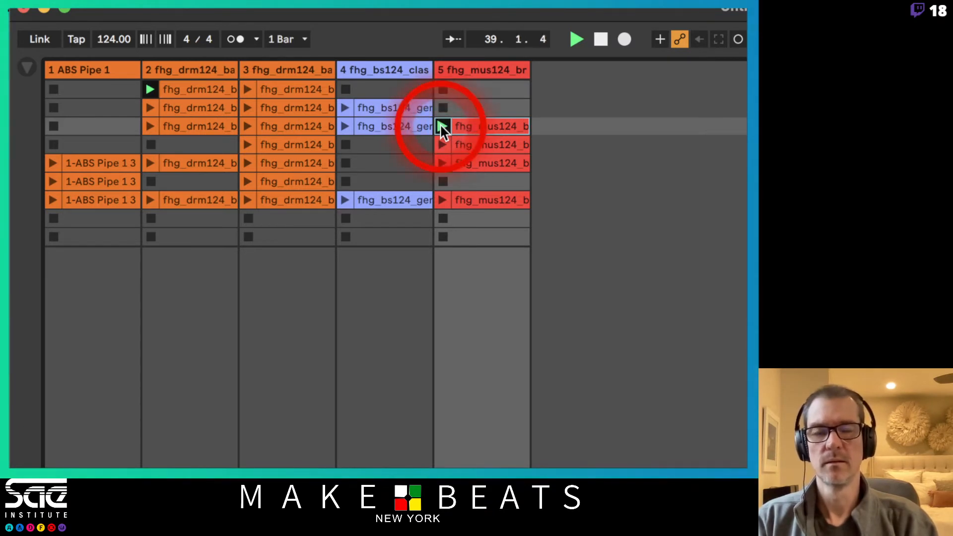
# Set the global launch quantization to 2 Bars.
pyautogui.click(302, 39)
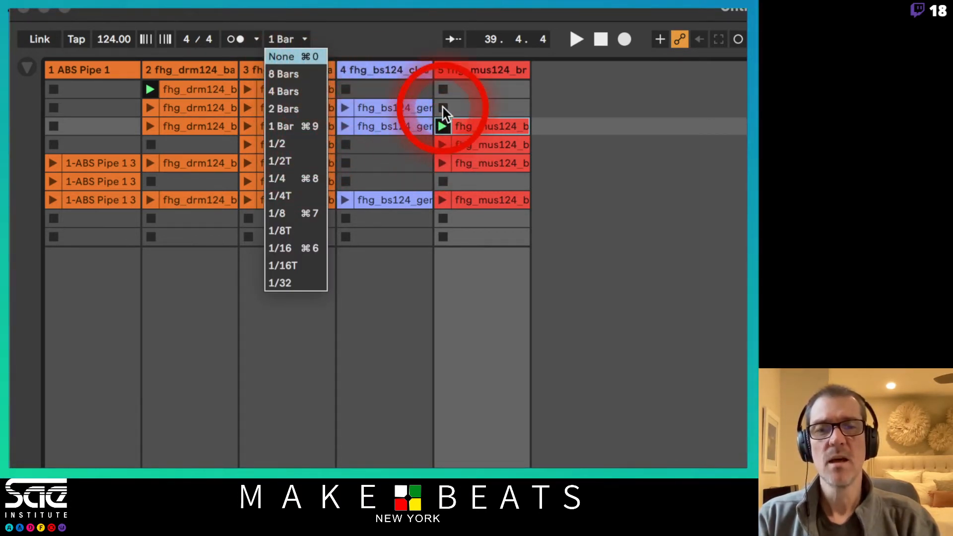
pyautogui.click(467, 107)
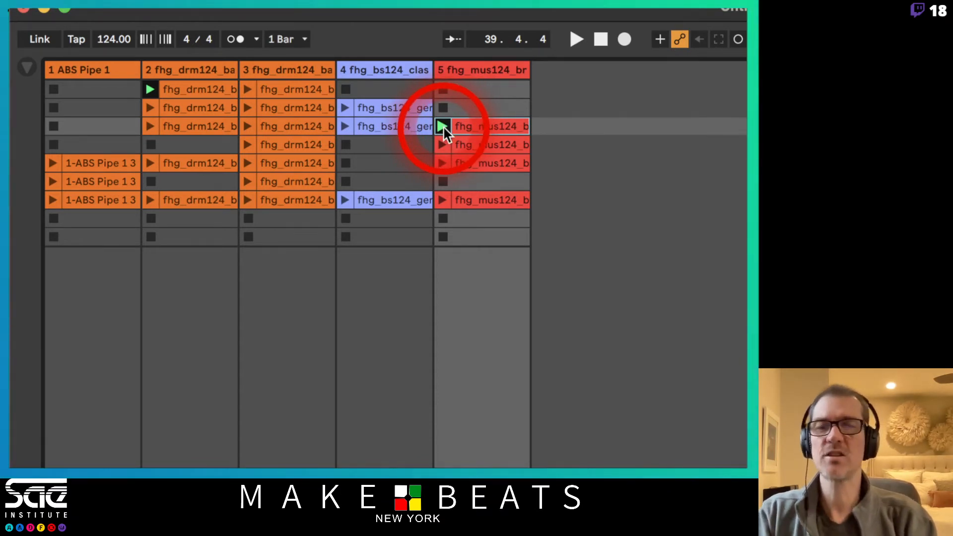
pyautogui.click(307, 38)
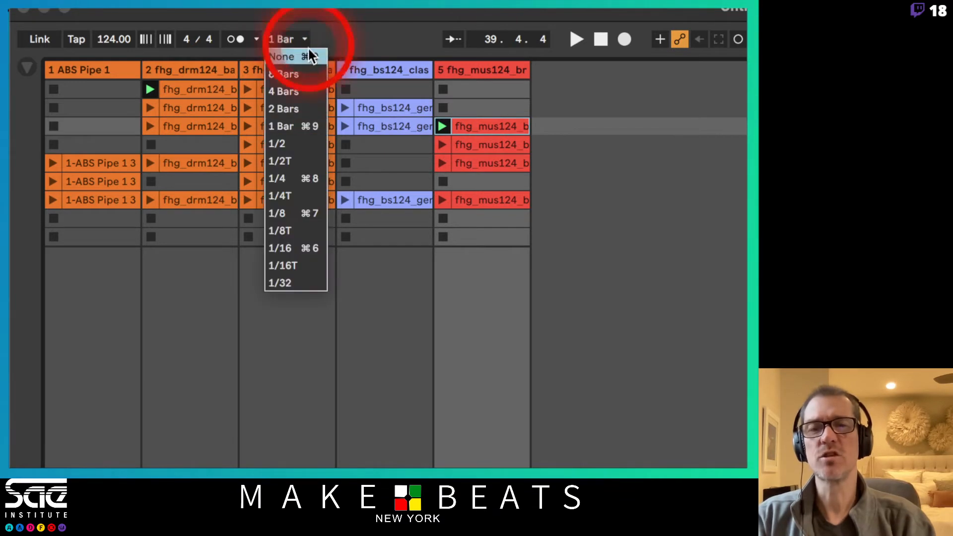
pyautogui.click(305, 108)
# Stop track 5, restart playback, and relaunch its third-row music clip under the 2 Bars quantization.
pyautogui.click(443, 108)
pyautogui.click(449, 109)
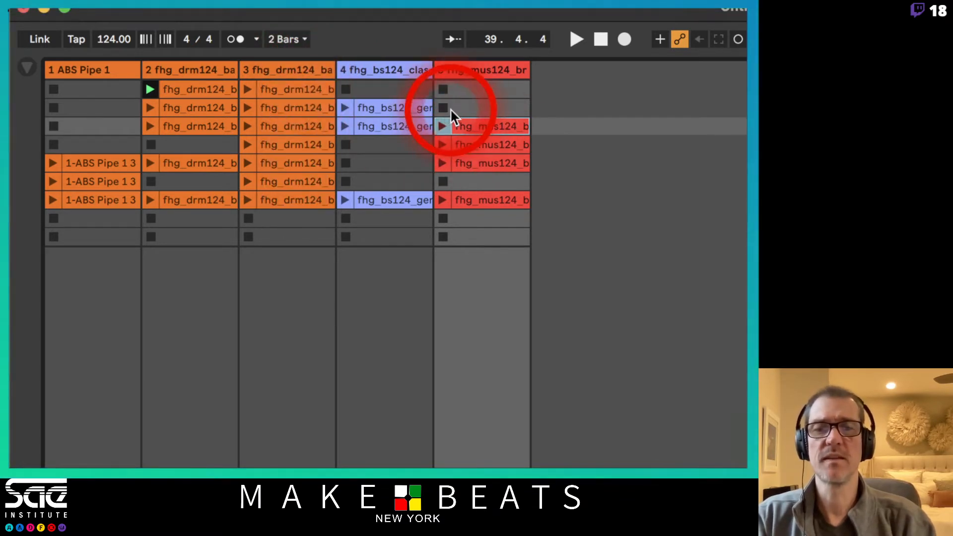
pyautogui.press('space')
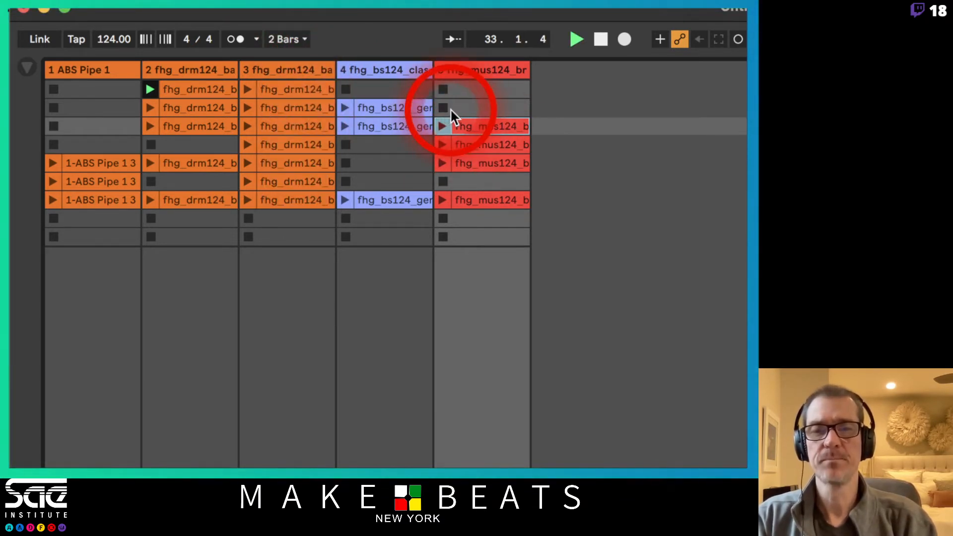
pyautogui.click(440, 124)
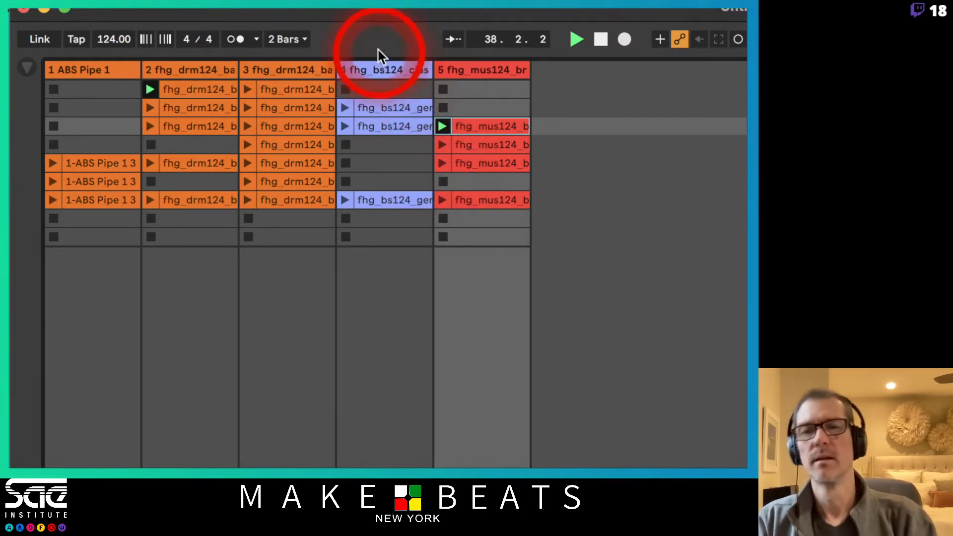
# Set the global launch quantization to 1 Bar and practise stopping and relaunching track 5's third-row music clip, leaving it stopped.
pyautogui.click(305, 42)
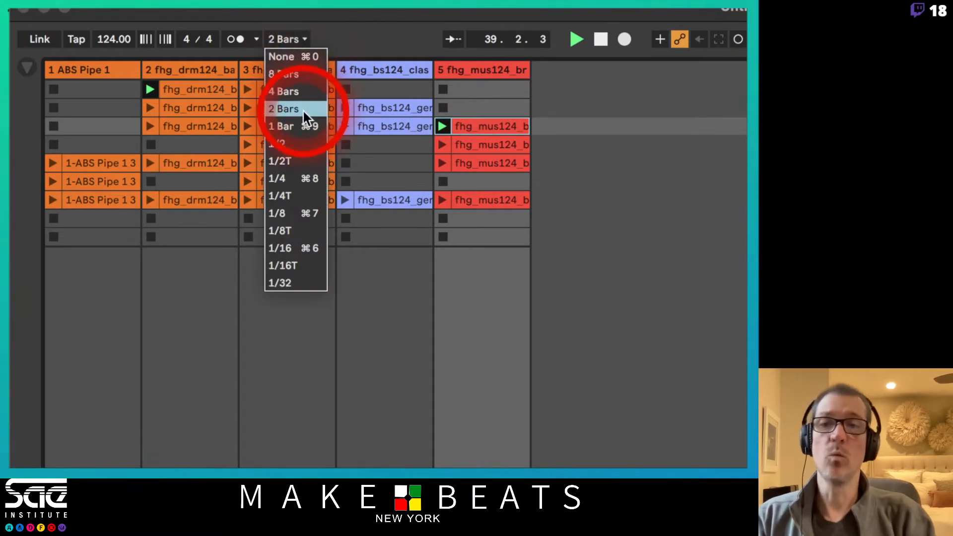
pyautogui.click(301, 124)
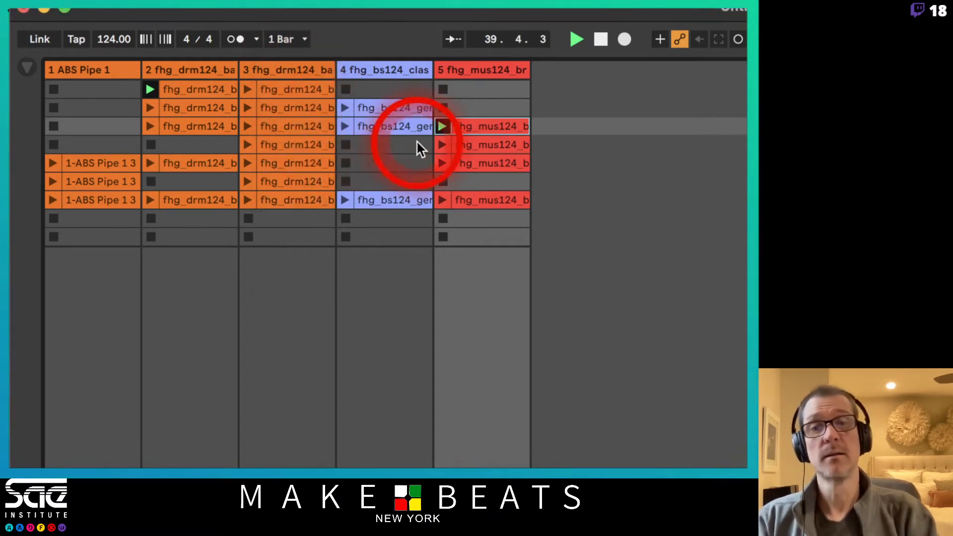
pyautogui.click(443, 108)
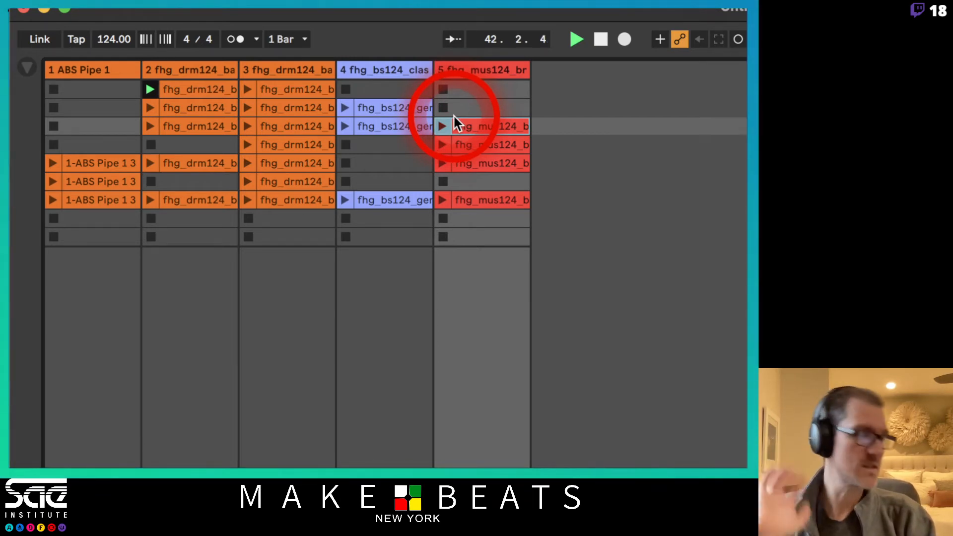
pyautogui.click(440, 126)
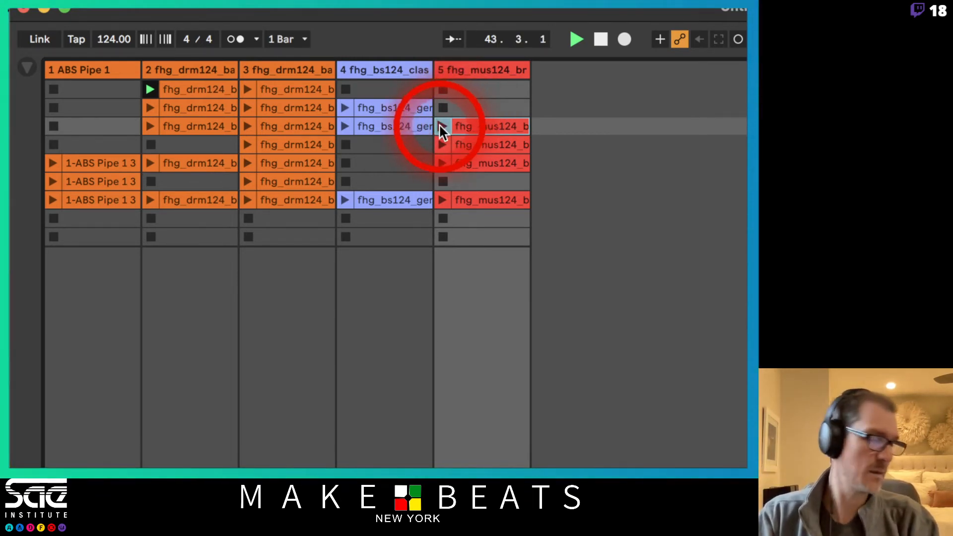
pyautogui.click(439, 126)
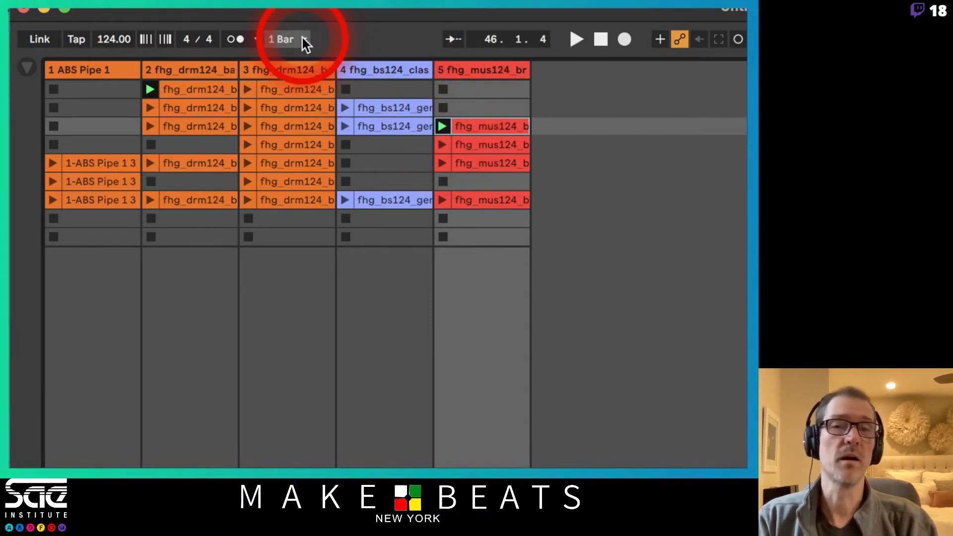
pyautogui.click(442, 107)
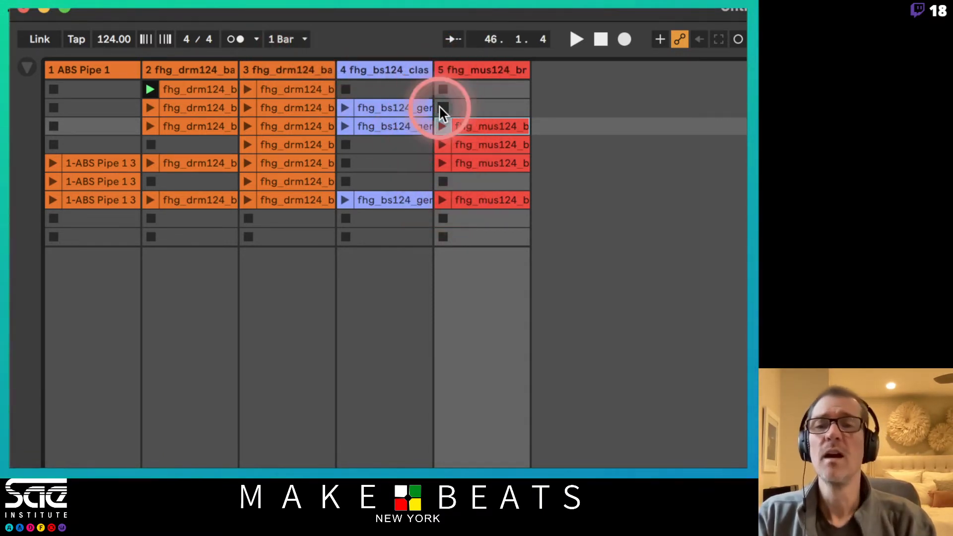
# Move the second-row bass clip from track 4 into the second slot of track 2, replacing the drum clip there.
pyautogui.click(206, 112)
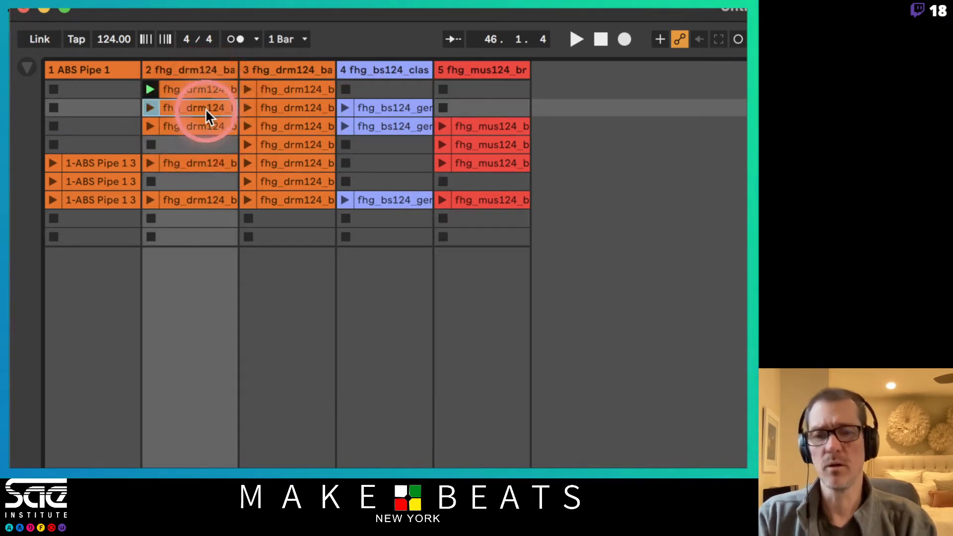
pyautogui.moveTo(205, 108); pyautogui.dragTo(225, 106)
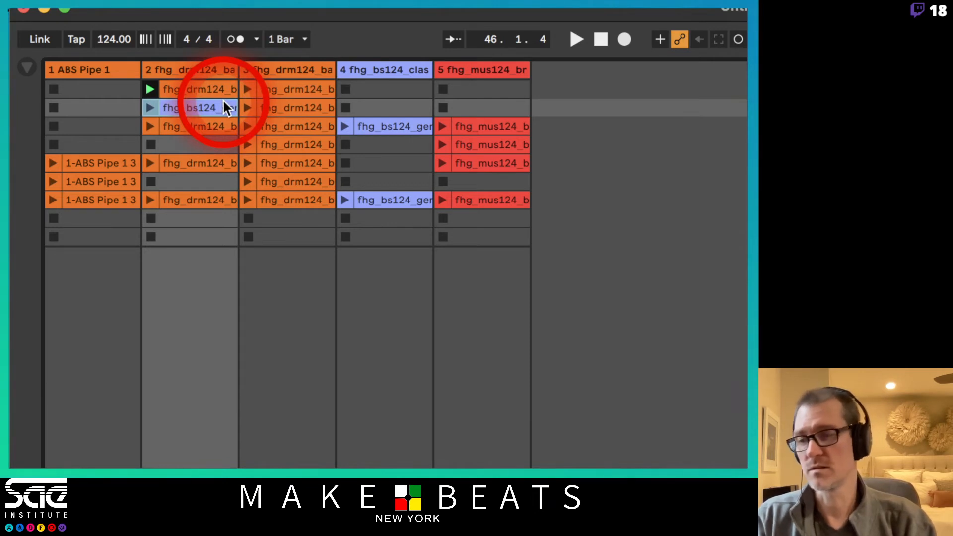
# Start playback and launch the bass clip and the first-row drum clip on track 2 alternately, ending on the bass clip.
pyautogui.press('space')
pyautogui.click(170, 111)
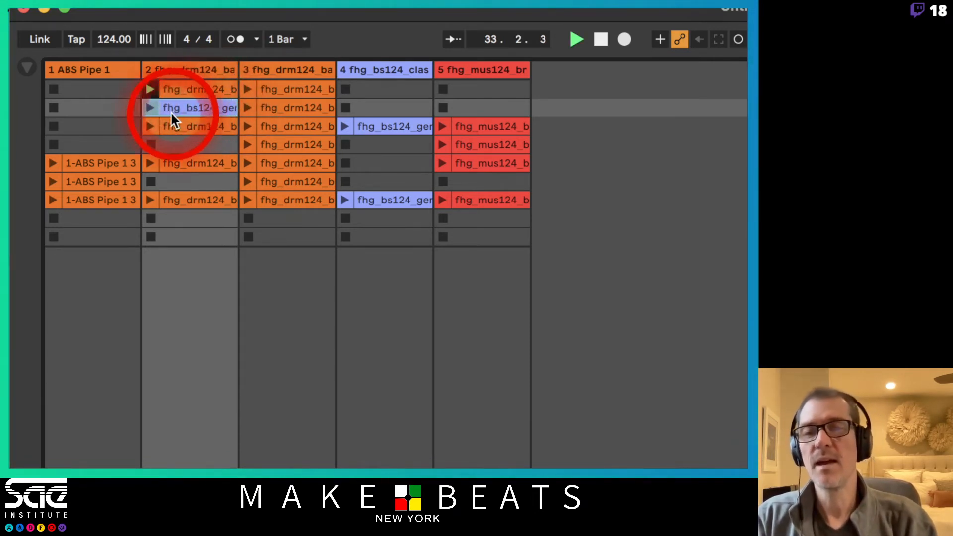
pyautogui.click(150, 107)
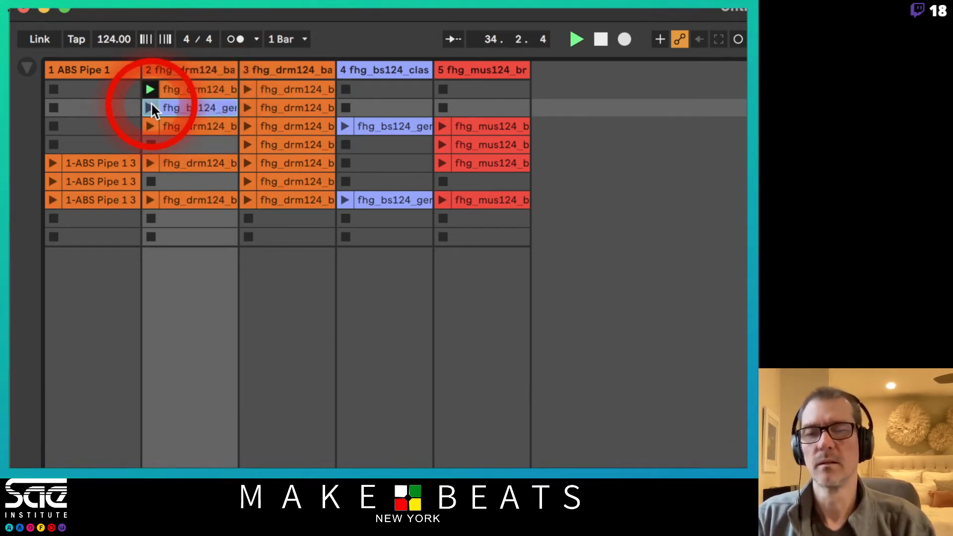
pyautogui.click(152, 106)
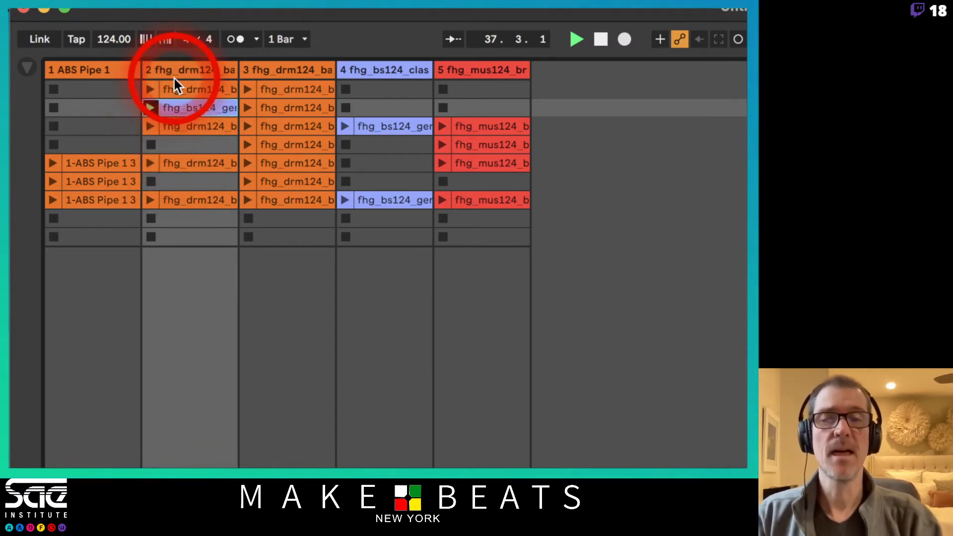
pyautogui.click(150, 88)
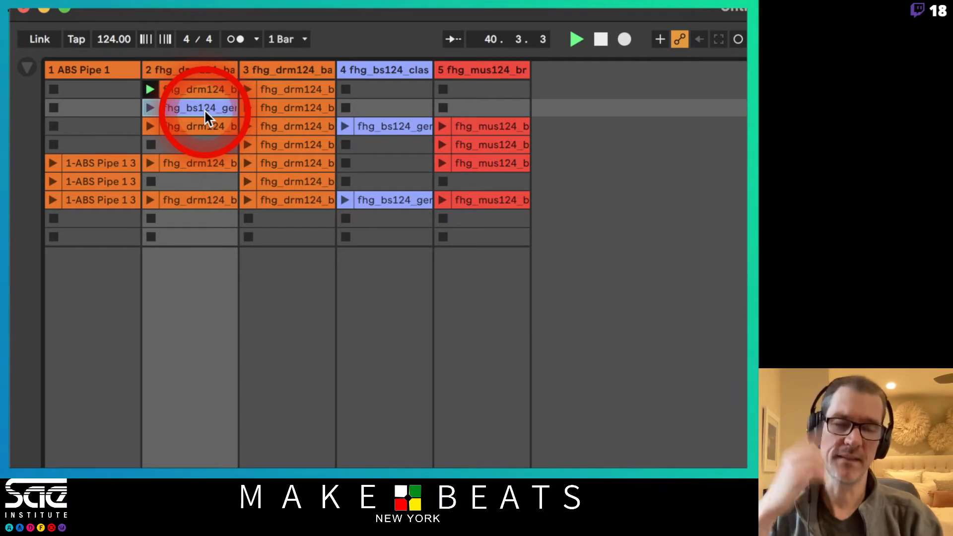
pyautogui.click(147, 108)
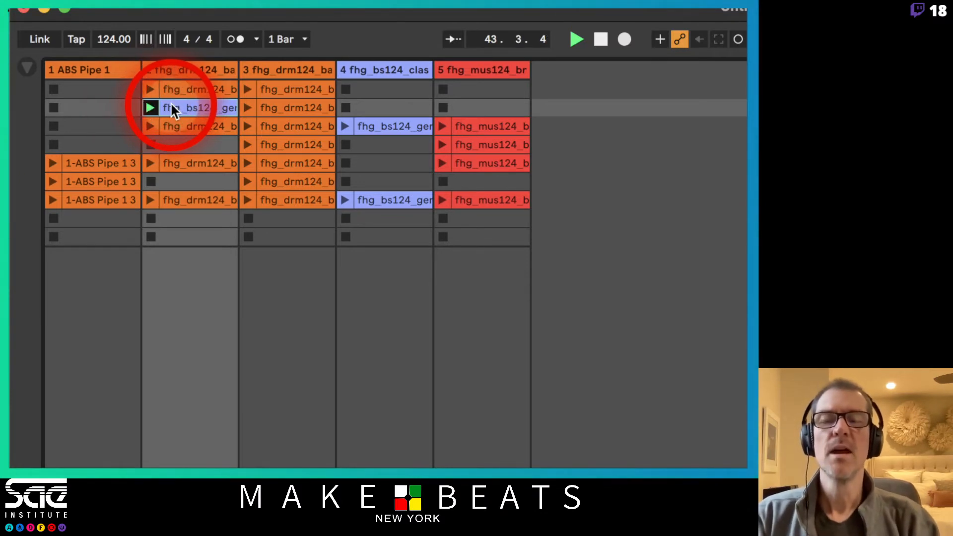
# Return the bass clip to track 4's second slot and copy track 2's first-row drum clip into its empty second slot.
pyautogui.moveTo(170, 102); pyautogui.dragTo(355, 103)
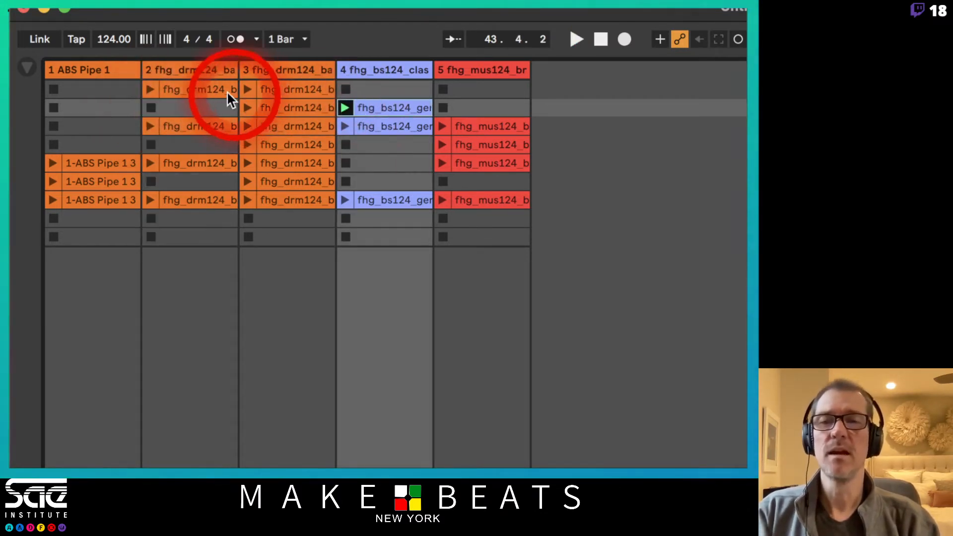
pyautogui.moveTo(222, 88); pyautogui.dragTo(219, 102)
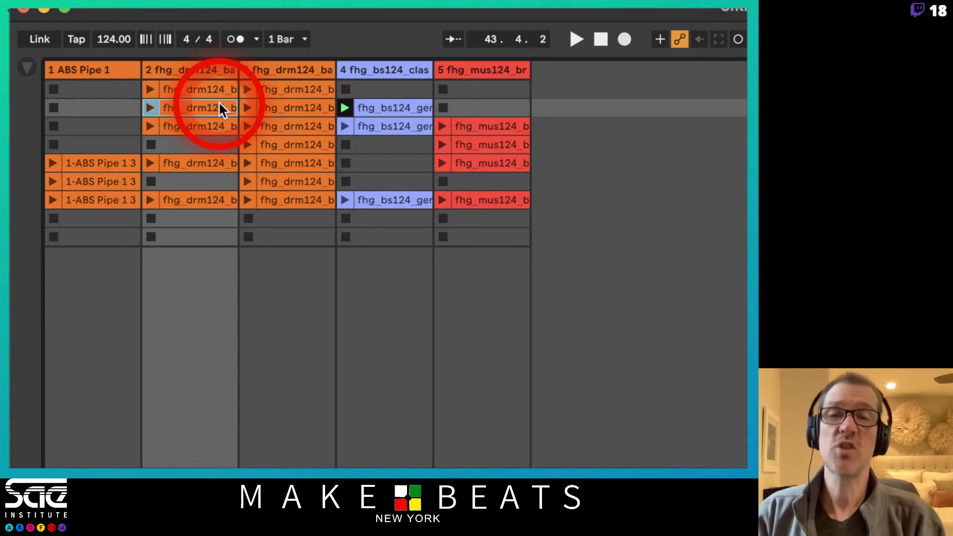
pyautogui.click(306, 40)
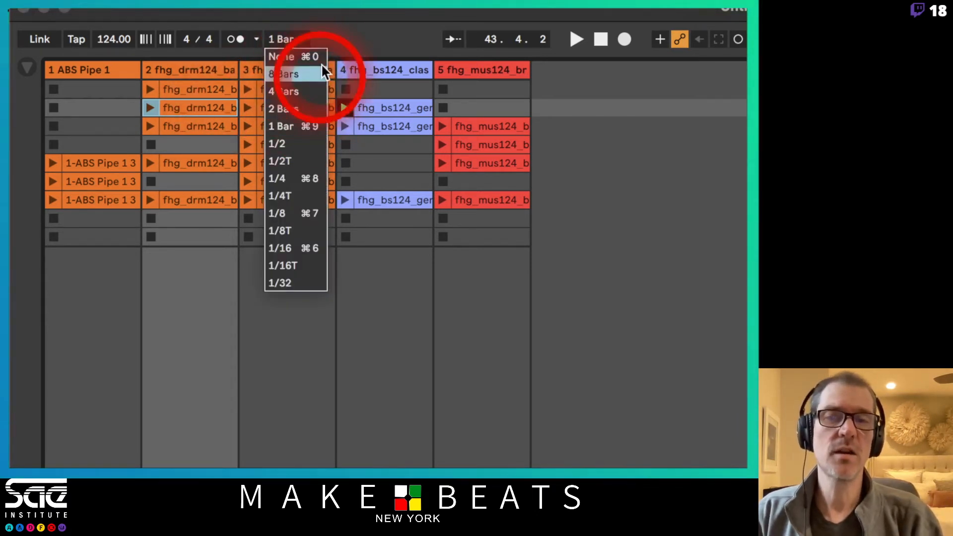
pyautogui.click(325, 38)
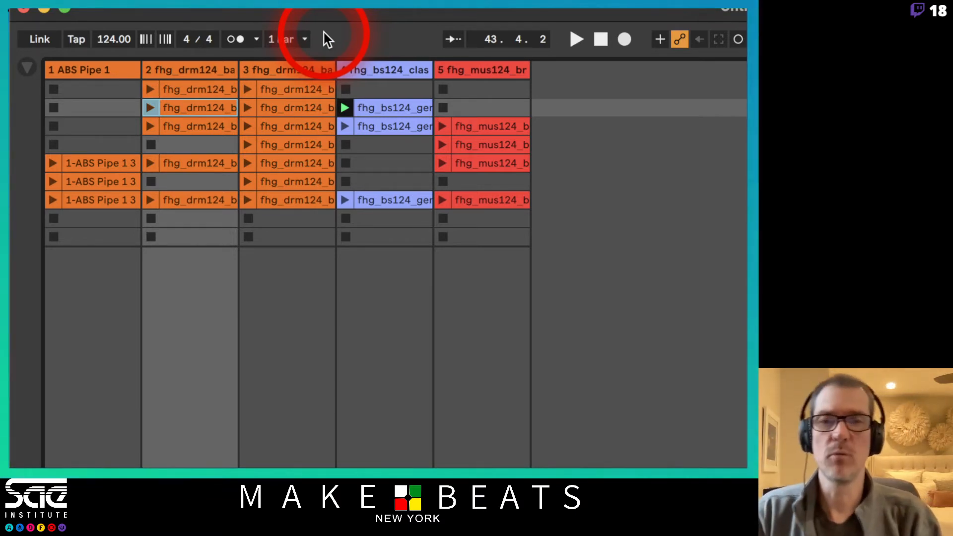
# Enable Follow and return all tracks to arrangement playback in Arrangement View.
pyautogui.click(453, 40)
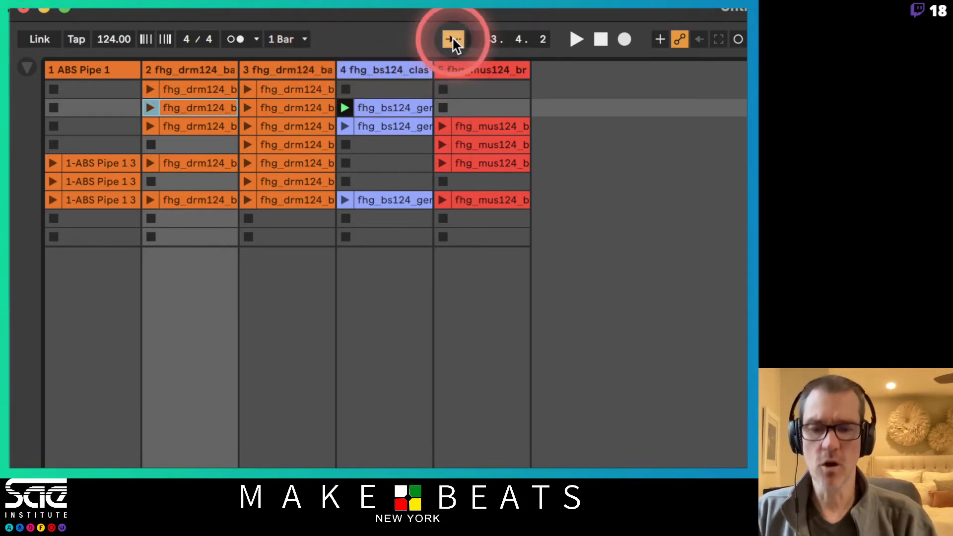
pyautogui.press('Tab')
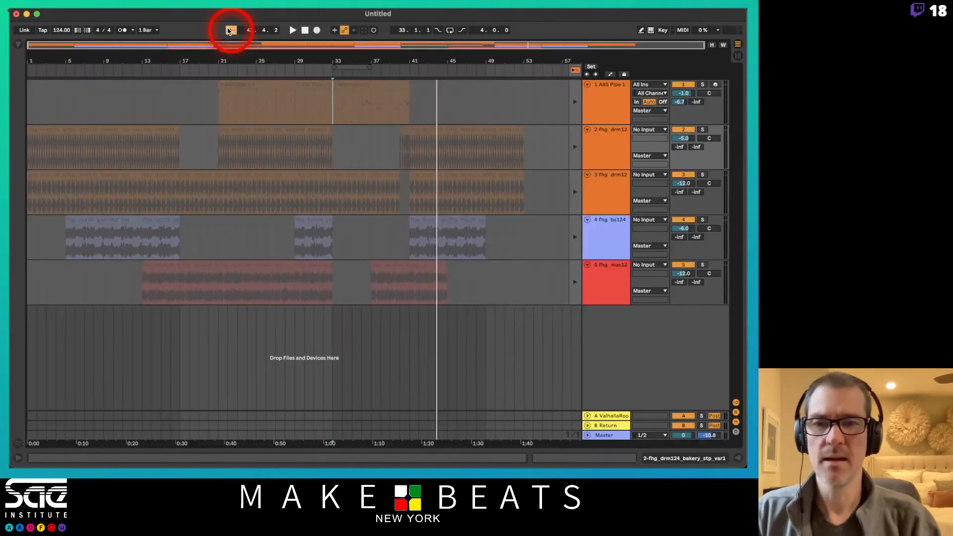
pyautogui.click(575, 72)
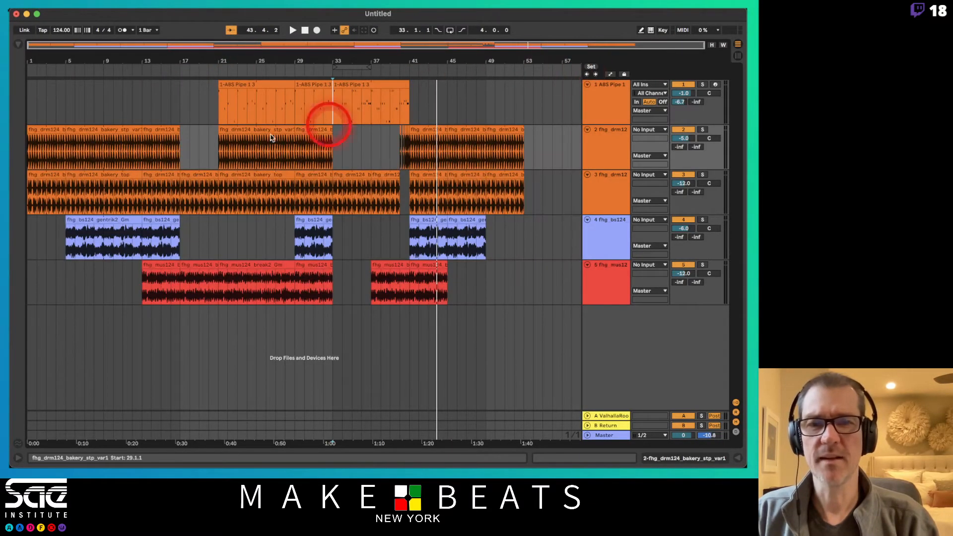
# Start arrangement playback from bar 21, at the beginning of the first ABS Pipe clip.
pyautogui.moveTo(231, 62); pyautogui.dragTo(219, 62)
pyautogui.click(106, 112)
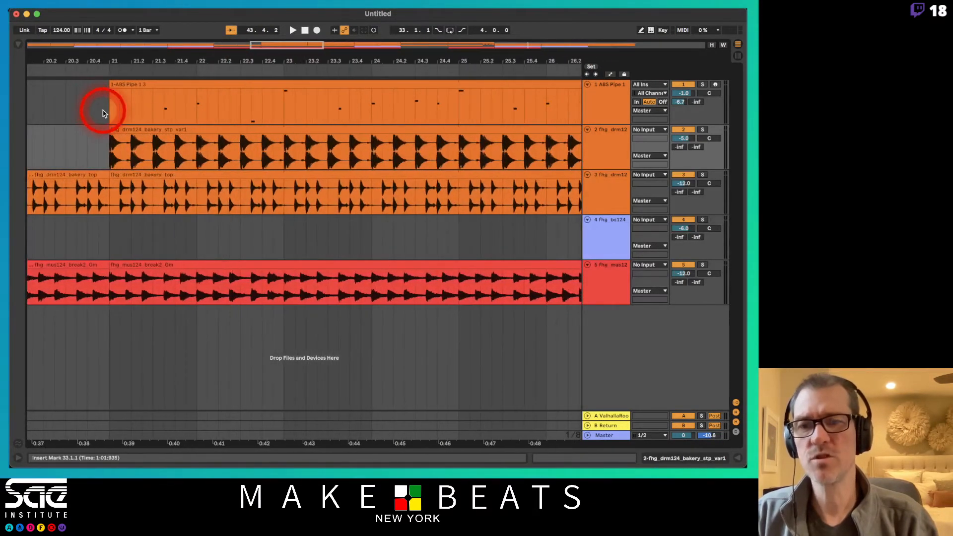
pyautogui.click(111, 95)
pyautogui.moveTo(110, 62); pyautogui.dragTo(110, 63)
pyautogui.press('space')
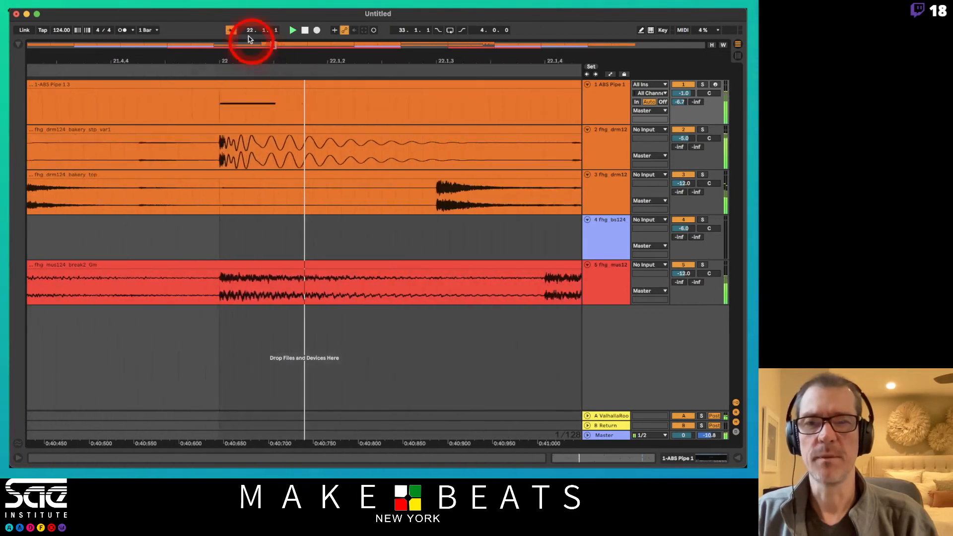
# Turn Follow off and on again while the arrangement plays.
pyautogui.click(231, 30)
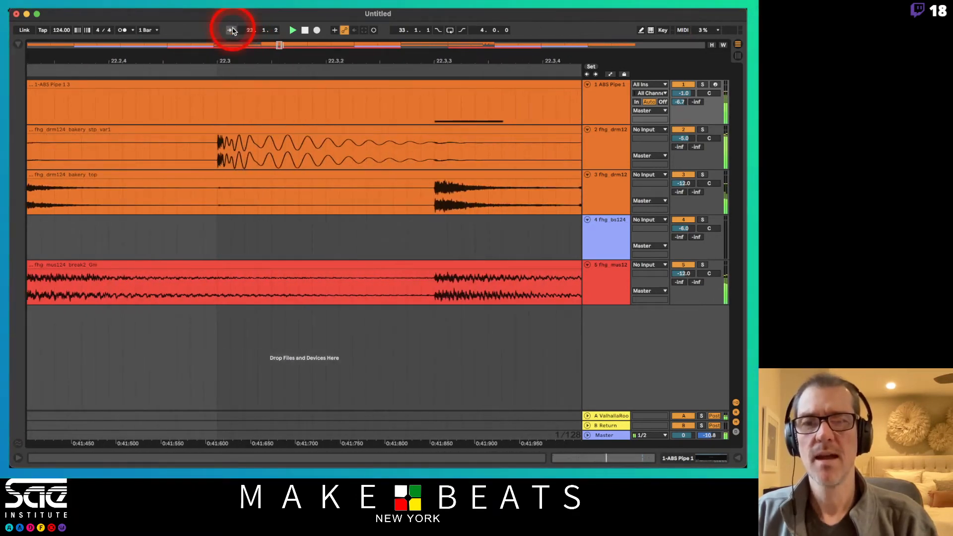
pyautogui.click(231, 30)
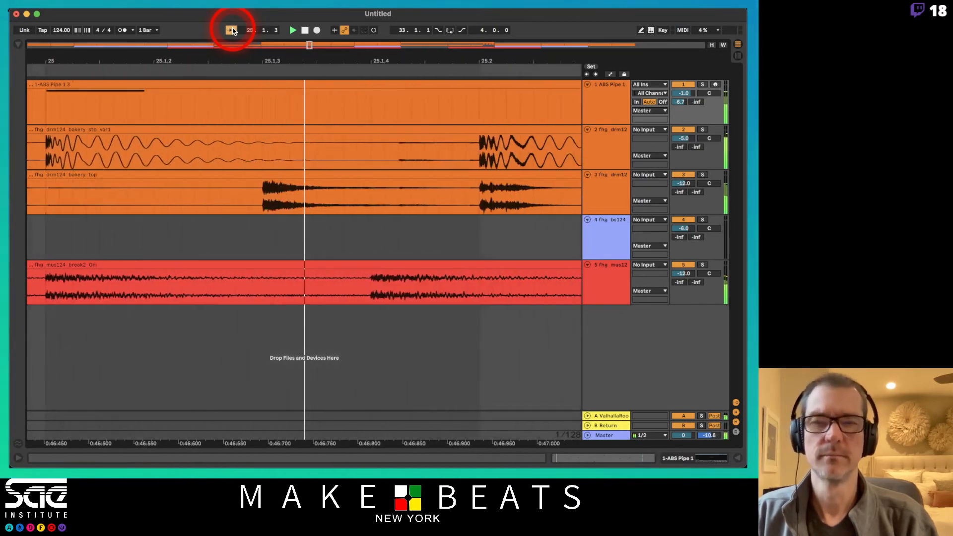
# Toggle Follow off and on during playback, and leave it off with the whole arrangement in view.
pyautogui.click(231, 30)
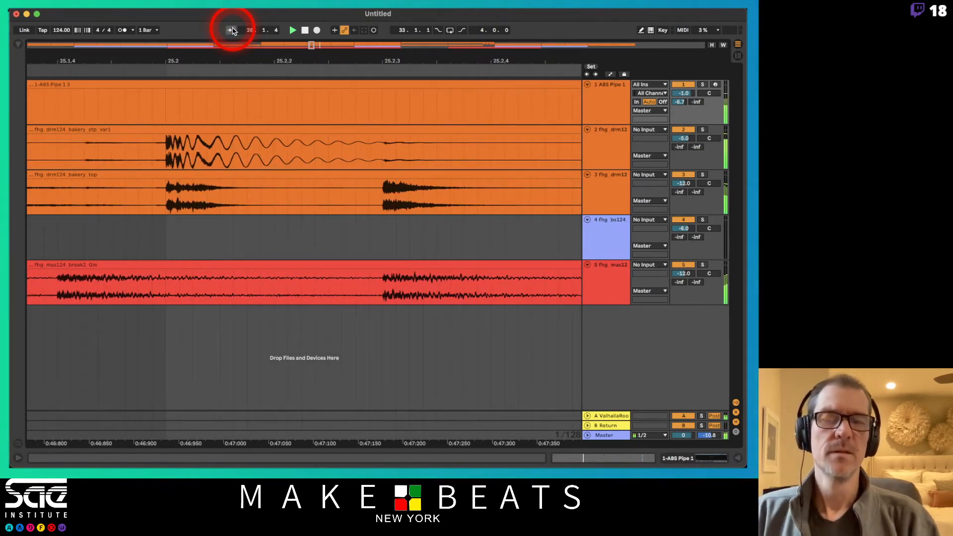
pyautogui.click(232, 30)
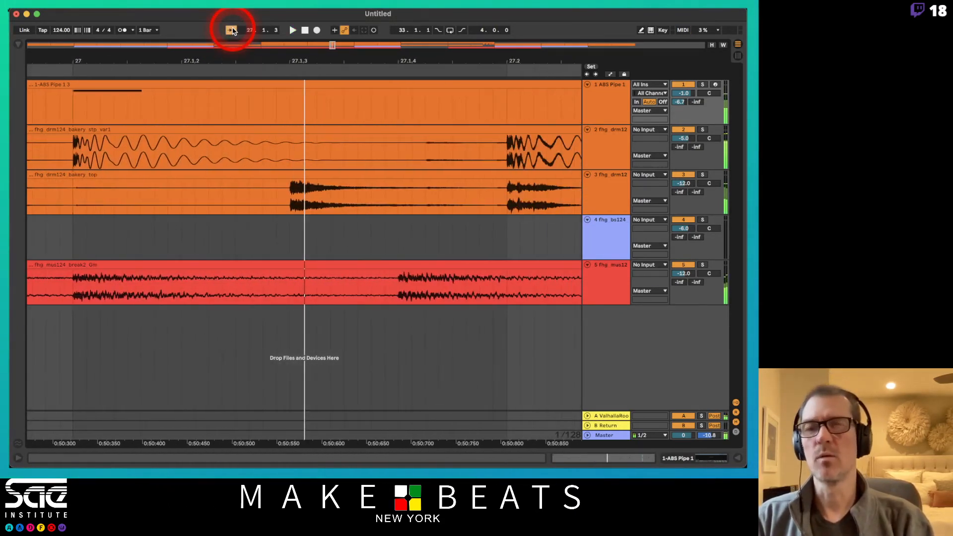
pyautogui.doubleClick(257, 60)
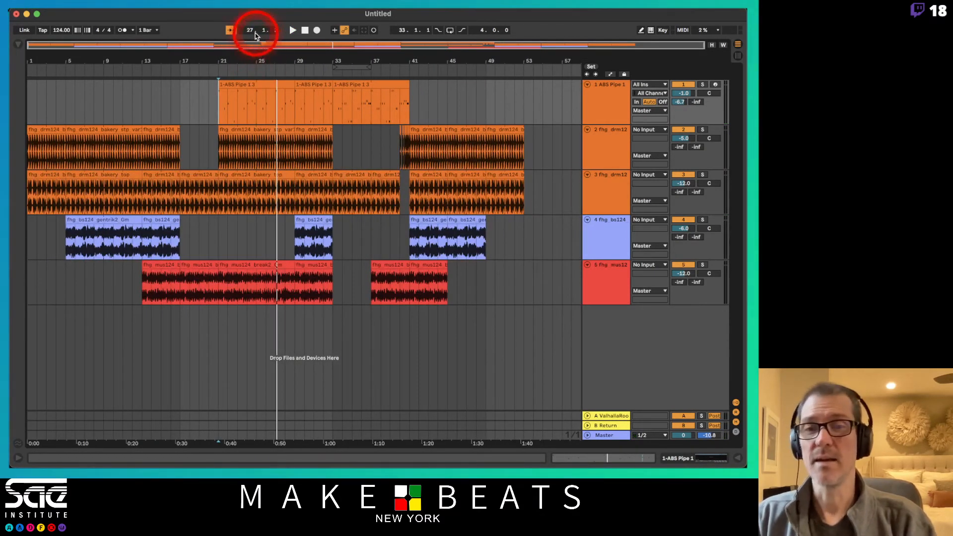
pyautogui.click(230, 31)
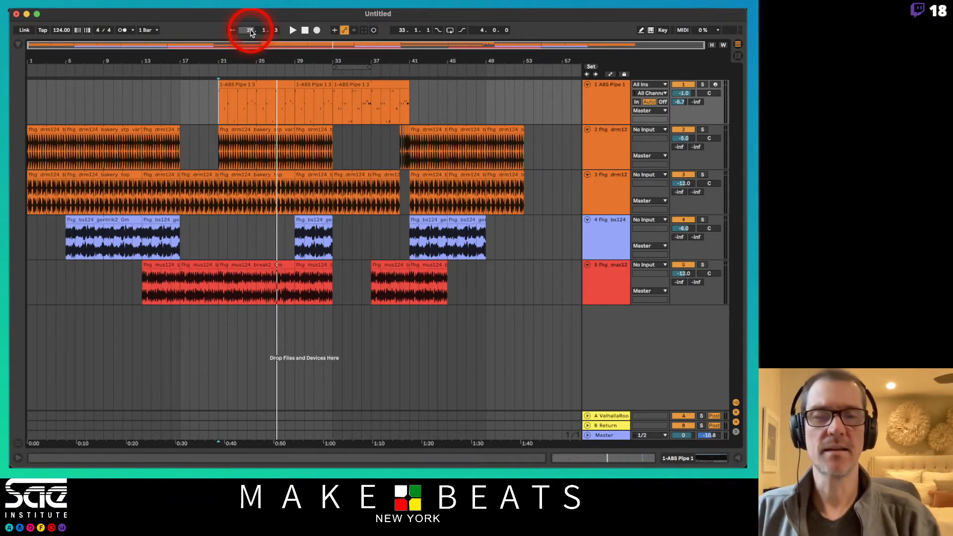
# Place the insert marker at various points along the ABS Pipe track, including bars 37 and 34, finishing at bar 21.
pyautogui.click(216, 97)
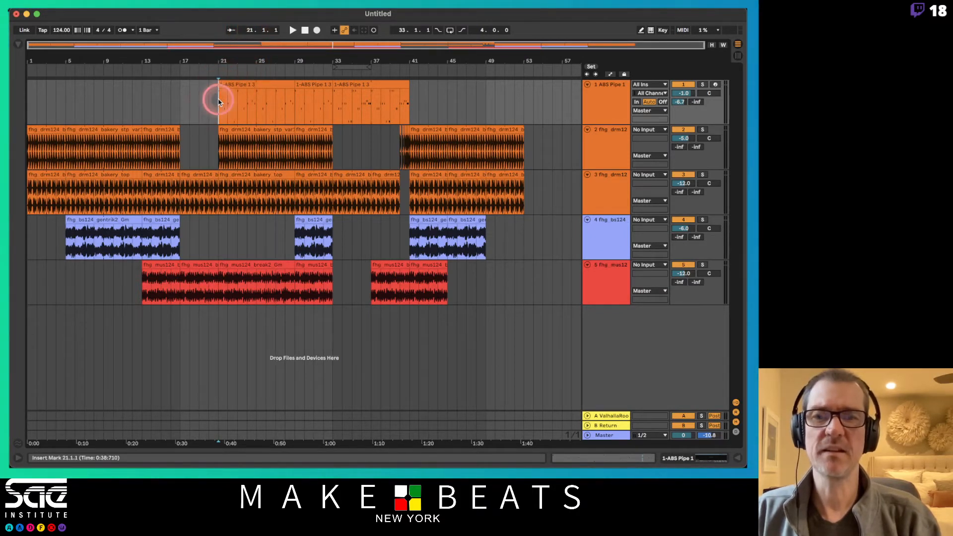
pyautogui.click(257, 107)
pyautogui.click(297, 104)
pyautogui.click(366, 104)
pyautogui.click(419, 102)
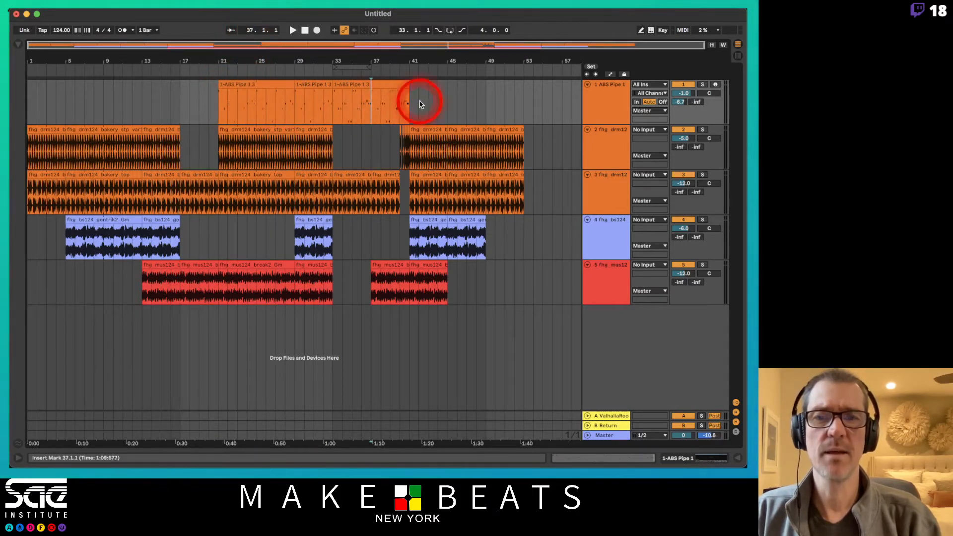
pyautogui.click(418, 104)
pyautogui.click(410, 102)
pyautogui.click(342, 105)
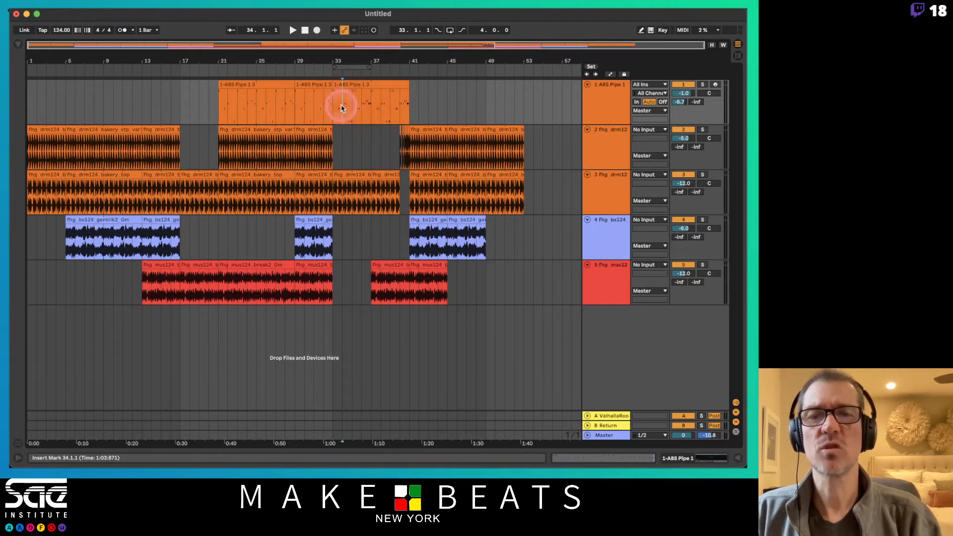
pyautogui.click(219, 104)
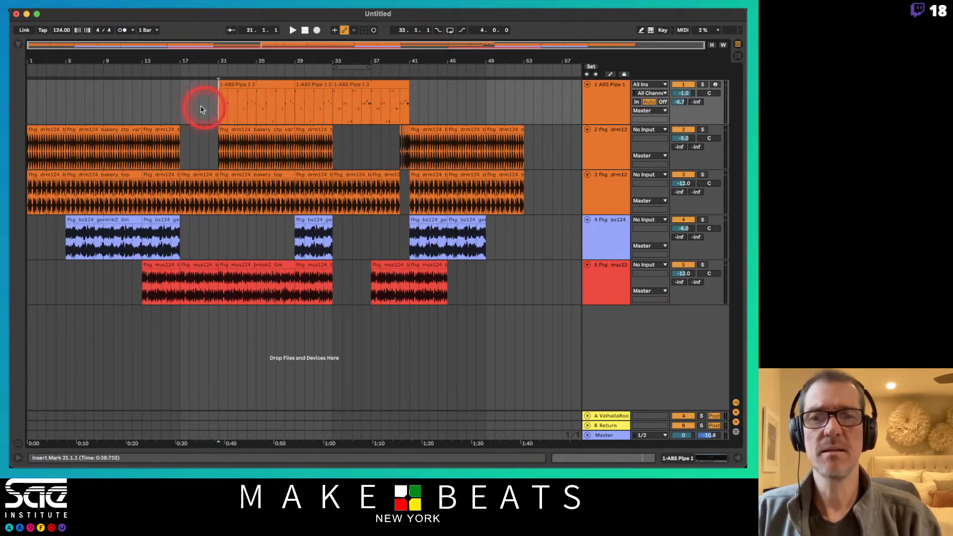
# Select bars 17 to 21 on the ABS Pipe track, return the marker to bar 21, and play briefly from there.
pyautogui.moveTo(182, 103)
pyautogui.mouseDown()
pyautogui.moveTo(222, 104)
pyautogui.moveTo(195, 95)
pyautogui.mouseUp()
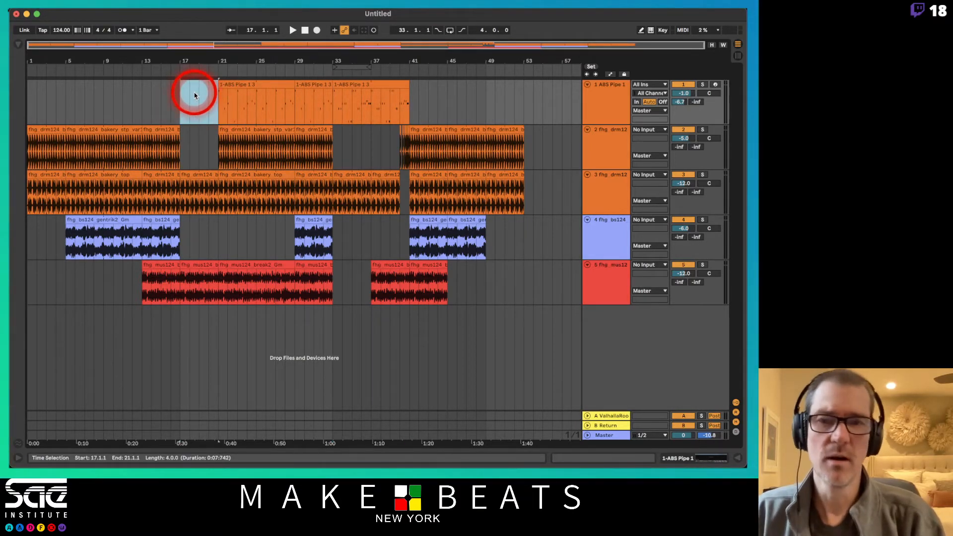
pyautogui.click(221, 102)
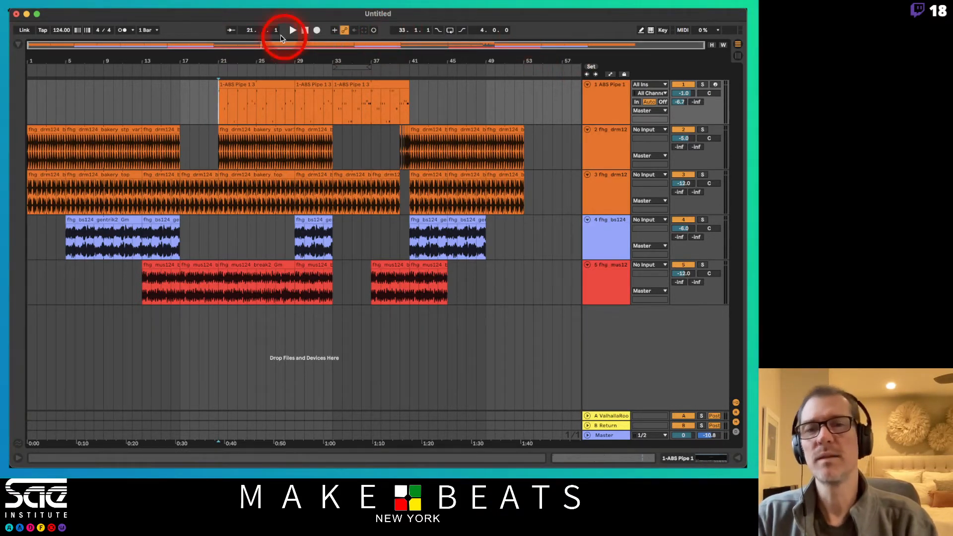
pyautogui.press('space')
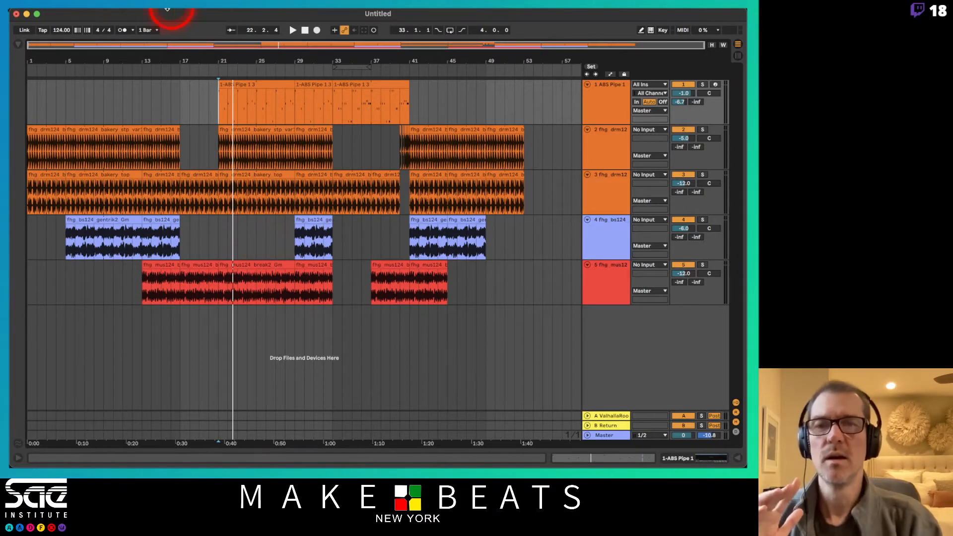
# Show the envelope editor for the first ABS Pipe clip.
pyautogui.click(145, 13)
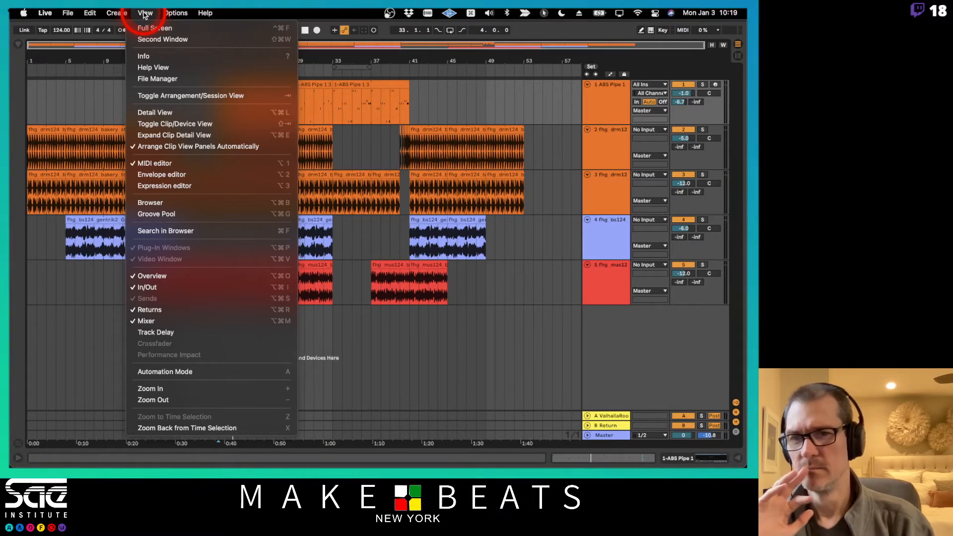
pyautogui.click(162, 177)
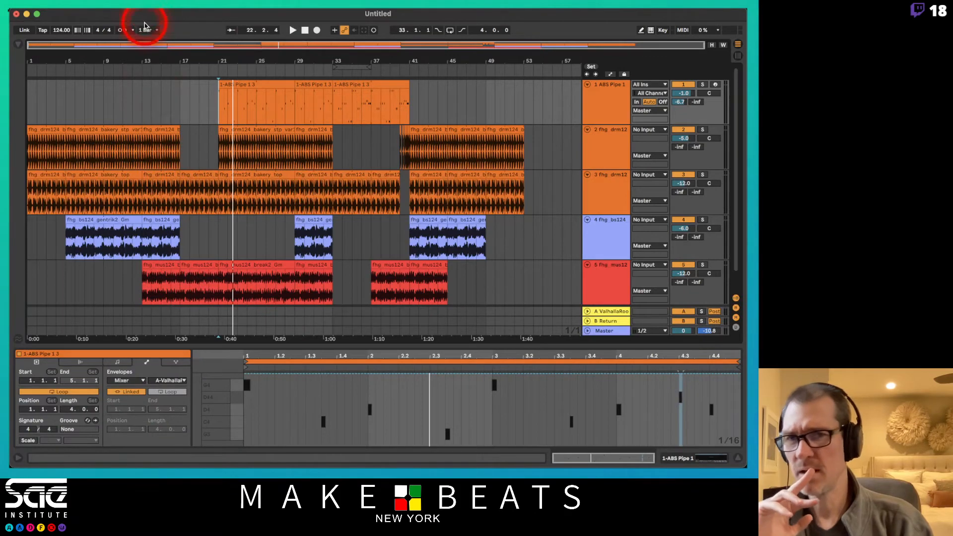
pyautogui.click(146, 12)
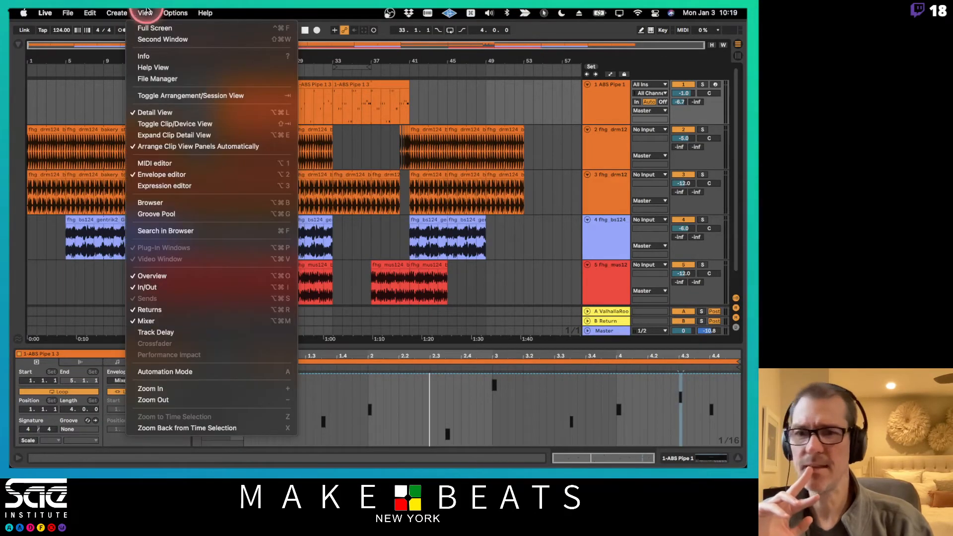
pyautogui.click(159, 175)
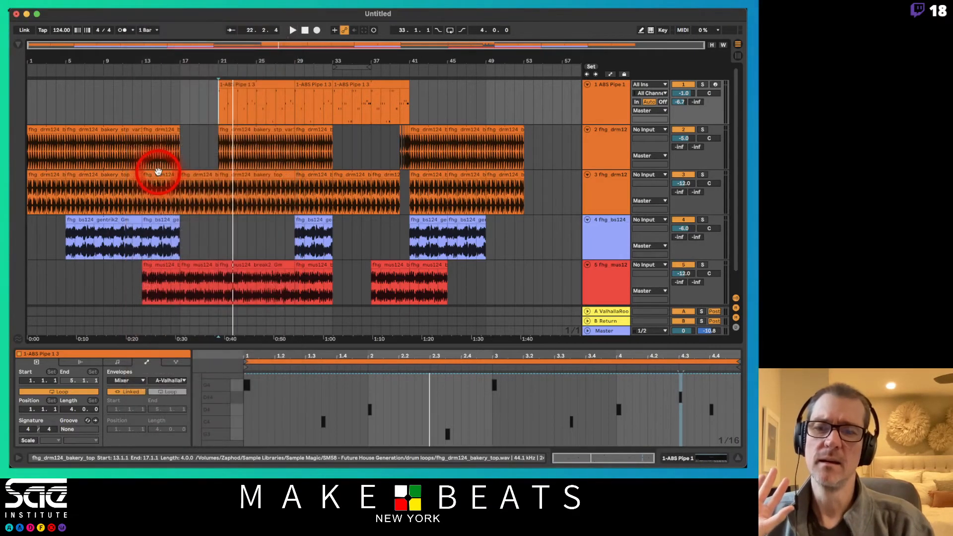
# Show the Info View, read the MIDI Arrangement Overdub description, and hide the Info View again.
pyautogui.click(219, 273)
pyautogui.press('super+alt+l')
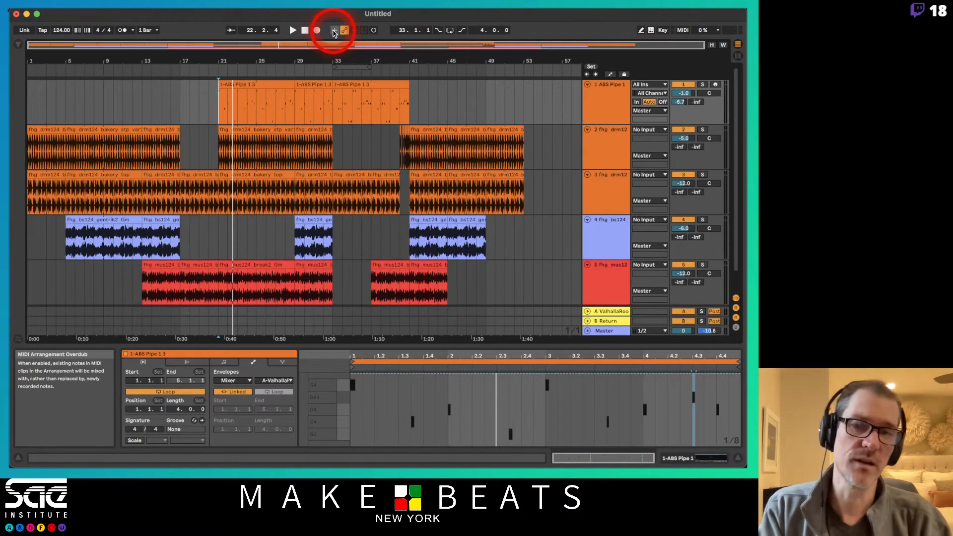
pyautogui.press('super+shift+slash')
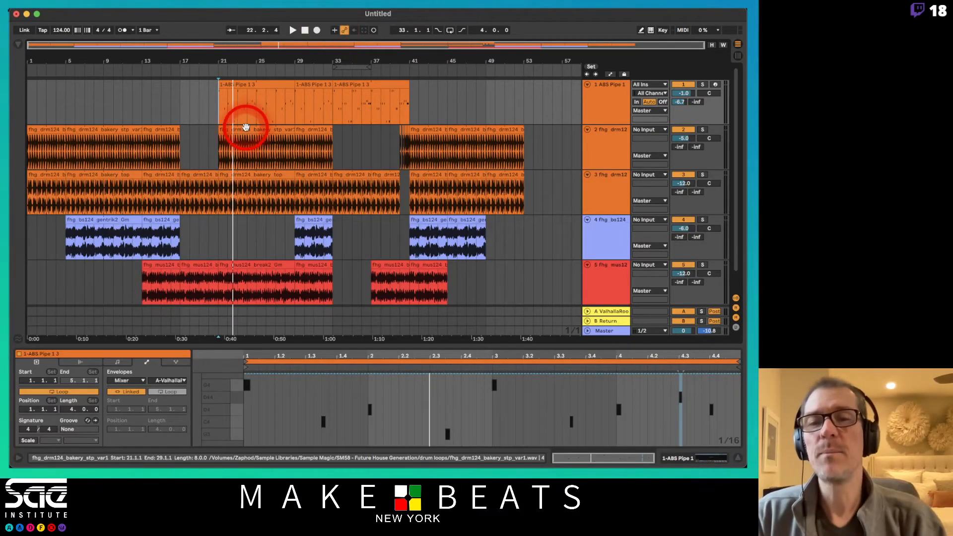
# Place the insert marker at bar 21 and arm the ABS Pipe track for recording.
pyautogui.click(221, 97)
pyautogui.moveTo(216, 103)
pyautogui.mouseDown()
pyautogui.moveTo(278, 99)
pyautogui.moveTo(224, 103)
pyautogui.moveTo(236, 69)
pyautogui.moveTo(222, 103)
pyautogui.mouseUp()
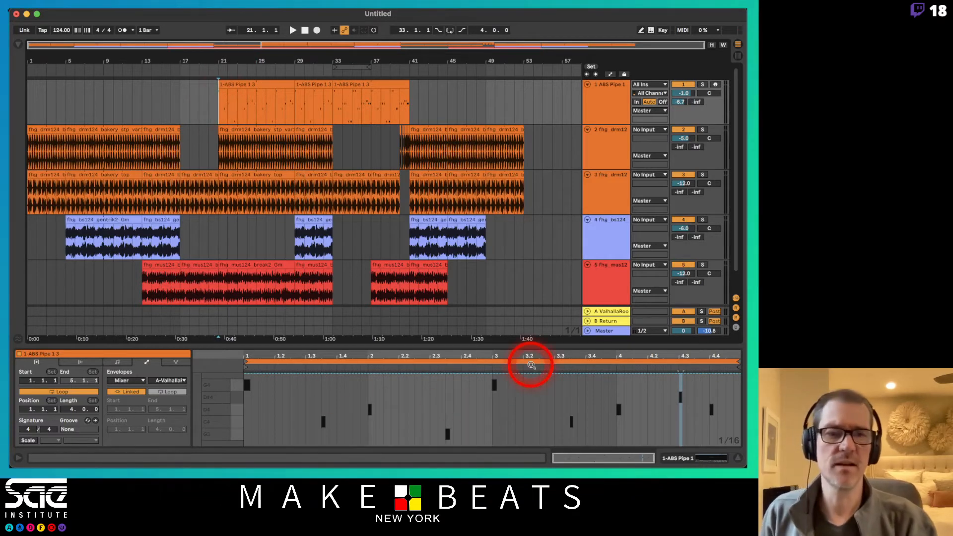
pyautogui.click(715, 85)
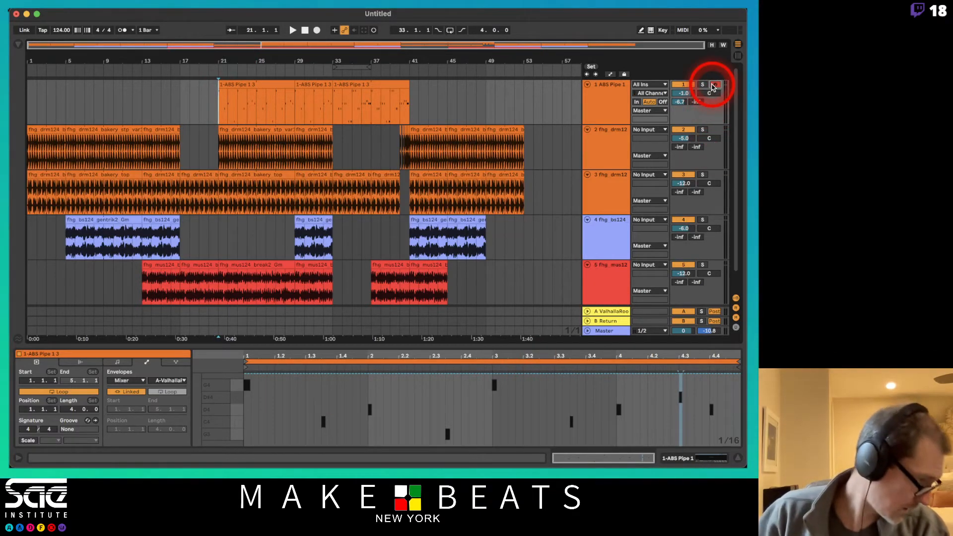
# Try recording over the first ABS Pipe clip from bar 21 without MIDI Arrangement Overdub, and discard the take.
pyautogui.press('space')
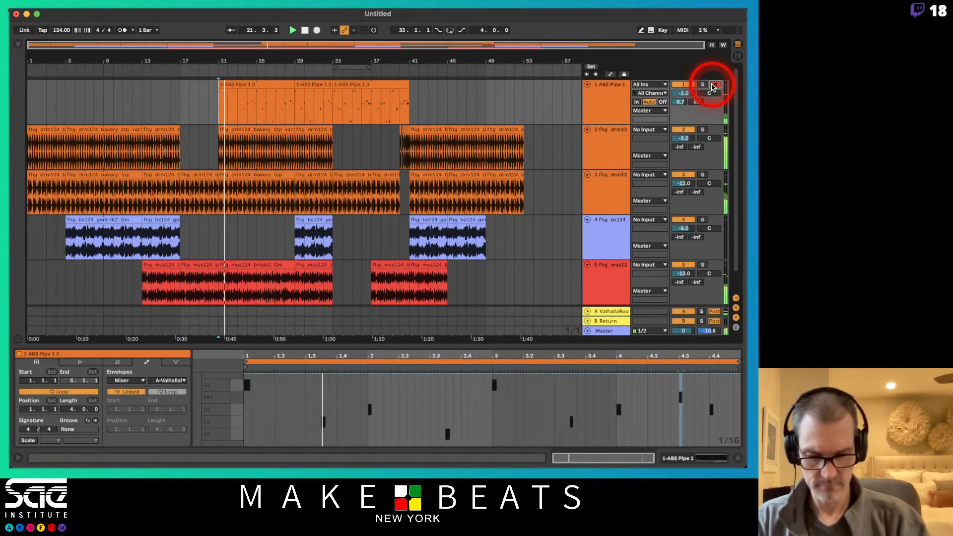
pyautogui.press('F9')
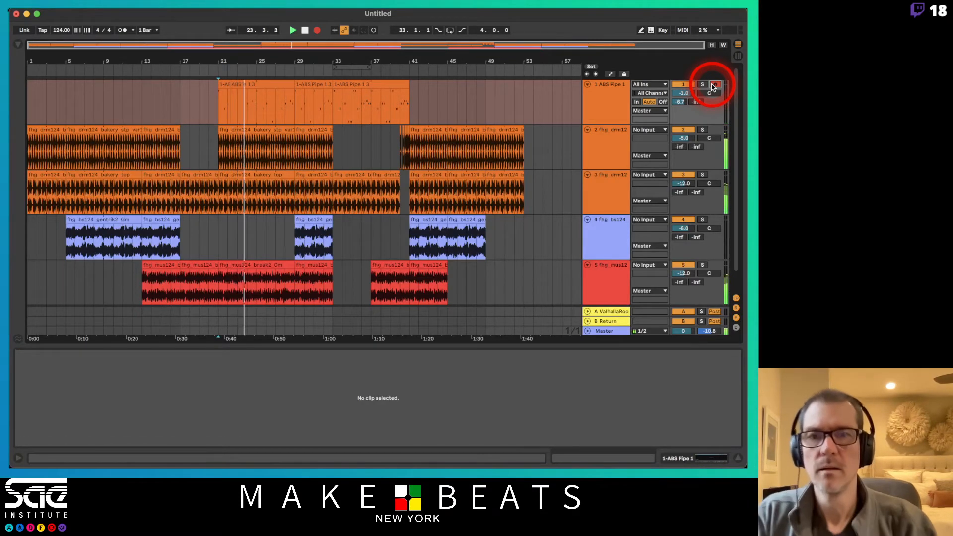
pyautogui.press('F9')
pyautogui.press('space')
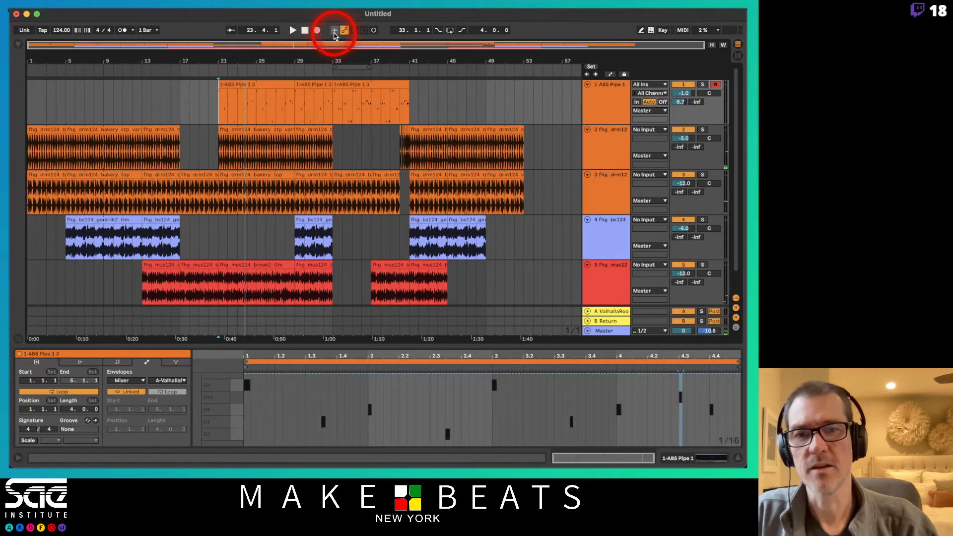
# Enable MIDI Arrangement Overdub and record from bar 21 to bar 29 over the first ABS Pipe clip.
pyautogui.click(334, 29)
pyautogui.press('space')
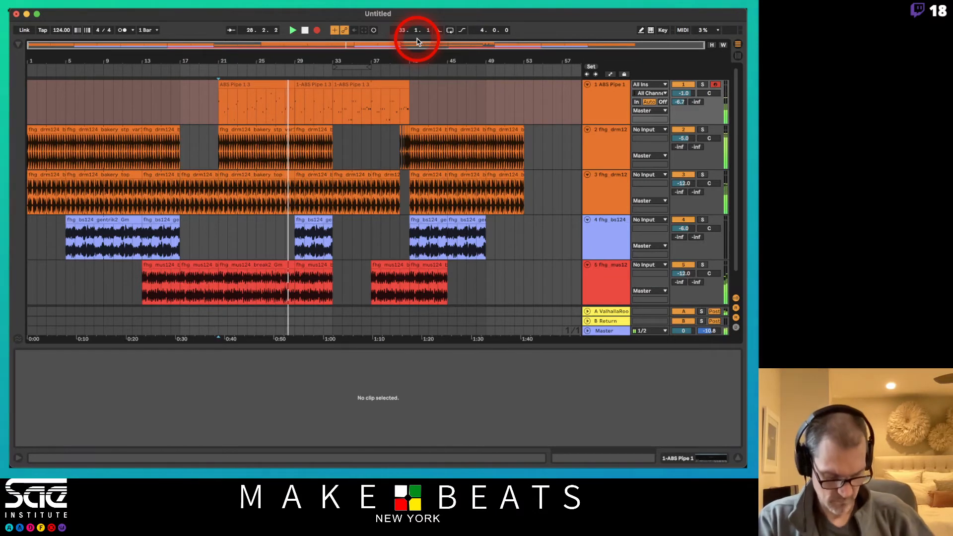
pyautogui.press('space')
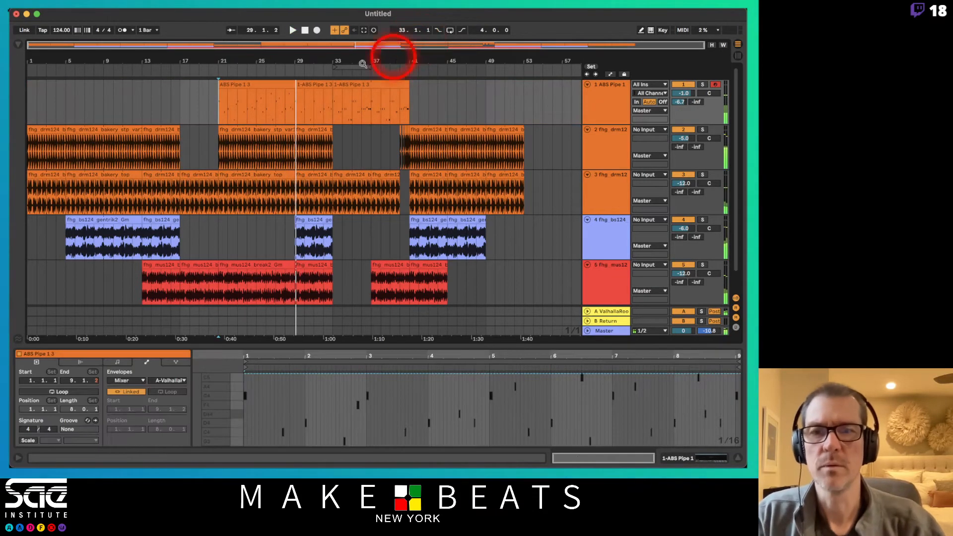
# Play back the overdubbed ABS Pipe clip and select all its notes in the note editor.
pyautogui.click(264, 84)
pyautogui.press('space')
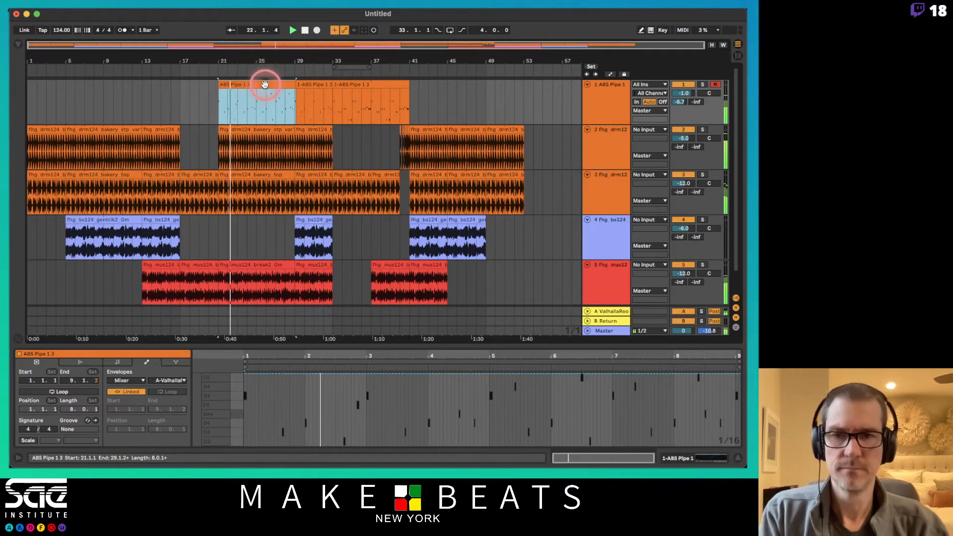
pyautogui.click(298, 410)
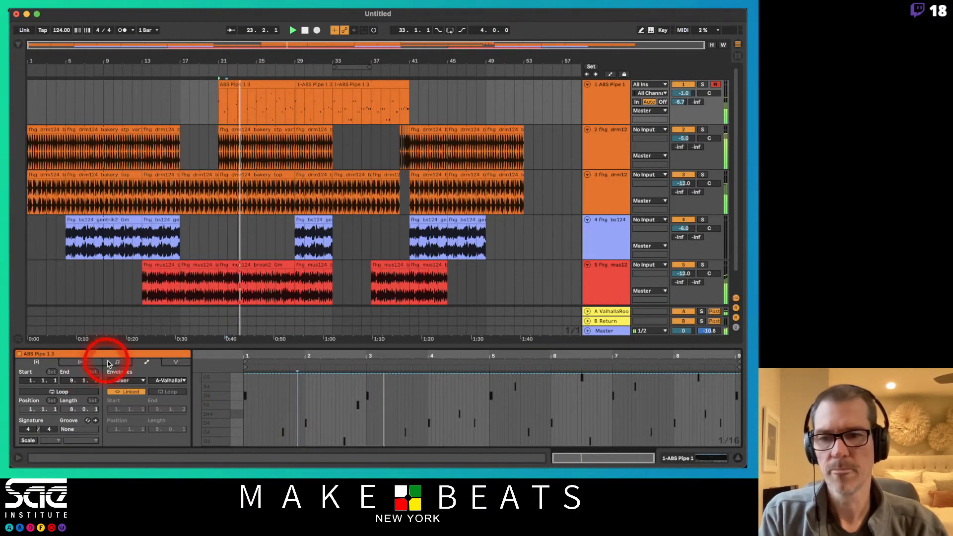
pyautogui.click(117, 362)
pyautogui.click(332, 395)
pyautogui.press('super+a')
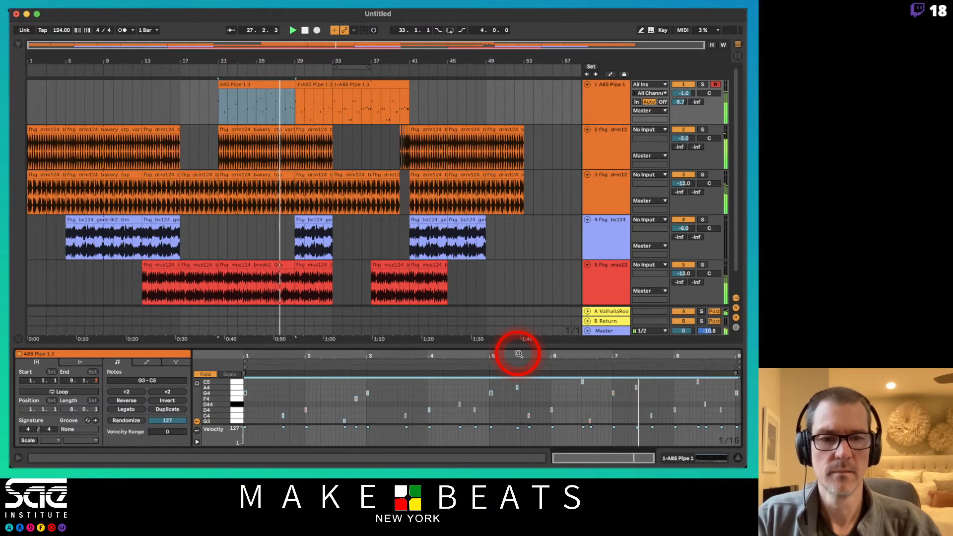
# Move the A4 note shortly after the clip's bar 5 one 1/16 grid step earlier, and stop playback.
pyautogui.moveTo(518, 354); pyautogui.dragTo(470, 349)
pyautogui.press('space')
pyautogui.click(479, 388)
pyautogui.press('Left')
pyautogui.press('space')
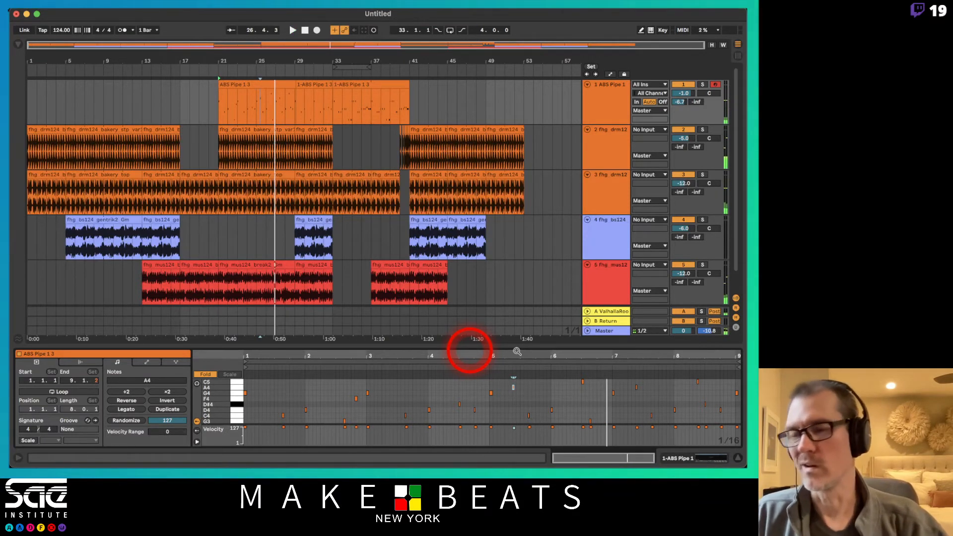
# Turn off MIDI Arrangement Overdub and toggle Automation Arm, leaving it off.
pyautogui.click(335, 30)
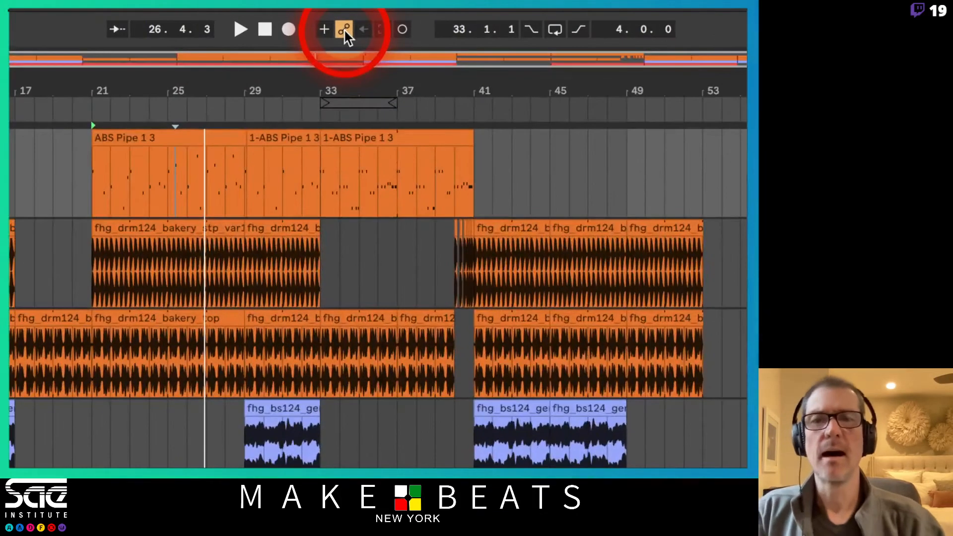
pyautogui.click(344, 31)
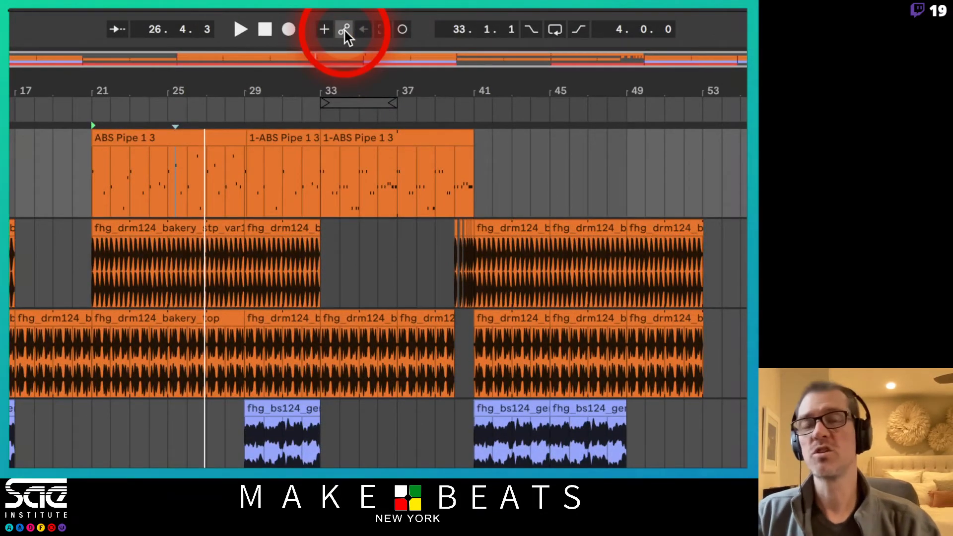
pyautogui.click(345, 30)
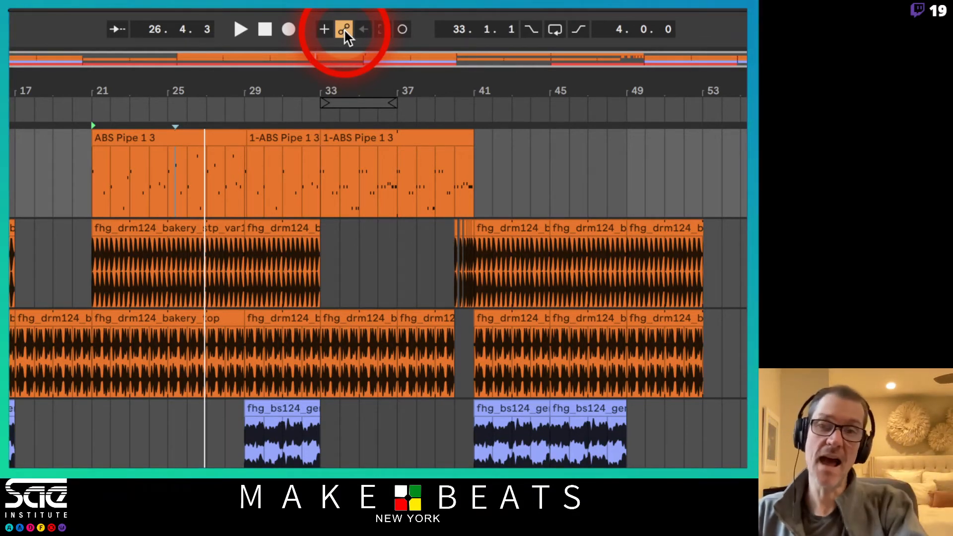
pyautogui.click(345, 31)
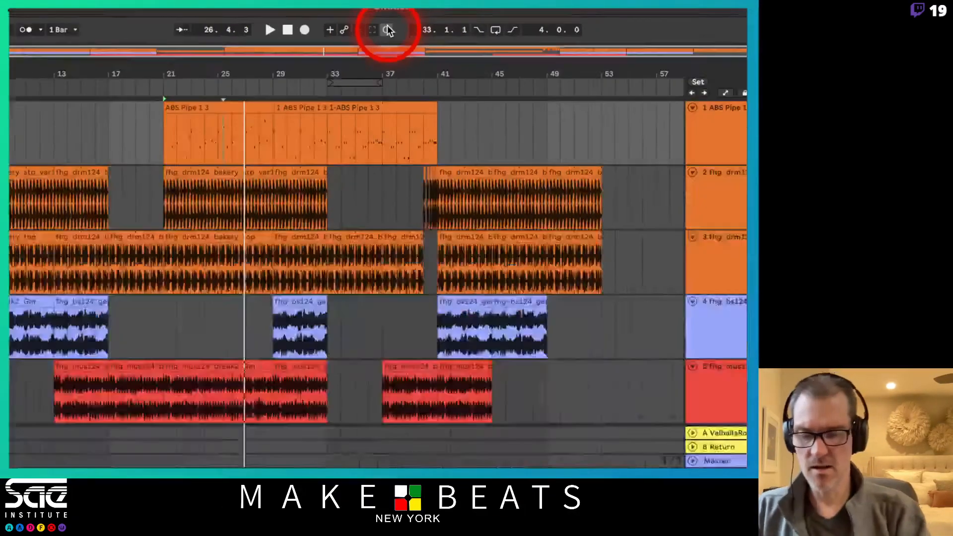
# Look at the loop start position in Session View and return to Arrangement View.
pyautogui.press('Tab')
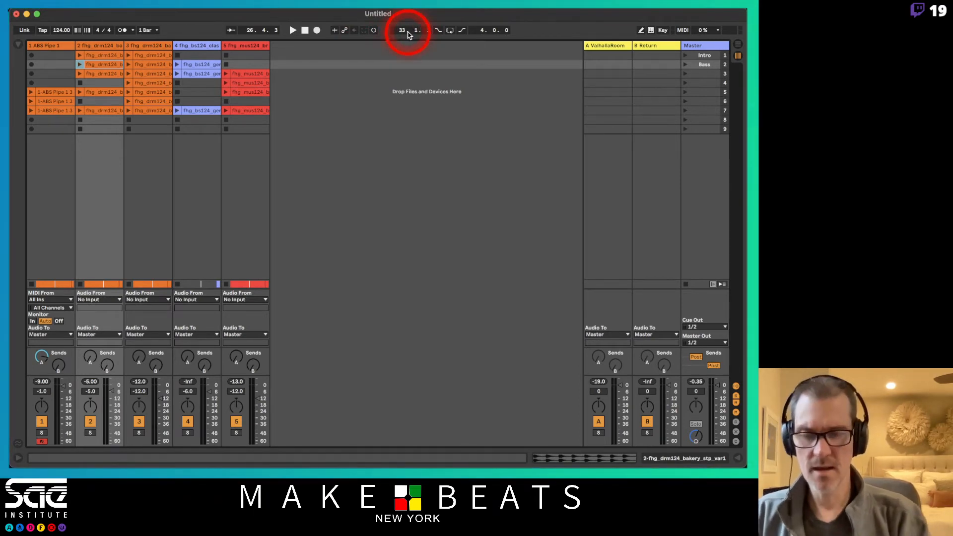
pyautogui.moveTo(407, 33); pyautogui.dragTo(397, 34)
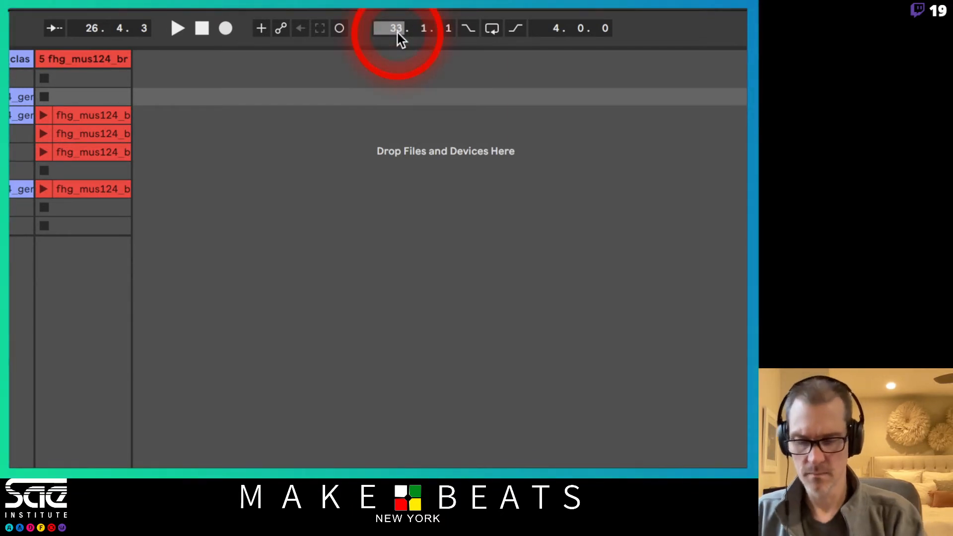
pyautogui.press('Tab')
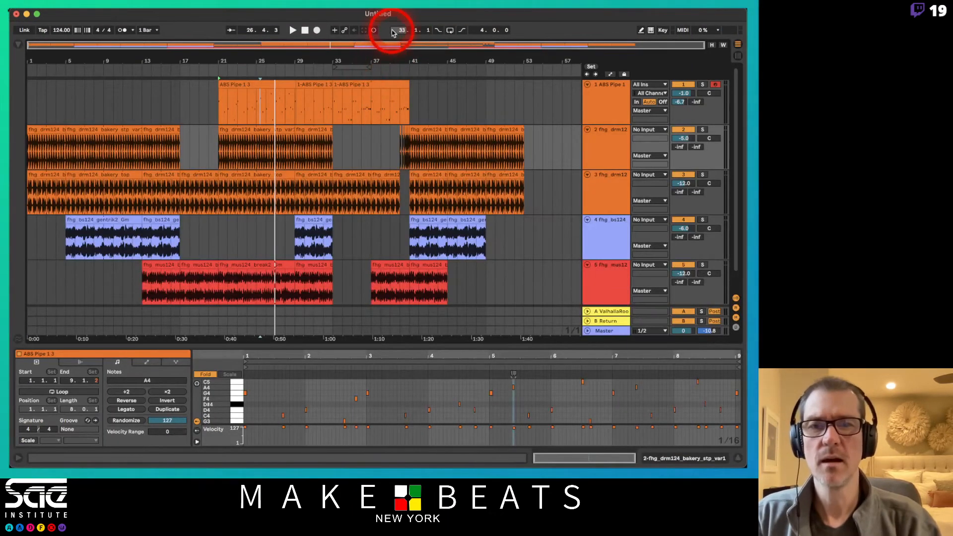
# Move the arrangement loop's start to bar 17 and turn the loop on.
pyautogui.moveTo(391, 32); pyautogui.dragTo(397, 31)
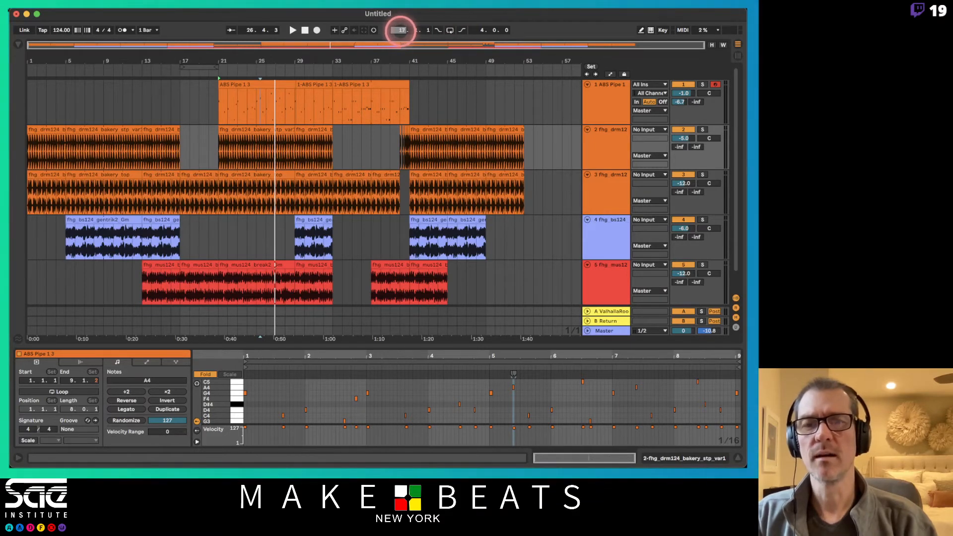
pyautogui.moveTo(401, 30); pyautogui.dragTo(401, 31)
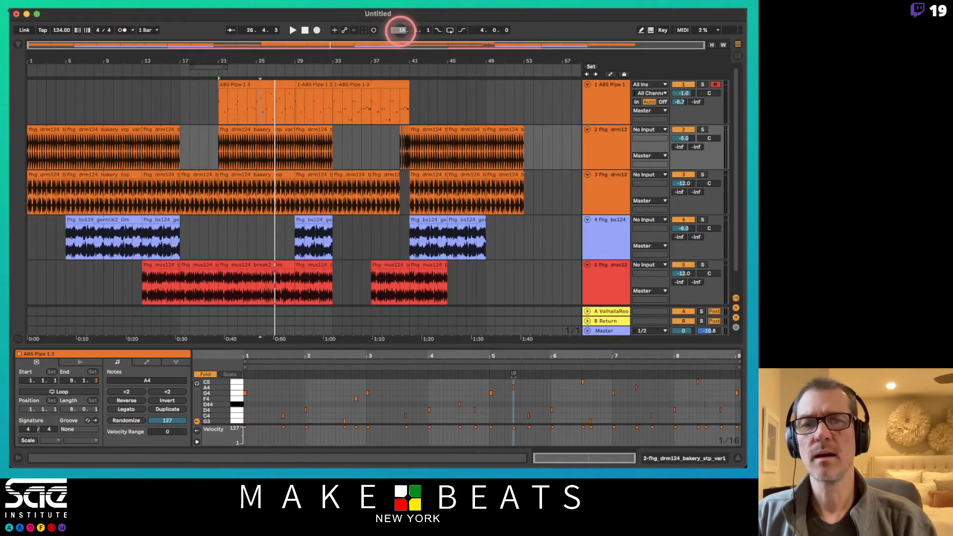
pyautogui.click(445, 32)
pyautogui.click(449, 31)
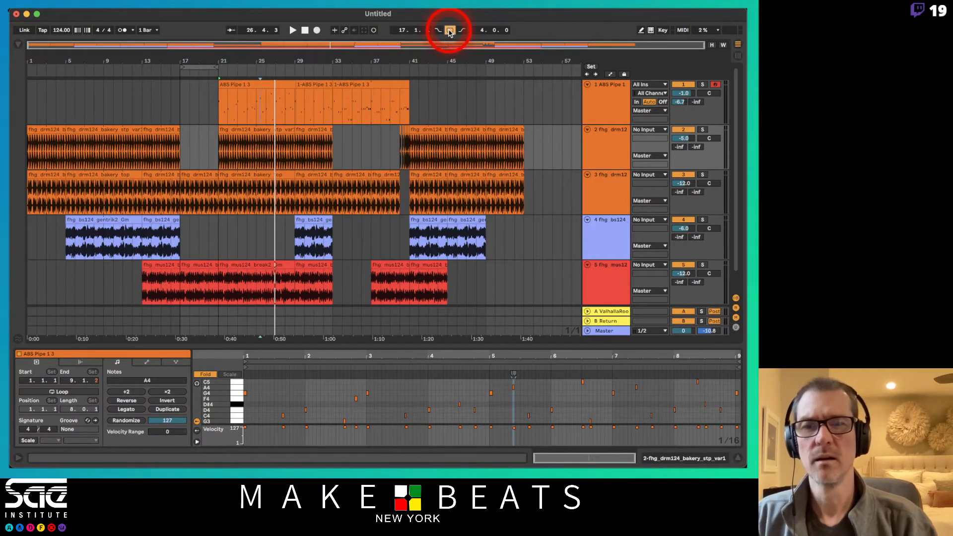
pyautogui.click(450, 32)
pyautogui.click(450, 32)
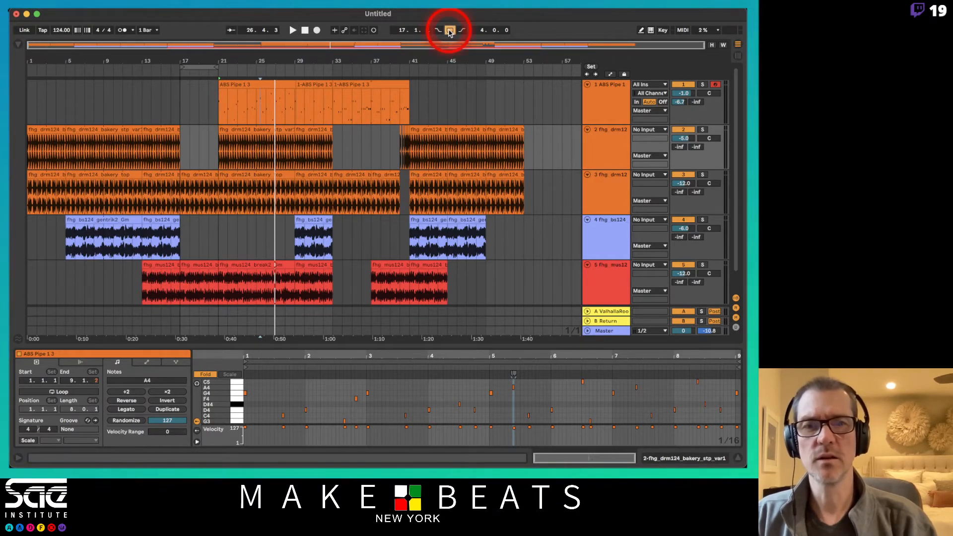
# Look at the loop length and loop start position values.
pyautogui.click(482, 31)
pyautogui.write('1')
pyautogui.press('Return')
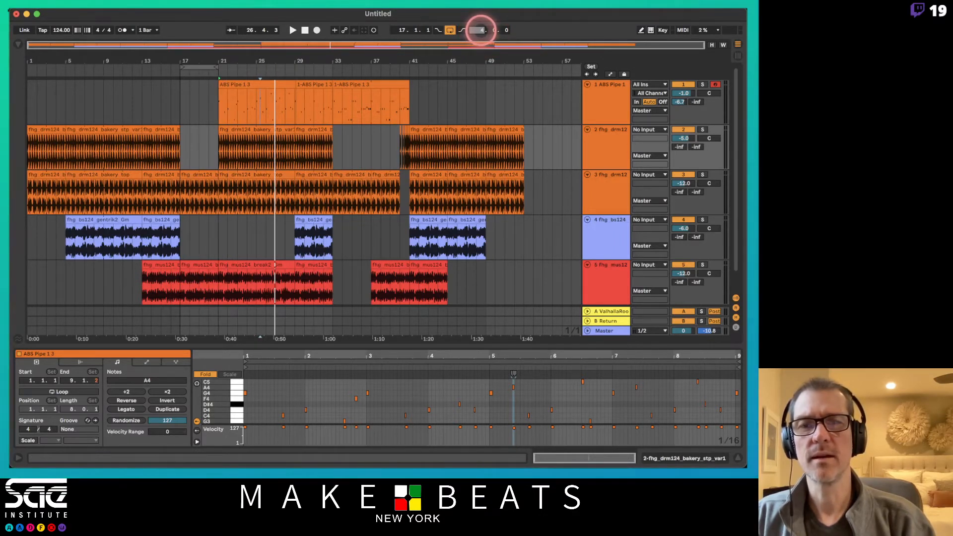
pyautogui.moveTo(396, 33); pyautogui.dragTo(396, 30)
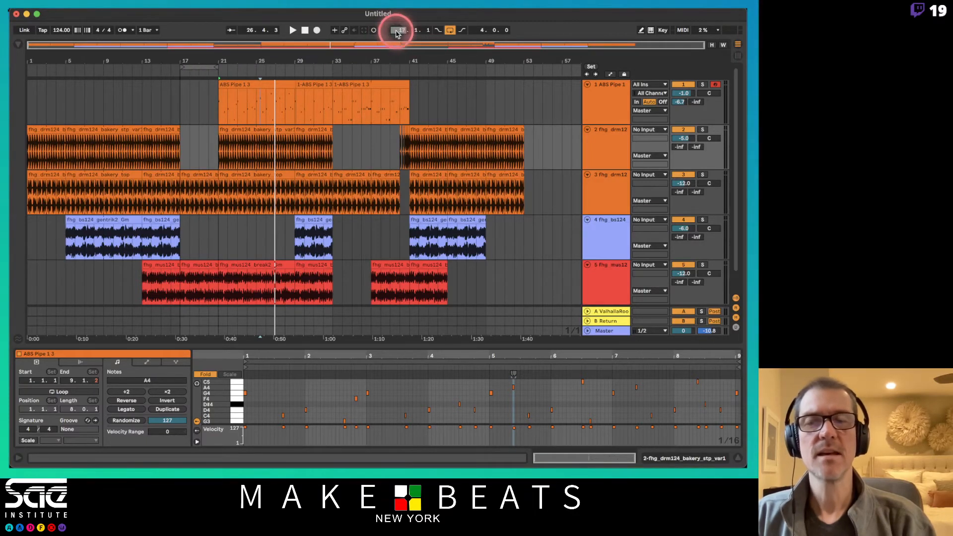
# Stretch the loop brace to span bars 13 to 25, and return it to bars 17 to 21.
pyautogui.click(205, 68)
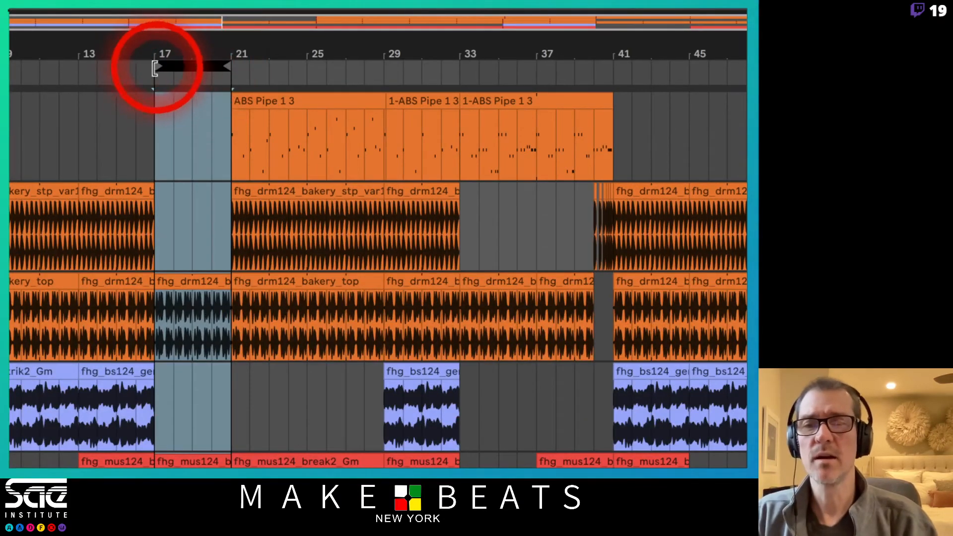
pyautogui.moveTo(155, 68); pyautogui.dragTo(85, 68)
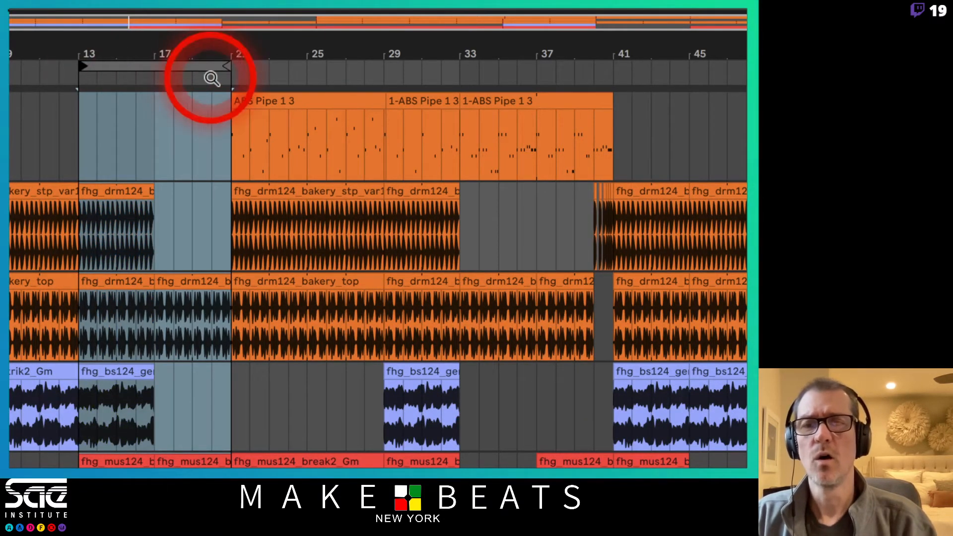
pyautogui.moveTo(230, 66); pyautogui.dragTo(305, 65)
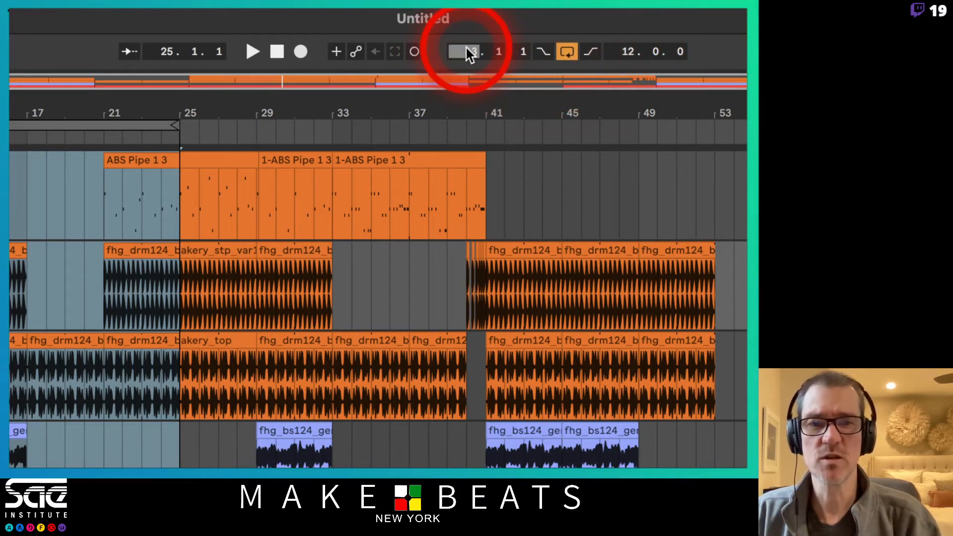
pyautogui.moveTo(465, 46); pyautogui.dragTo(465, 46)
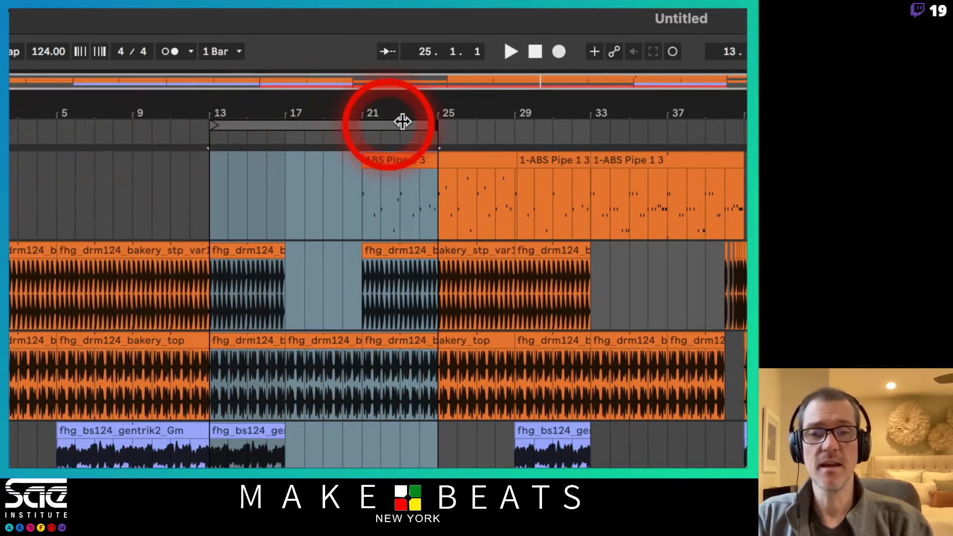
pyautogui.moveTo(433, 123); pyautogui.dragTo(320, 124)
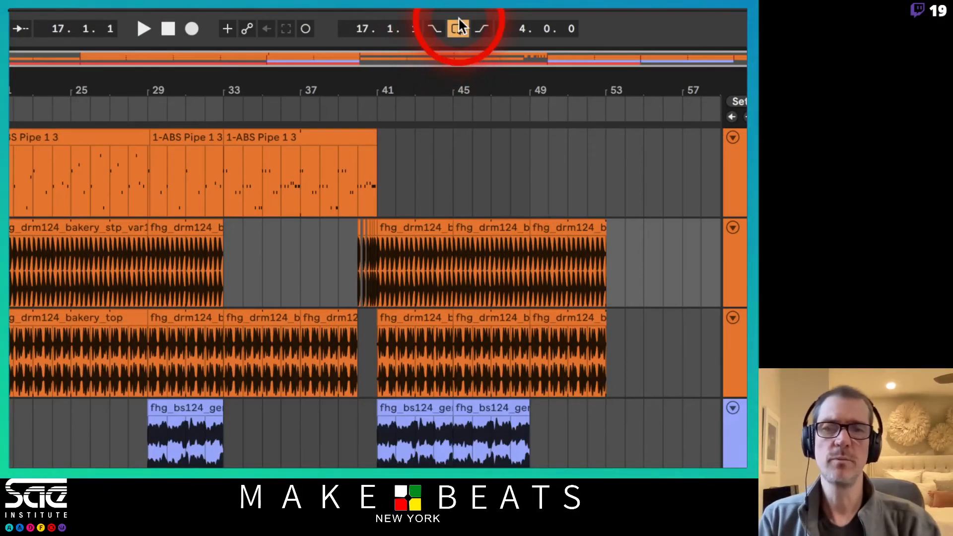
# Toggle the loop, punch-in and punch-out switches in turn, leaving only the loop on.
pyautogui.click(450, 30)
pyautogui.click(458, 30)
pyautogui.click(459, 30)
pyautogui.click(459, 29)
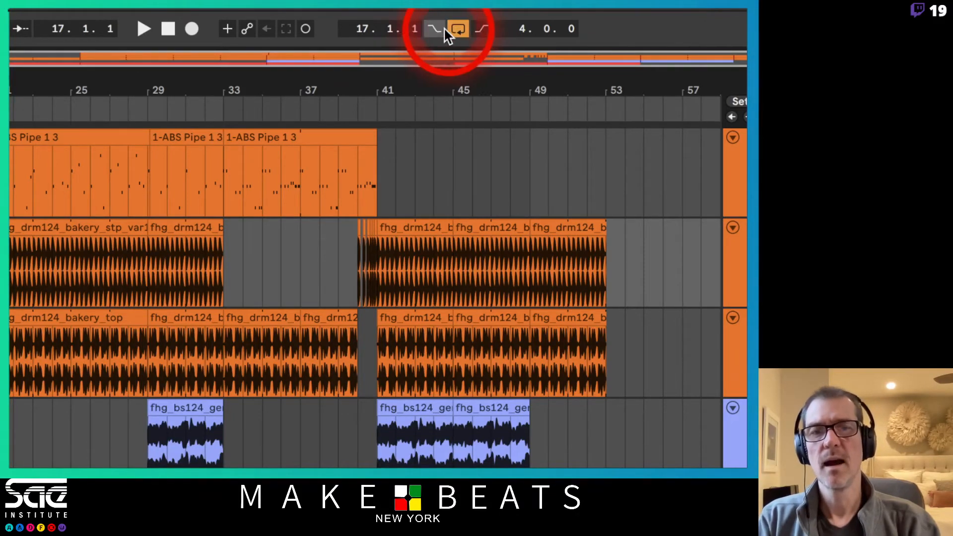
pyautogui.click(439, 31)
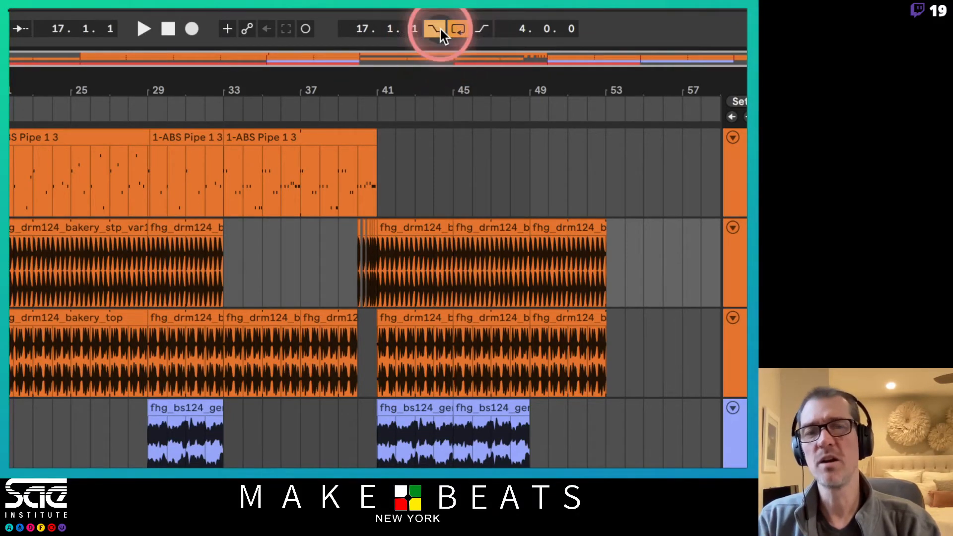
pyautogui.click(440, 31)
pyautogui.click(480, 28)
pyautogui.click(477, 28)
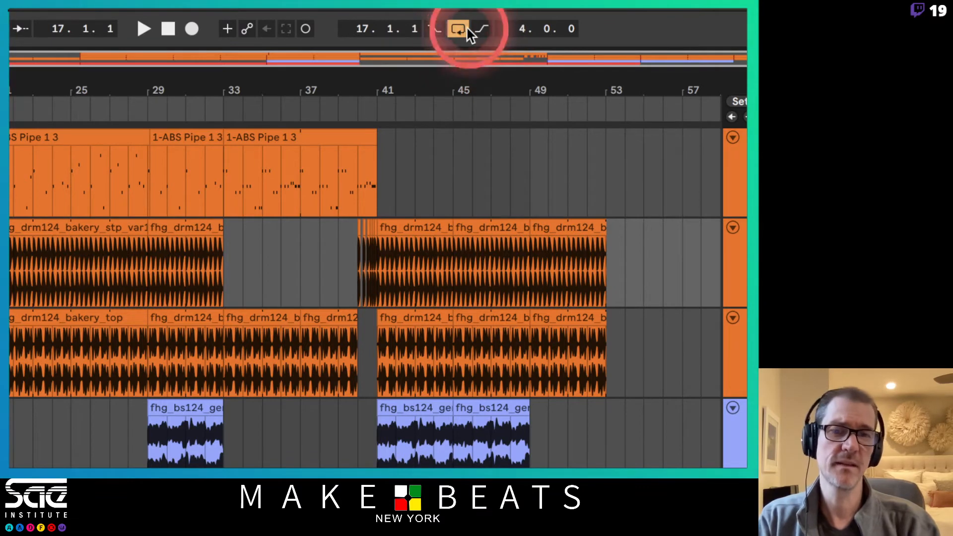
# Replace looping with punch-in at bar 17, and play the arrangement briefly from bar 16.
pyautogui.click(459, 29)
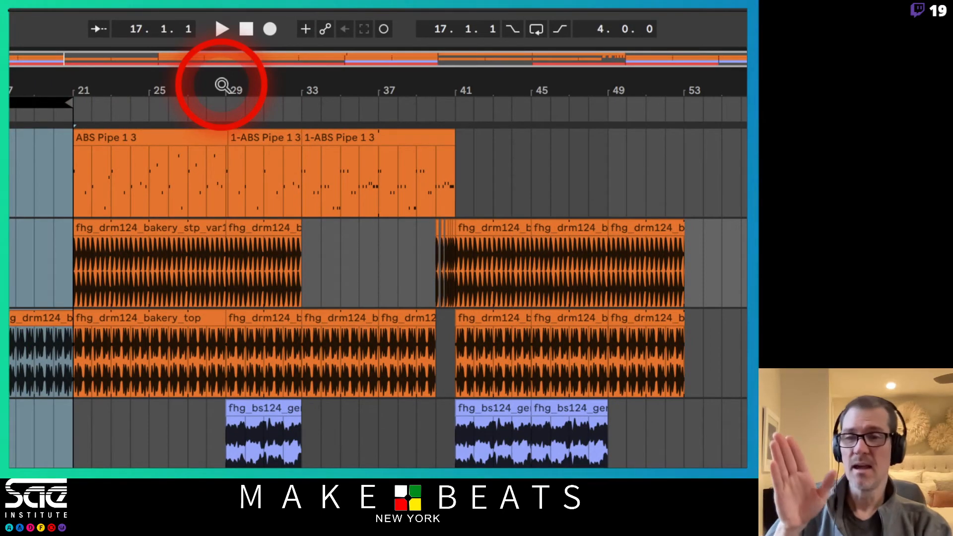
pyautogui.click(511, 31)
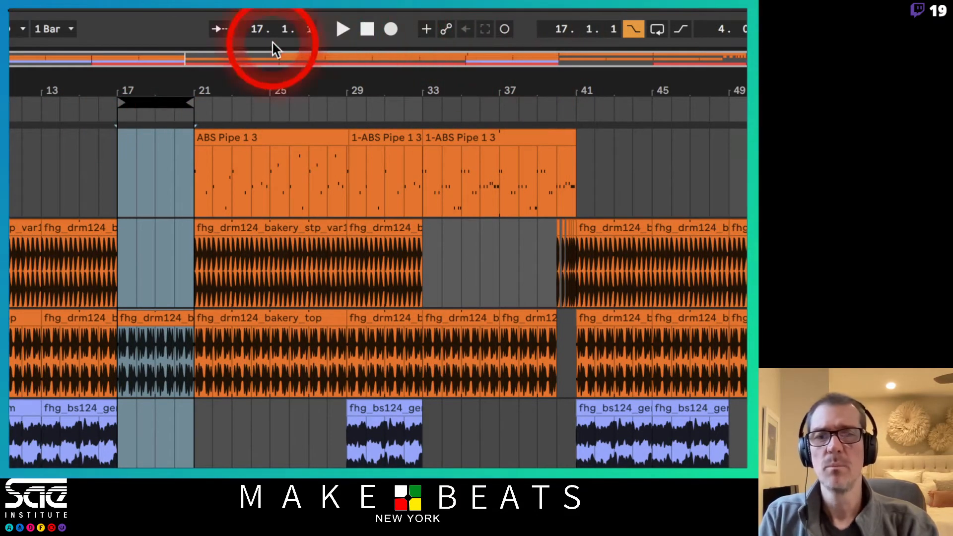
pyautogui.click(43, 155)
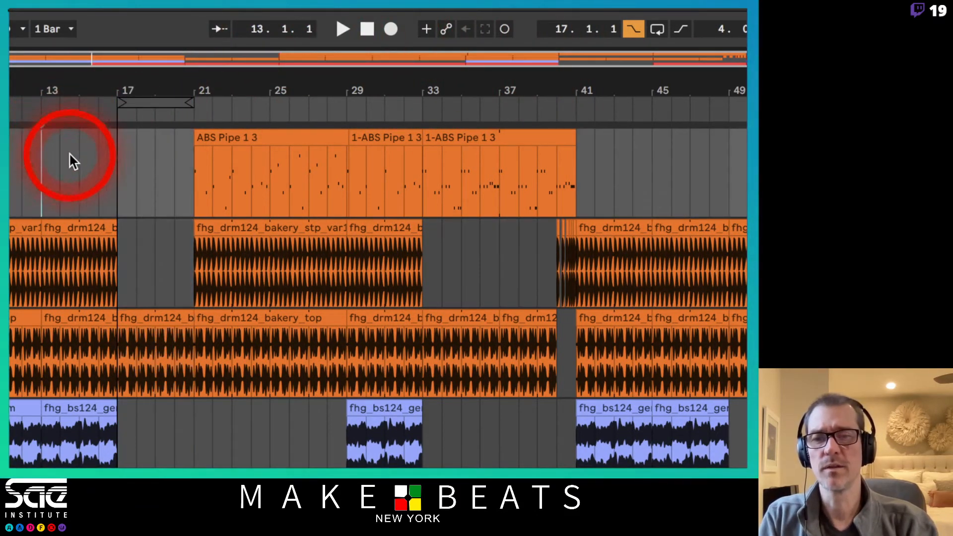
pyautogui.click(93, 161)
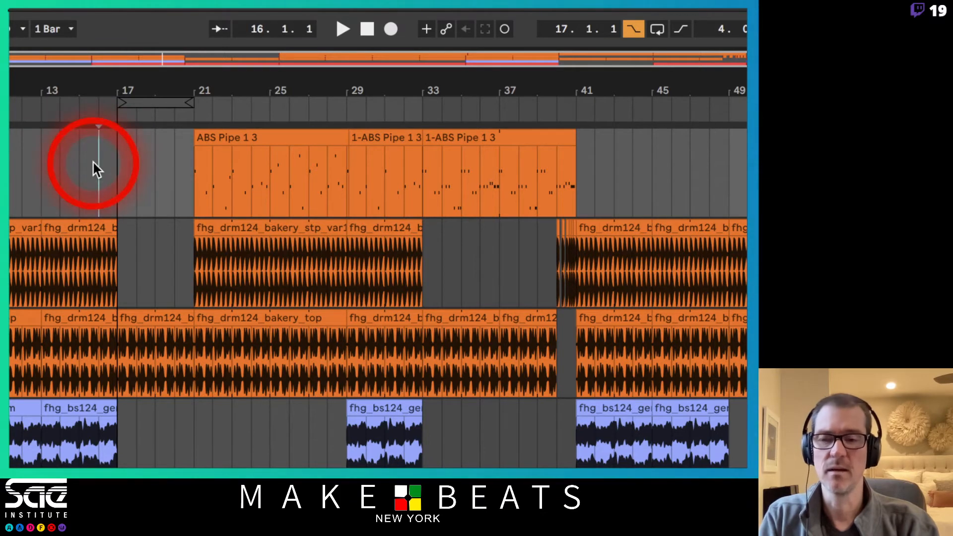
pyautogui.press('space')
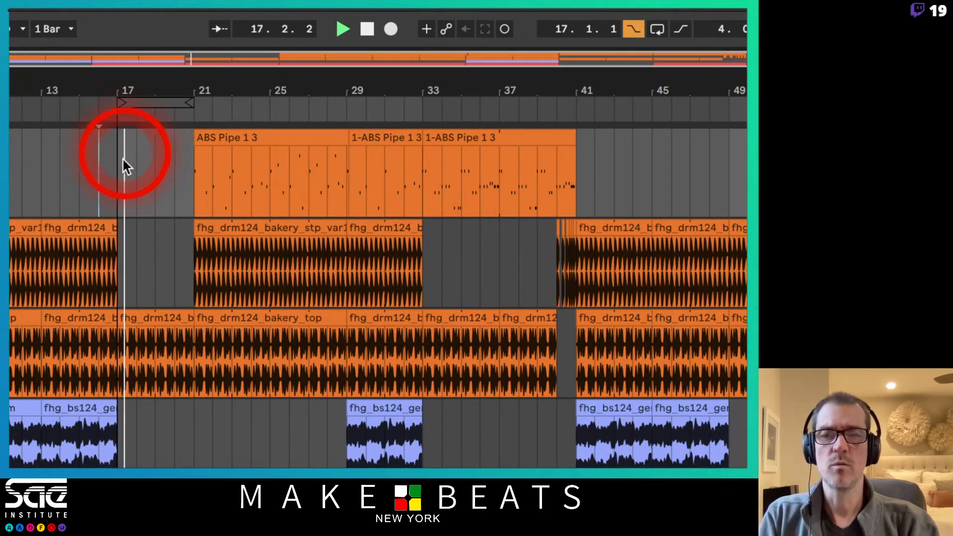
pyautogui.press('space')
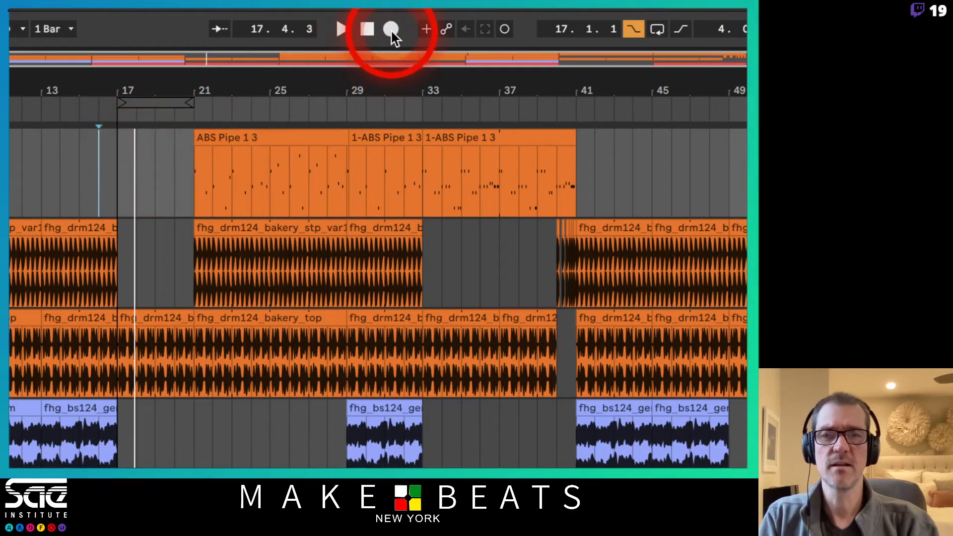
# Record a take on the ABS Pipe track from bar 16 with punch-in active, and undo it.
pyautogui.click(391, 30)
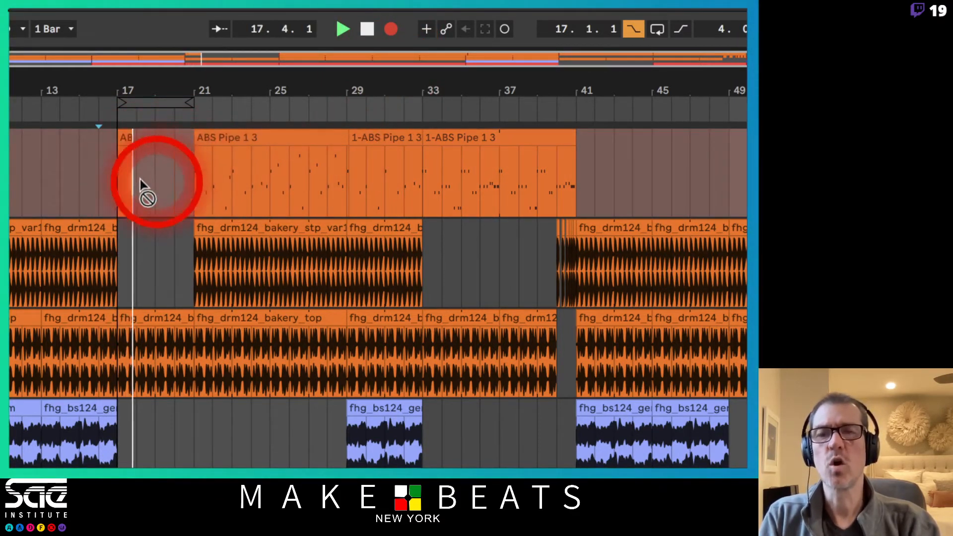
pyautogui.press('space')
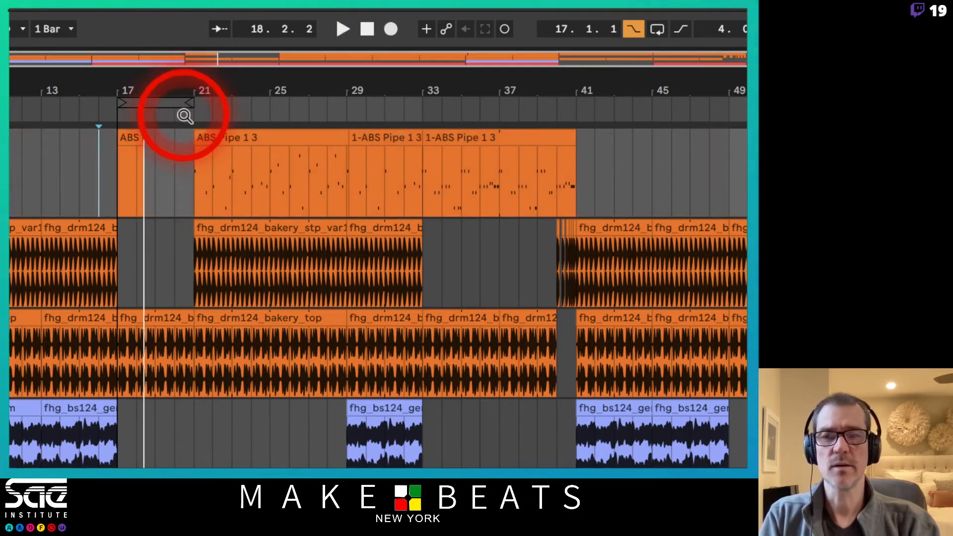
pyautogui.hotkey('ctrl', 'z')
# Record a punched take over bars 17 to 19 on the ABS Pipe track, starting from bar 16, and turn both punch switches off.
pyautogui.moveTo(192, 101); pyautogui.dragTo(153, 101)
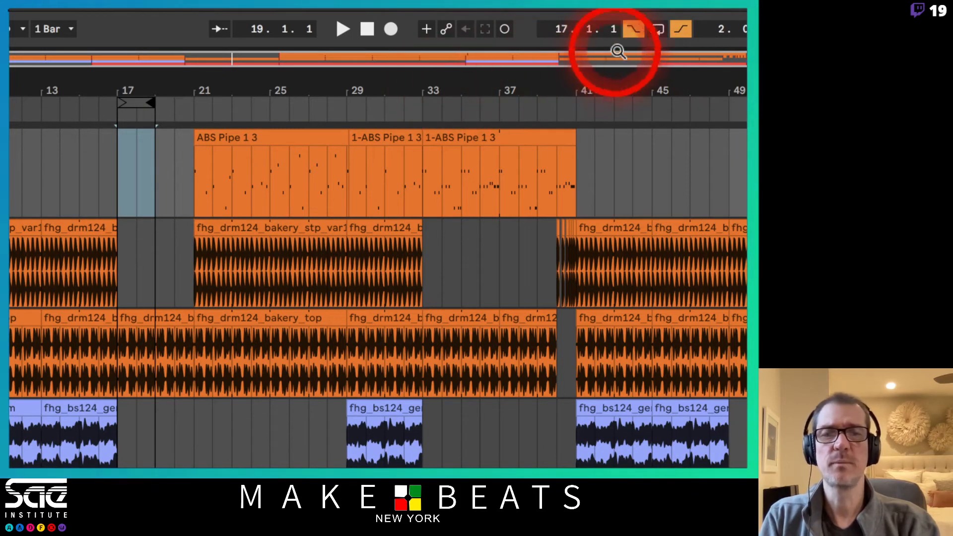
pyautogui.click(99, 144)
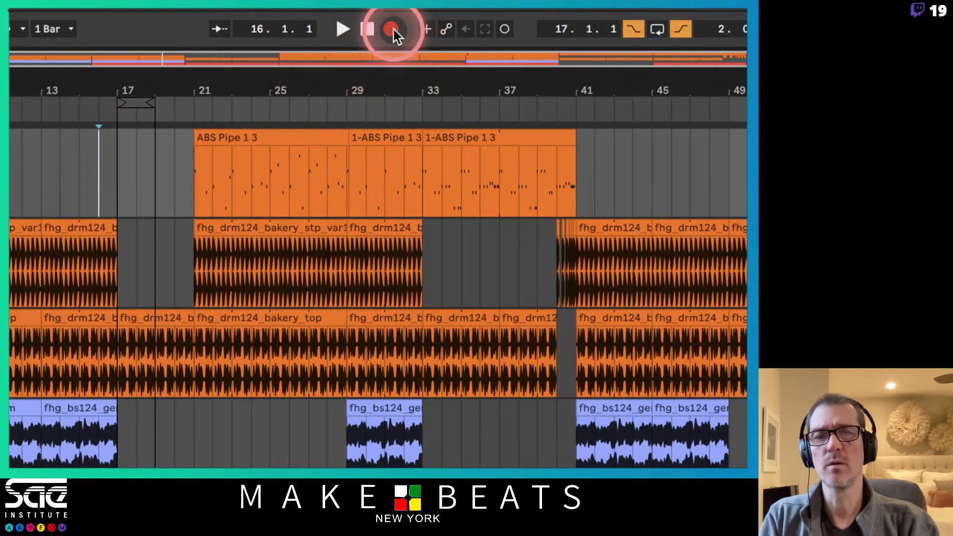
pyautogui.click(345, 29)
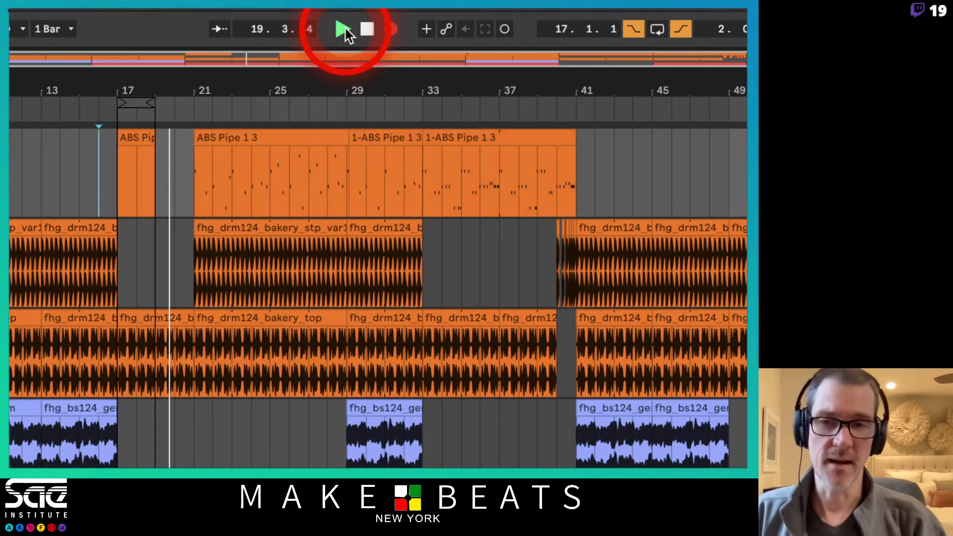
pyautogui.press('space')
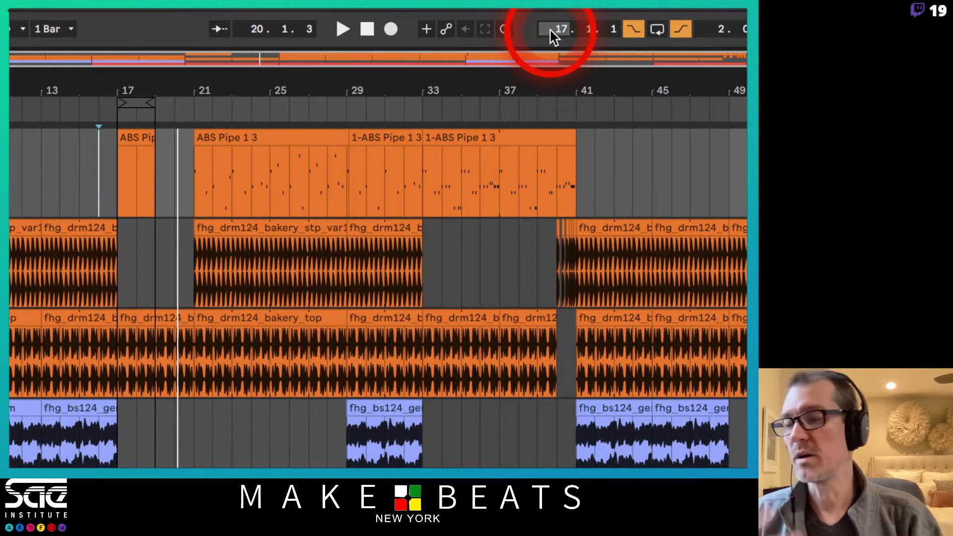
pyautogui.click(677, 29)
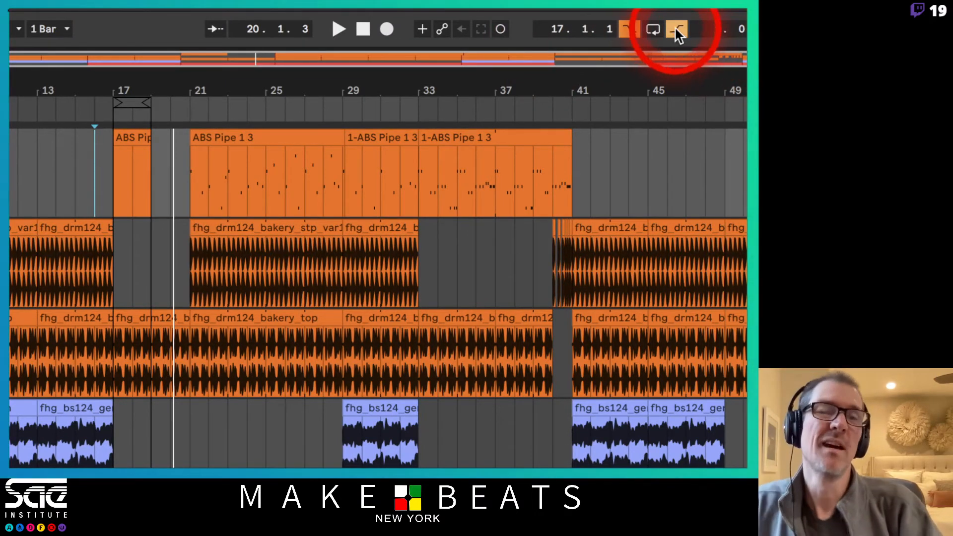
pyautogui.click(630, 29)
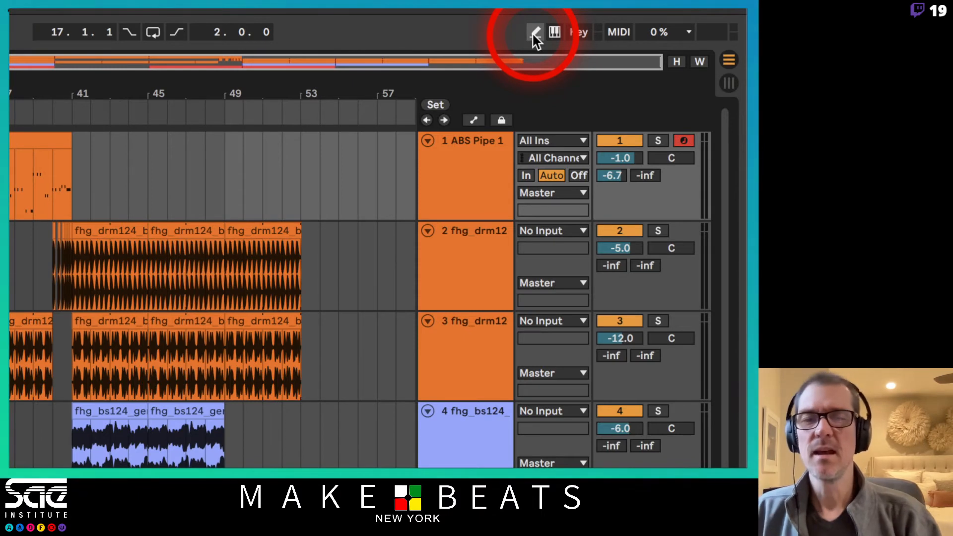
# Toggle Draw Mode on and off, and try the Computer MIDI Keyboard with a couple of notes, leaving it off.
pyautogui.click(534, 34)
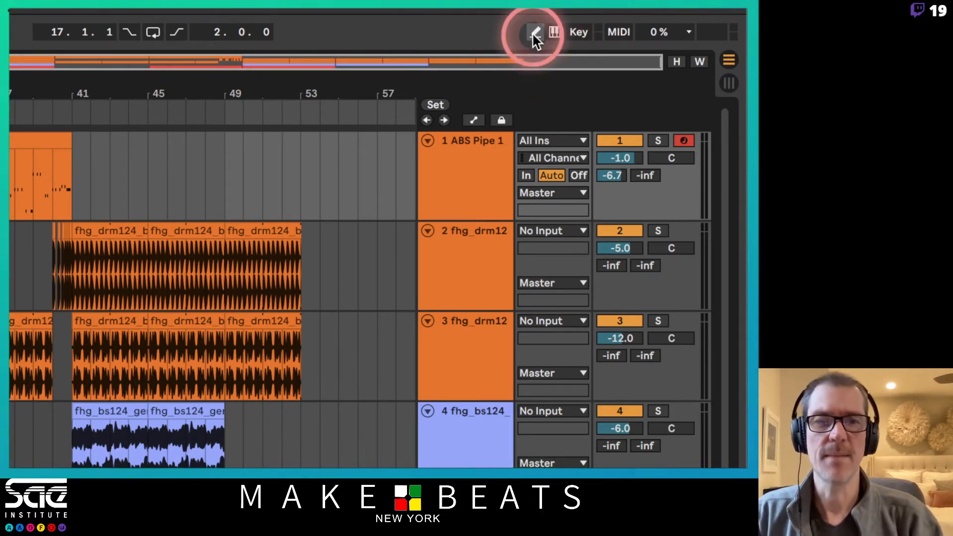
pyautogui.click(534, 33)
pyautogui.click(555, 31)
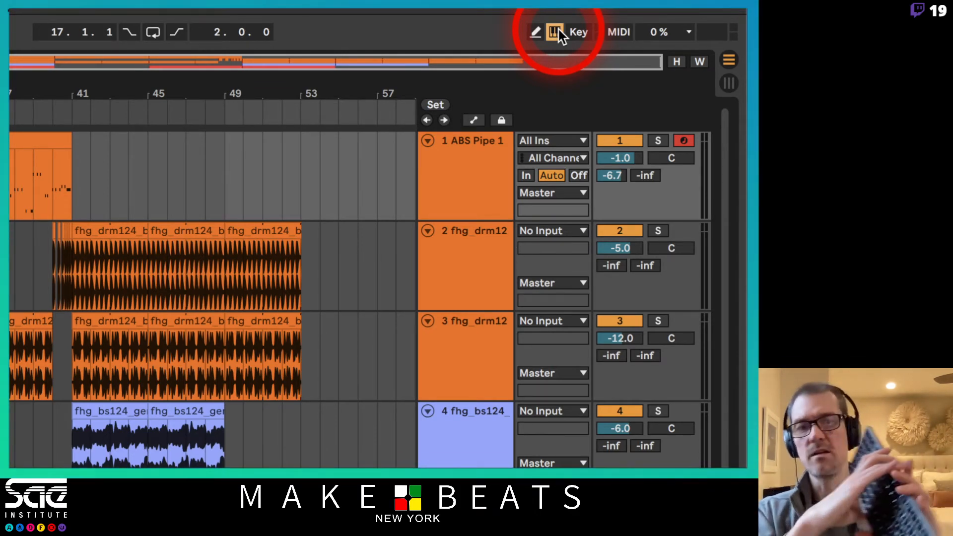
pyautogui.press('a')
pyautogui.press('s')
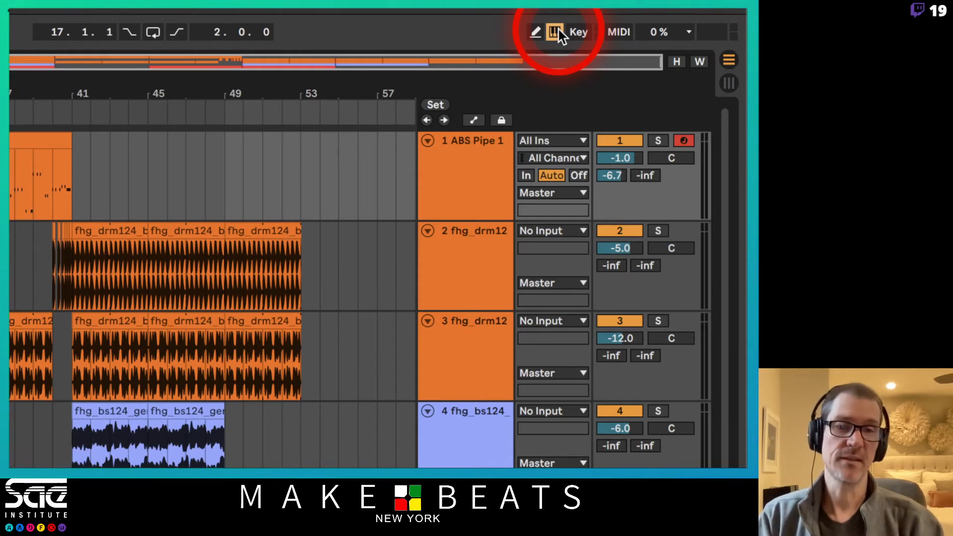
pyautogui.click(556, 31)
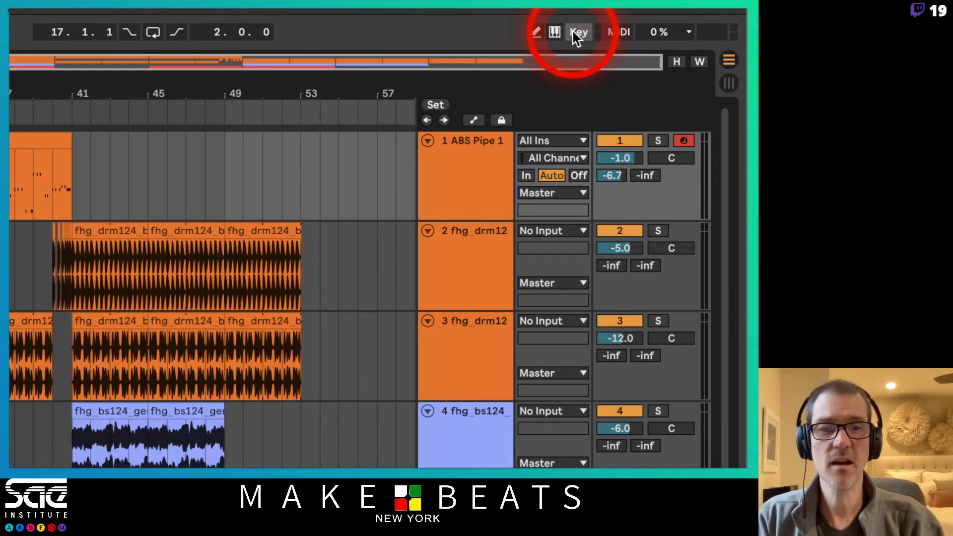
# Show the key mapping assignments and switch to MIDI Map Mode.
pyautogui.click(573, 31)
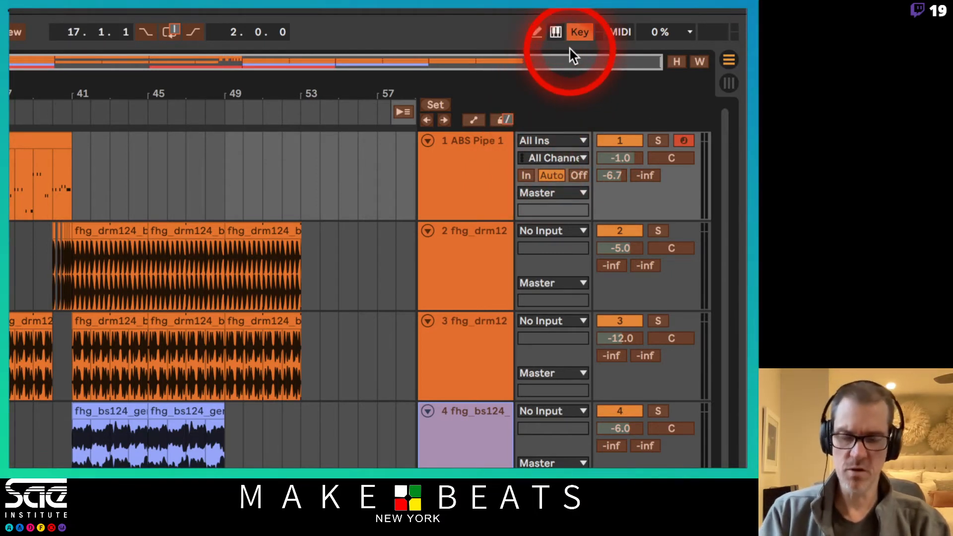
pyautogui.click(169, 276)
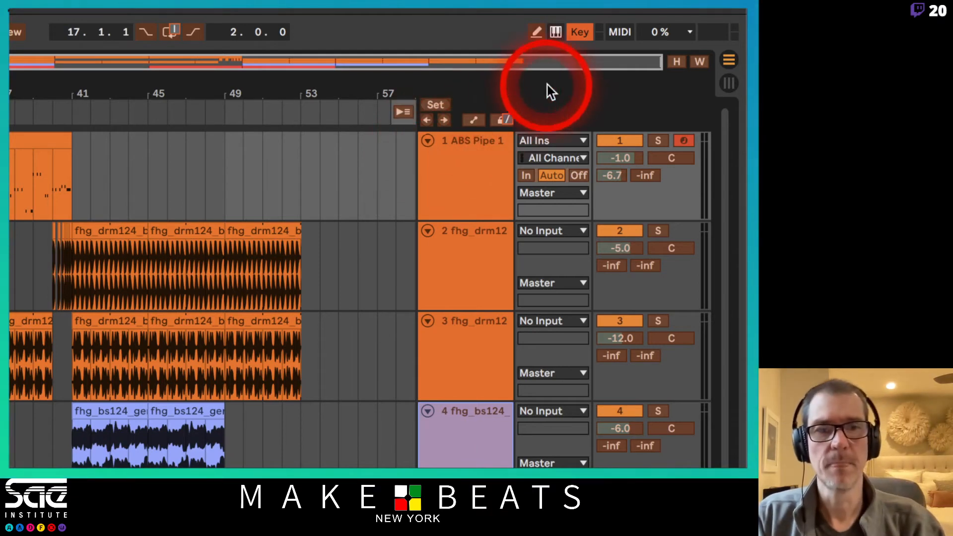
pyautogui.click(614, 35)
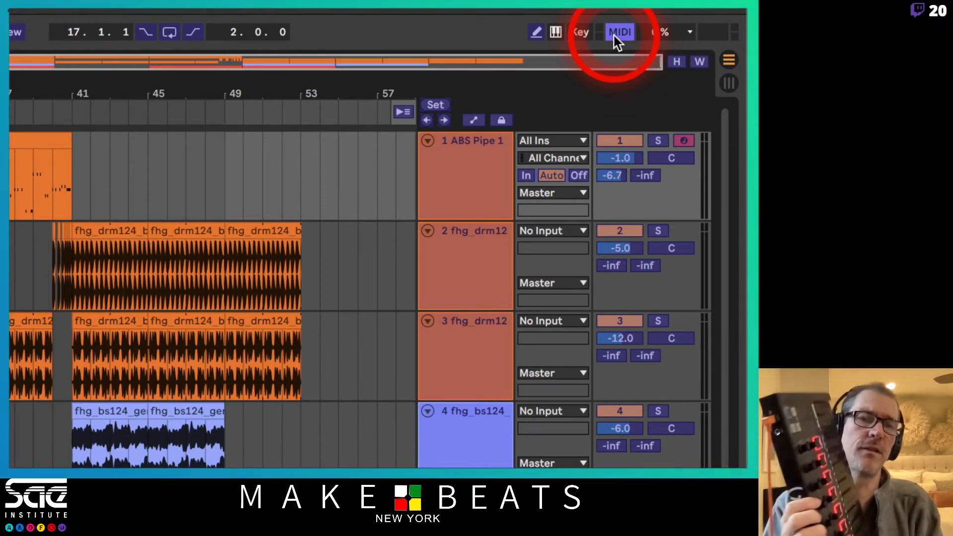
# Map the ABS Pipe track's volume to hardware controller 1/112 and then to 1/74, leaving MIDI Map Mode to try each mapping.
pyautogui.click(629, 157)
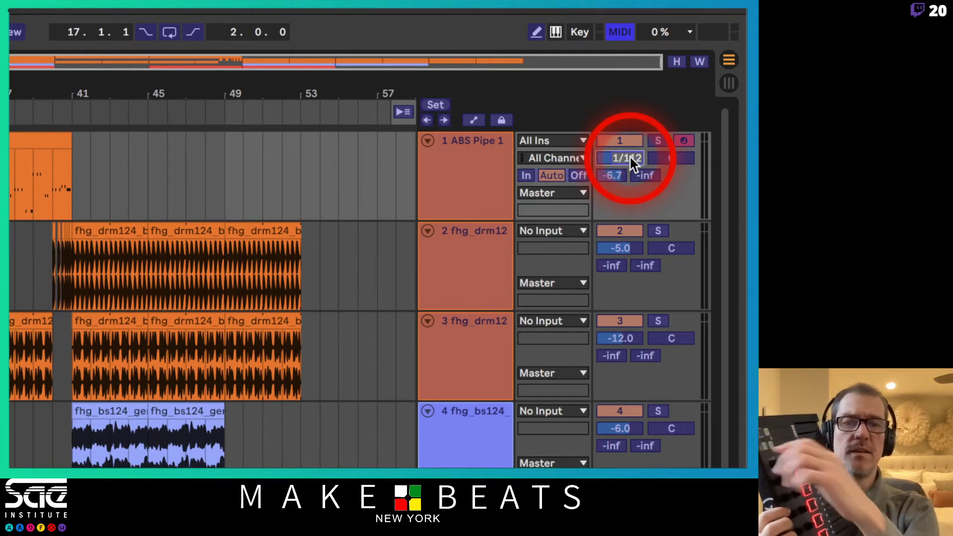
pyautogui.click(620, 31)
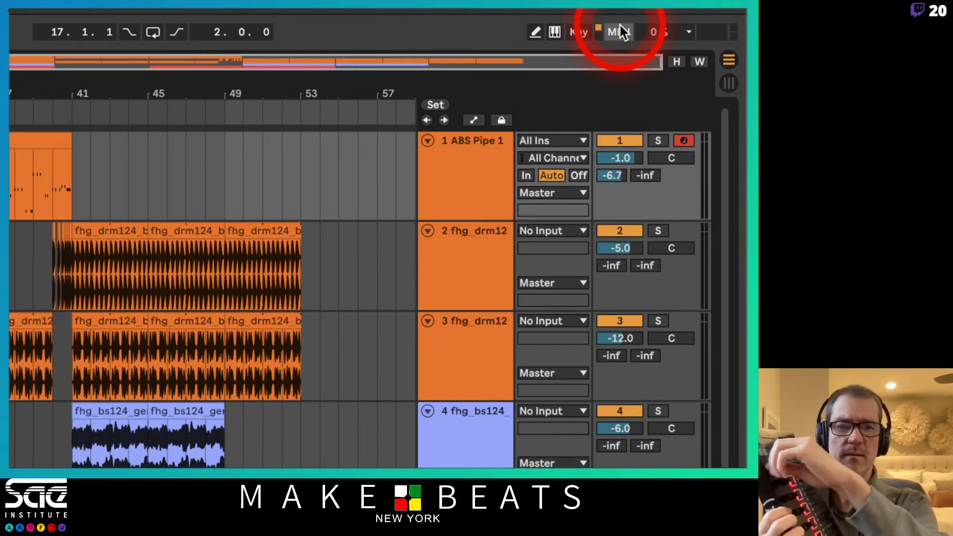
pyautogui.click(621, 33)
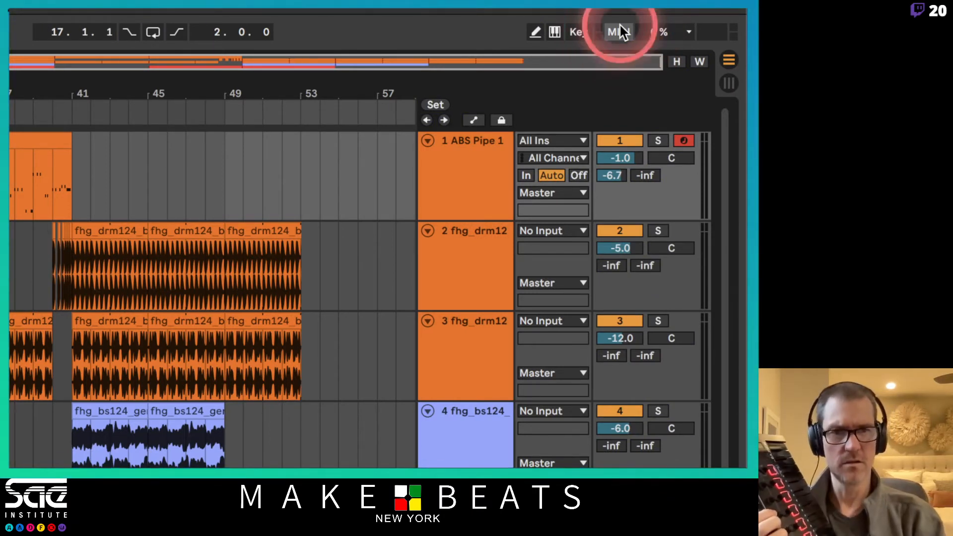
pyautogui.click(624, 157)
pyautogui.click(625, 159)
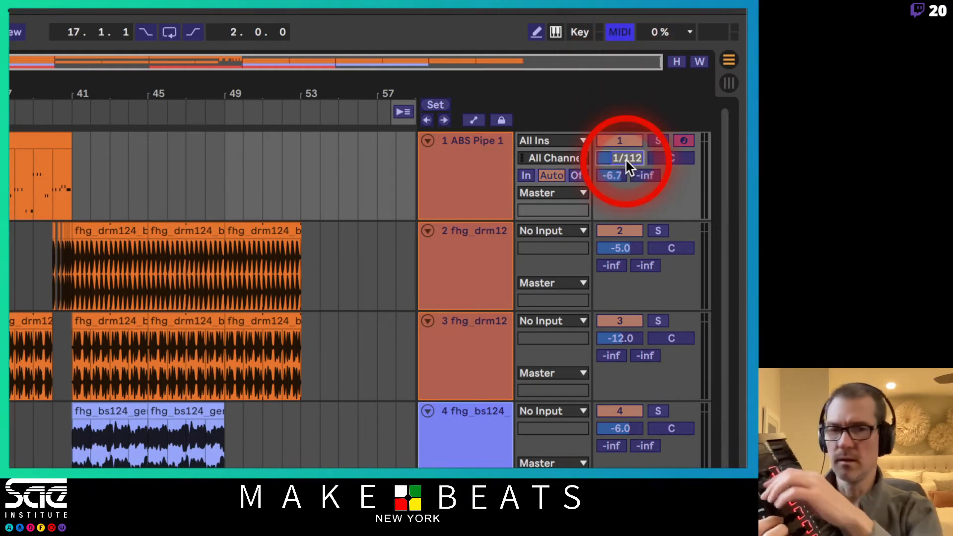
pyautogui.click(614, 30)
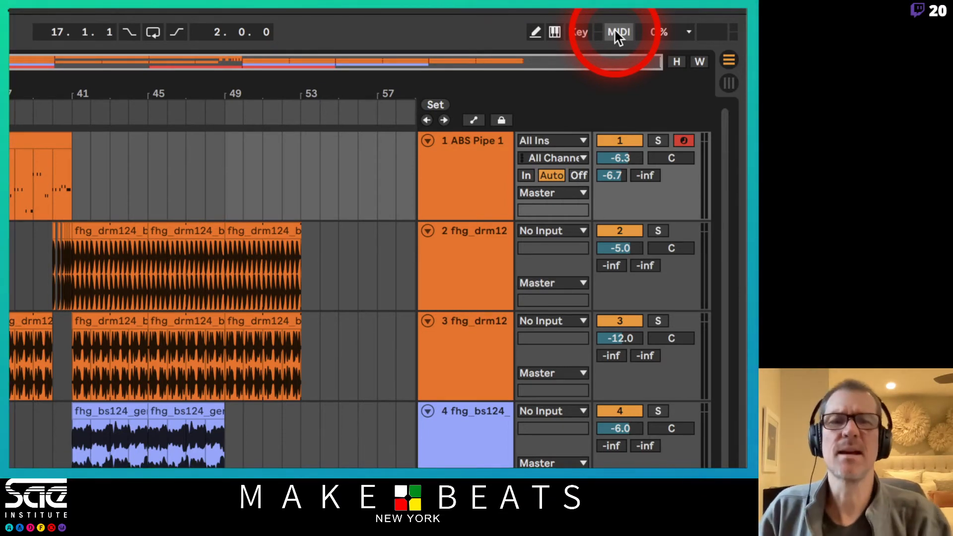
# Delete the MIDI mapping from the ABS Pipe track's volume, leave MIDI Map Mode, and set that volume to -1.0.
pyautogui.click(615, 31)
pyautogui.click(627, 159)
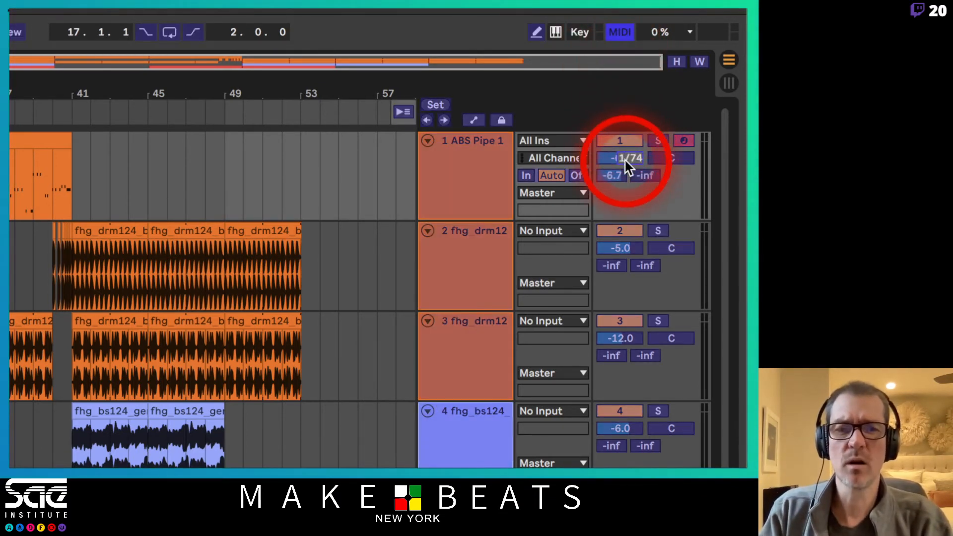
pyautogui.click(626, 159)
pyautogui.press('Delete')
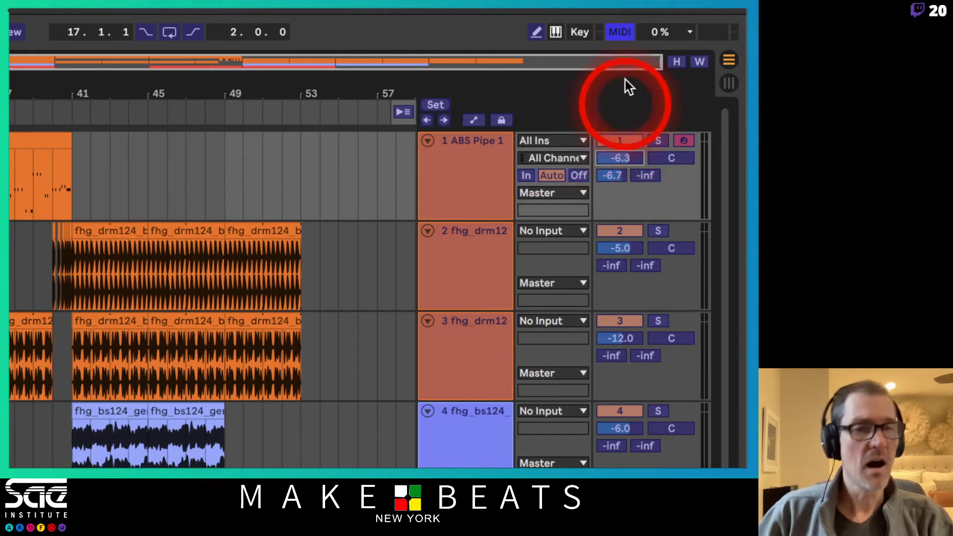
pyautogui.click(621, 33)
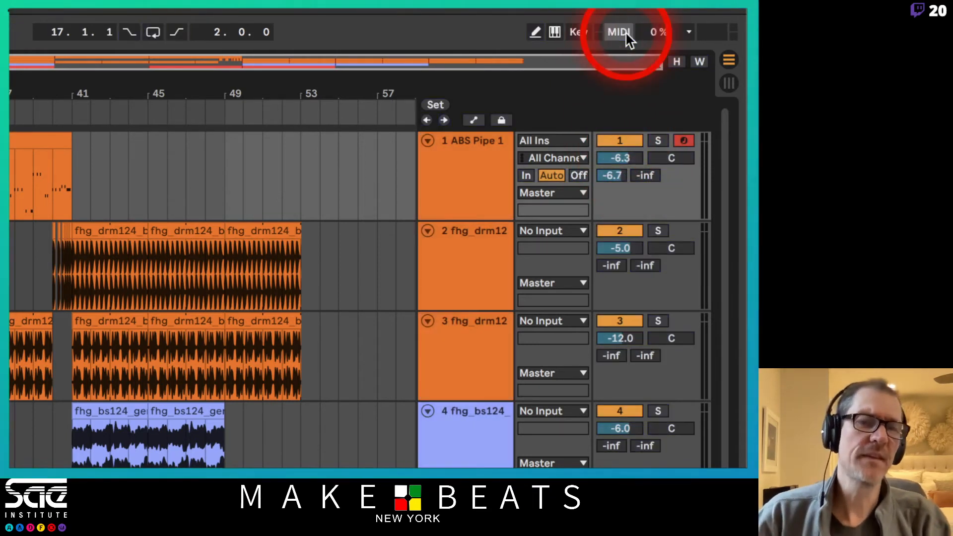
pyautogui.click(634, 164)
pyautogui.click(620, 162)
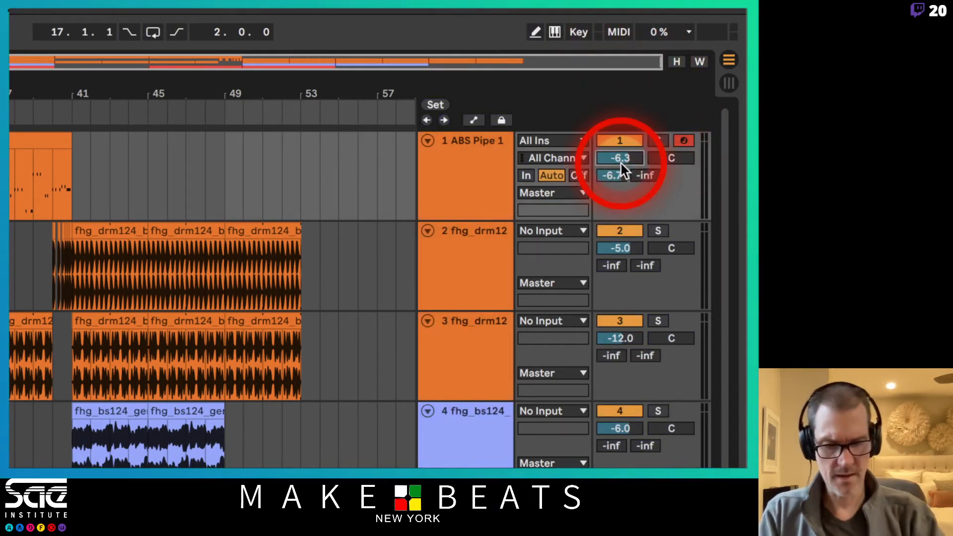
pyautogui.write('-')
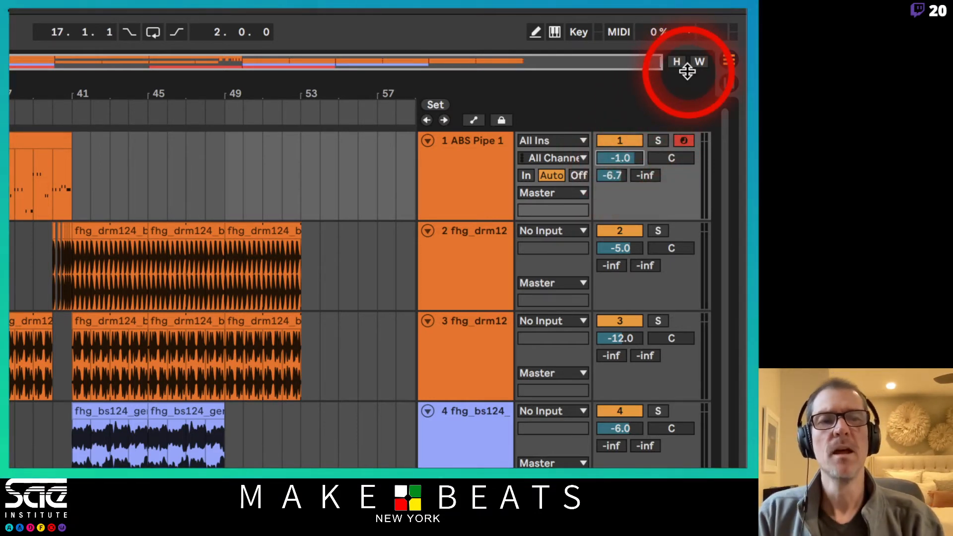
pyautogui.press('space')
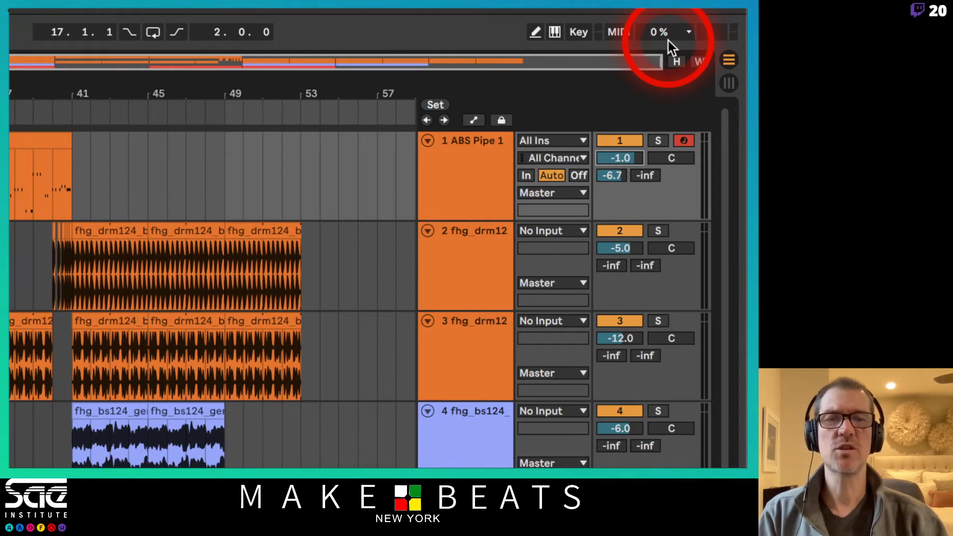
pyautogui.press('space')
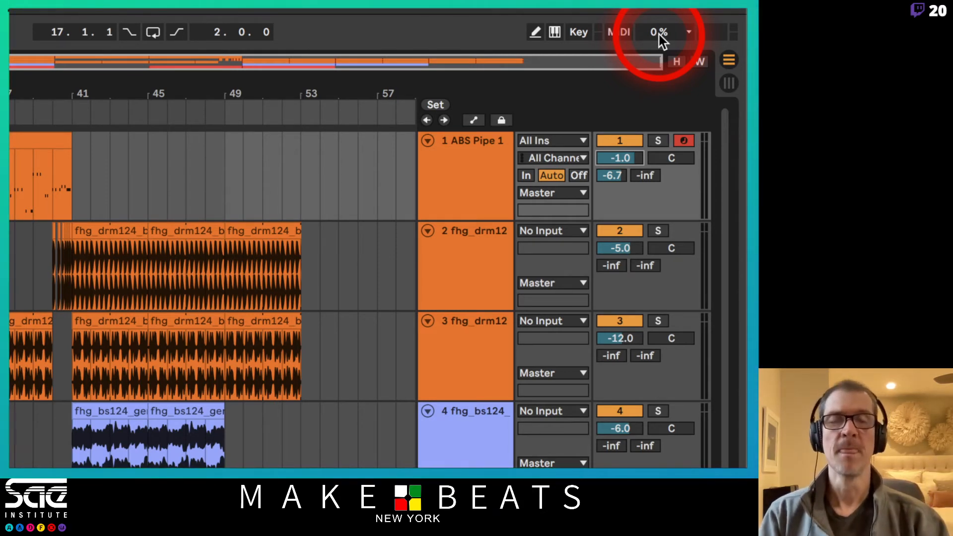
# Turn the Current reading of the CPU meter on and off again.
pyautogui.click(689, 31)
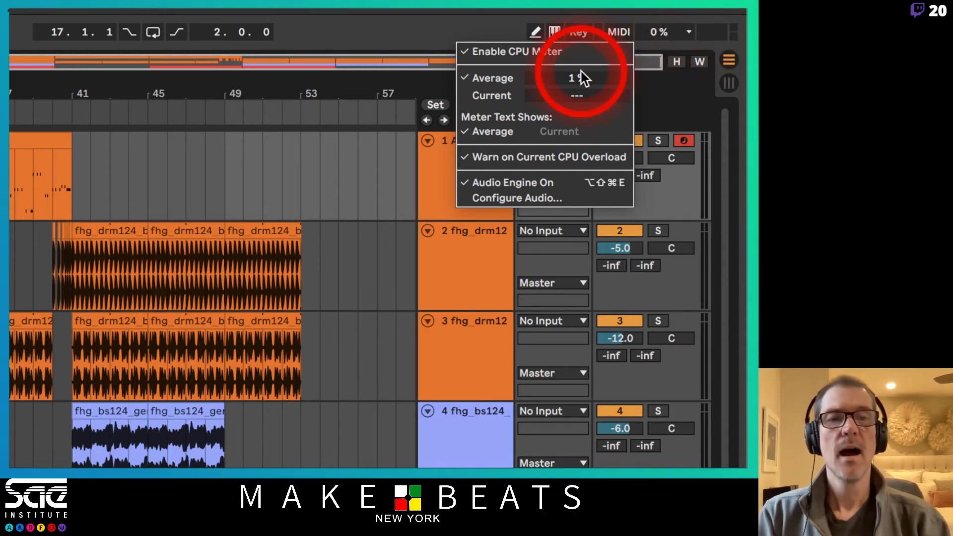
pyautogui.click(498, 100)
pyautogui.click(686, 51)
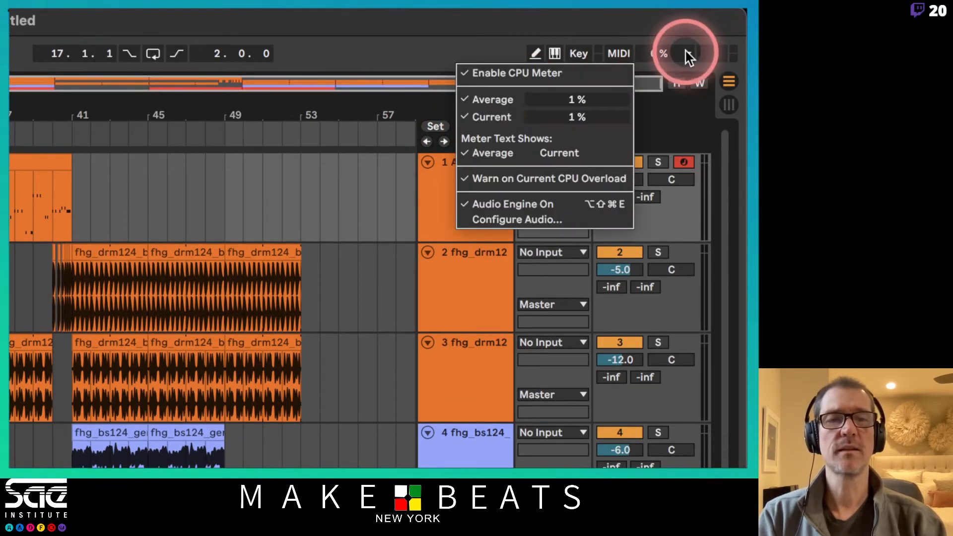
pyautogui.click(490, 119)
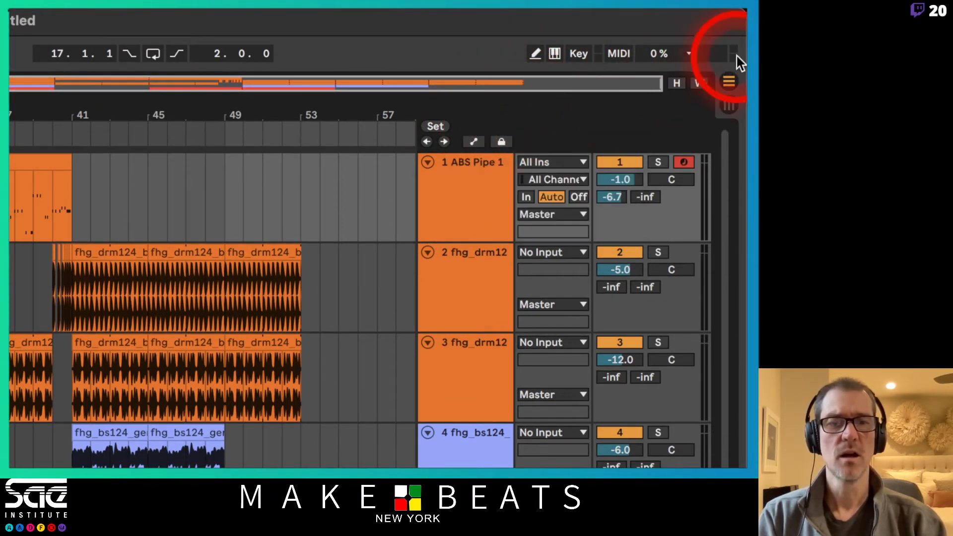
# Disable the CPU meter, enable it again, and review its options.
pyautogui.click(689, 52)
pyautogui.click(603, 72)
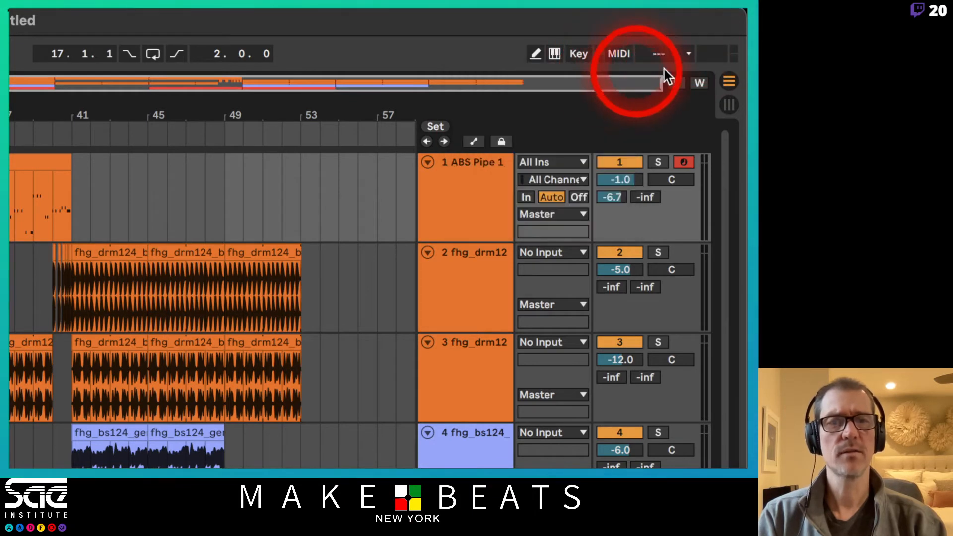
pyautogui.click(689, 50)
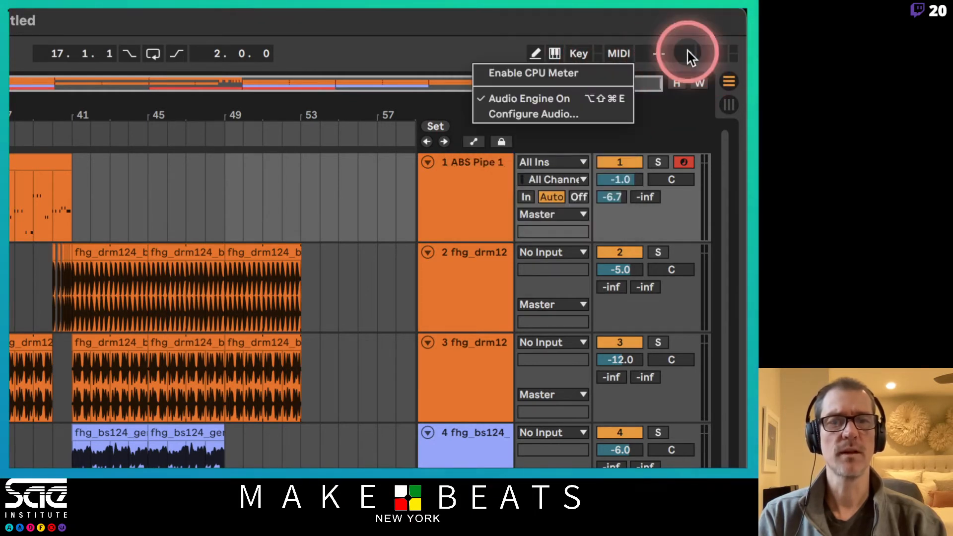
pyautogui.click(611, 69)
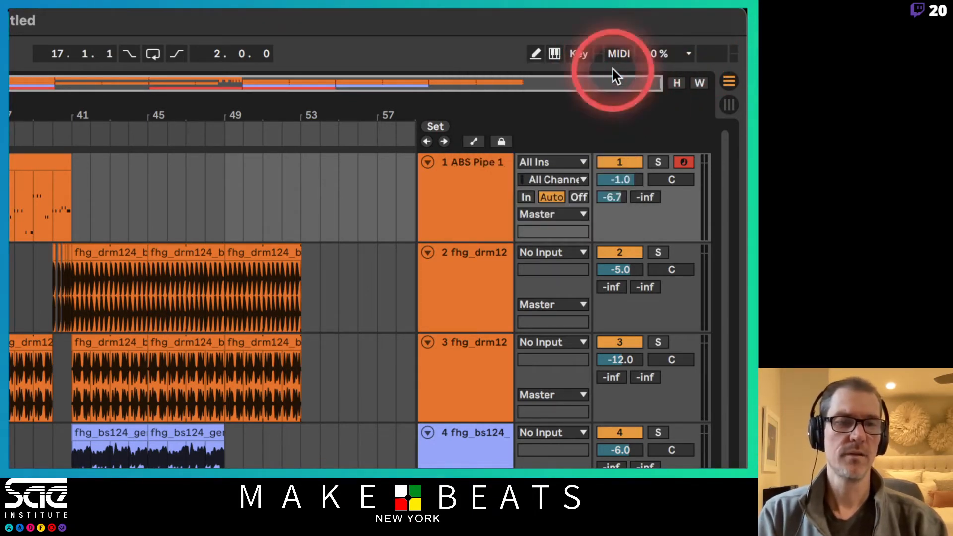
pyautogui.click(691, 53)
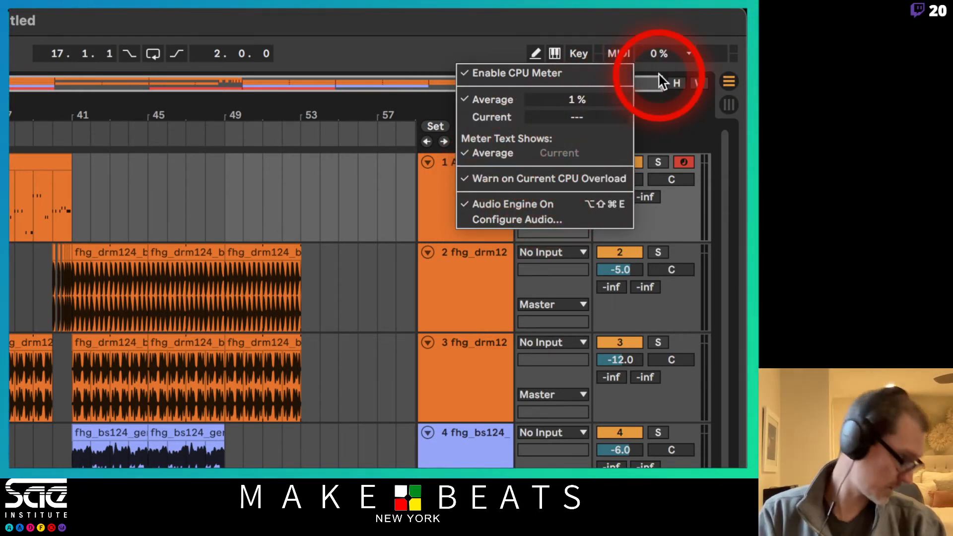
pyautogui.click(687, 53)
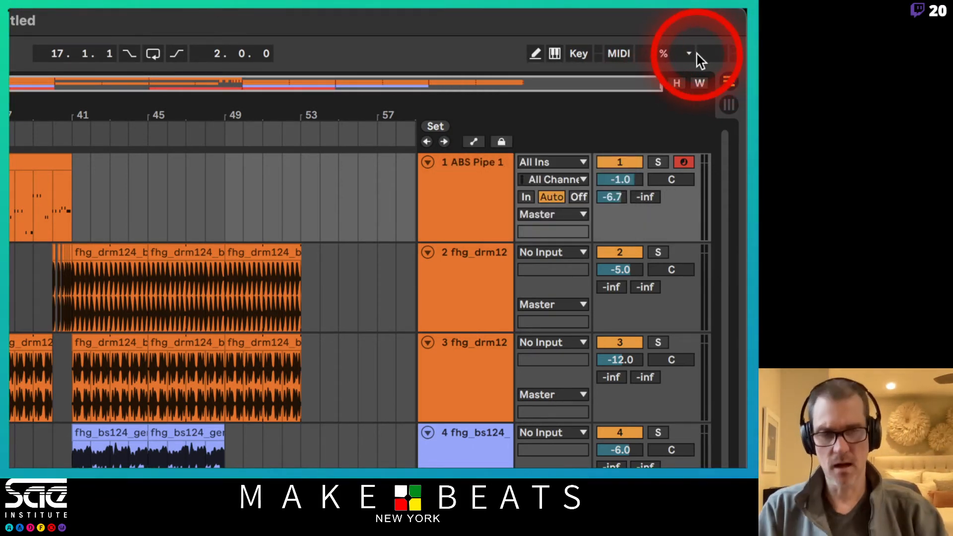
# Disarm the ABS Pipe track, play part of the arrangement, and select the last ABS Pipe clip.
pyautogui.click(683, 162)
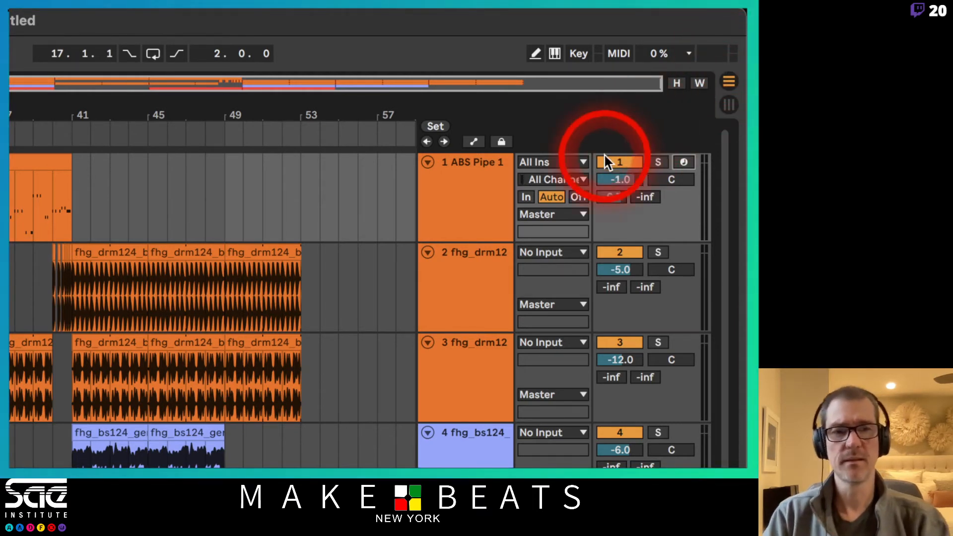
pyautogui.press('space')
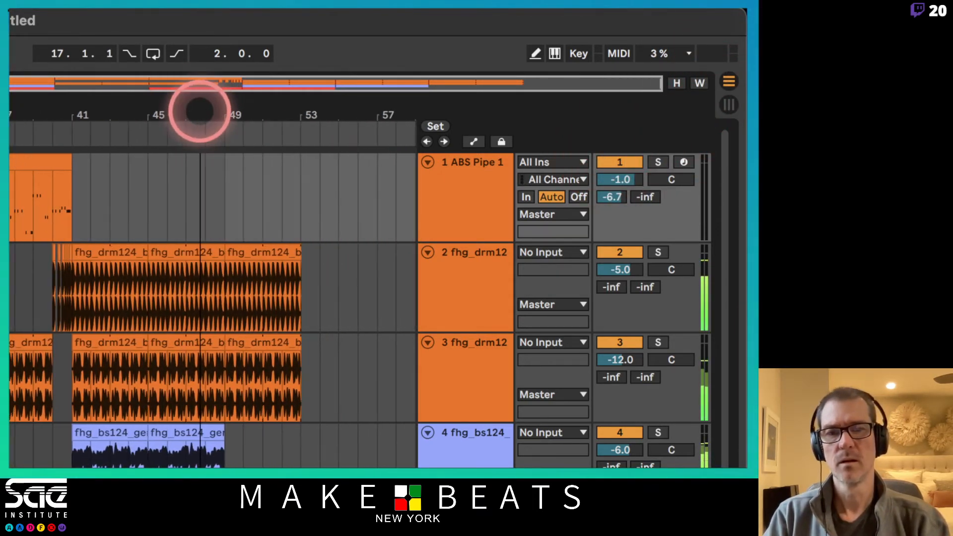
pyautogui.click(51, 159)
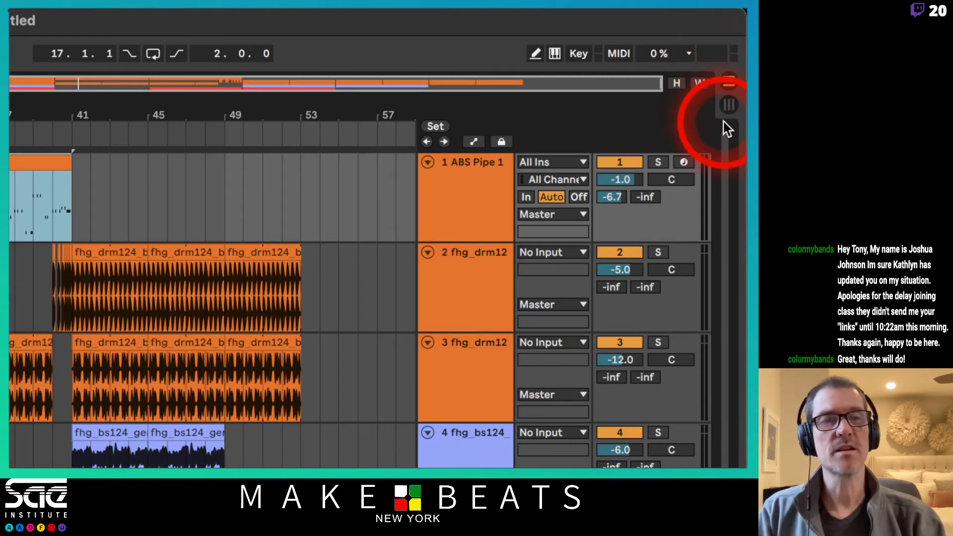
# Switch repeatedly between Session View and Arrangement View, ending in Arrangement View.
pyautogui.click(727, 105)
pyautogui.click(726, 81)
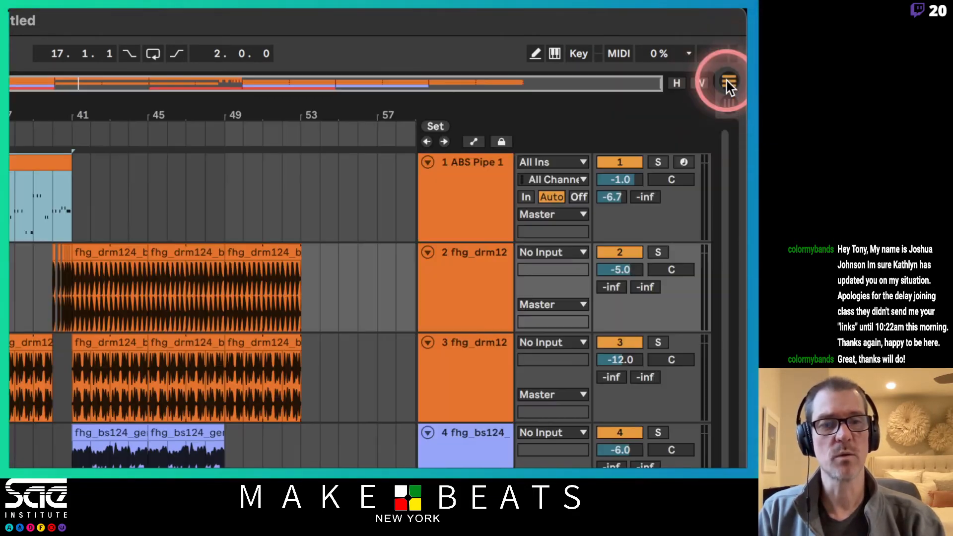
pyautogui.click(731, 104)
pyautogui.click(734, 80)
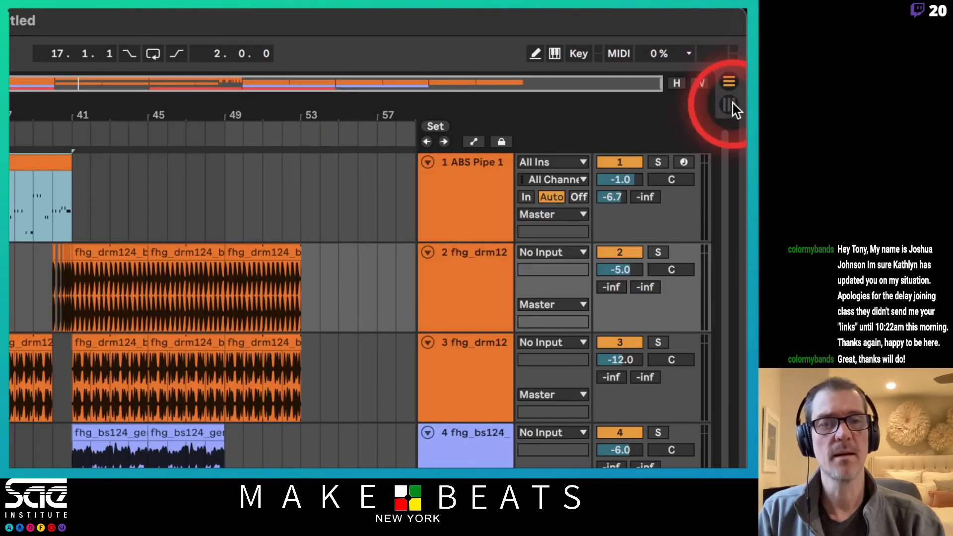
pyautogui.click(732, 104)
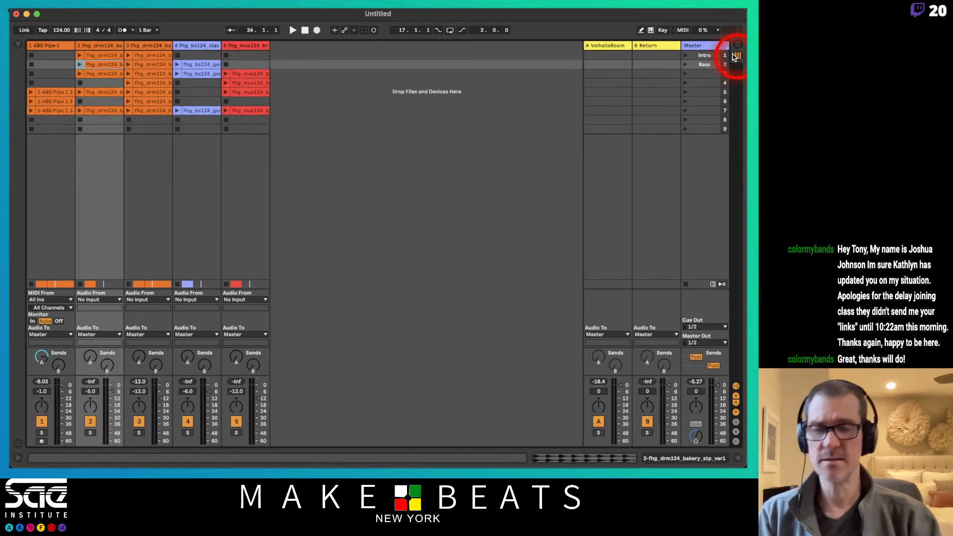
pyautogui.click(729, 81)
pyautogui.click(728, 104)
pyautogui.press('Tab')
pyautogui.press('Tab')
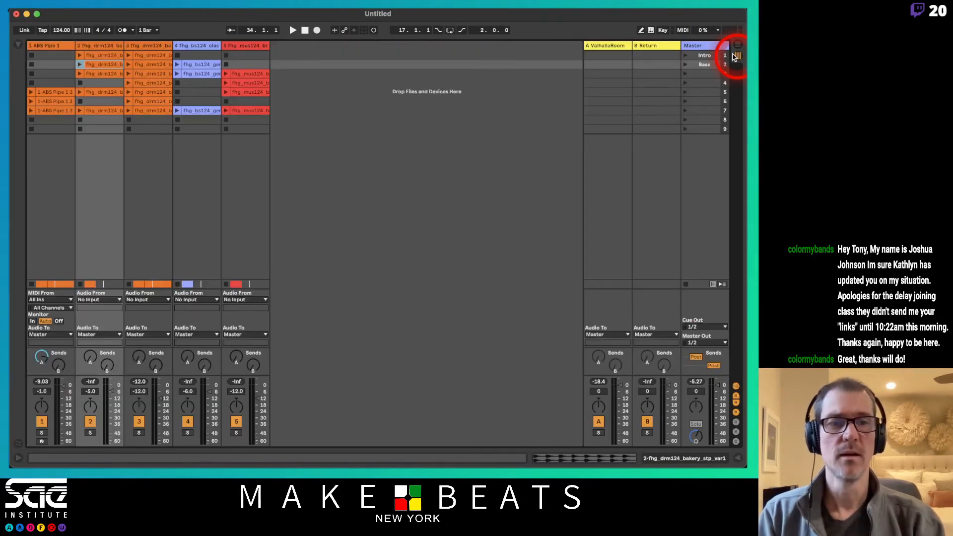
pyautogui.press('Tab')
pyautogui.press('Tab')
pyautogui.press('Tab')
pyautogui.press('Tab')
pyautogui.press('Tab')
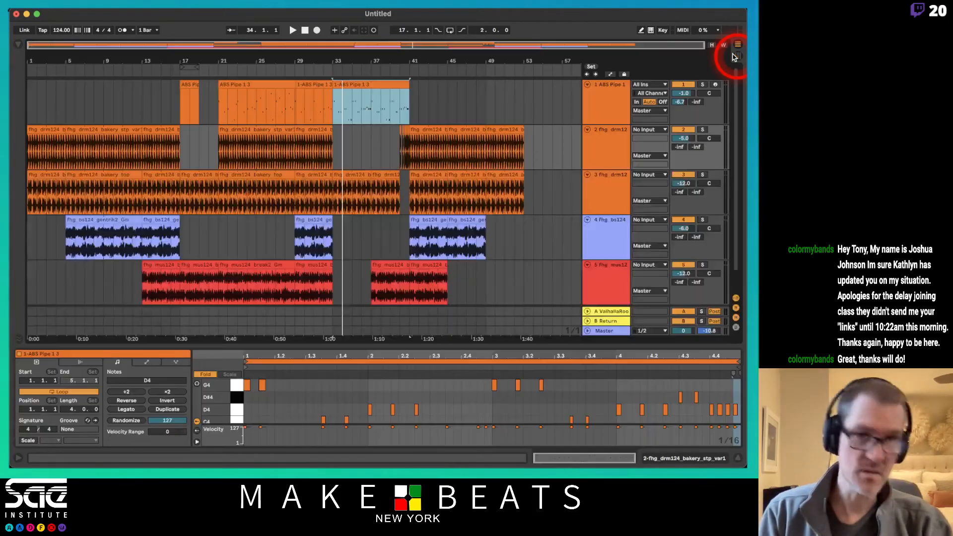
pyautogui.press('Tab')
pyautogui.press('Tab')
pyautogui.press('Tab')
pyautogui.press('Tab')
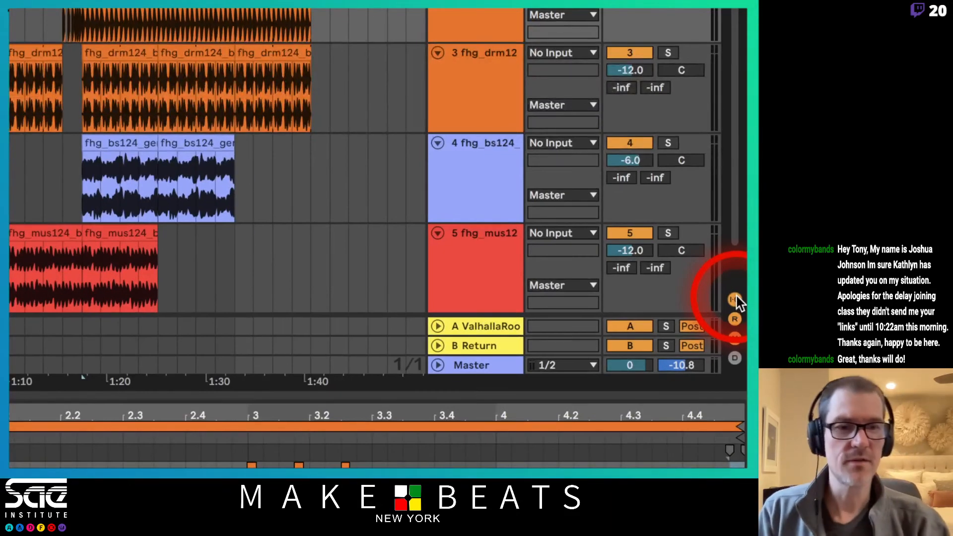
# Hide the In/Out, Returns and Mixer sections in Arrangement View, and show all three again.
pyautogui.click(736, 296)
pyautogui.click(730, 319)
pyautogui.click(736, 340)
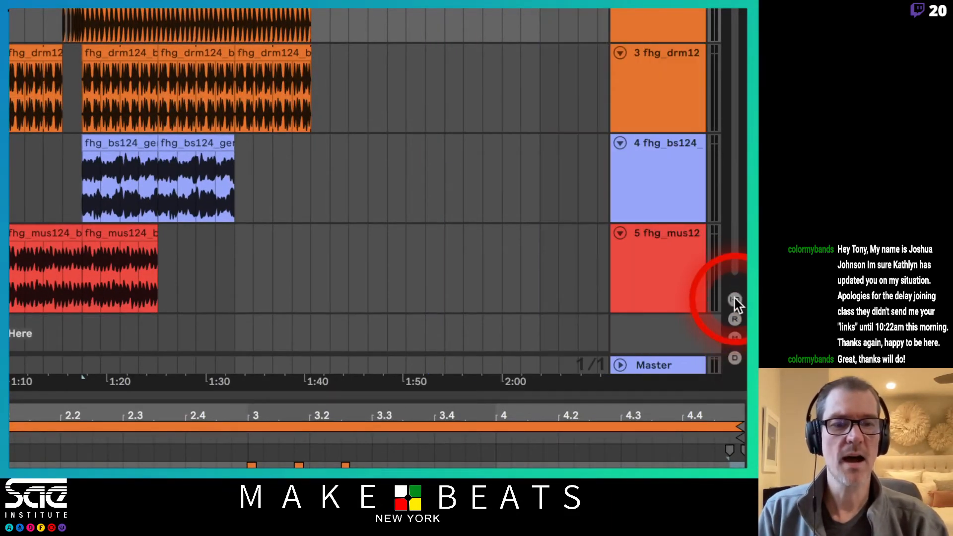
pyautogui.click(734, 299)
pyautogui.click(735, 318)
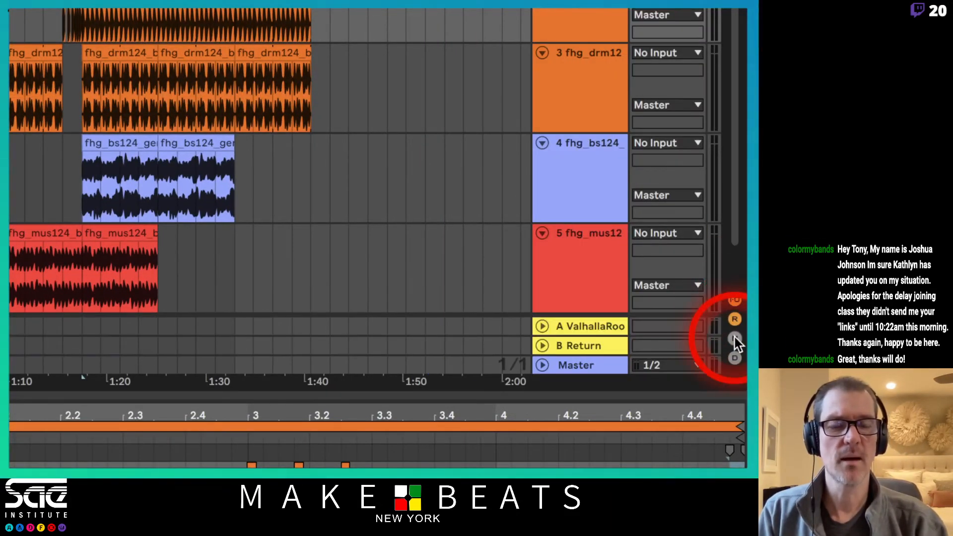
pyautogui.click(731, 319)
pyautogui.click(732, 318)
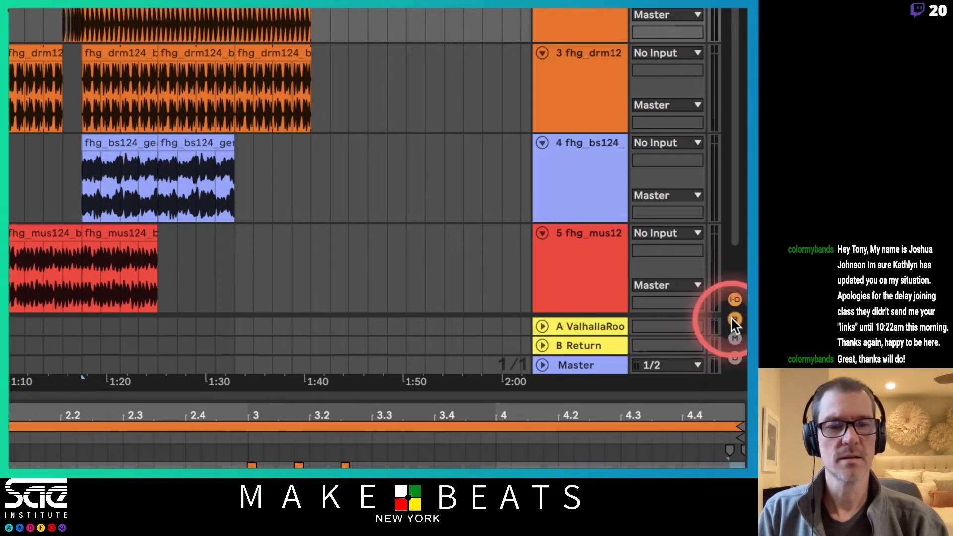
pyautogui.click(734, 338)
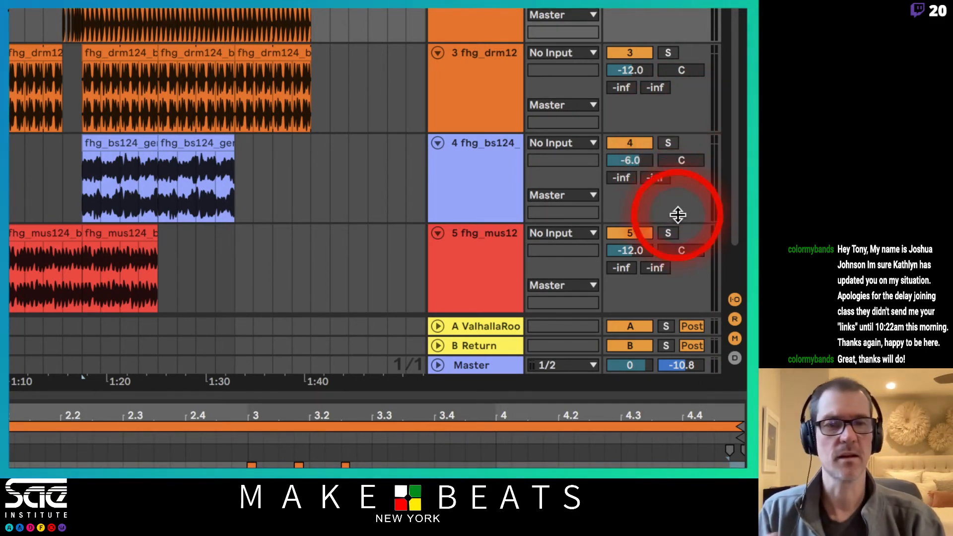
# Hide the Mixer section and show the Track Delay section in Arrangement View.
pyautogui.click(735, 338)
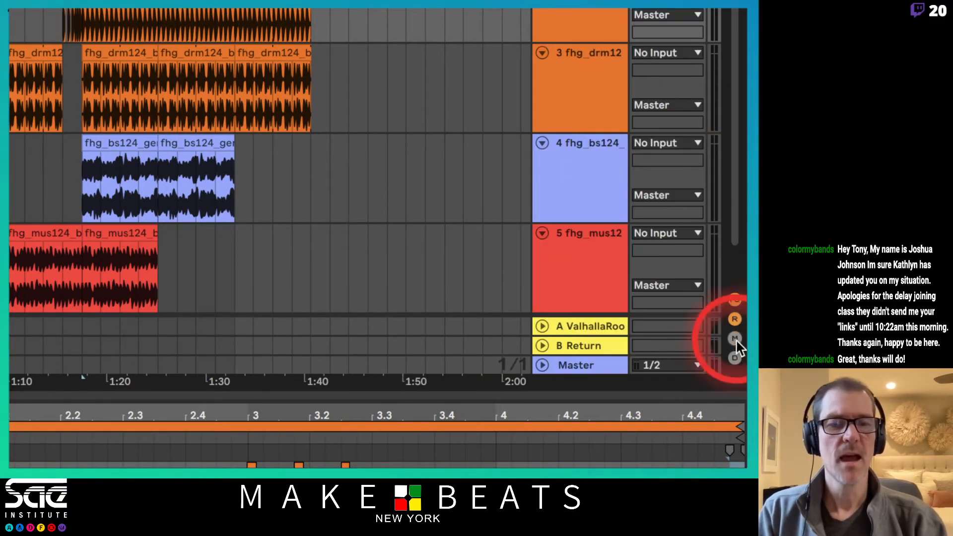
pyautogui.click(734, 358)
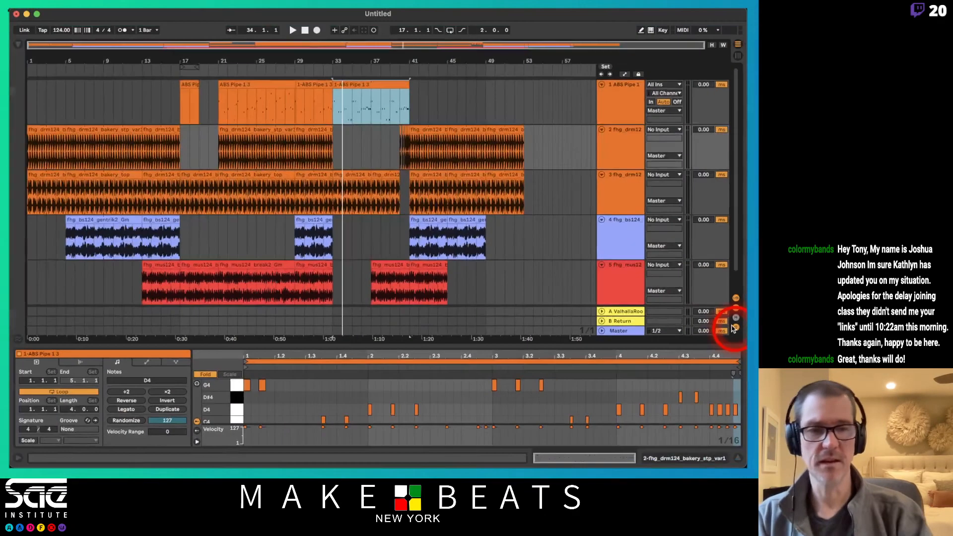
# Hide the Track Delay, Returns and In/Out sections in Arrangement View.
pyautogui.click(734, 327)
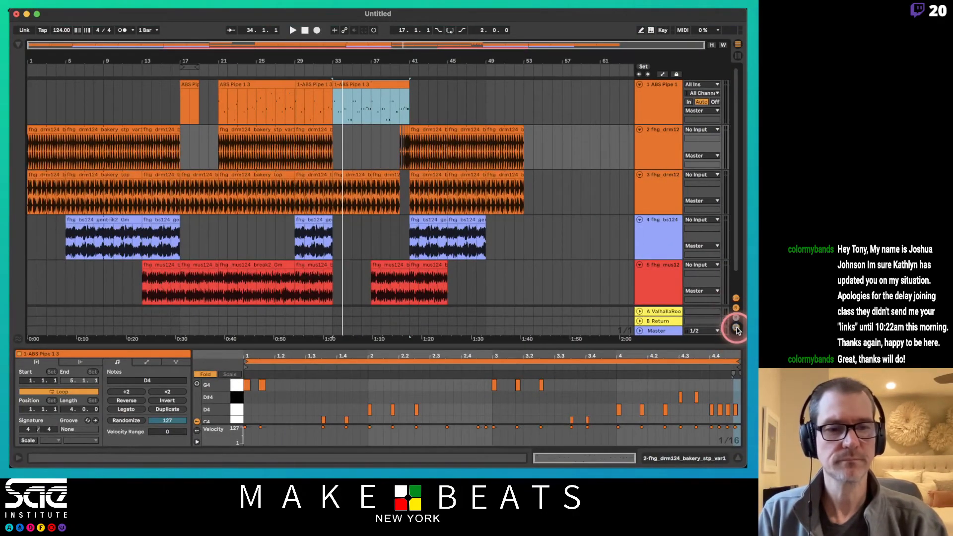
pyautogui.click(735, 308)
pyautogui.click(735, 298)
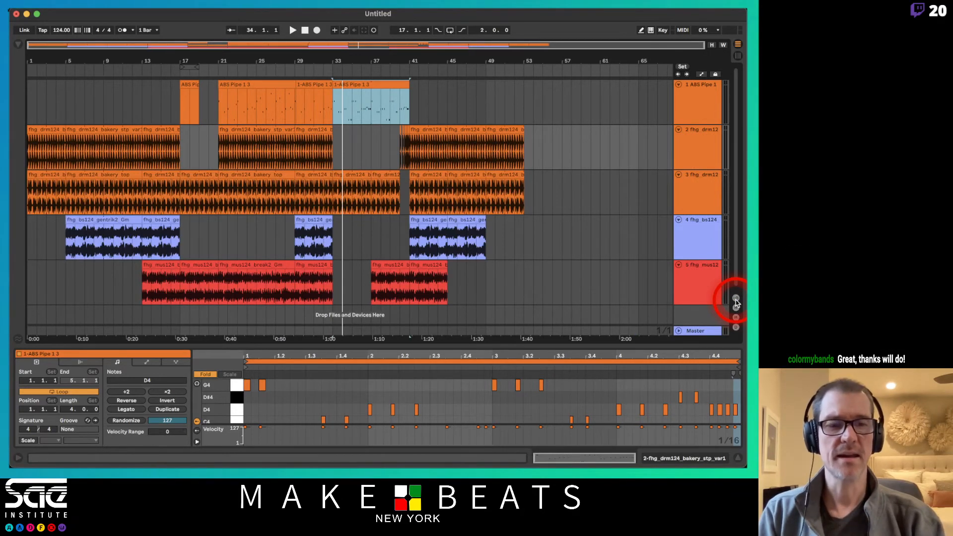
# Hide and show the detail view repeatedly, leaving it shown with the ABS Pipe clip's notes.
pyautogui.click(727, 405)
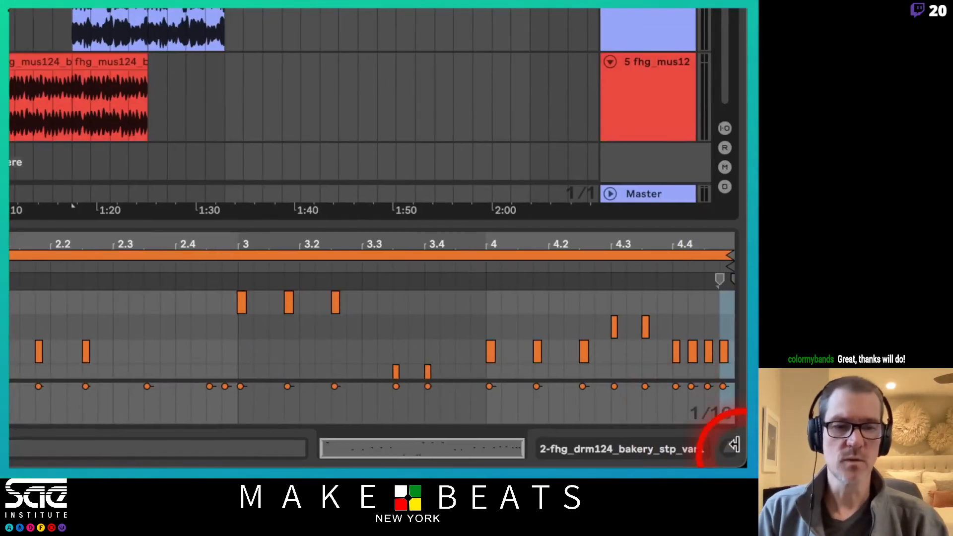
pyautogui.click(729, 449)
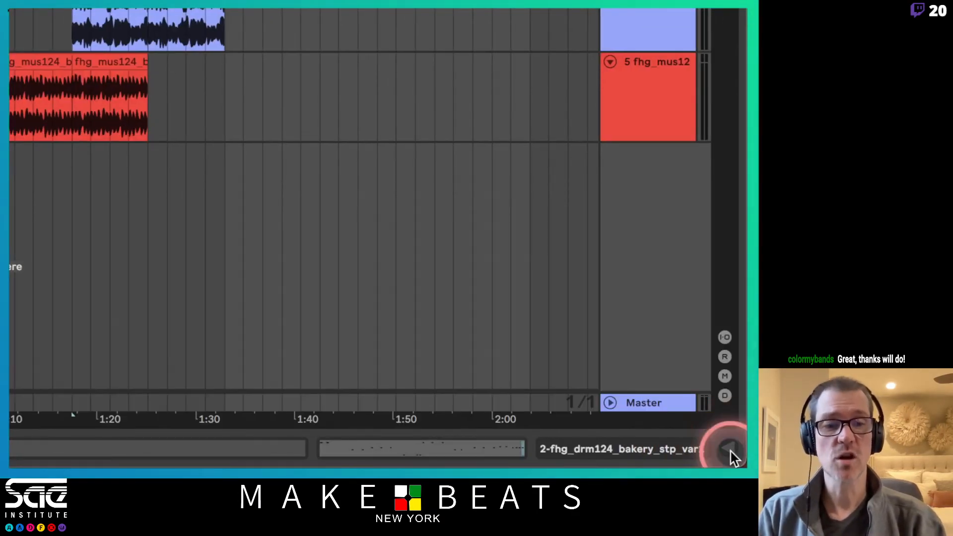
pyautogui.click(729, 449)
pyautogui.click(730, 449)
pyautogui.click(730, 449)
pyautogui.click(729, 449)
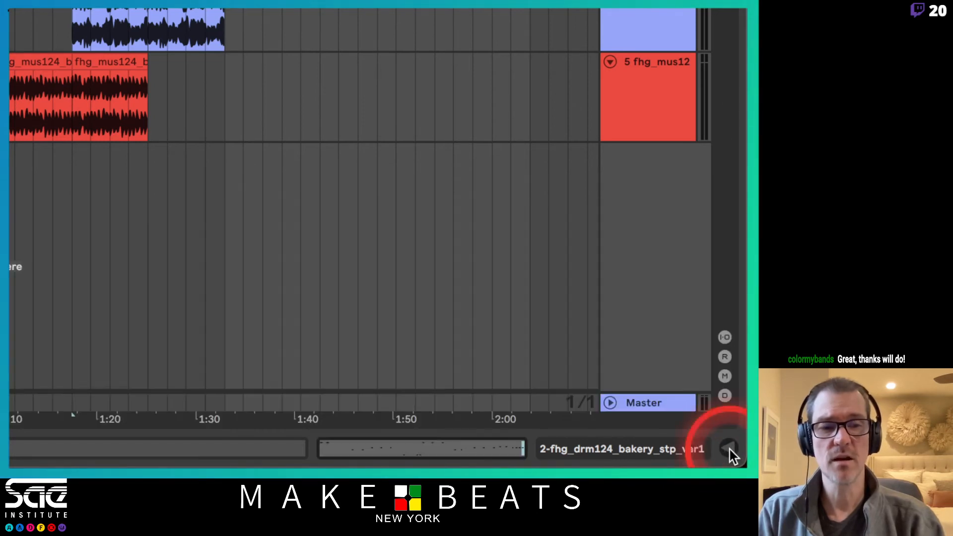
pyautogui.click(729, 449)
pyautogui.click(729, 449)
pyautogui.click(729, 449)
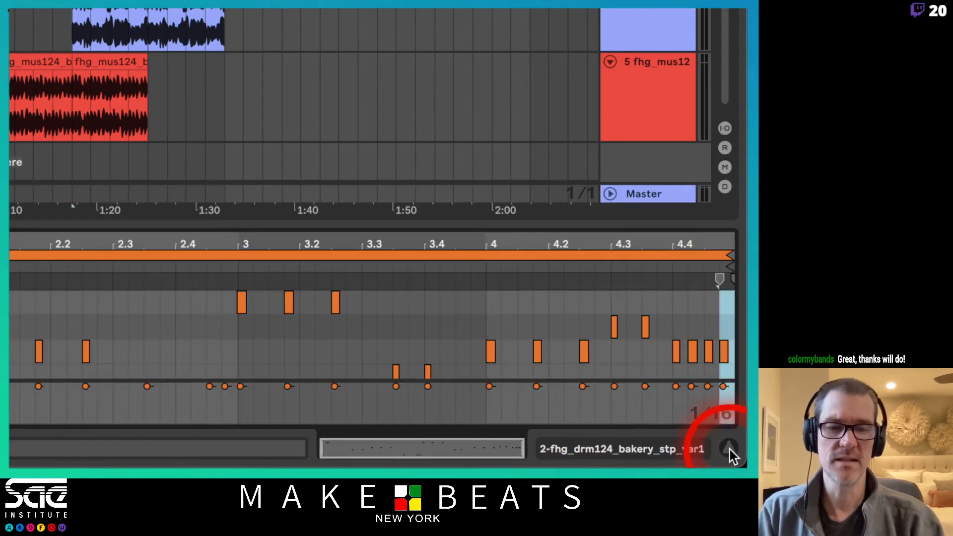
pyautogui.click(729, 448)
pyautogui.click(730, 449)
pyautogui.click(729, 448)
pyautogui.click(729, 448)
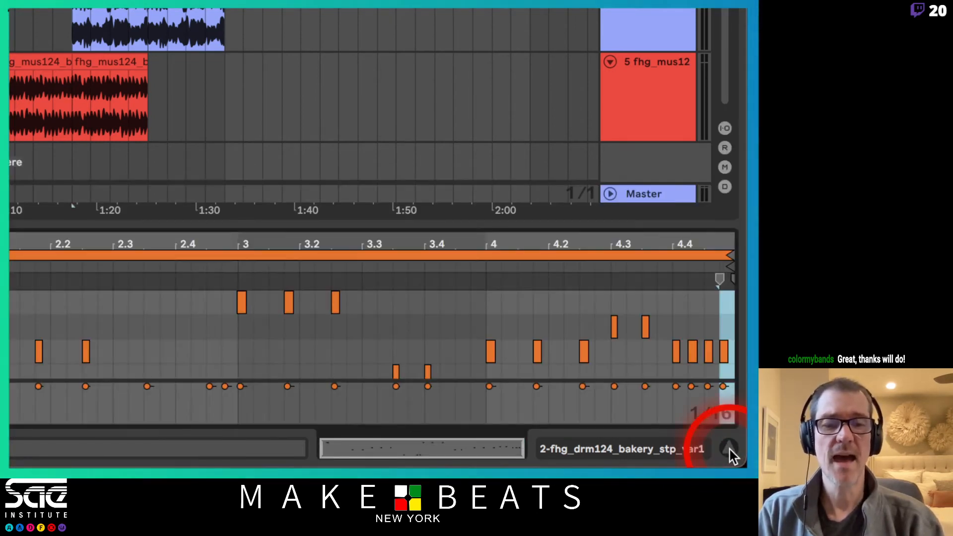
# Alternate the detail view repeatedly between the track's Device View and the clip's Clip View, ending in Clip View.
pyautogui.click(633, 439)
pyautogui.click(543, 449)
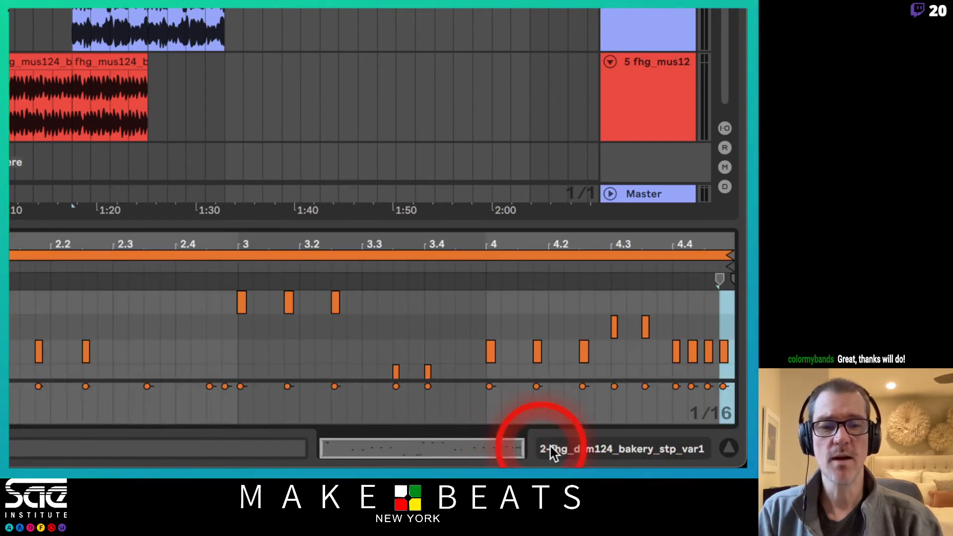
pyautogui.click(580, 449)
pyautogui.click(500, 441)
pyautogui.click(561, 451)
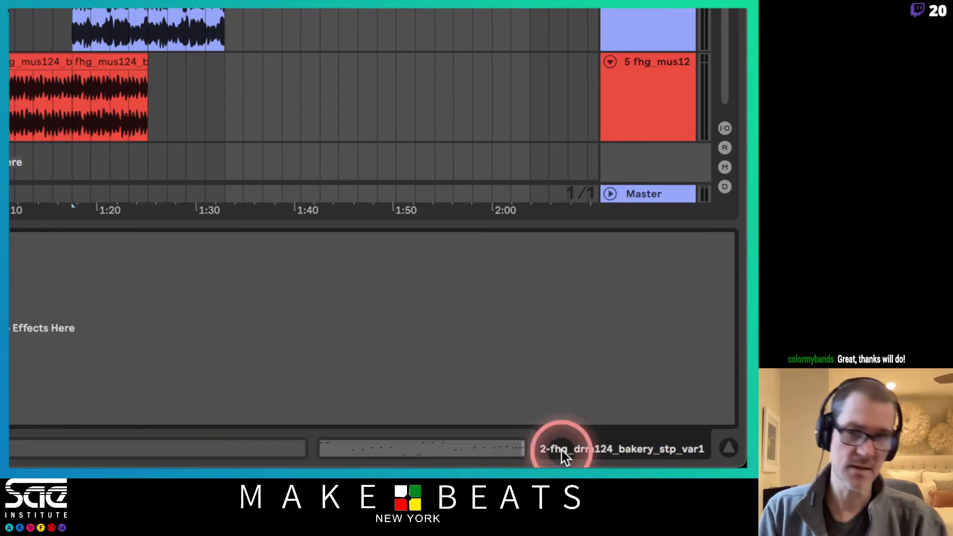
pyautogui.click(500, 447)
pyautogui.click(552, 446)
pyautogui.click(496, 445)
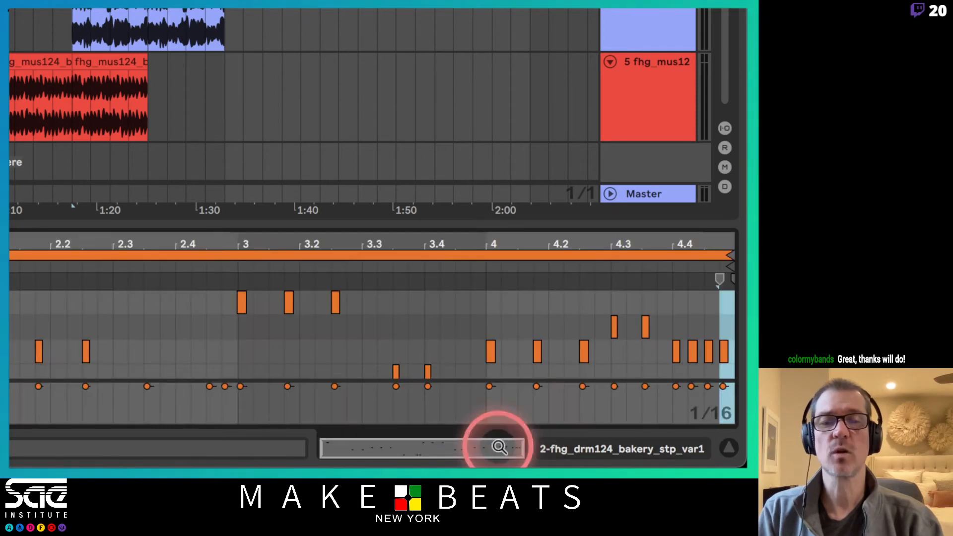
pyautogui.click(564, 449)
pyautogui.click(496, 444)
pyautogui.click(496, 444)
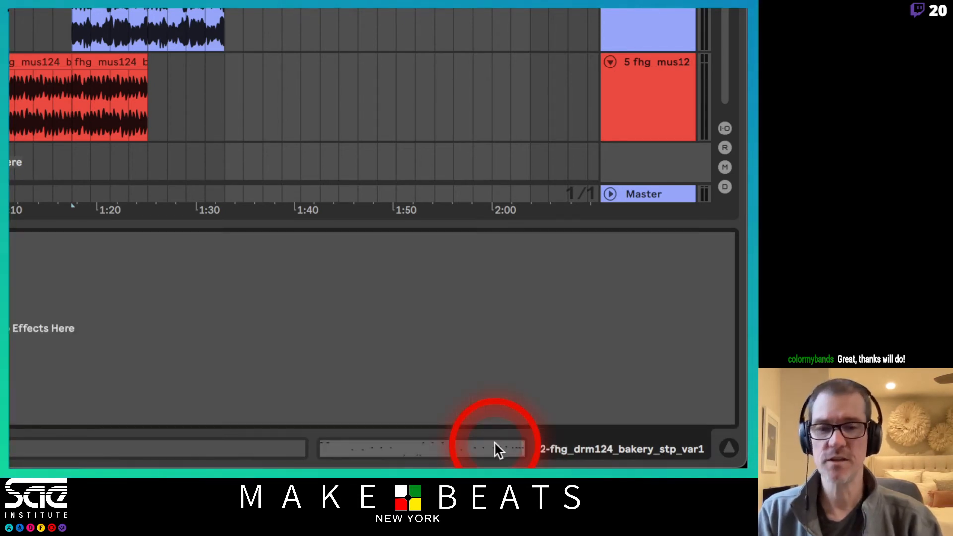
pyautogui.click(496, 445)
pyautogui.click(496, 444)
pyautogui.click(496, 446)
pyautogui.click(497, 447)
pyautogui.click(497, 445)
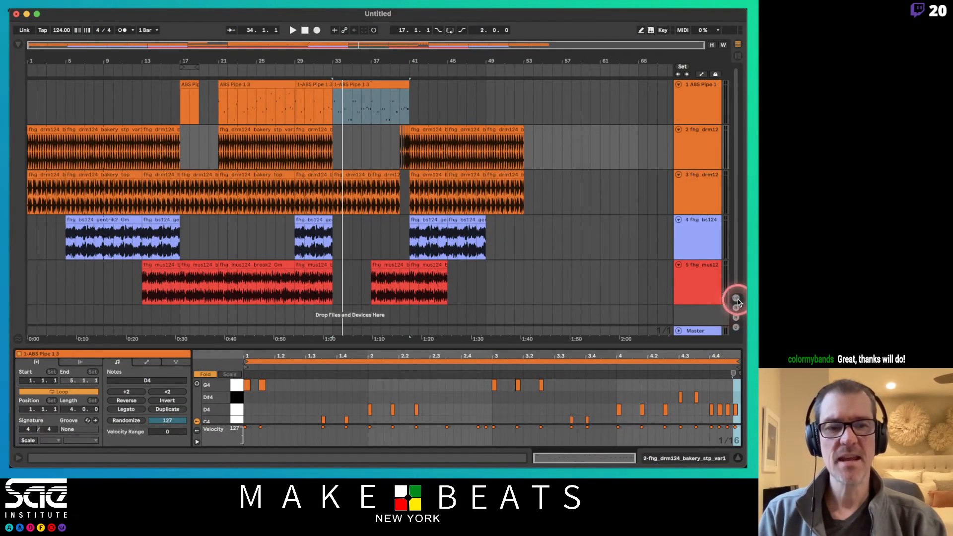
# Show the In/Out section and switch the ABS Pipe 1 track between Device View and Clip View, ending in Clip View.
pyautogui.click(736, 298)
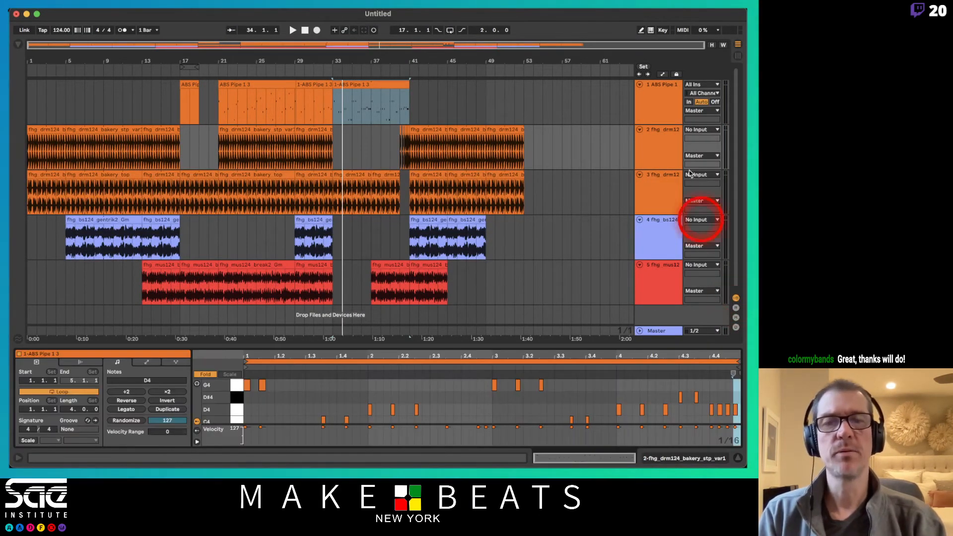
pyautogui.click(665, 94)
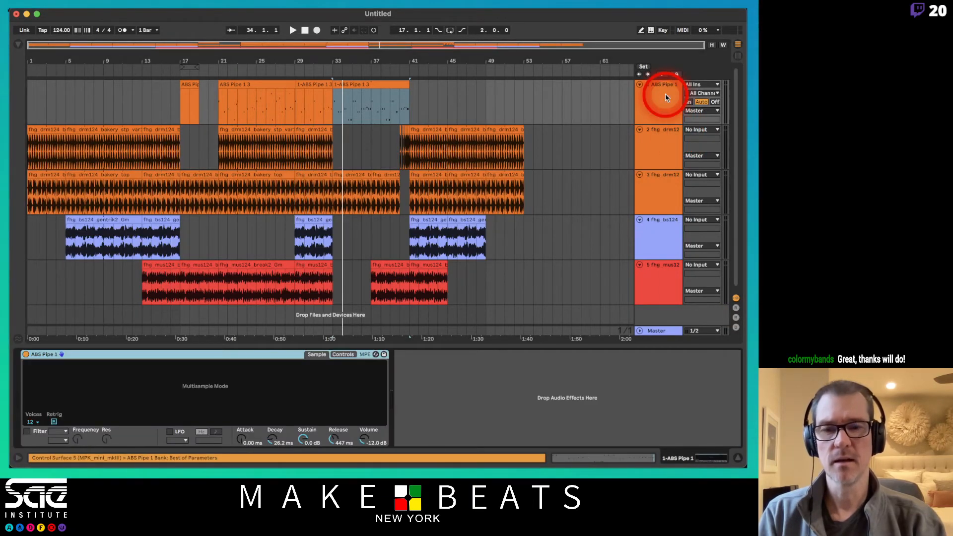
pyautogui.hotkey('shift', 'Tab')
pyautogui.hotkey('shift', 'Tab')
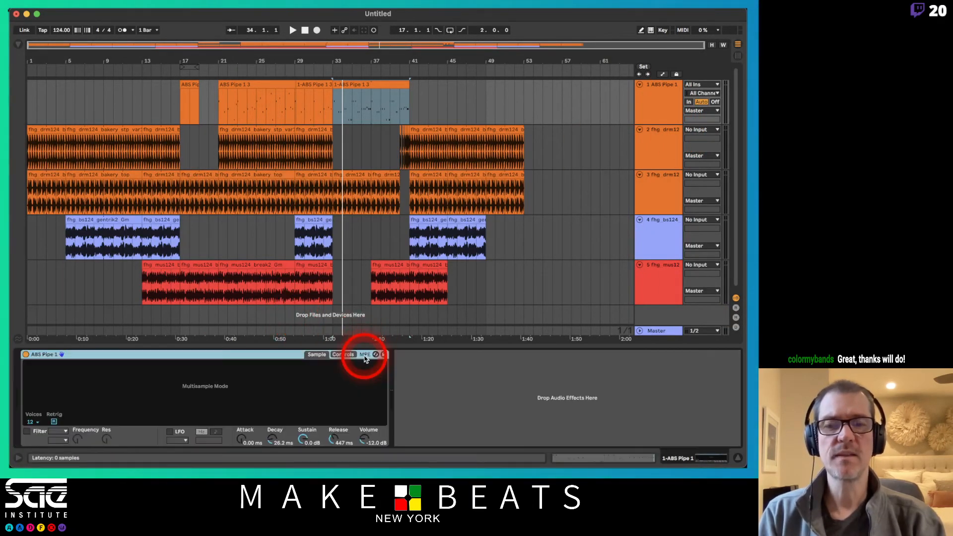
pyautogui.hotkey('shift', 'Tab')
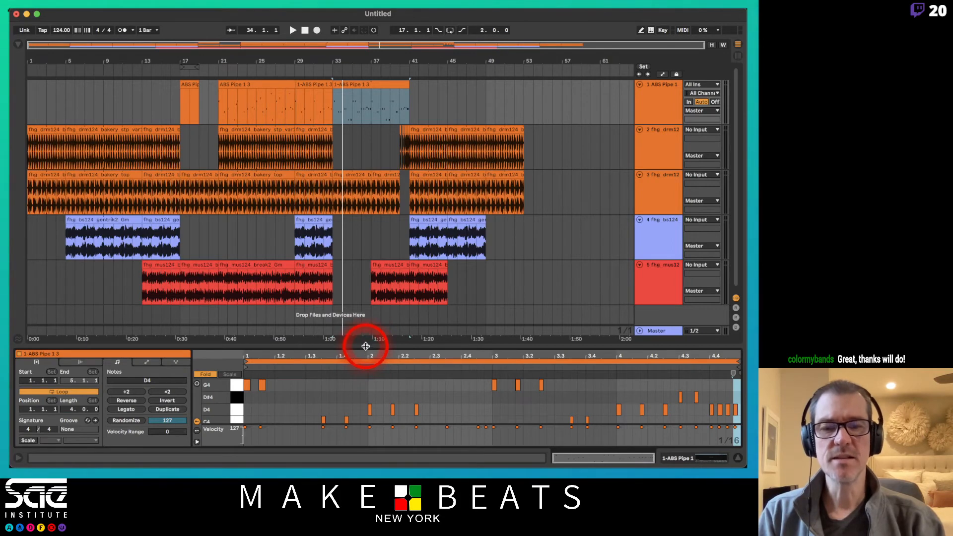
# Enlarge the Clip View area, visit Session View and return to Arrangement View with Device View shown.
pyautogui.moveTo(365, 346); pyautogui.dragTo(363, 311)
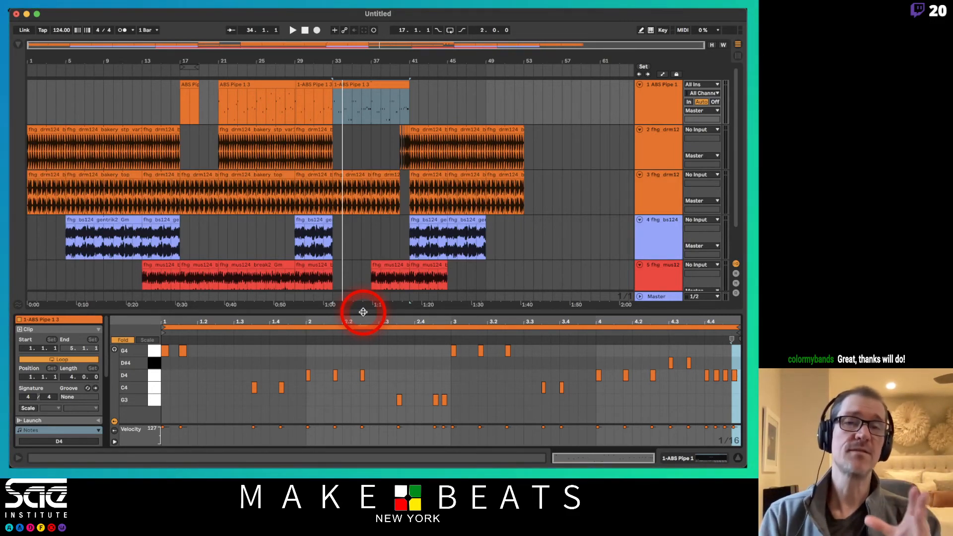
pyautogui.press('Tab')
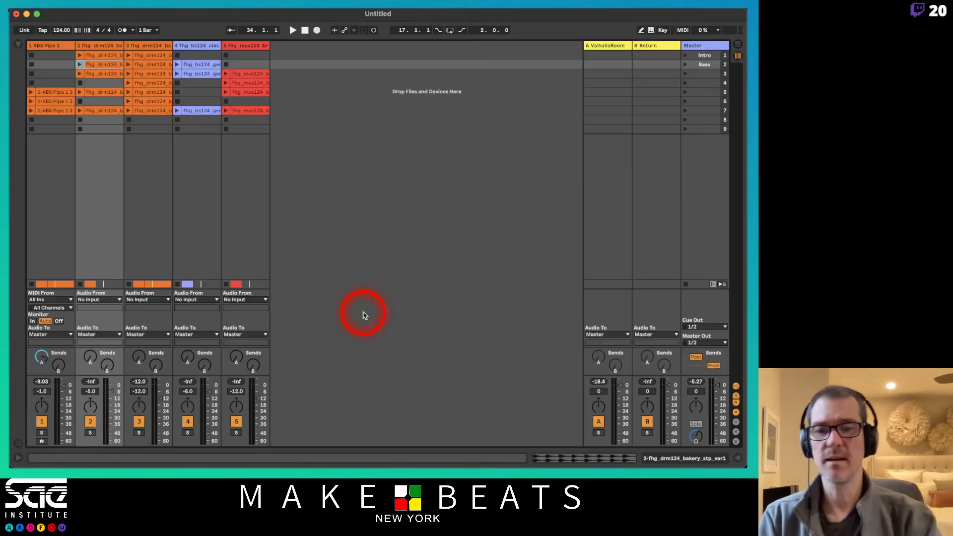
pyautogui.press('Tab')
pyautogui.hotkey('shift', 'Tab')
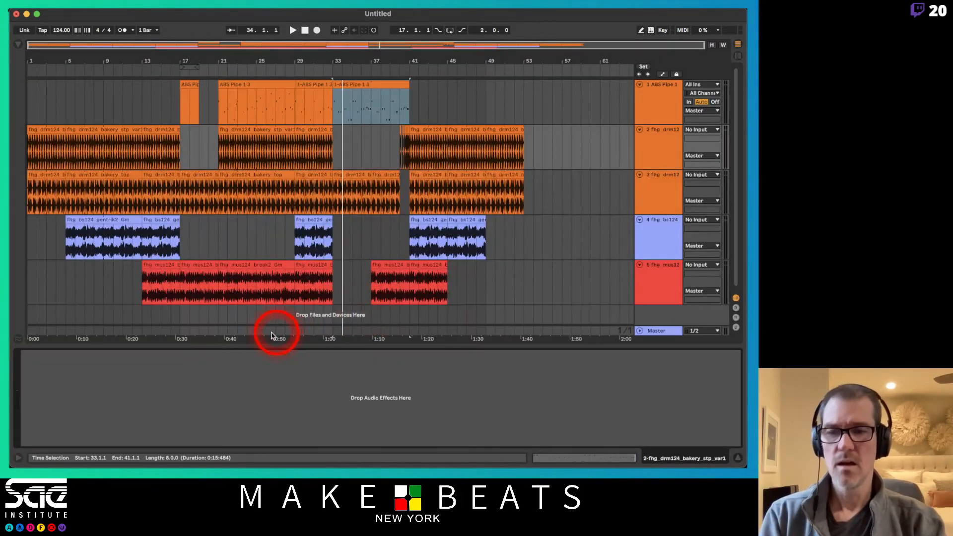
# Show the Mixer section in Arrangement View and solo the ABS Pipe 1 track.
pyautogui.click(654, 99)
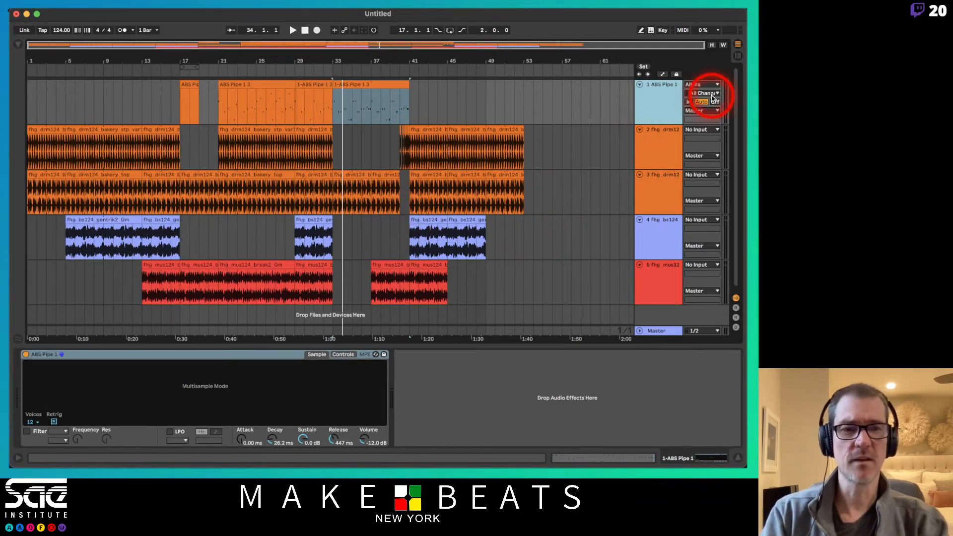
pyautogui.press('alt+super+m')
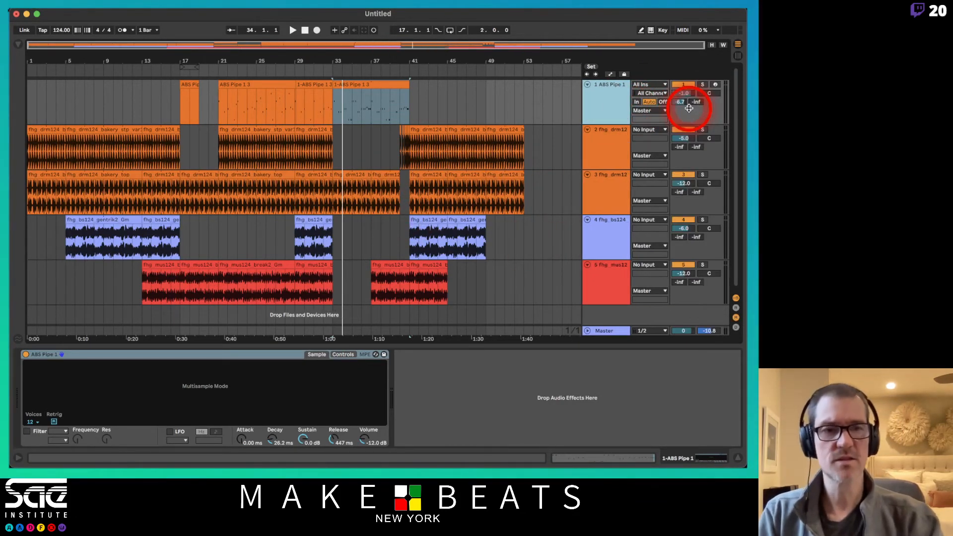
pyautogui.click(702, 85)
# Loop the ABS Pipe clip that starts at bar 21 and play the looped section.
pyautogui.click(347, 106)
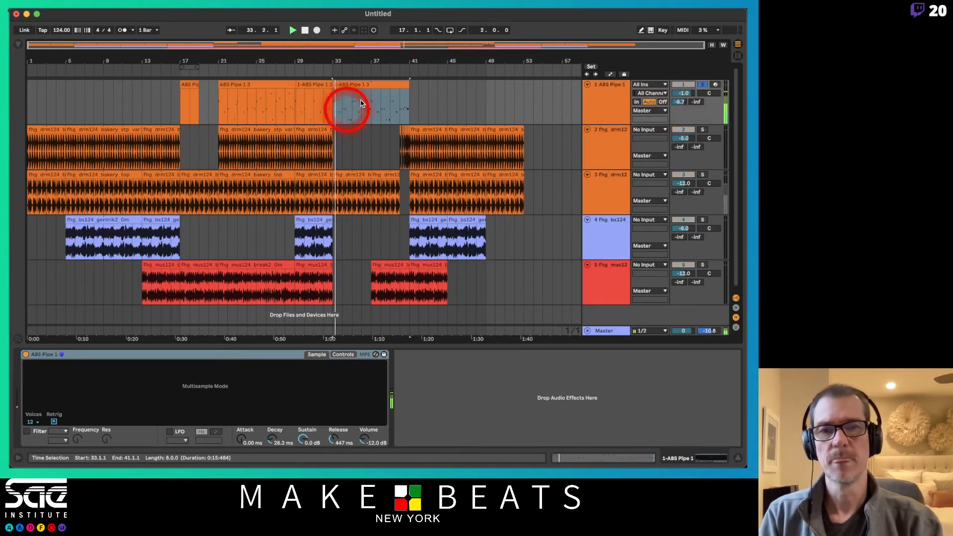
pyautogui.click(271, 81)
pyautogui.click(271, 81)
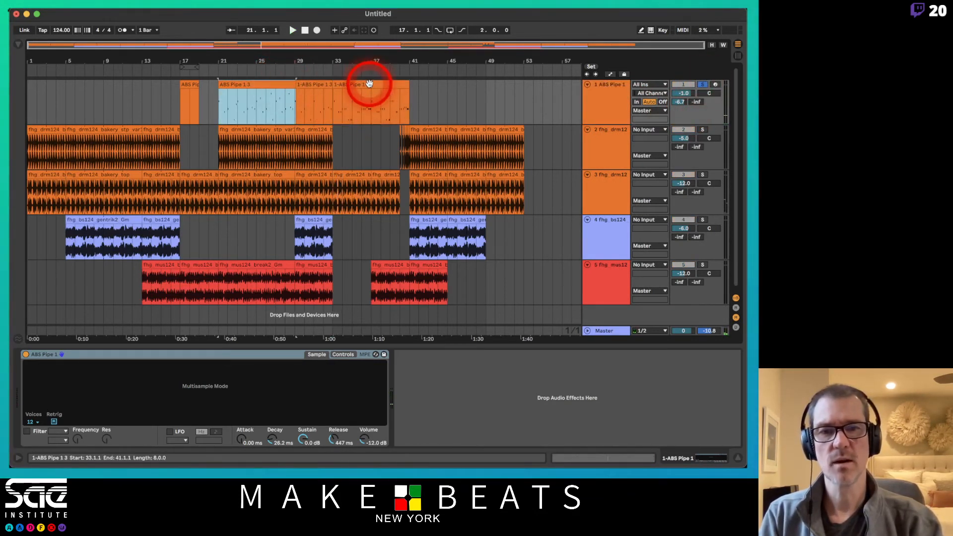
pyautogui.press('super+l')
pyautogui.press('space')
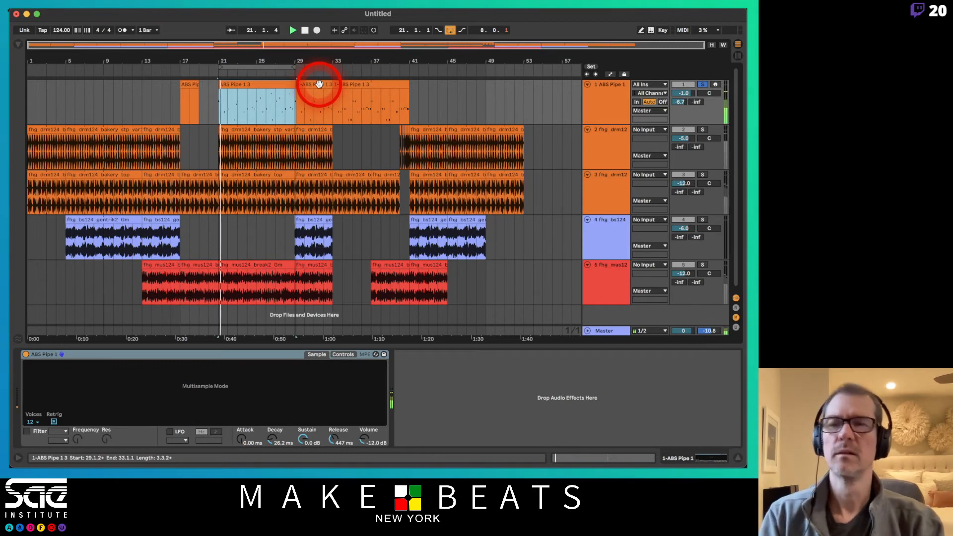
# Show the browser and add the Auto Filter audio effect after the ABS Pipe 1 instrument.
pyautogui.click(17, 48)
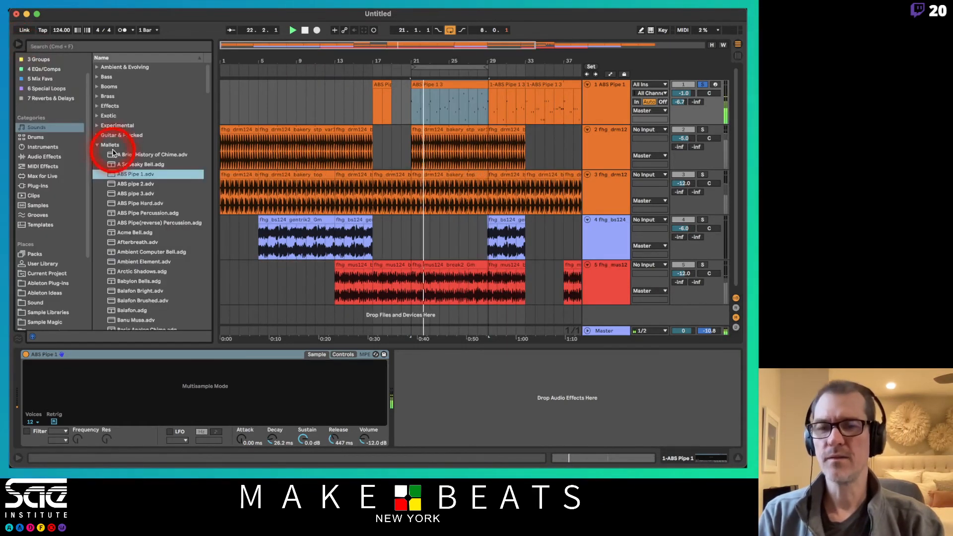
pyautogui.click(254, 362)
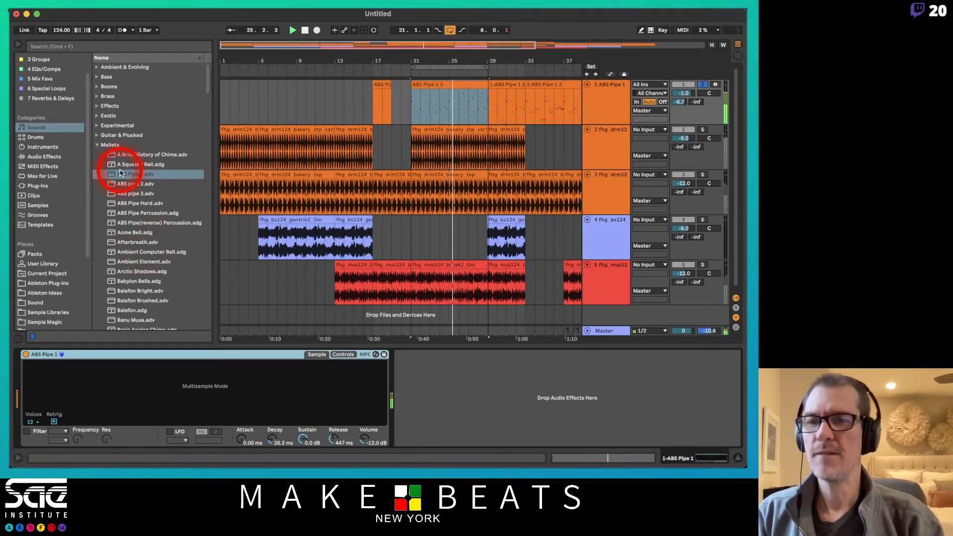
pyautogui.click(47, 157)
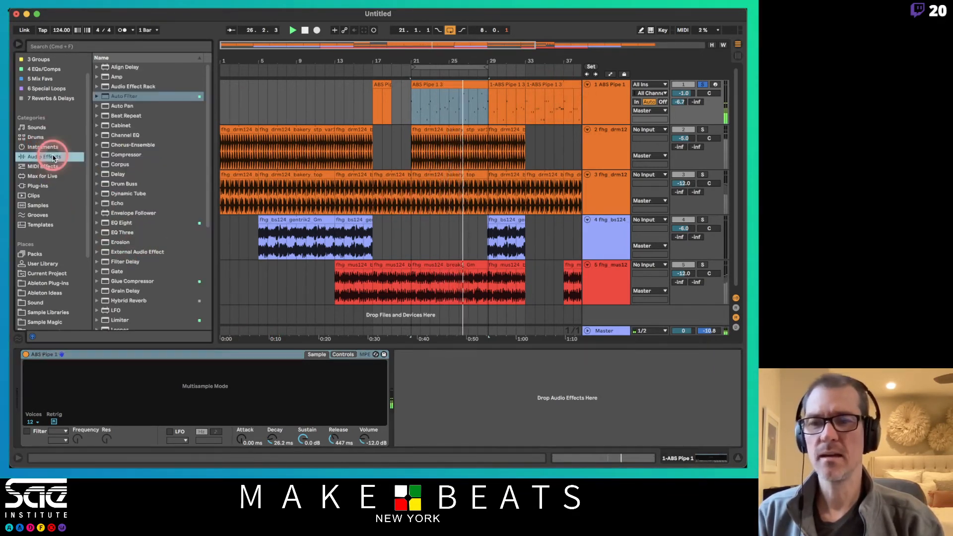
pyautogui.moveTo(113, 103); pyautogui.dragTo(439, 375)
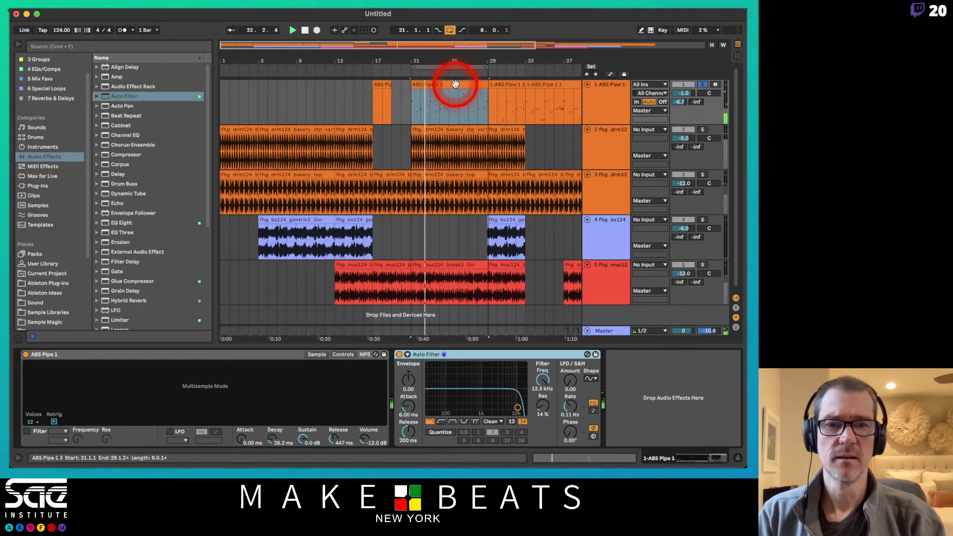
# Trim the looped ABS Pipe clip to end at bar 29, set the loop length to 8 bars, and restart playback from the clip.
pyautogui.moveTo(489, 46); pyautogui.dragTo(487, 58)
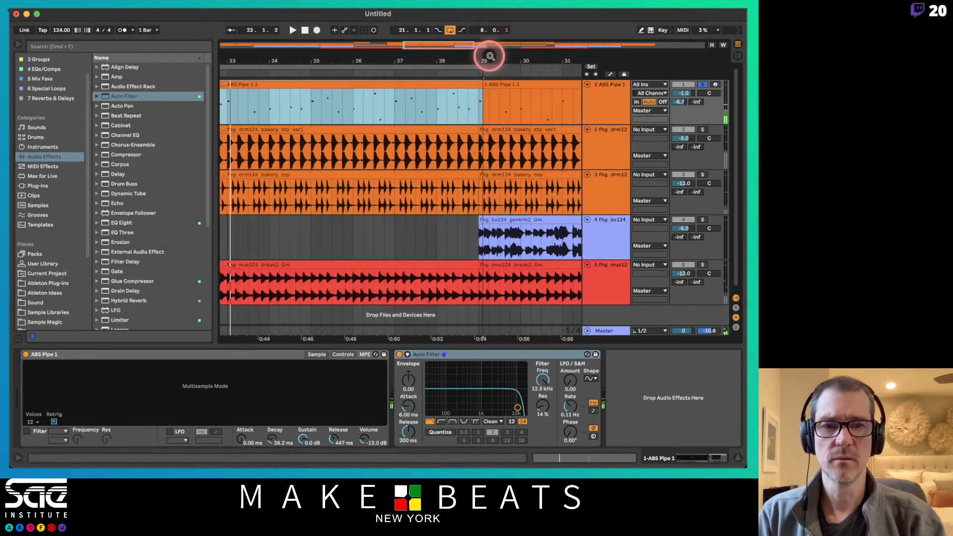
pyautogui.click(476, 67)
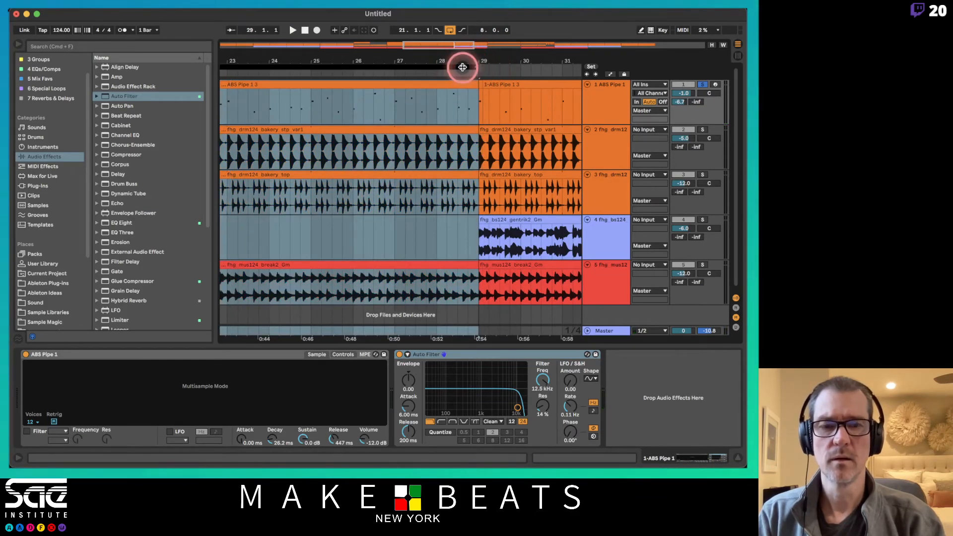
pyautogui.click(484, 85)
pyautogui.press('space')
pyautogui.click(469, 85)
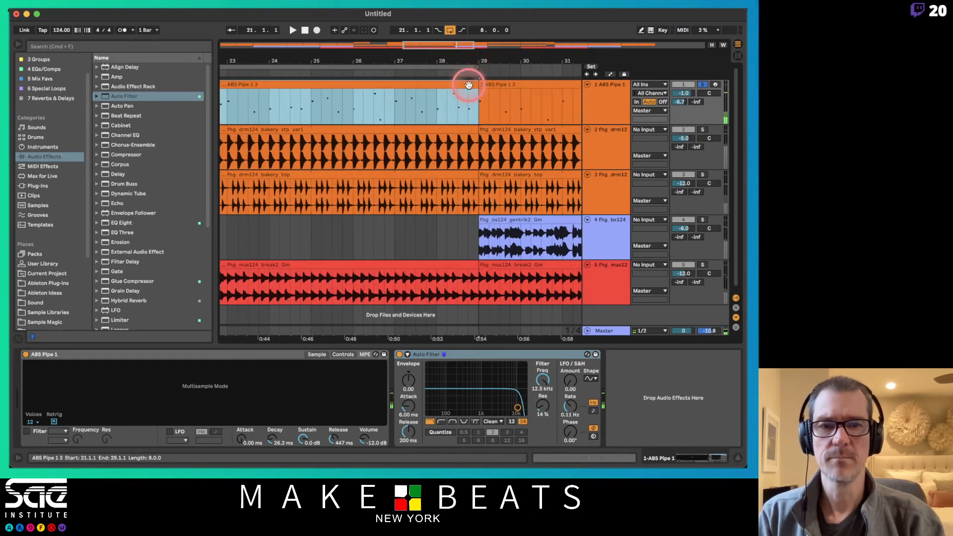
# Select the Auto Filter, lower its filter frequency to 2.79 kHz and raise its resonance.
pyautogui.click(506, 355)
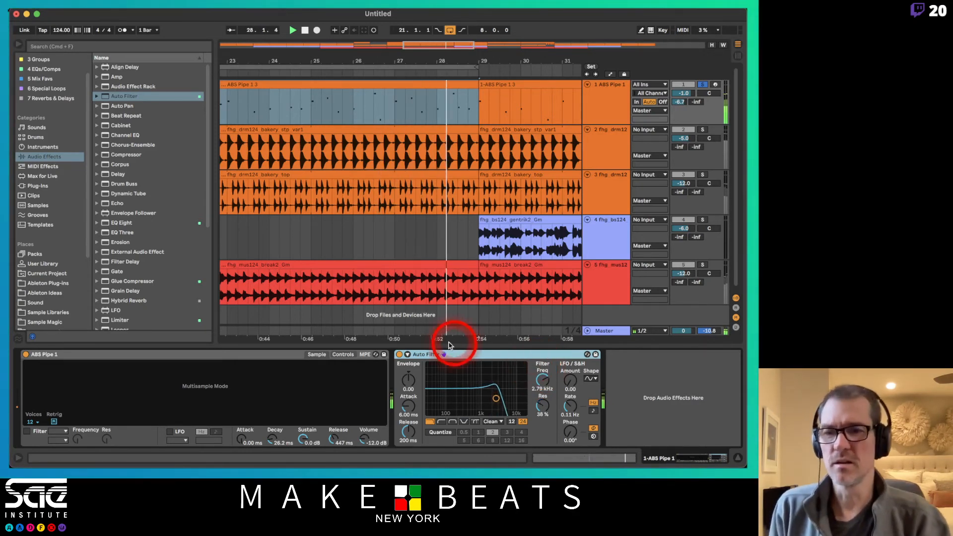
# Insert Redux before the Auto Filter with a rate of 1.34 kHz, and lower the filter frequency to 651 Hz.
pyautogui.scroll(-5, 134, 208)
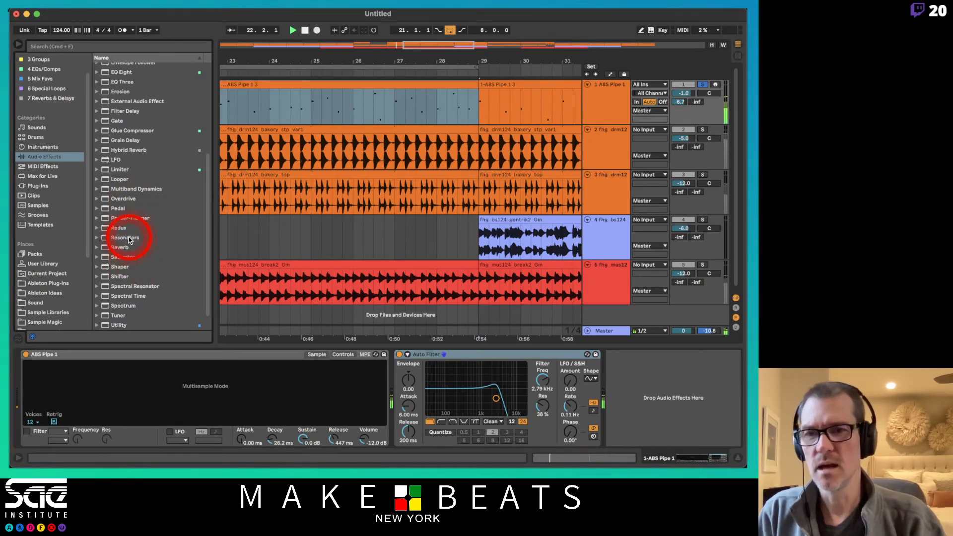
pyautogui.moveTo(119, 227); pyautogui.dragTo(393, 383)
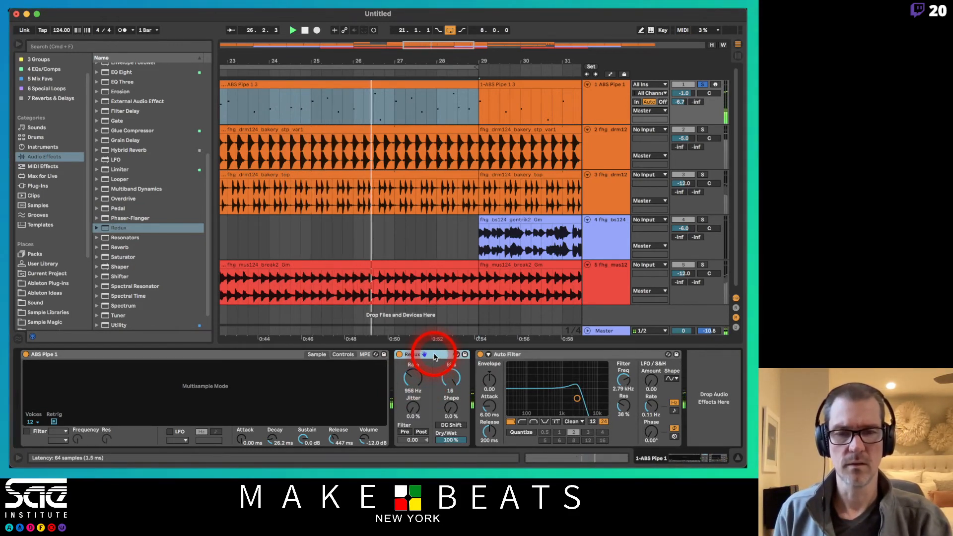
pyautogui.click(542, 359)
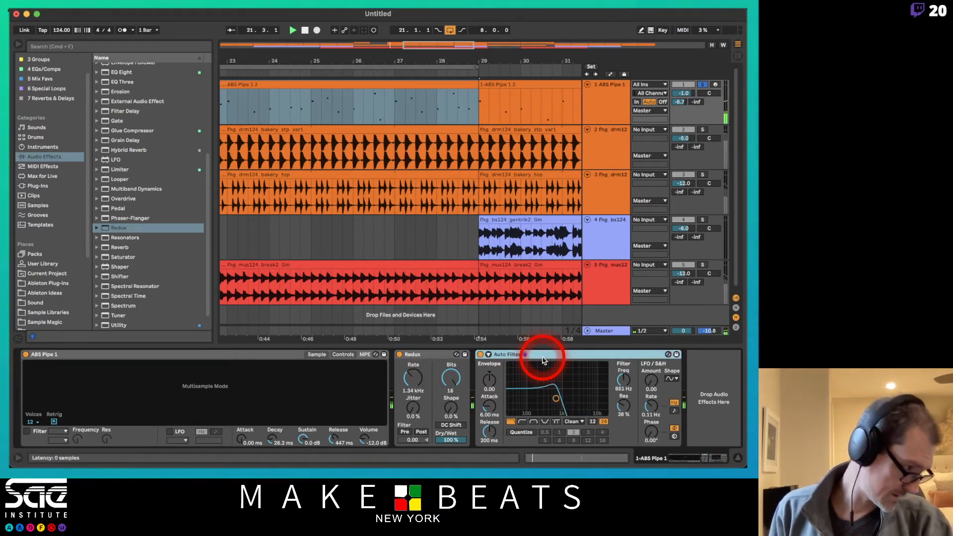
# Adjust Redux to a 17.3 kHz rate and 4 bits, and set the Auto Filter frequency to 2.15 kHz.
pyautogui.click(433, 356)
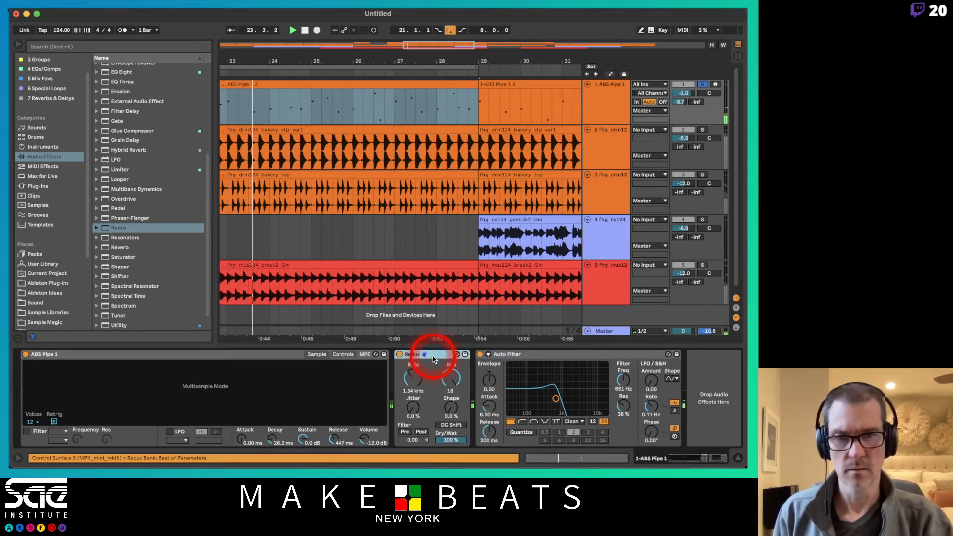
pyautogui.click(449, 373)
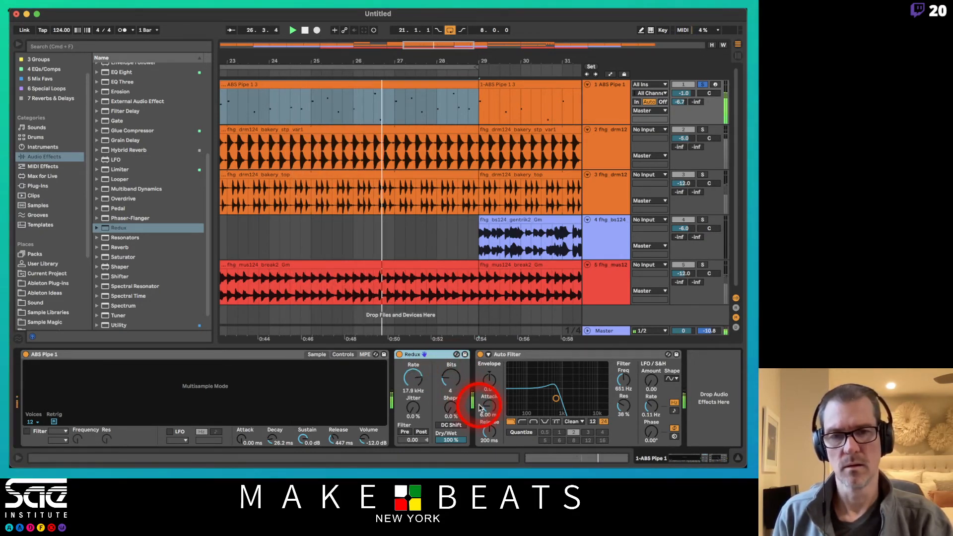
pyautogui.click(528, 355)
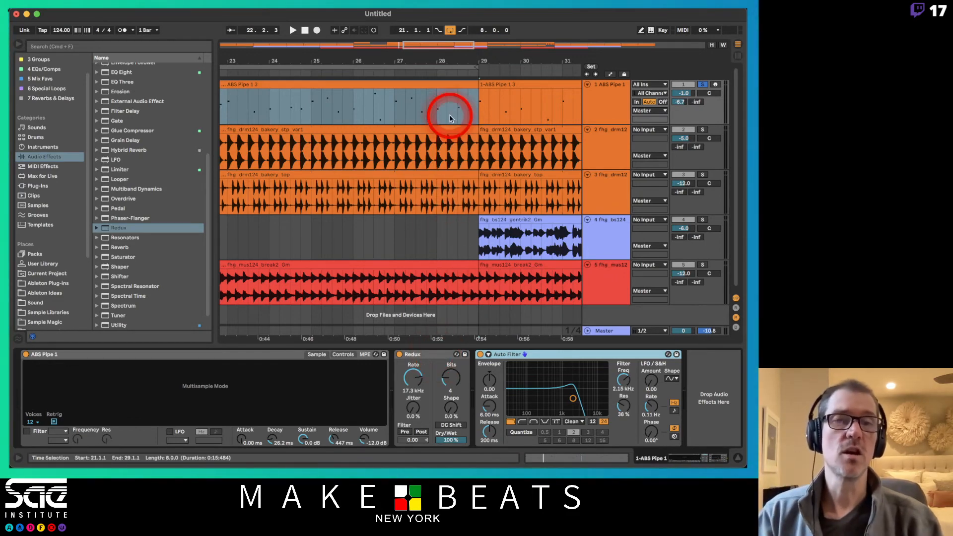
# Remove Redux and the Auto Filter from the ABS Pipe 1 track, with the whole arrangement in view.
pyautogui.click(502, 61)
pyautogui.moveTo(503, 61); pyautogui.dragTo(399, 62)
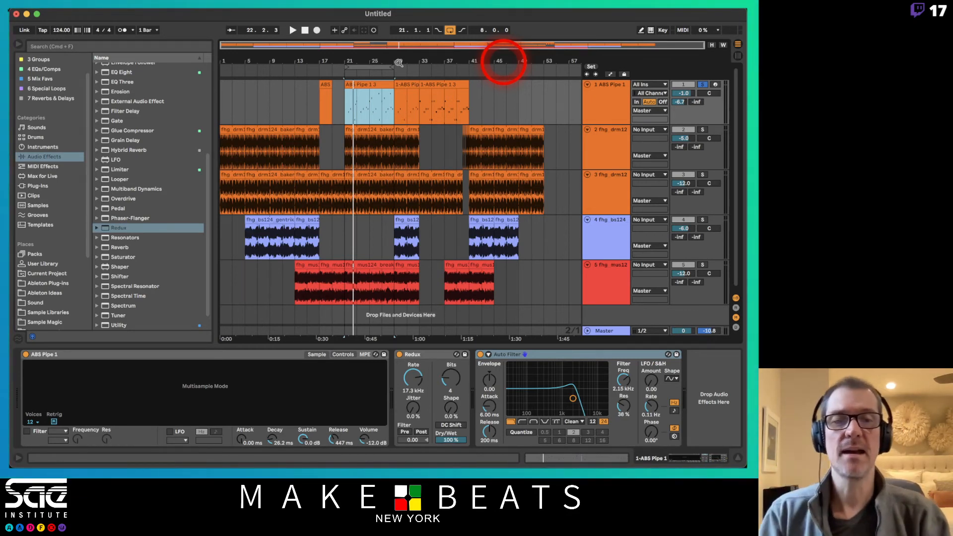
pyautogui.click(436, 355)
pyautogui.press('Delete')
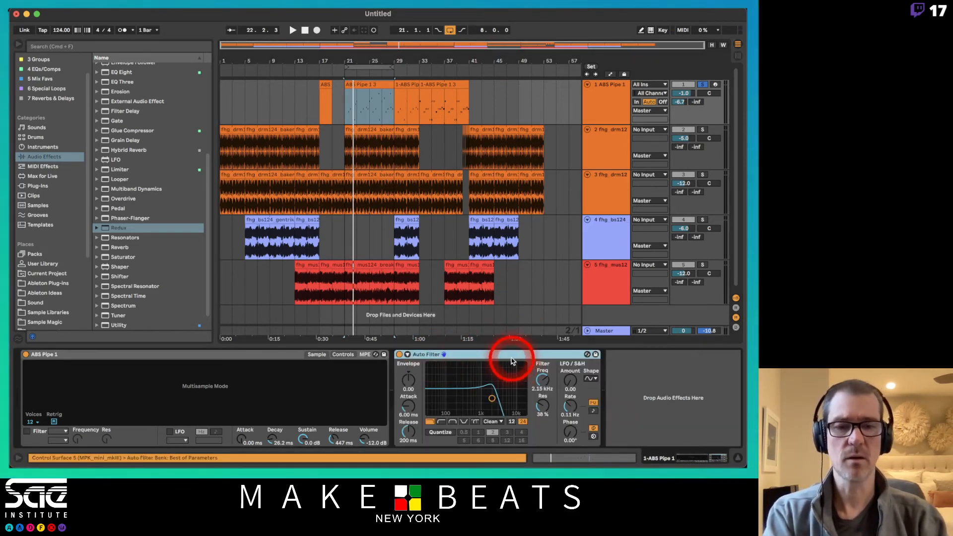
pyautogui.press('Delete')
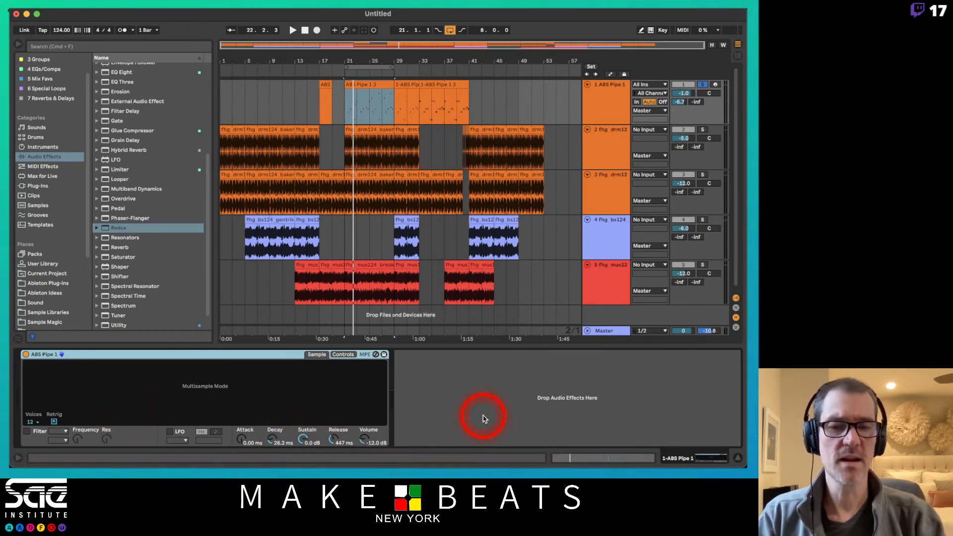
# Show the Clip View for the drum clip at bar 21 on track 2 and for the ABS Pipe 1 3 clip.
pyautogui.hotkey('shift', 'Tab')
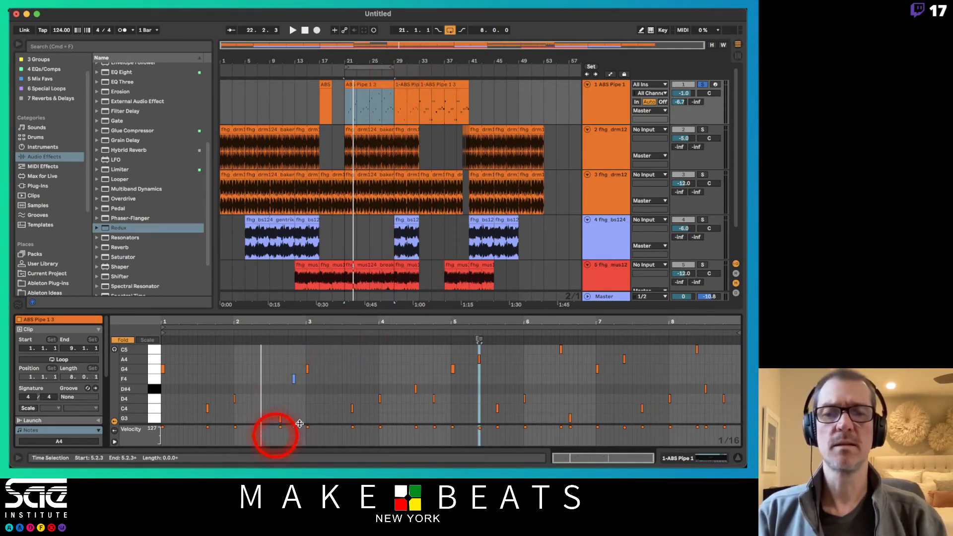
pyautogui.click(373, 127)
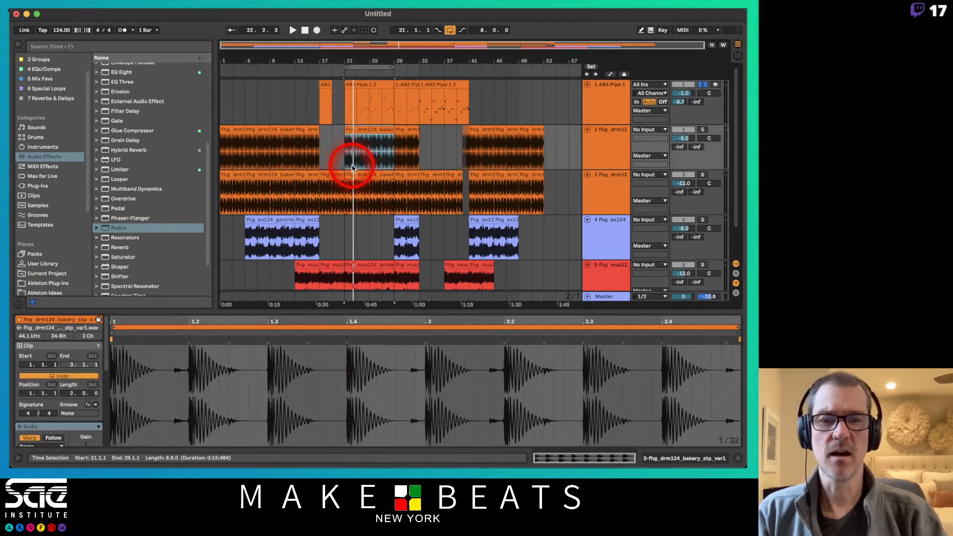
pyautogui.click(362, 86)
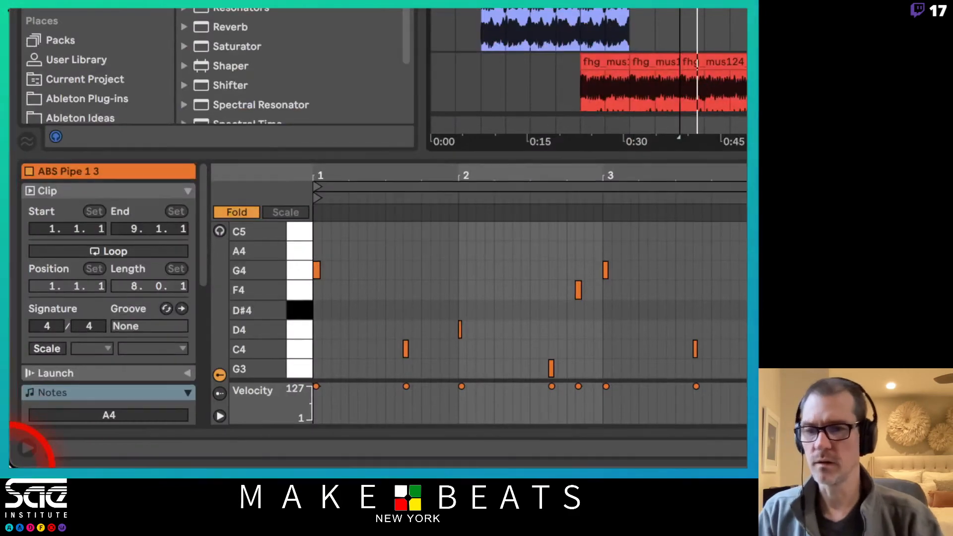
# Take the ABS Pipe 1 track out of solo, and briefly show the Info View and the Groove Pool.
pyautogui.click(33, 447)
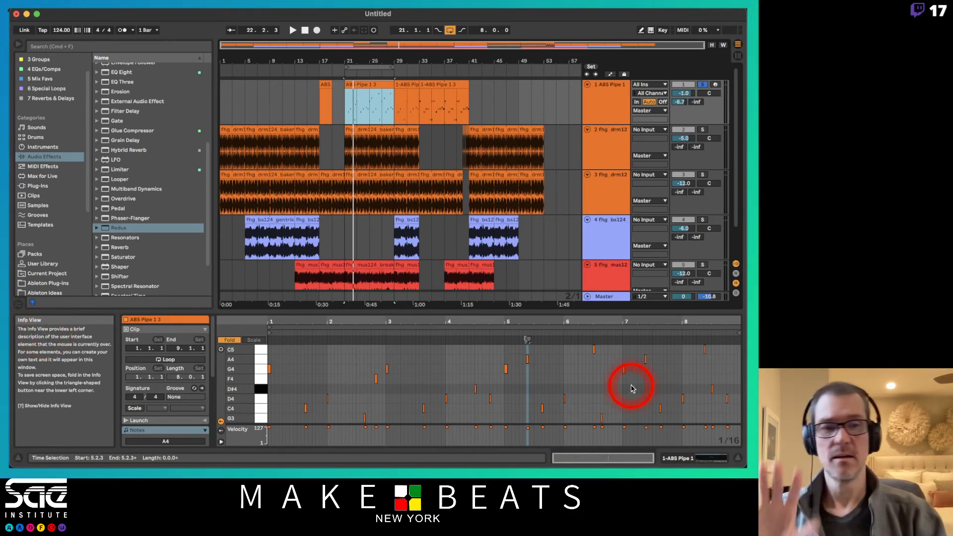
pyautogui.click(706, 84)
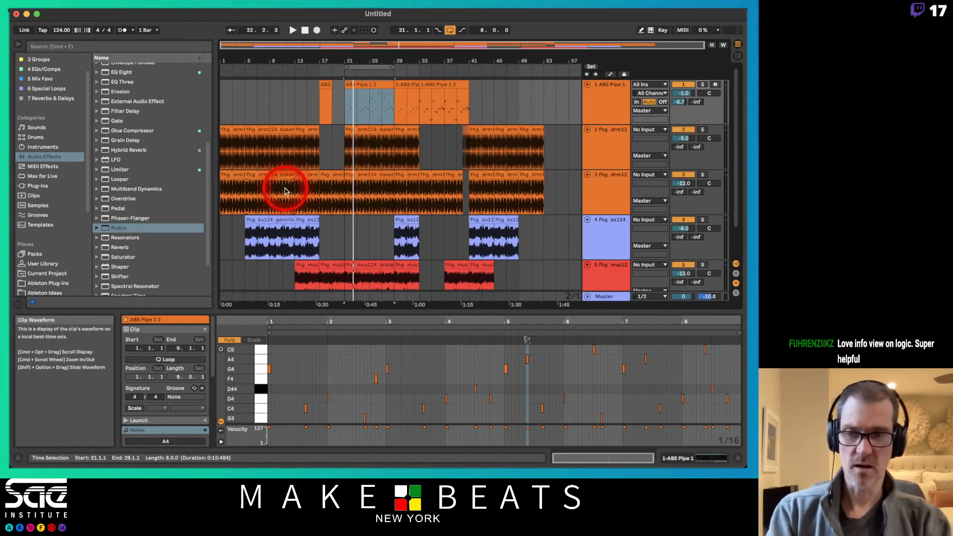
pyautogui.hotkey('shift', '?')
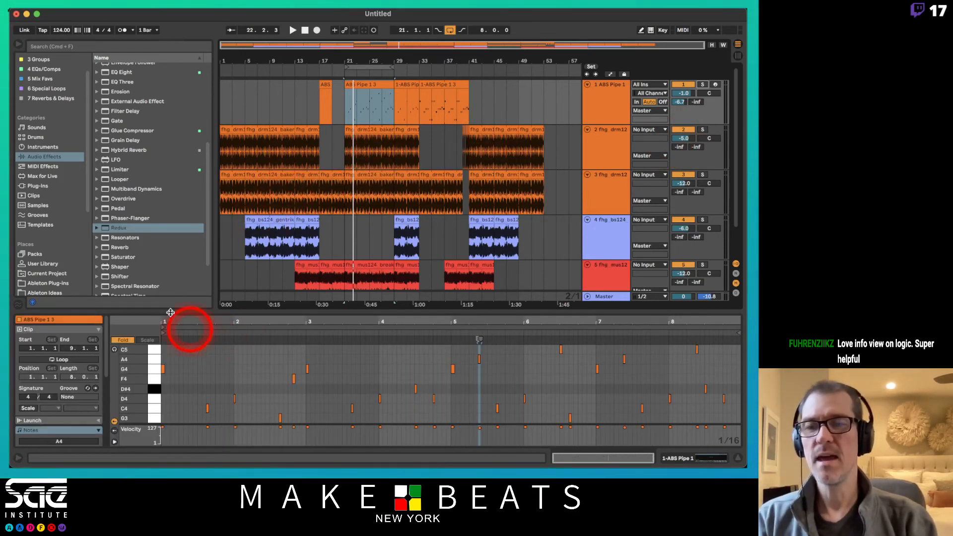
pyautogui.click(18, 305)
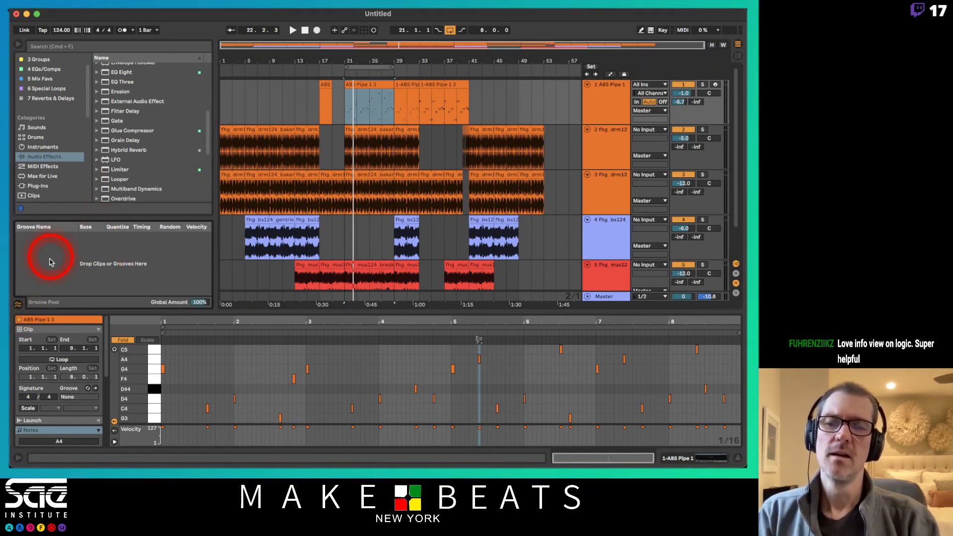
pyautogui.click(18, 305)
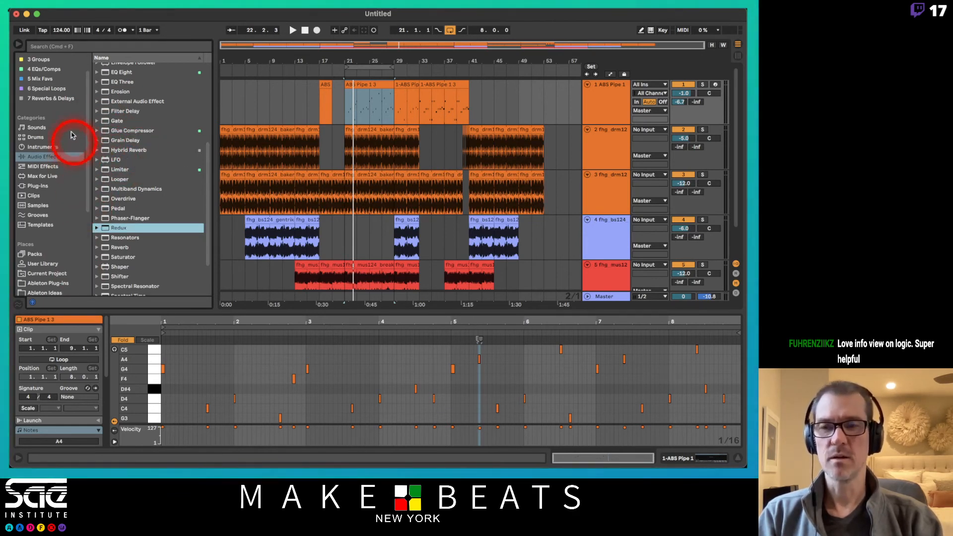
# Show the 1 Insts collection in the browser and switch the ABS Pipe 1 track to its Device View.
pyautogui.scroll(3, 59, 113)
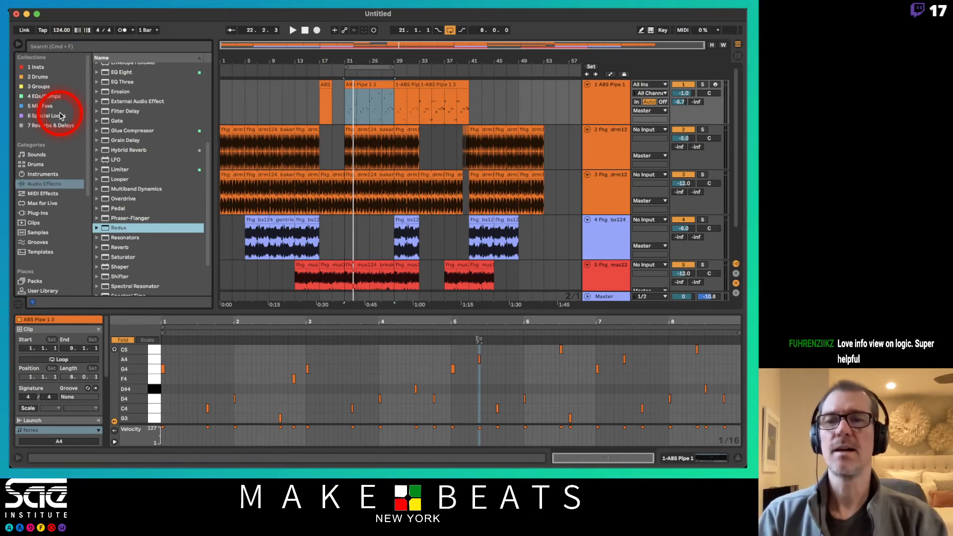
pyautogui.click(55, 68)
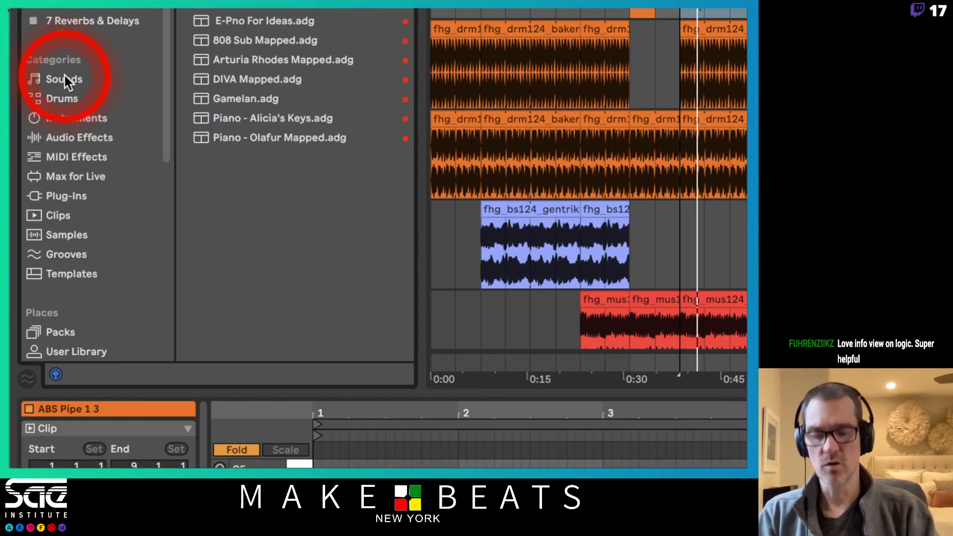
pyautogui.hotkey('shift', 'Tab')
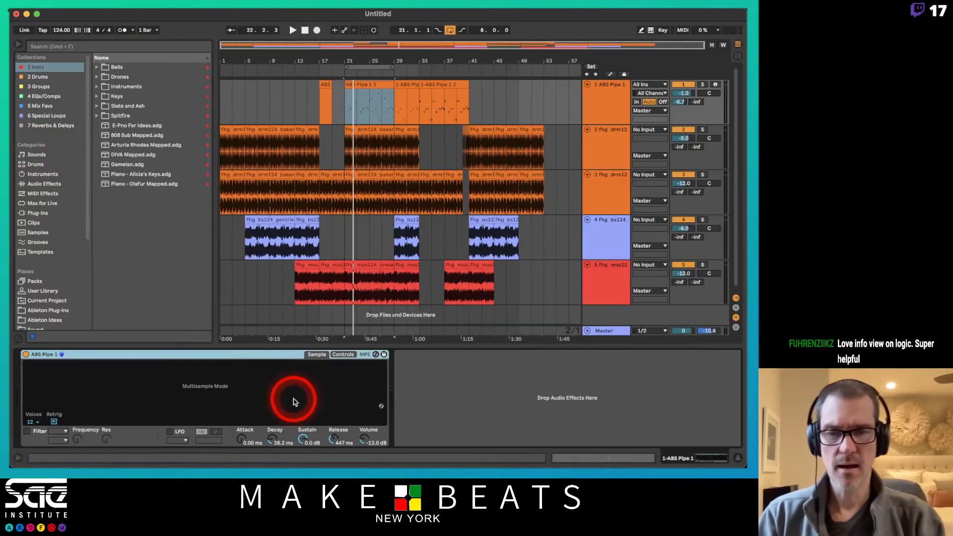
pyautogui.rightClick(452, 382)
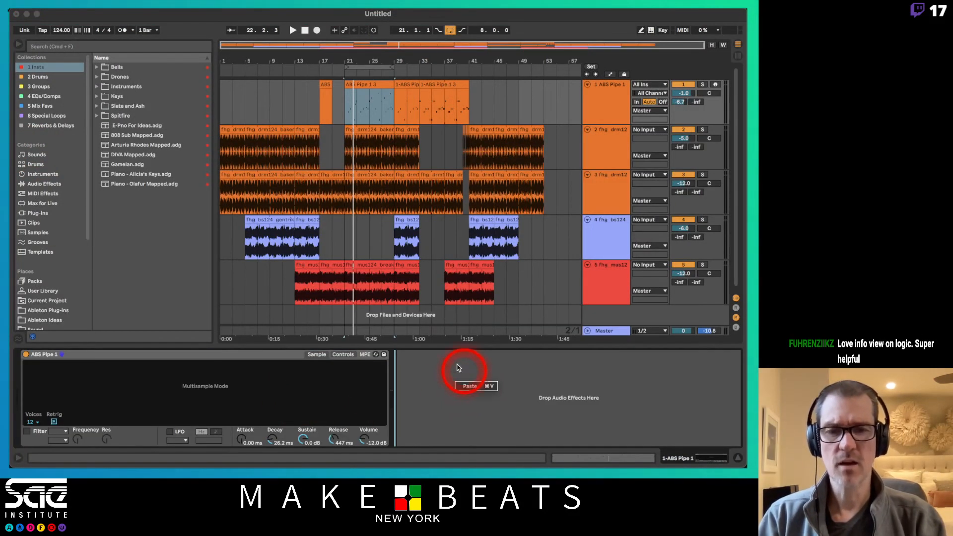
pyautogui.click(456, 366)
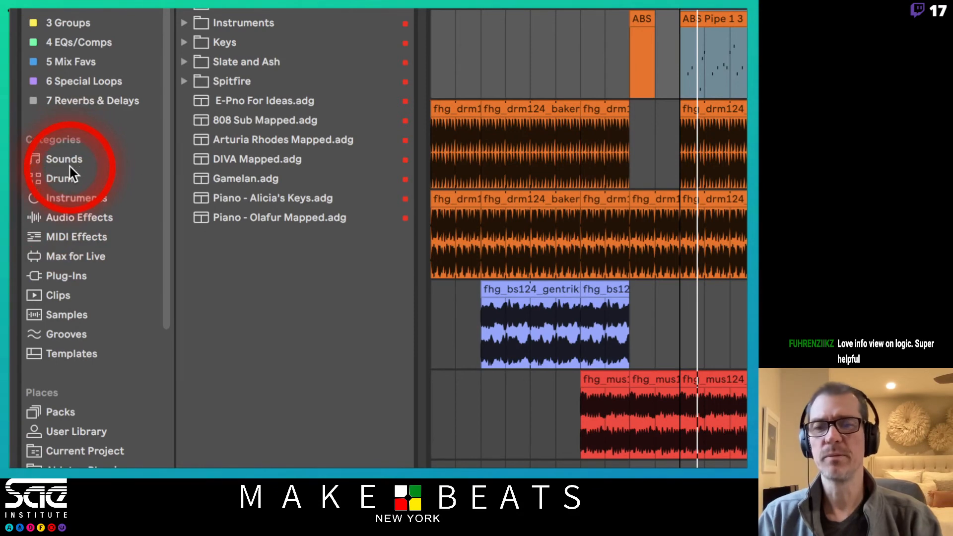
# Look through the browser categories Sounds, Drums, Instruments, Audio Effects, MIDI Effects, Max for Live, Plug-Ins and Clips.
pyautogui.click(67, 152)
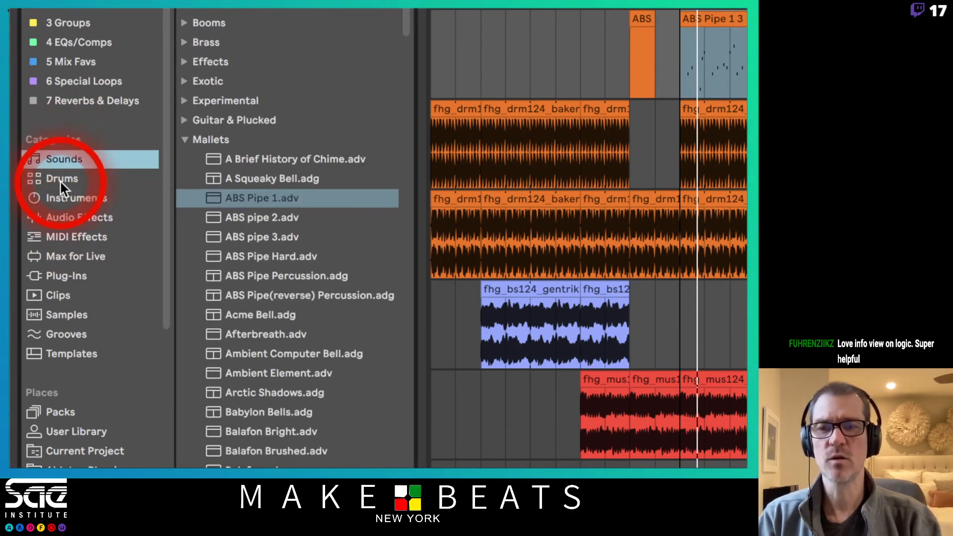
pyautogui.click(60, 182)
pyautogui.click(56, 159)
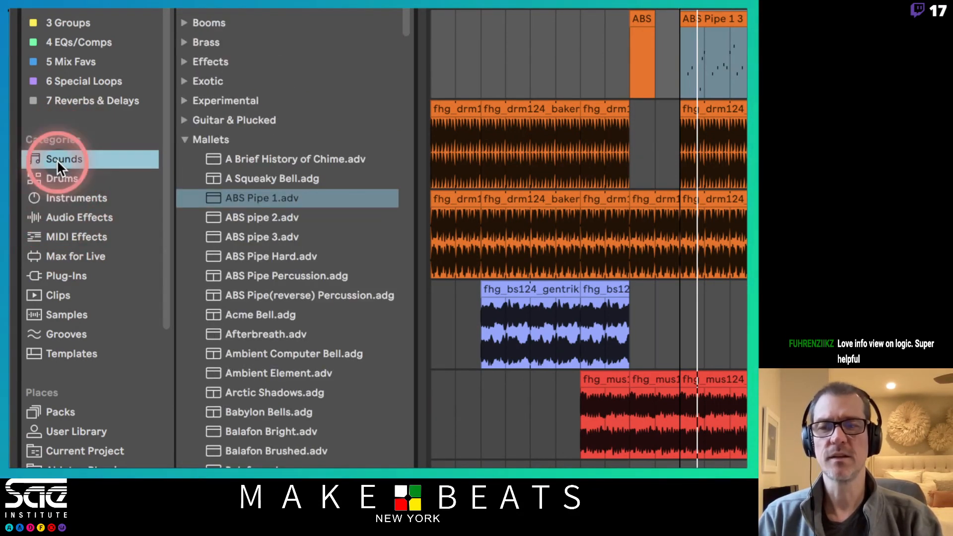
pyautogui.click(56, 174)
pyautogui.click(58, 191)
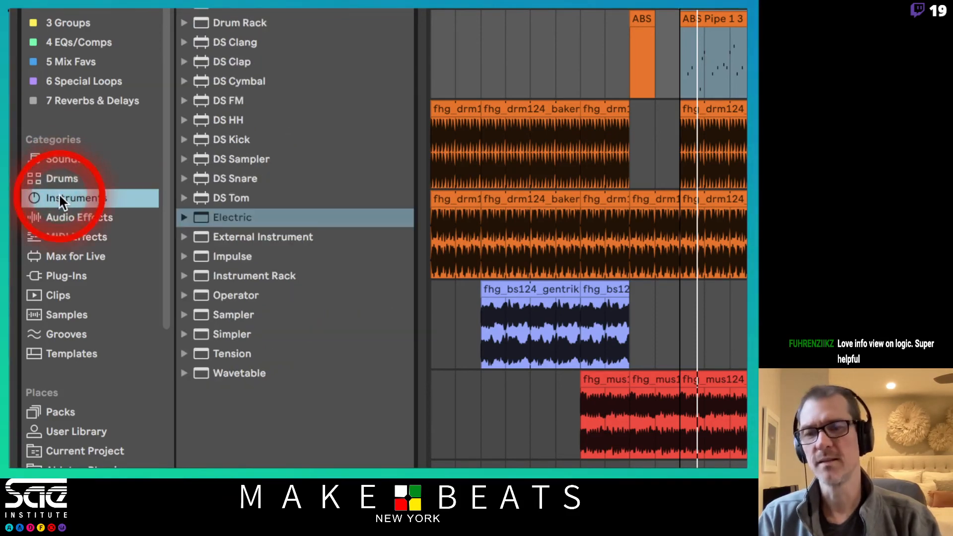
pyautogui.click(59, 216)
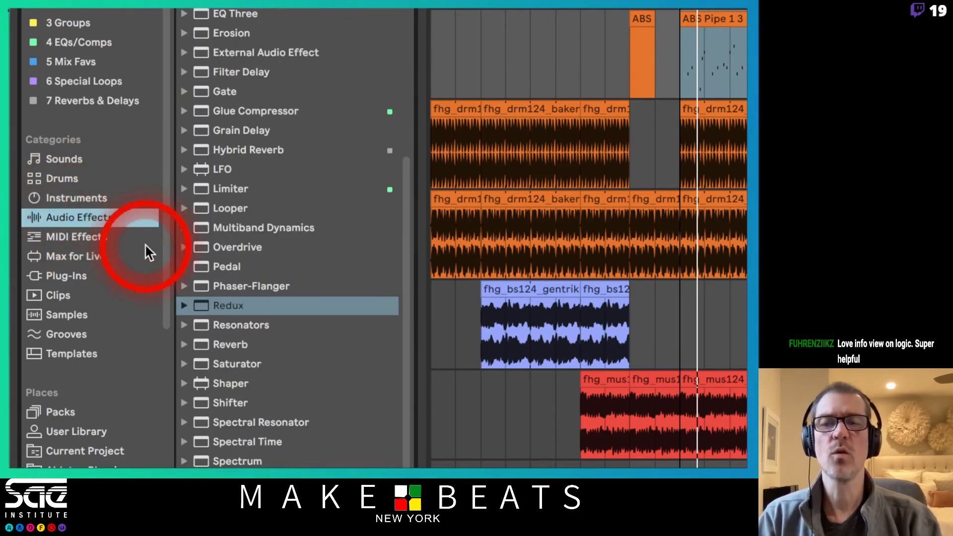
pyautogui.click(117, 231)
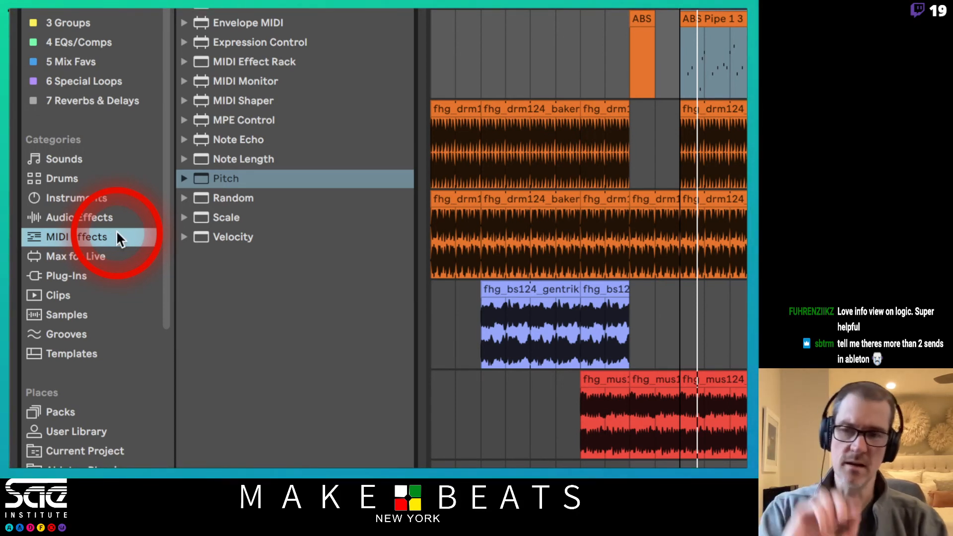
pyautogui.click(87, 257)
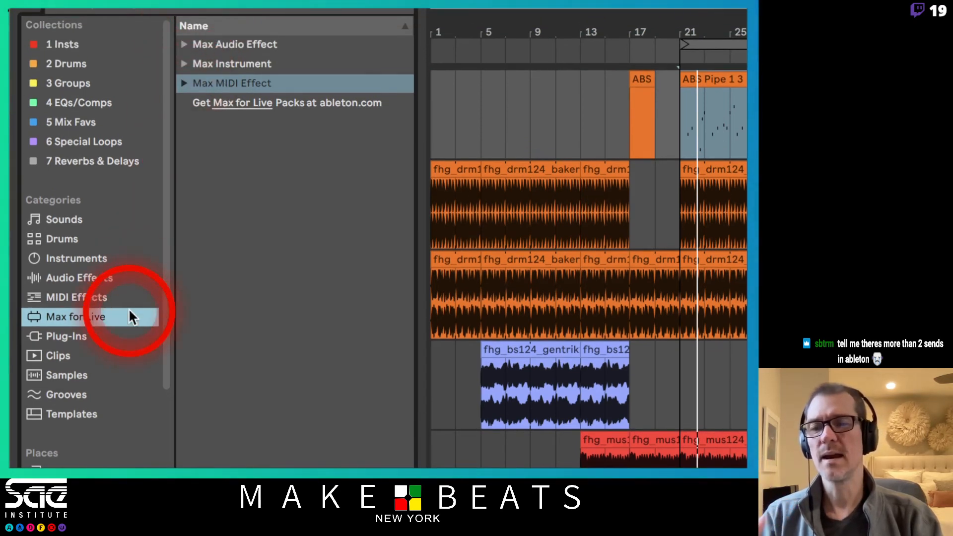
pyautogui.click(103, 333)
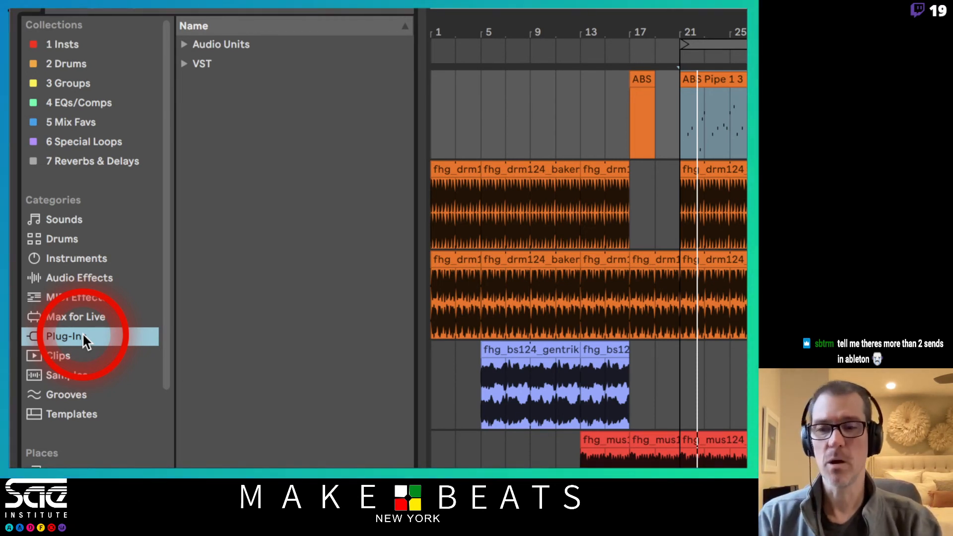
pyautogui.click(92, 355)
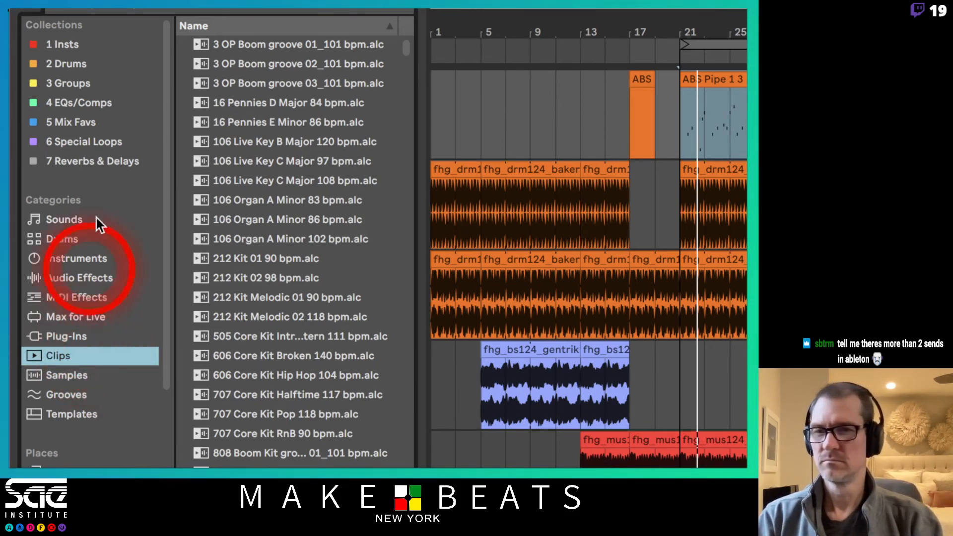
# Hide the Clips and Samples categories from the browser sidebar.
pyautogui.click(139, 25)
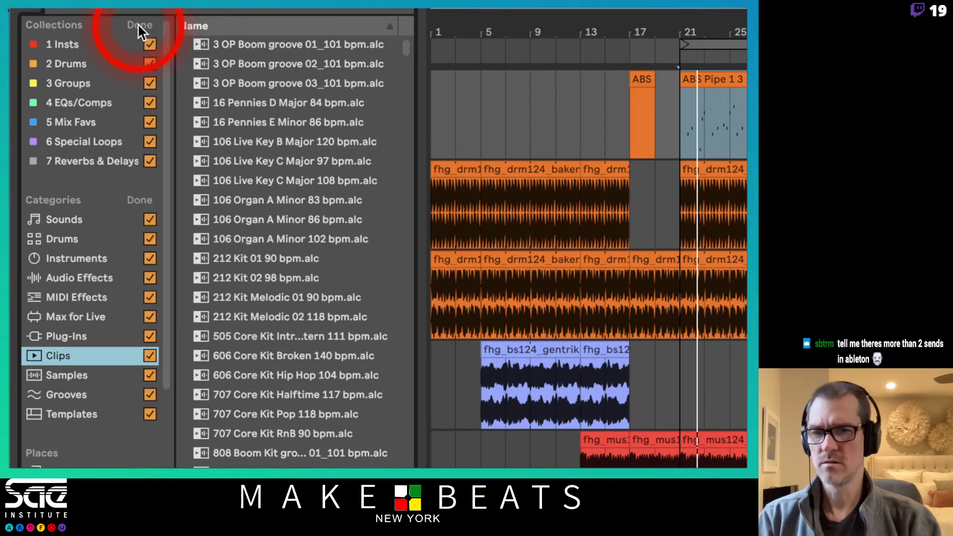
pyautogui.click(149, 351)
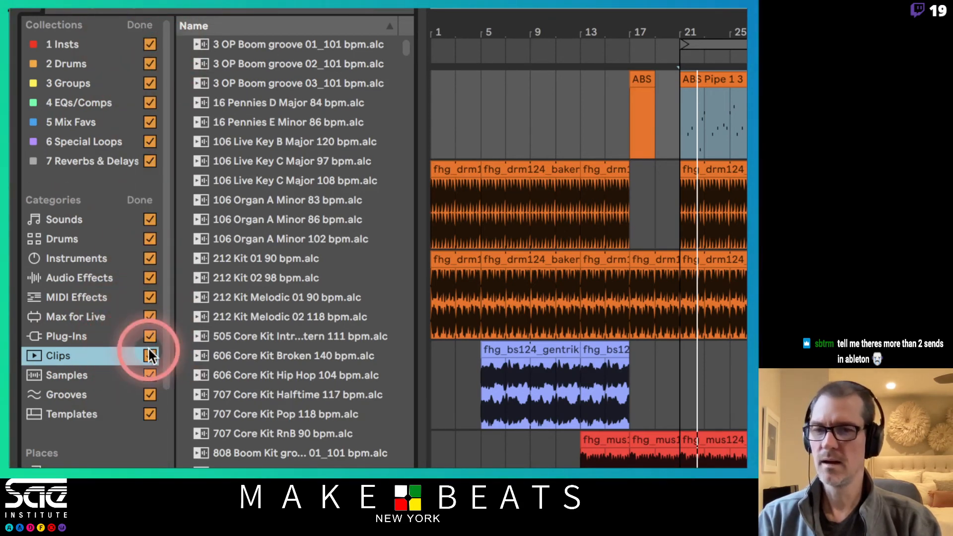
pyautogui.click(150, 376)
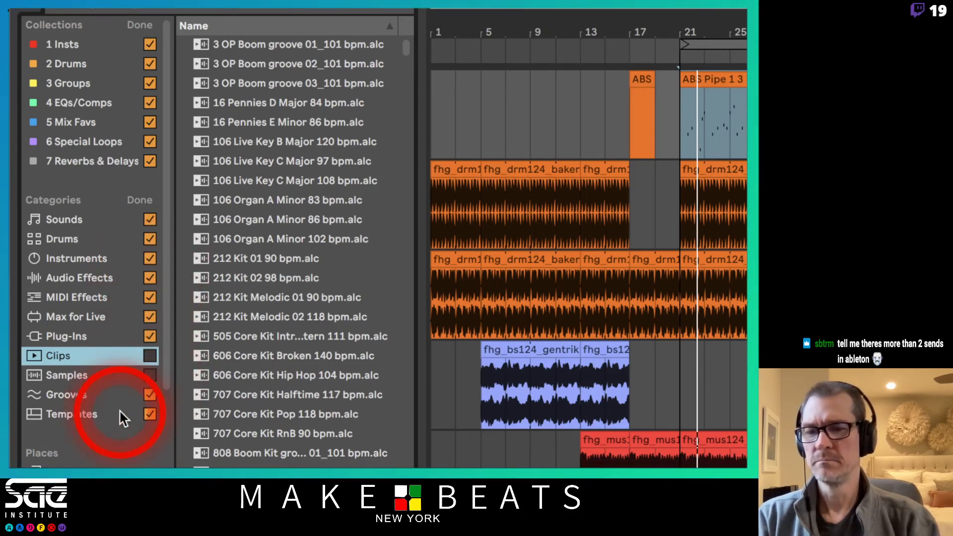
pyautogui.click(136, 22)
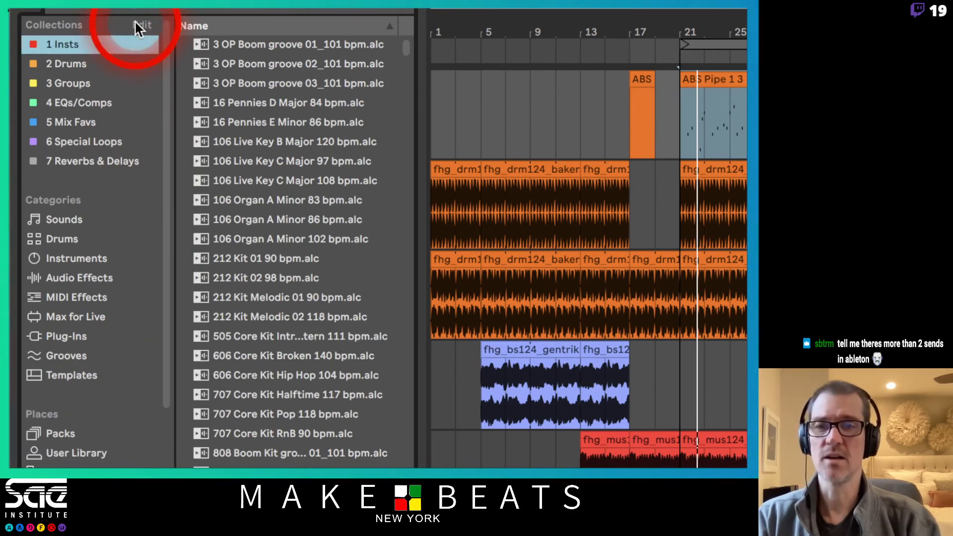
# Restore the Clips and Samples categories to the browser sidebar and list the contents of Samples.
pyautogui.click(135, 21)
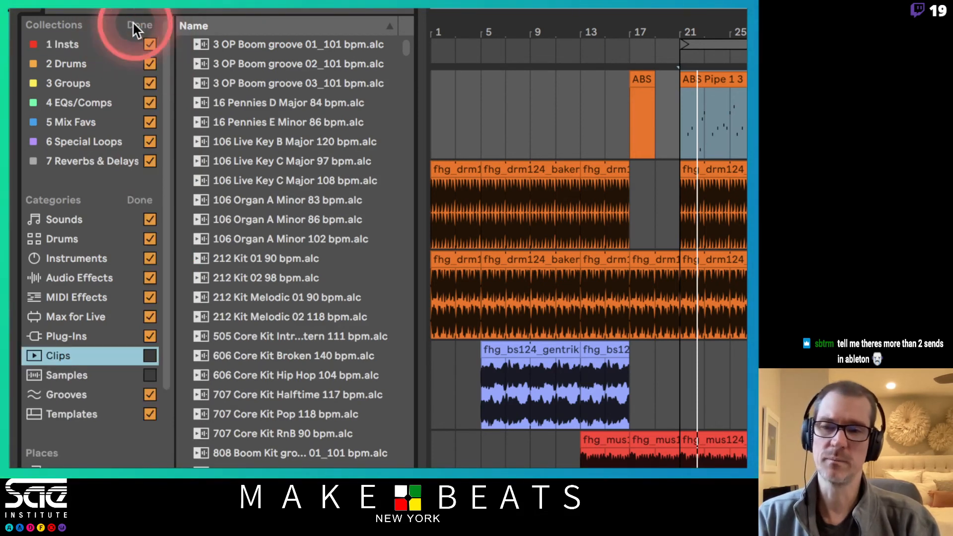
pyautogui.click(150, 356)
pyautogui.click(152, 373)
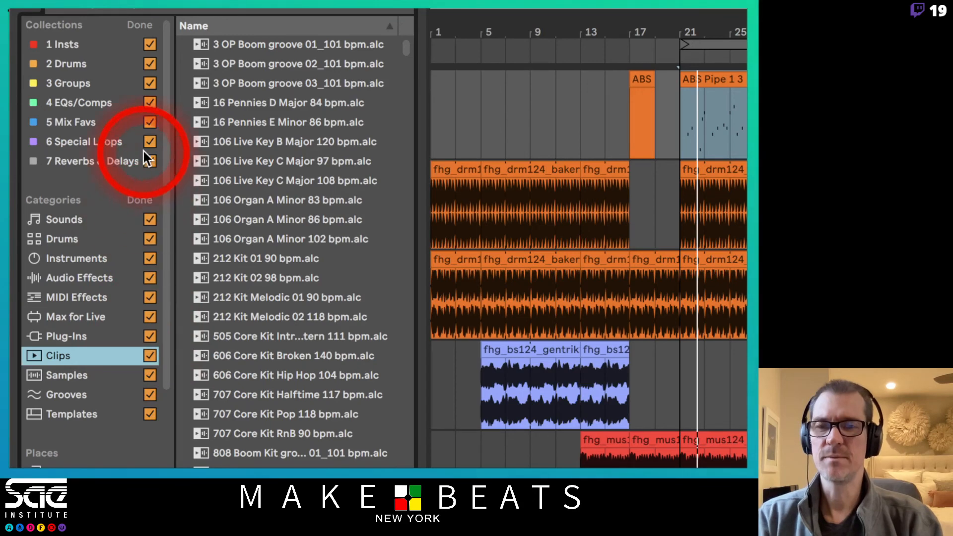
pyautogui.click(136, 22)
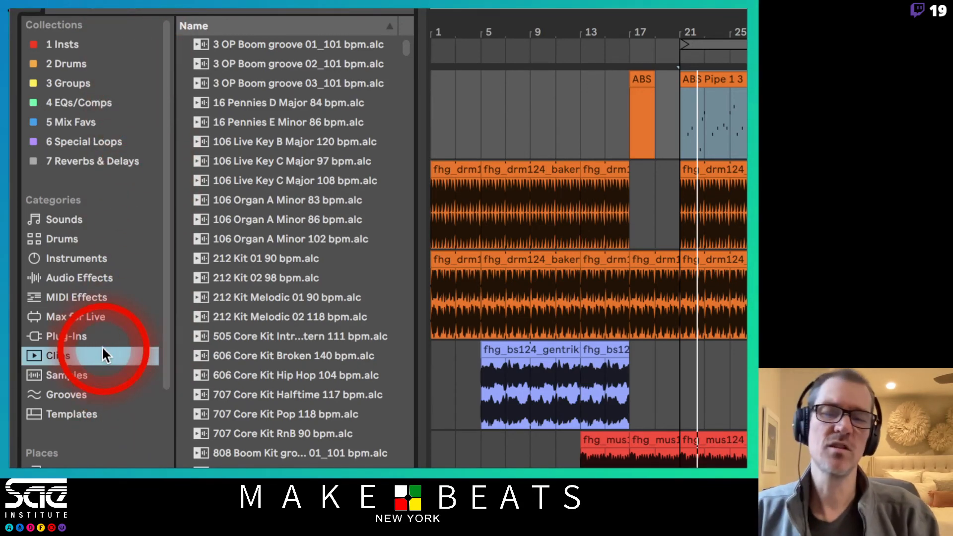
pyautogui.click(106, 375)
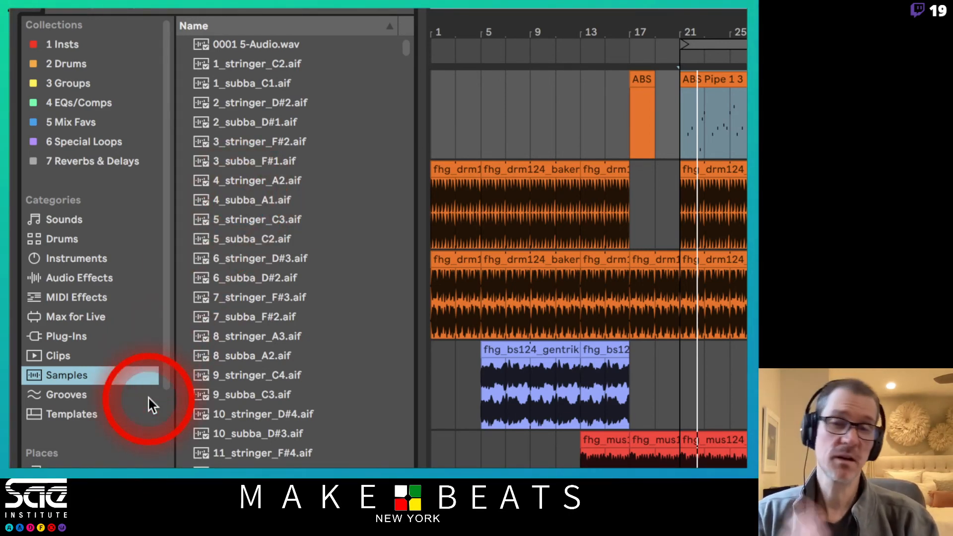
# Look through the browser's Grooves list down to the Swing Logic grooves and list the contents of Templates.
pyautogui.click(112, 395)
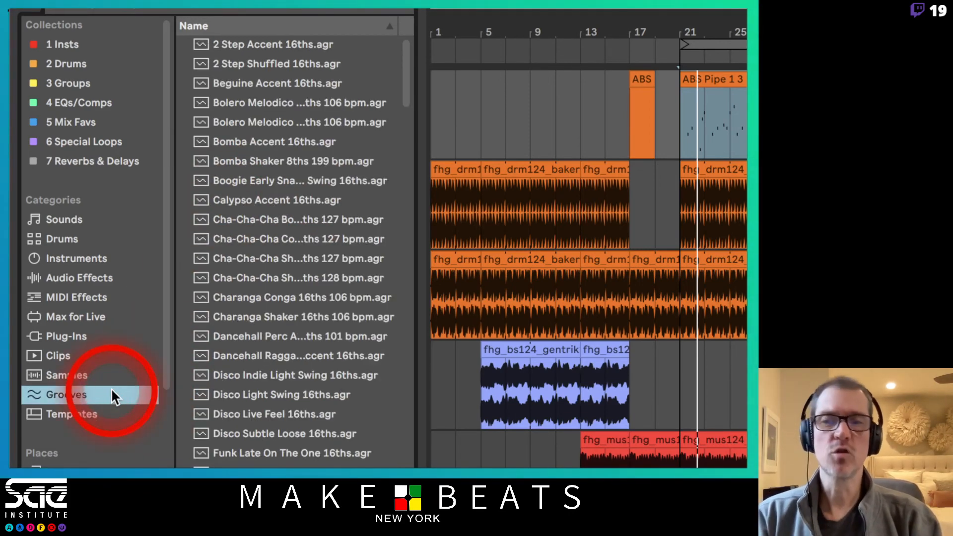
pyautogui.scroll(-15, 254, 305)
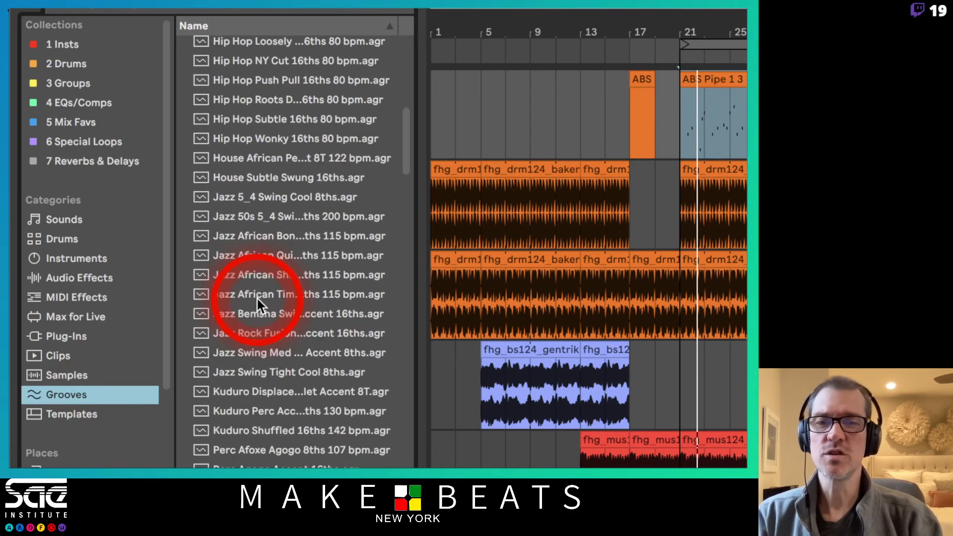
pyautogui.scroll(-10, 256, 299)
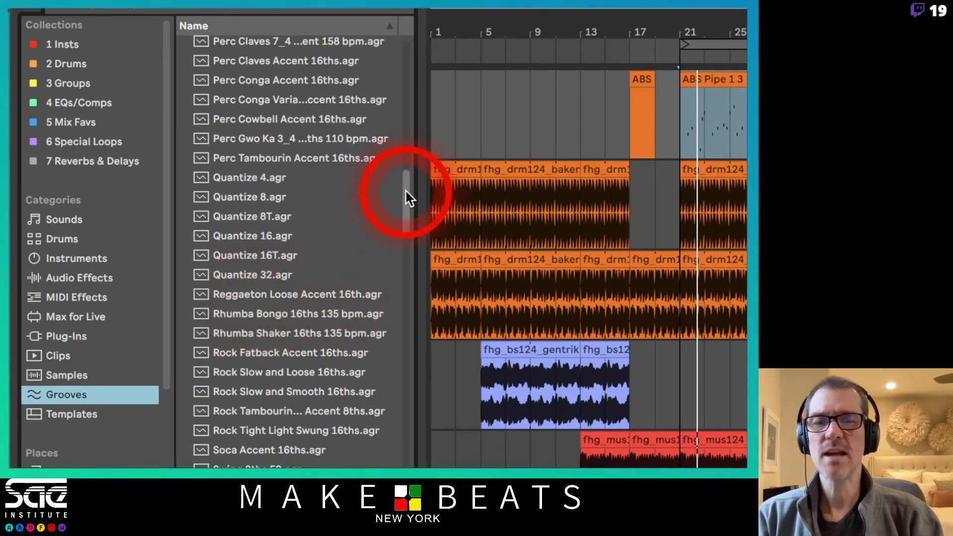
pyautogui.moveTo(407, 195); pyautogui.dragTo(420, 335)
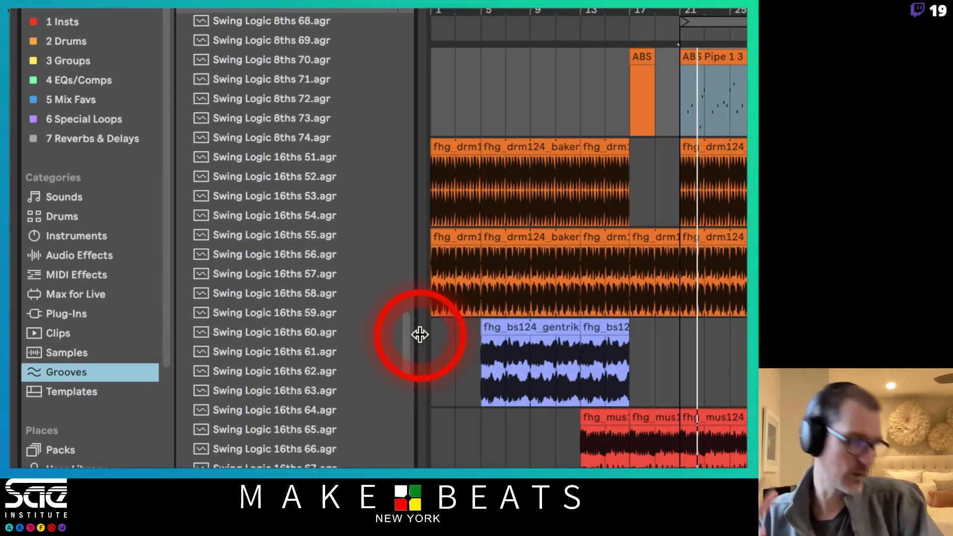
pyautogui.click(101, 390)
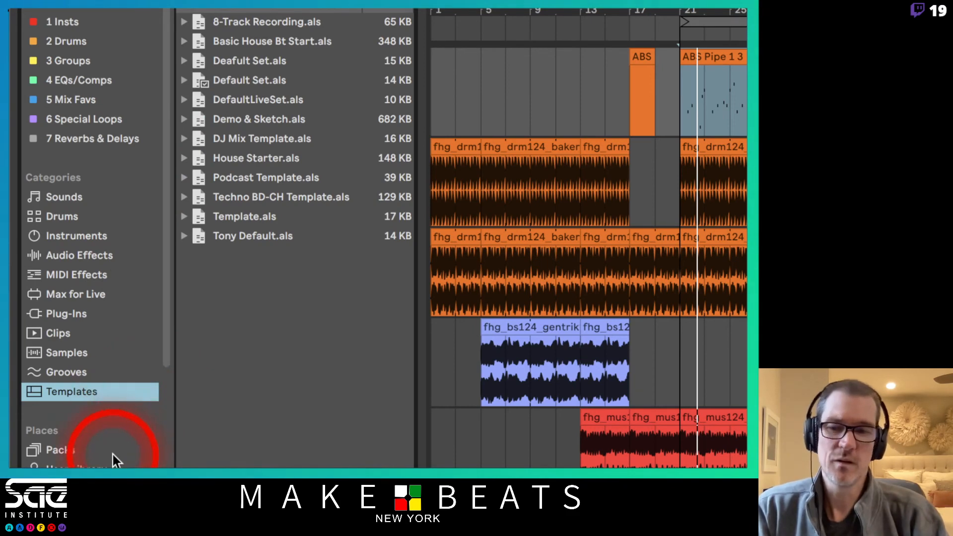
# Hide the Device View and show the Sample Libraries and Sample Magic folders in the browser's Places.
pyautogui.scroll(-3, 109, 212)
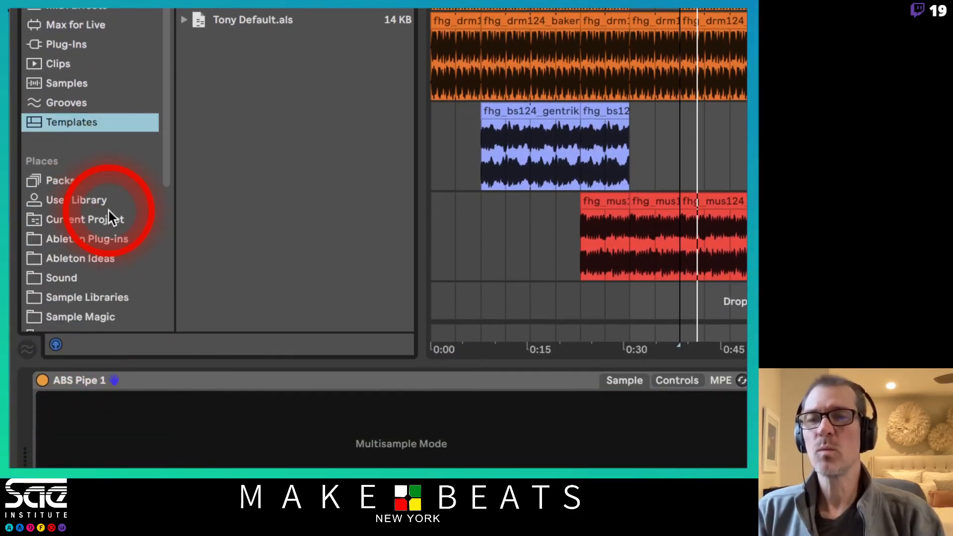
pyautogui.scroll(-5, 108, 211)
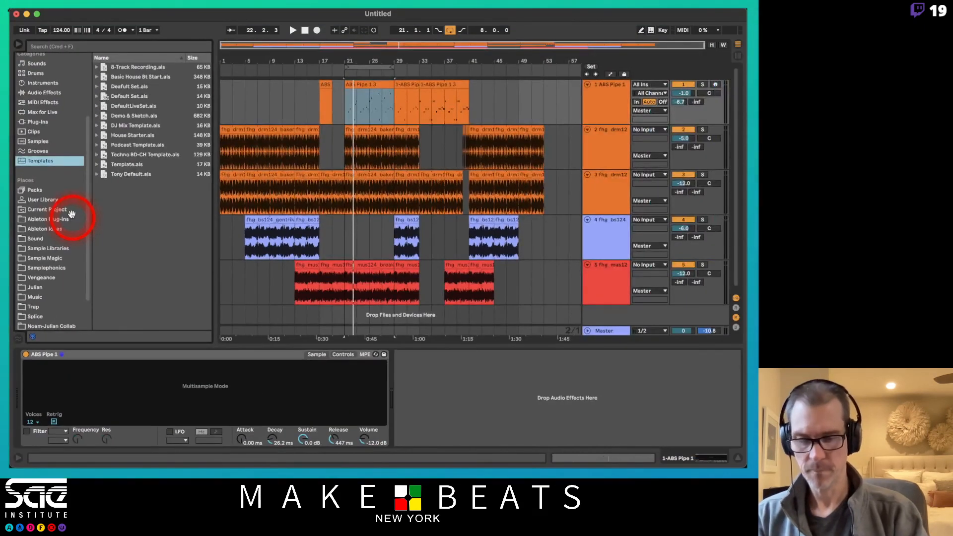
pyautogui.press('super+alt+l')
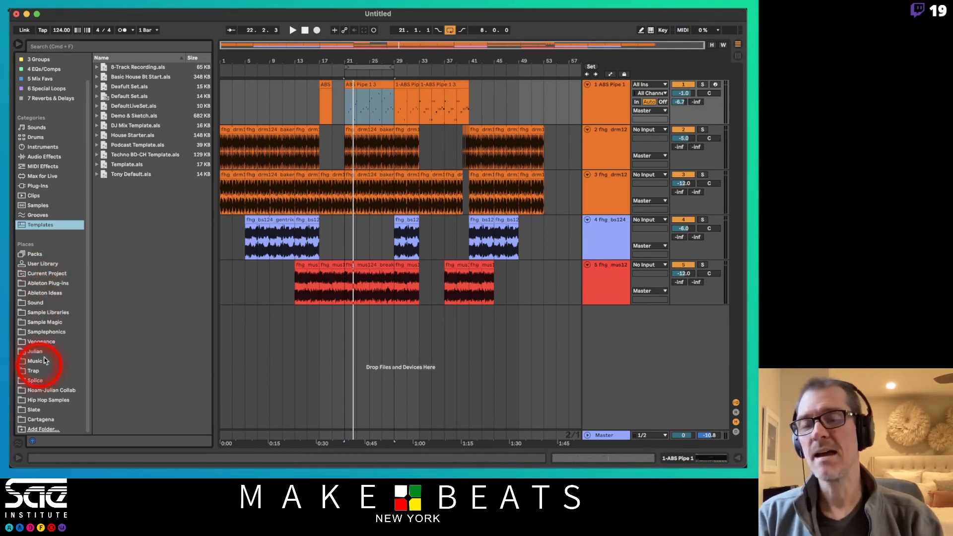
pyautogui.click(51, 313)
pyautogui.click(53, 322)
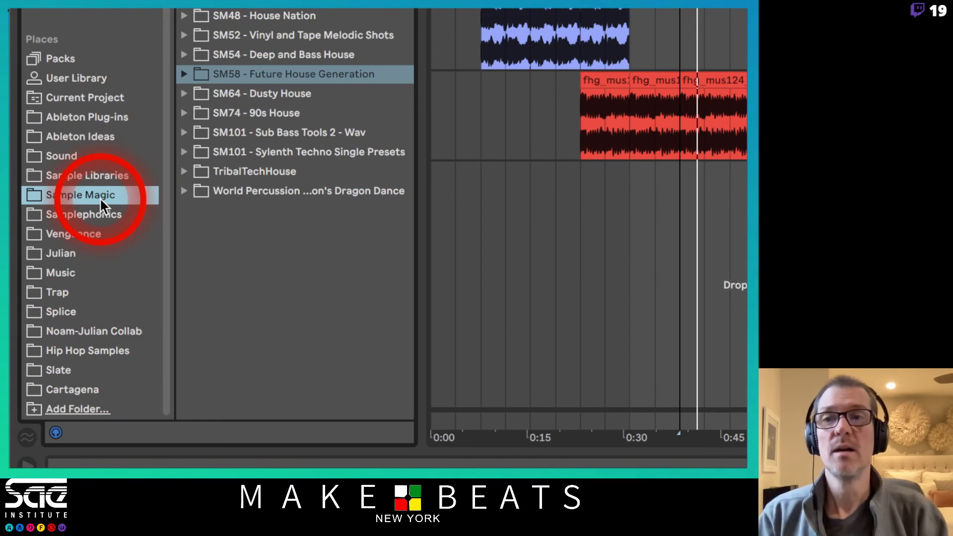
# Show the contents of Packs, User Library and Current Project in the browser's Places.
pyautogui.click(74, 58)
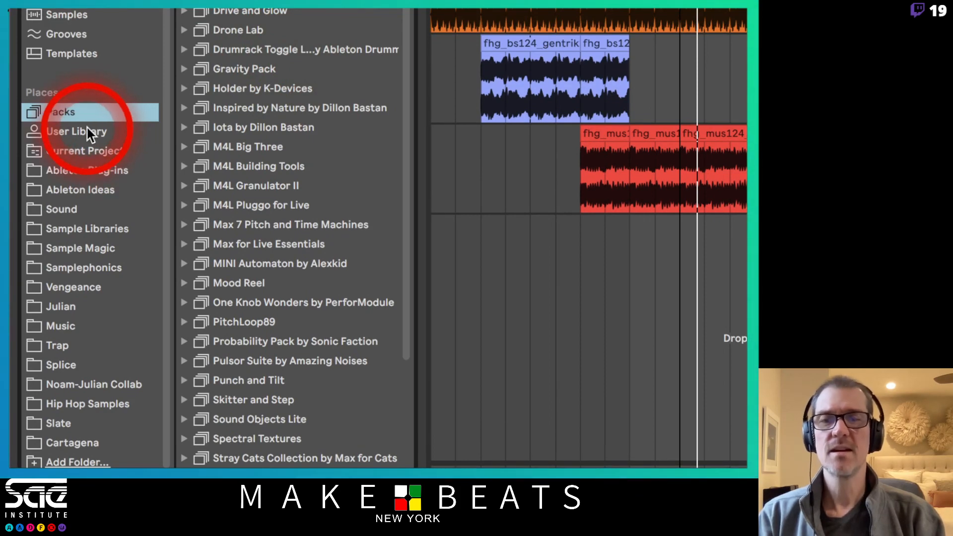
pyautogui.click(88, 132)
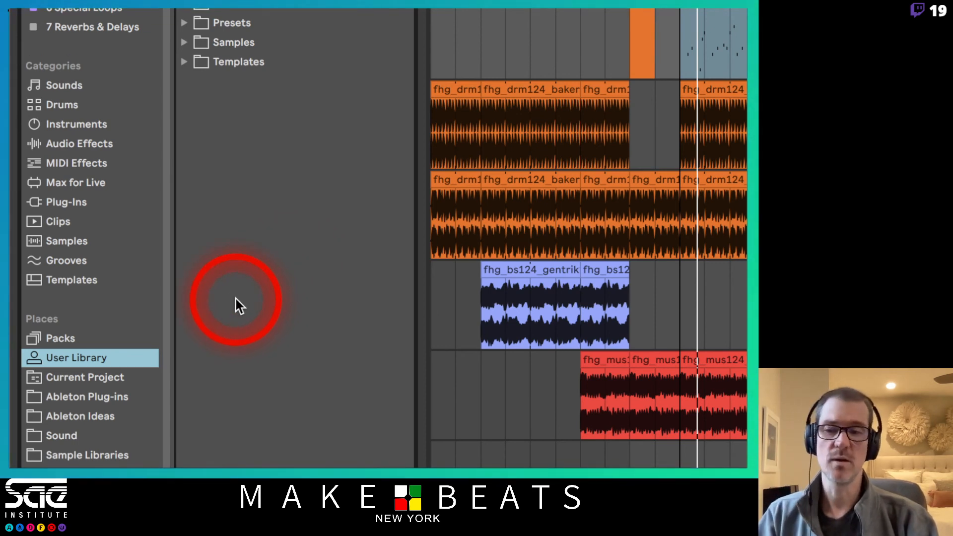
pyautogui.click(76, 379)
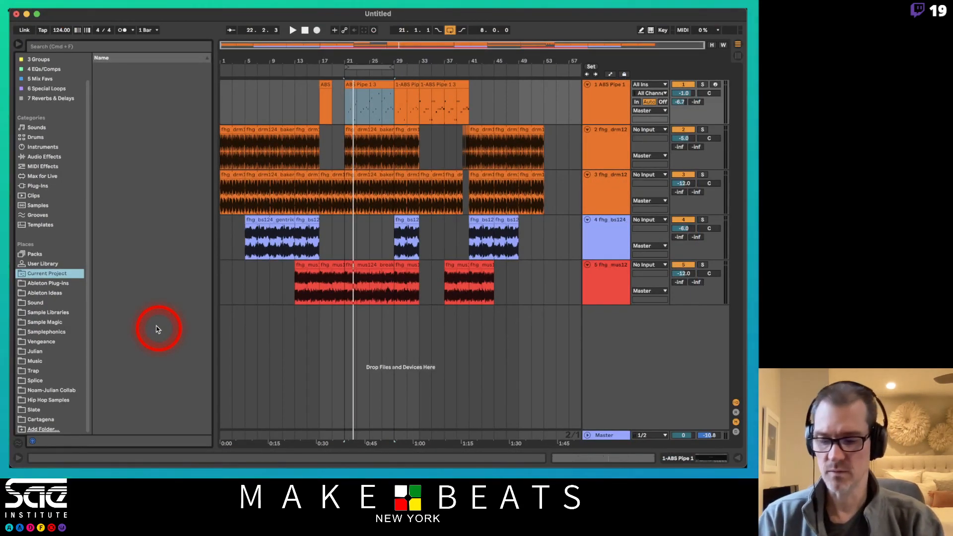
# Save the Live Set as "2111 Getting Started" in the Ableton Teaching Projects folder inside Teaching.
pyautogui.press('super+s')
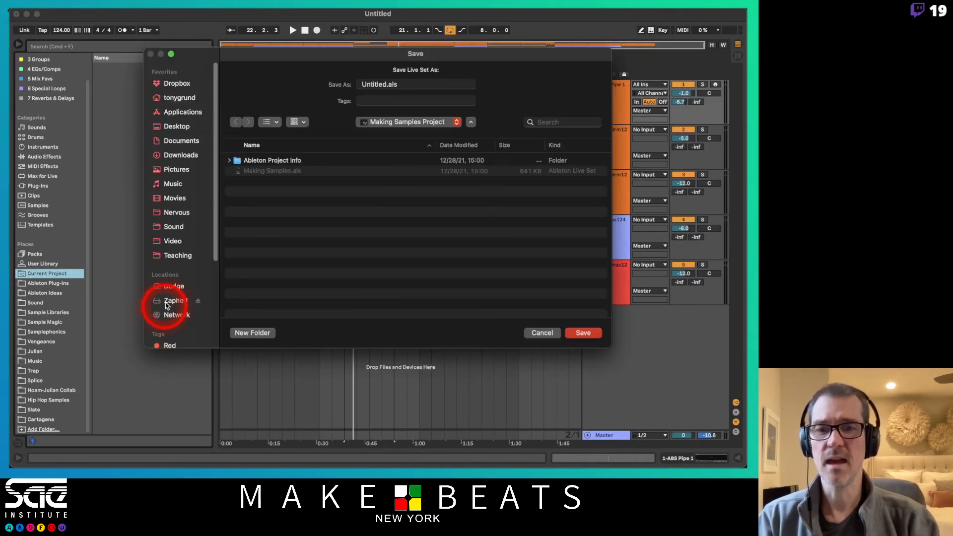
pyautogui.click(404, 123)
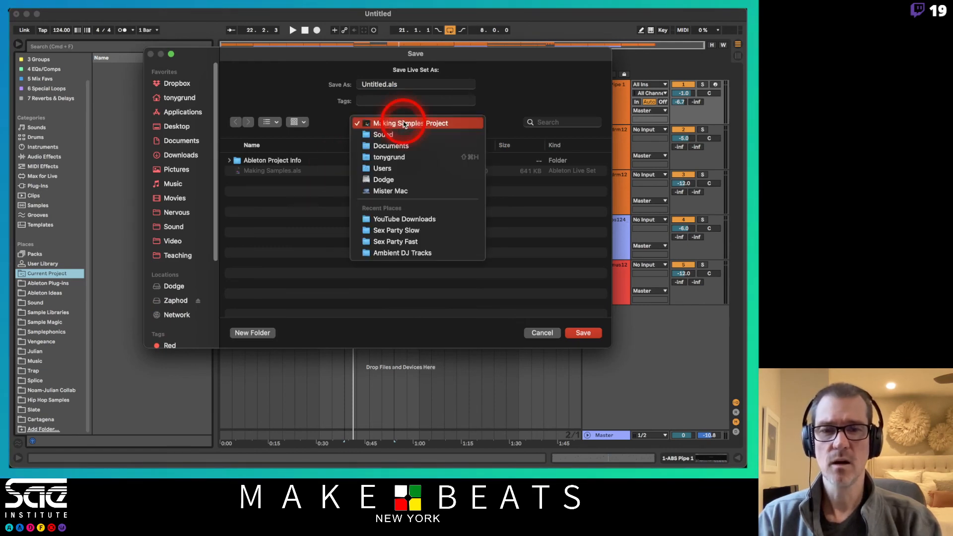
pyautogui.click(223, 240)
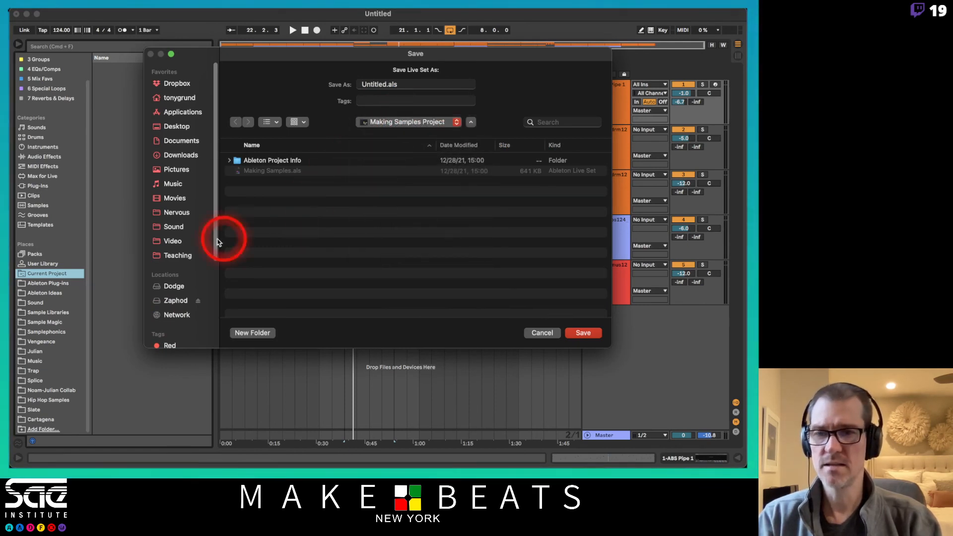
pyautogui.click(184, 256)
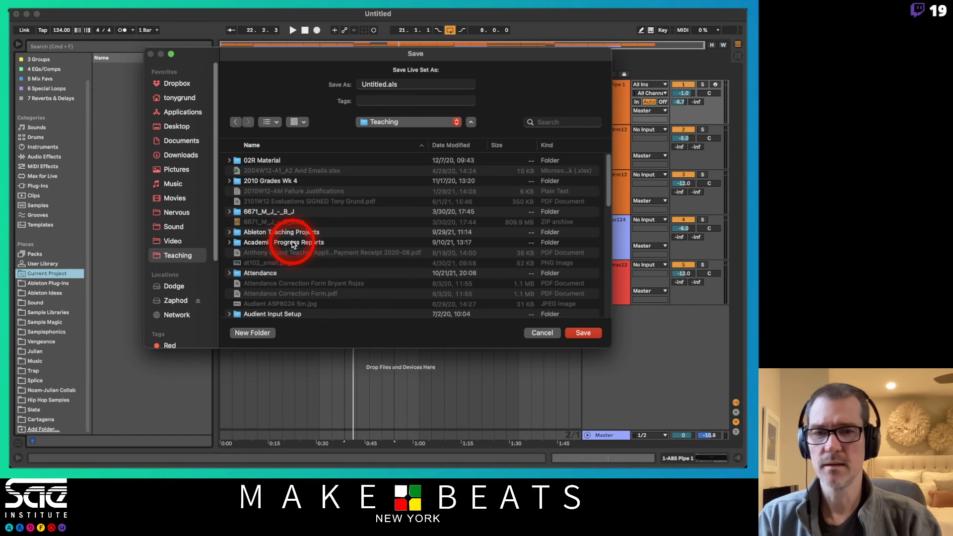
pyautogui.doubleClick(281, 231)
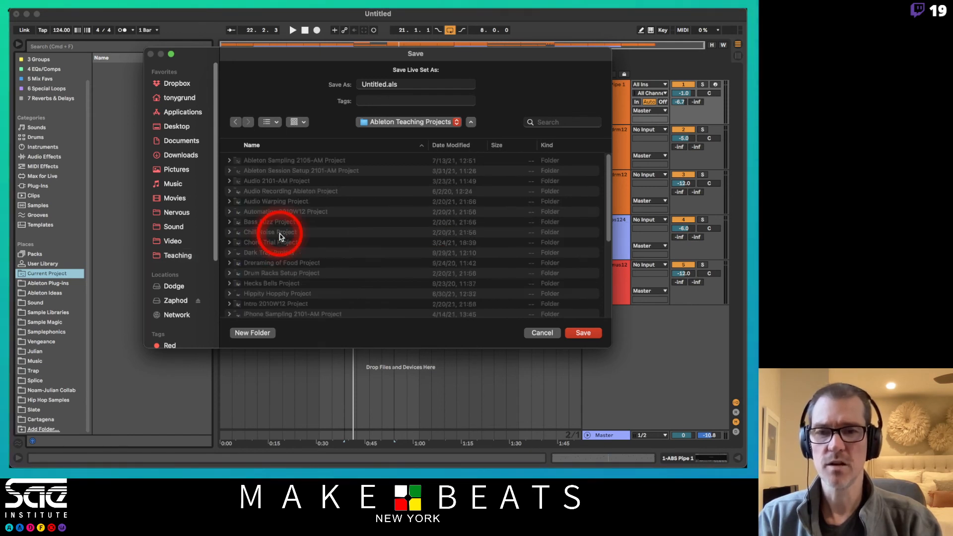
pyautogui.click(373, 86)
pyautogui.click(375, 83)
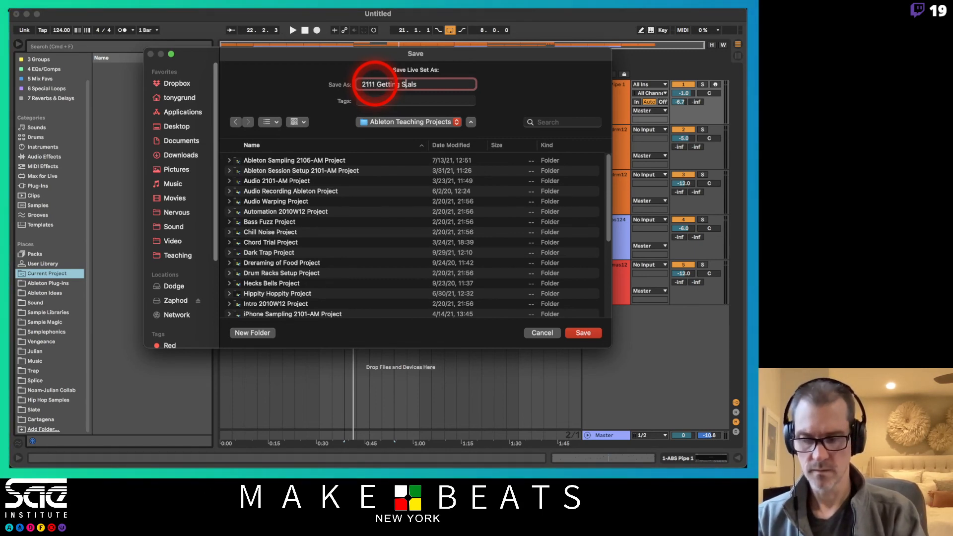
pyautogui.press('Return')
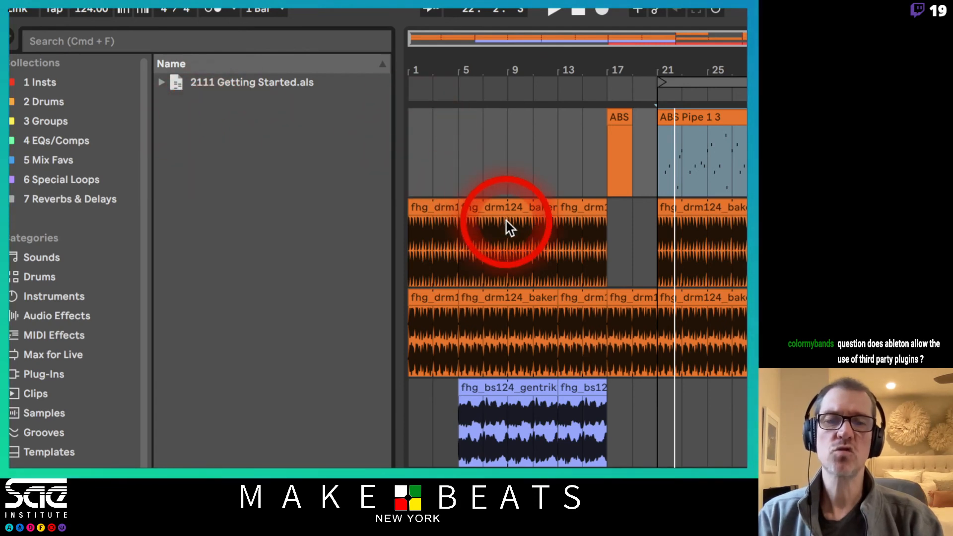
# Store the first drum track's clip at bars 5 to 13 in the Current Project as fhg_drm124_bakery_stp_var1.alc.
pyautogui.moveTo(501, 210); pyautogui.dragTo(307, 159)
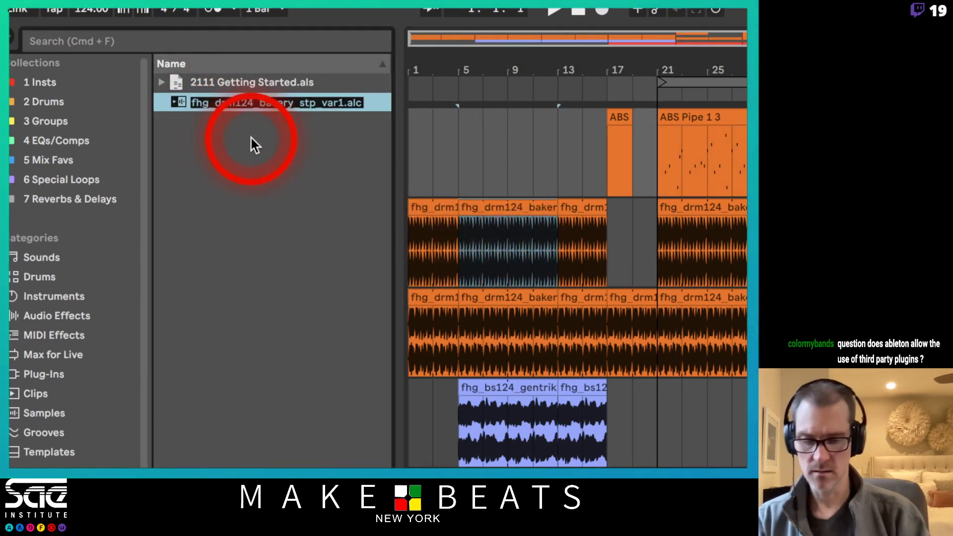
pyautogui.press('Return')
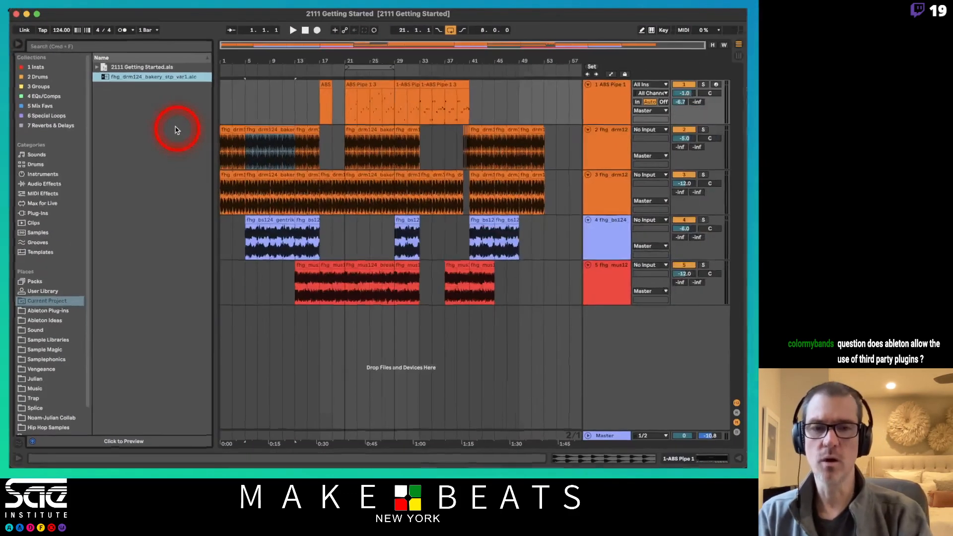
# Insert a new audio track directly below the ABS Pipe 1 track and select it.
pyautogui.click(603, 102)
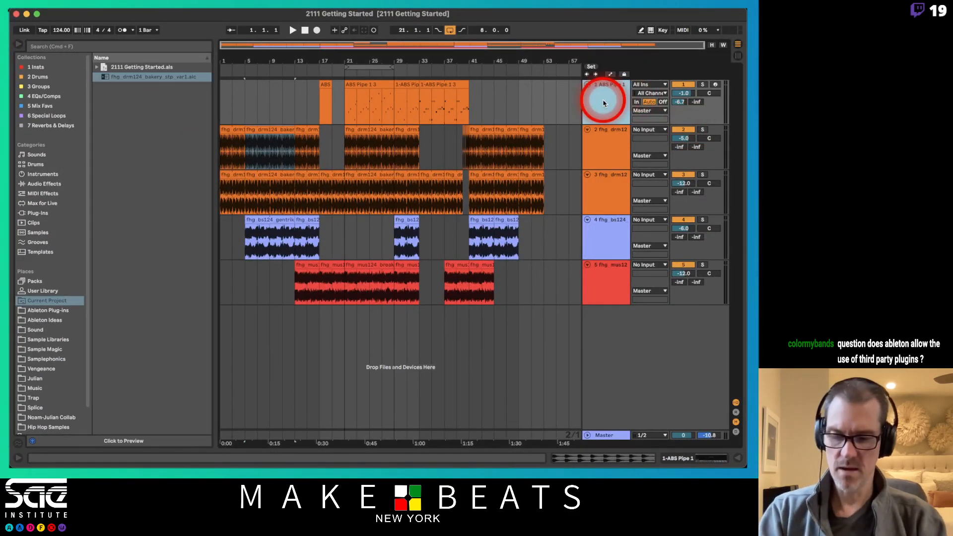
pyautogui.press('super+t')
pyautogui.click(596, 131)
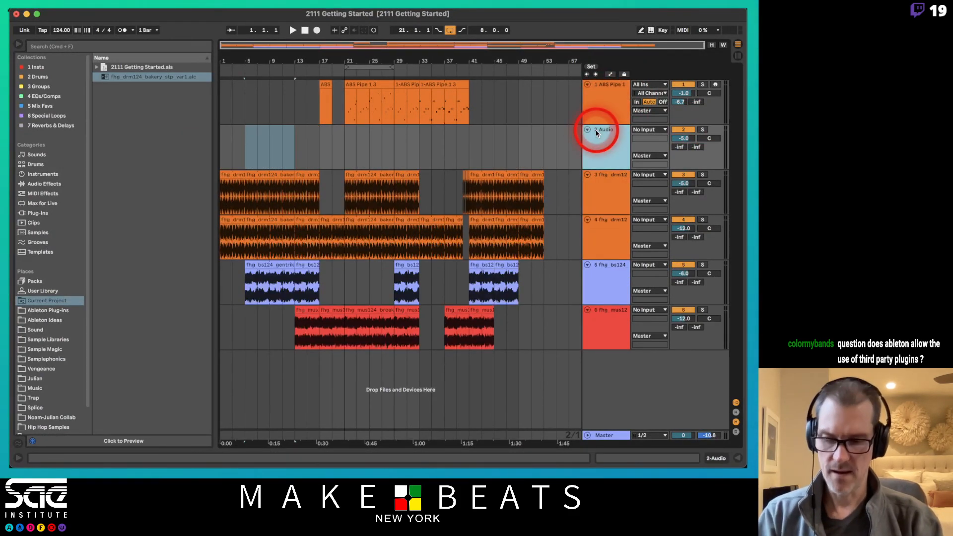
# Set the audio input device to External Microphone (1 In, 0 Out) in the audio preferences and close them.
pyautogui.press('super+comma')
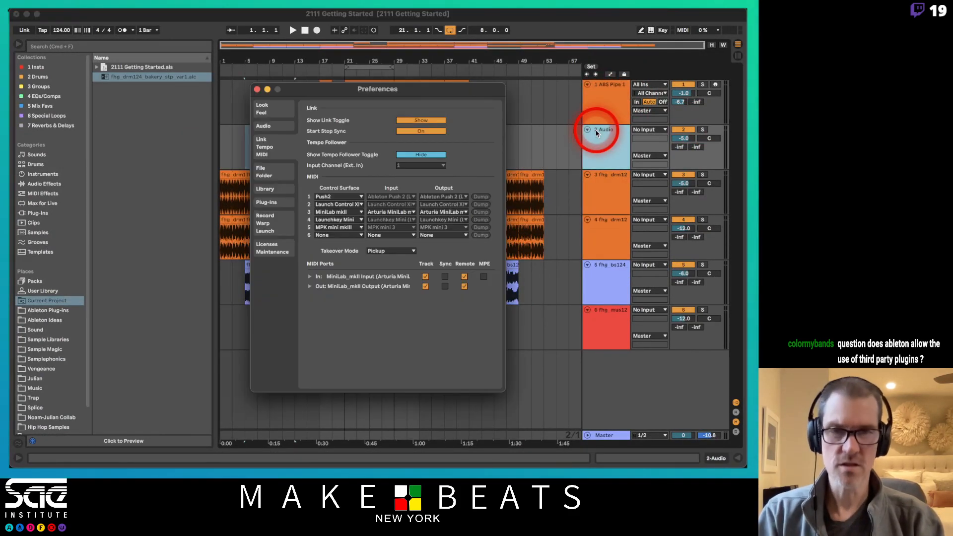
pyautogui.click(270, 129)
pyautogui.click(404, 131)
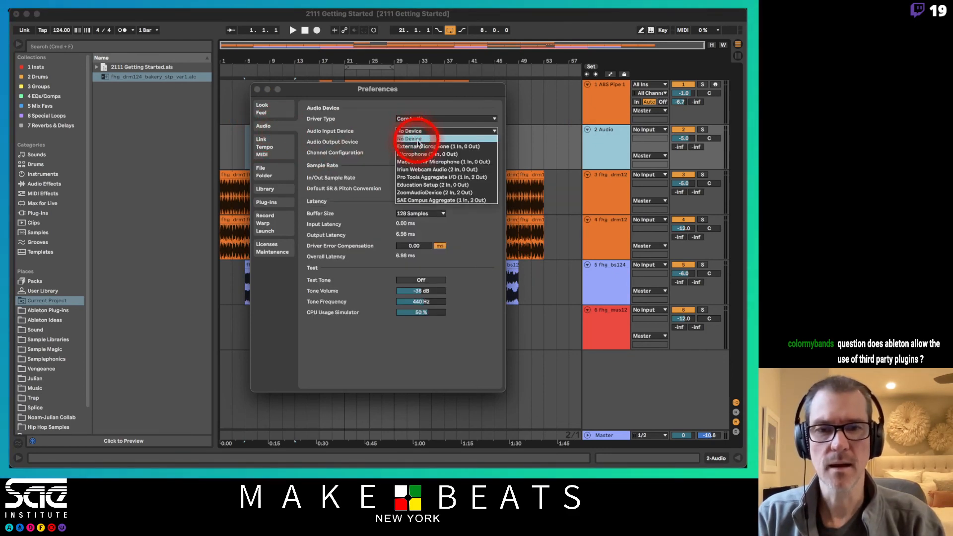
pyautogui.click(421, 147)
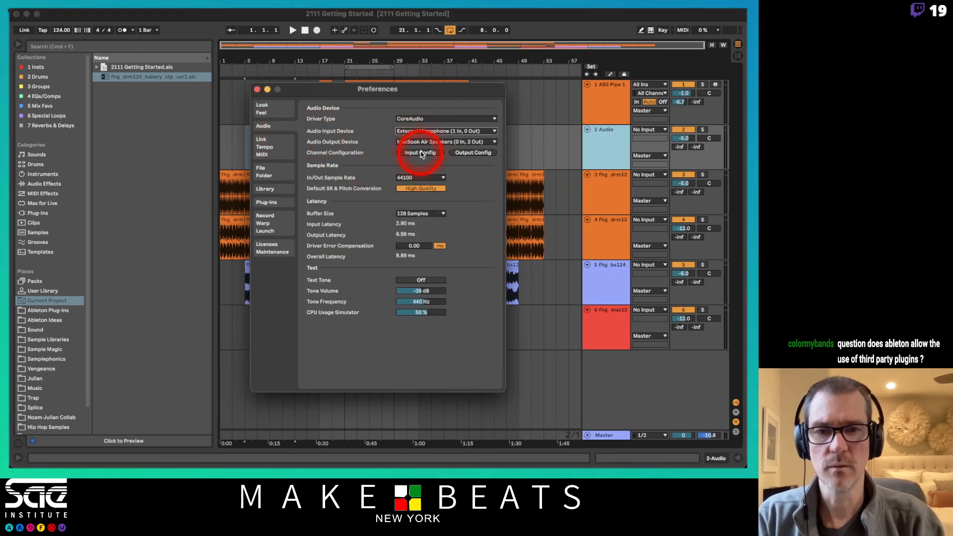
pyautogui.click(264, 100)
pyautogui.click(257, 90)
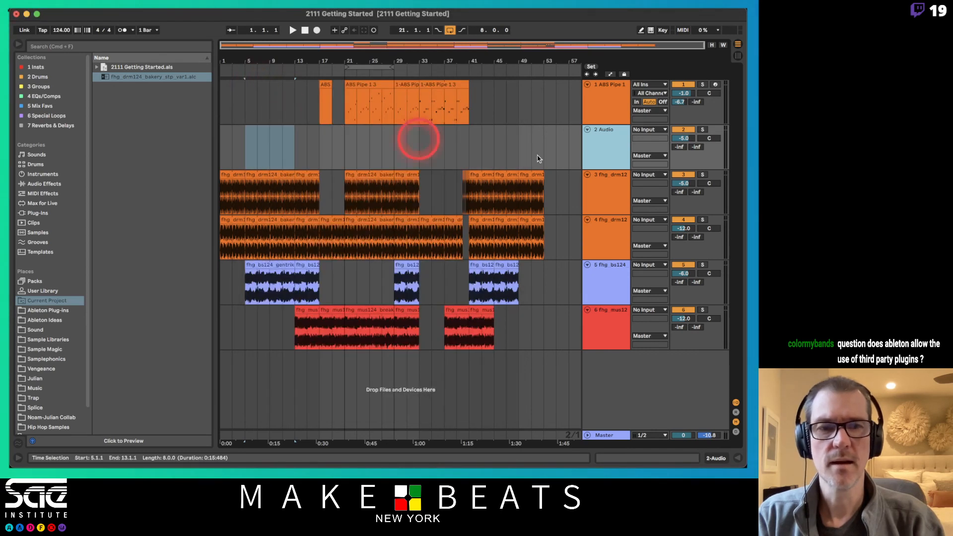
# Set the 2 Audio track's input to Ext. In, channel 1 Mic In, and arm it for recording.
pyautogui.click(603, 140)
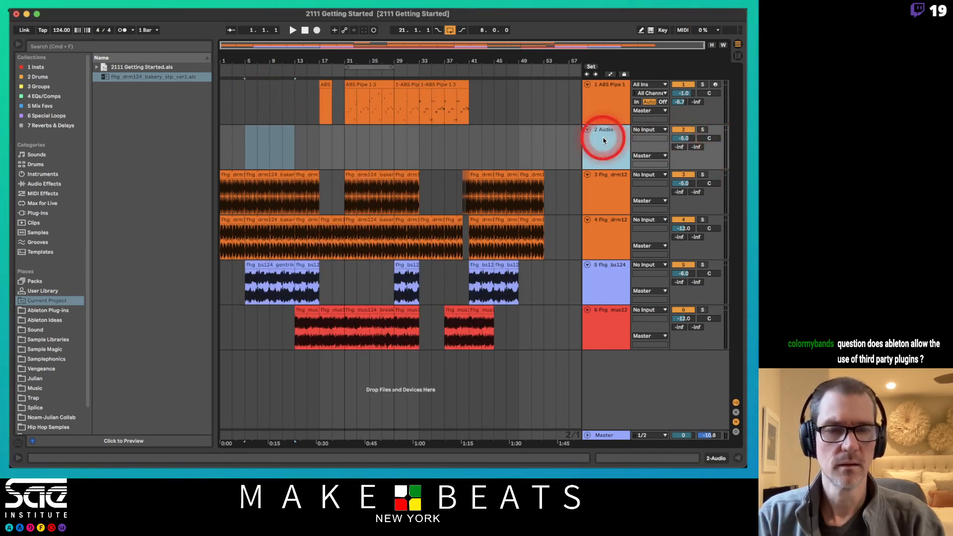
pyautogui.click(658, 131)
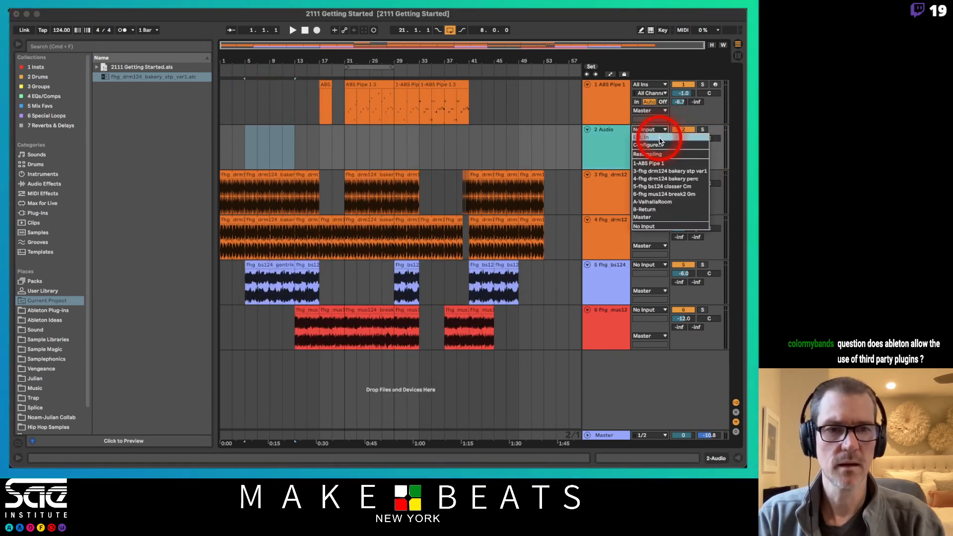
pyautogui.click(660, 139)
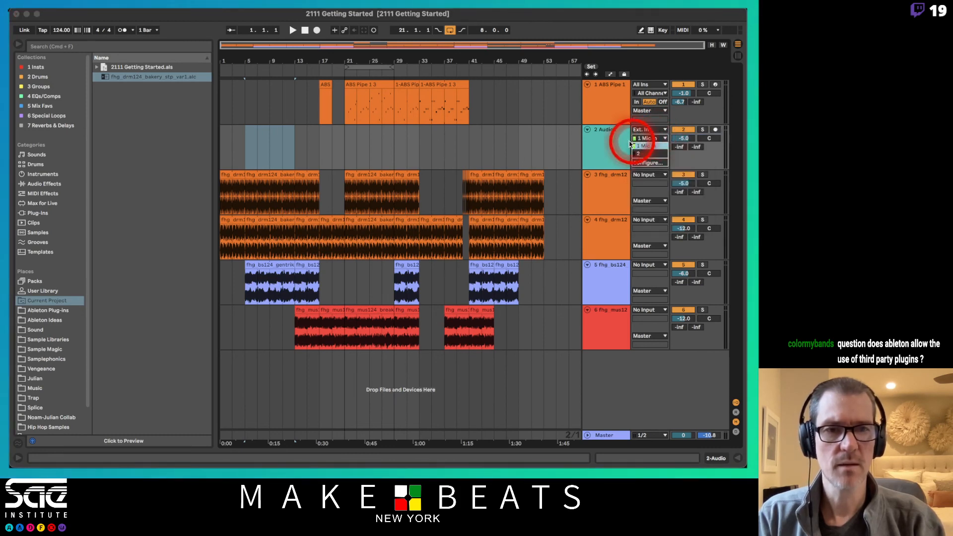
pyautogui.click(703, 132)
pyautogui.click(715, 130)
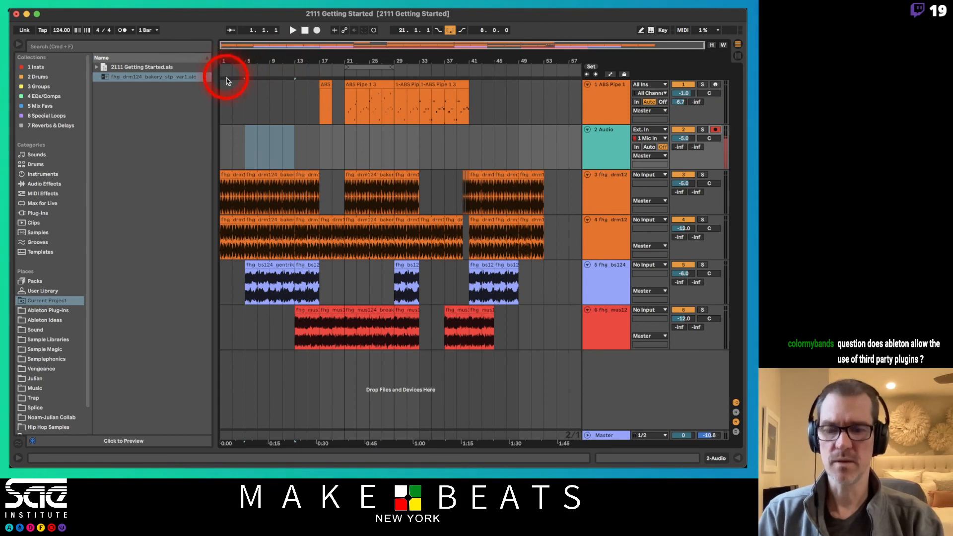
# Play the arrangement from the beginning and record a short microphone take onto the 2 Audio track, ending near bar 7.
pyautogui.click(305, 29)
pyautogui.click(293, 30)
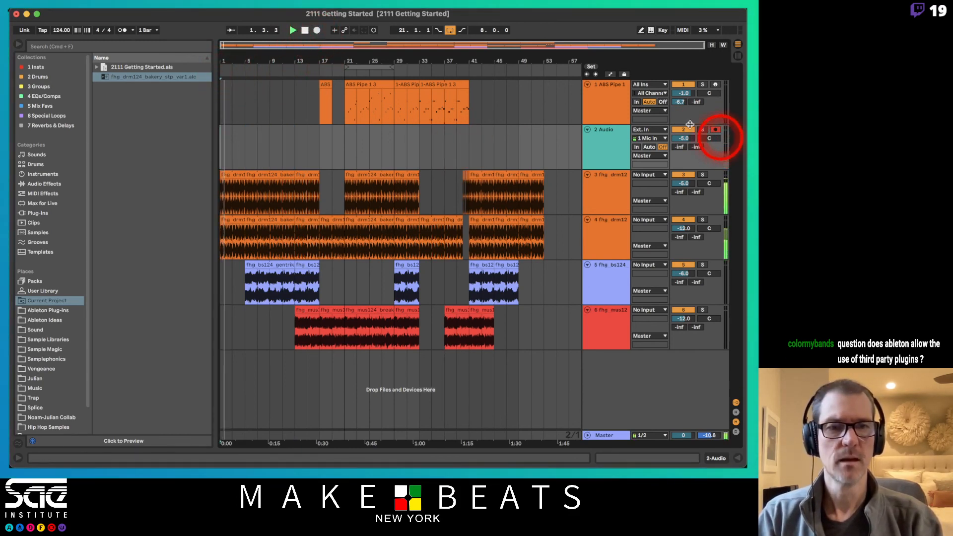
pyautogui.click(318, 30)
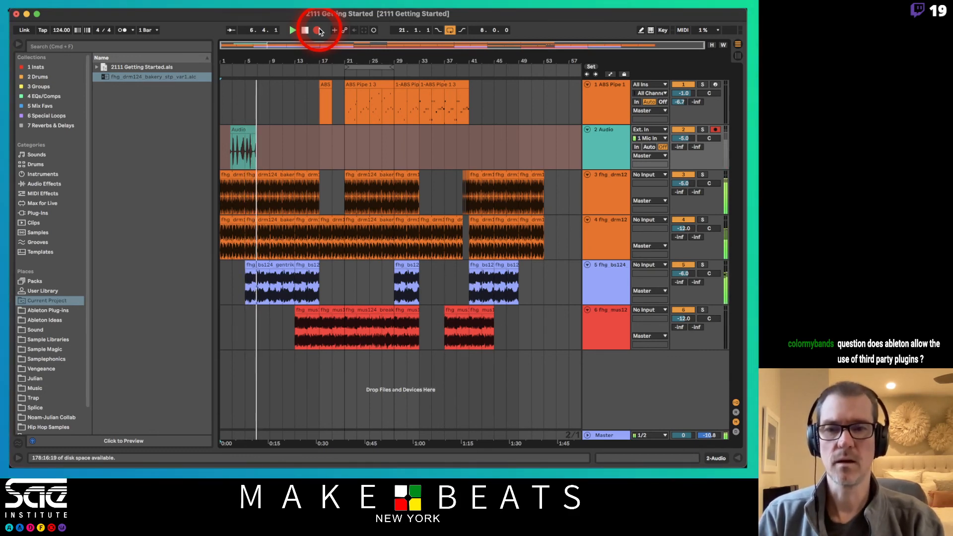
pyautogui.click(317, 30)
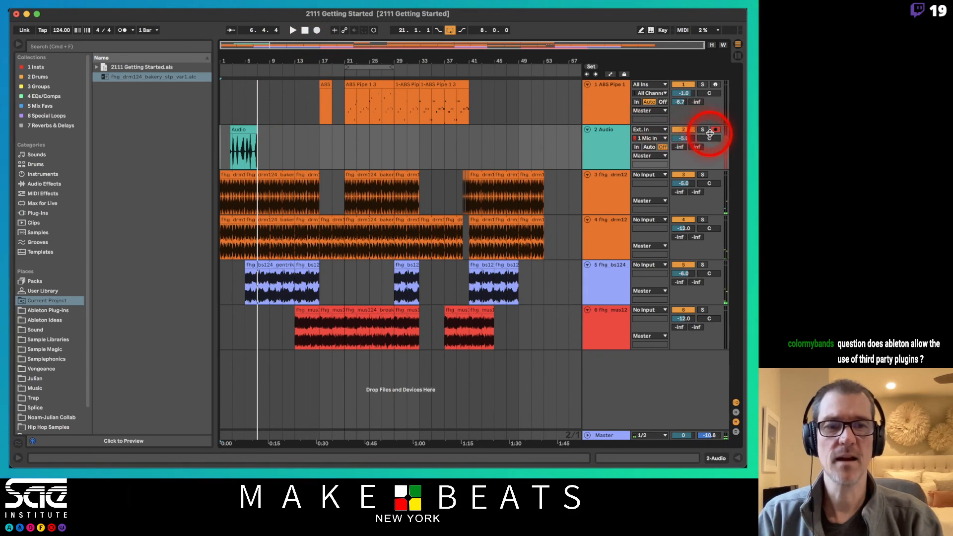
# Disarm the 2 Audio track and play the arrangement with the recorded take from bar 1.
pyautogui.click(710, 131)
pyautogui.press('space')
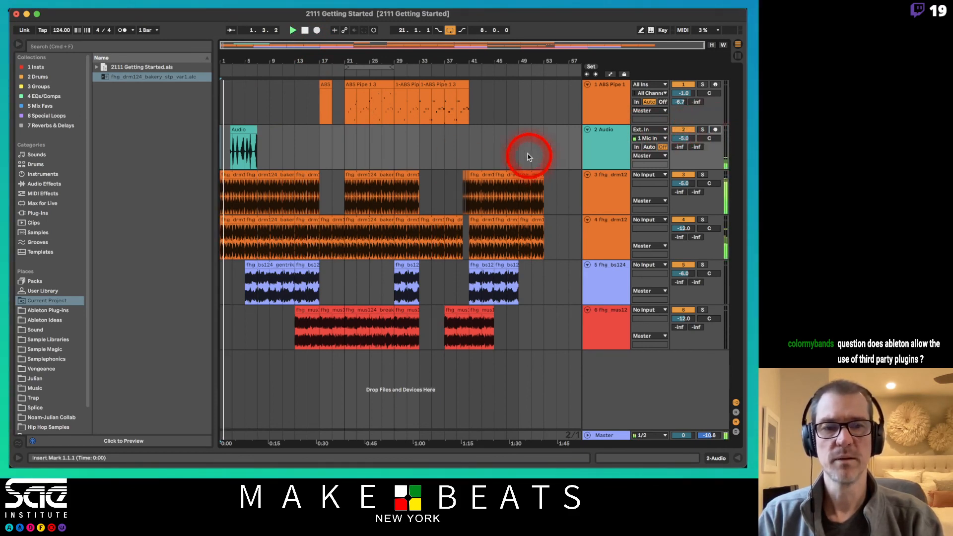
# Lower the 2 Audio track's volume to -8.4 dB, stop playback and set the insert marker at bar 11.
pyautogui.moveTo(681, 135); pyautogui.dragTo(680, 142)
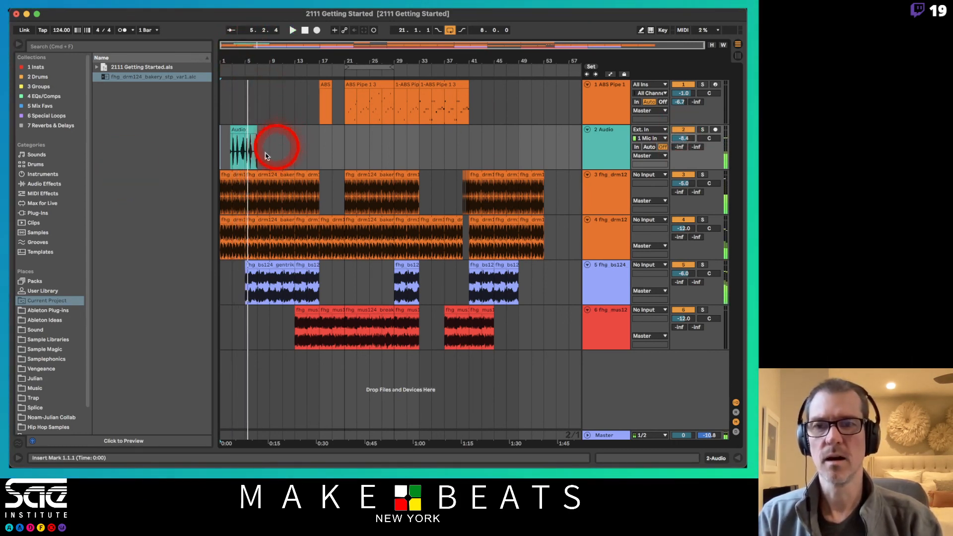
pyautogui.click(162, 152)
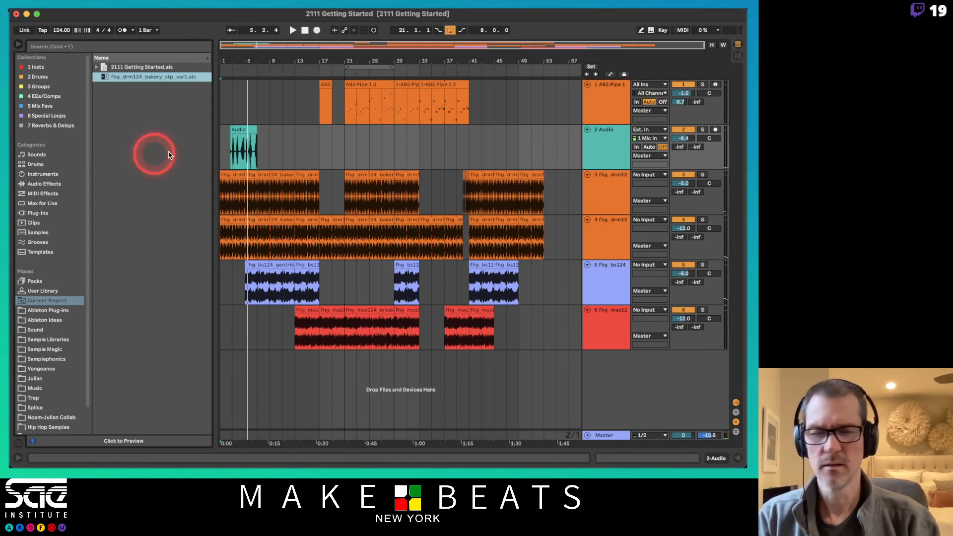
pyautogui.click(281, 153)
# Open the project management details for the current project from the browser, then close them.
pyautogui.rightClick(134, 106)
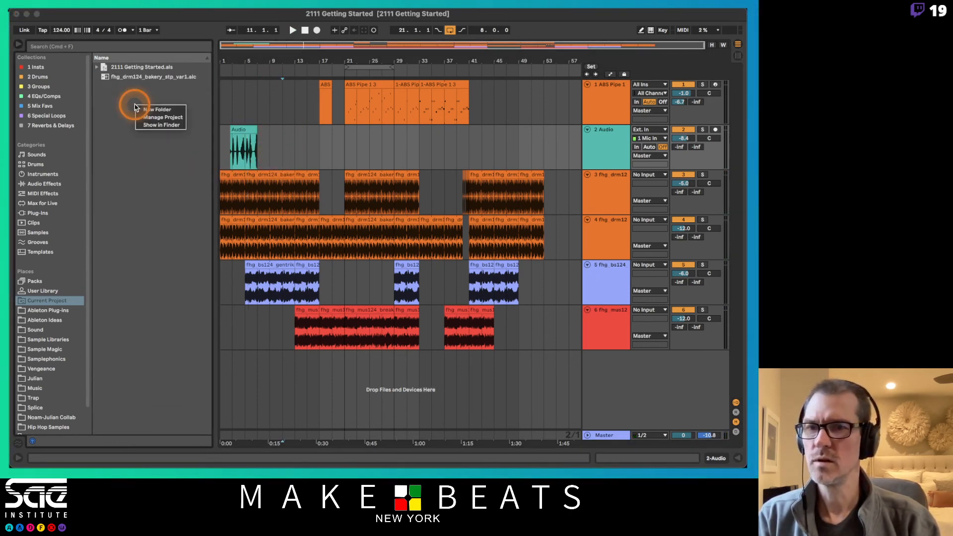
pyautogui.click(122, 111)
pyautogui.click(157, 122)
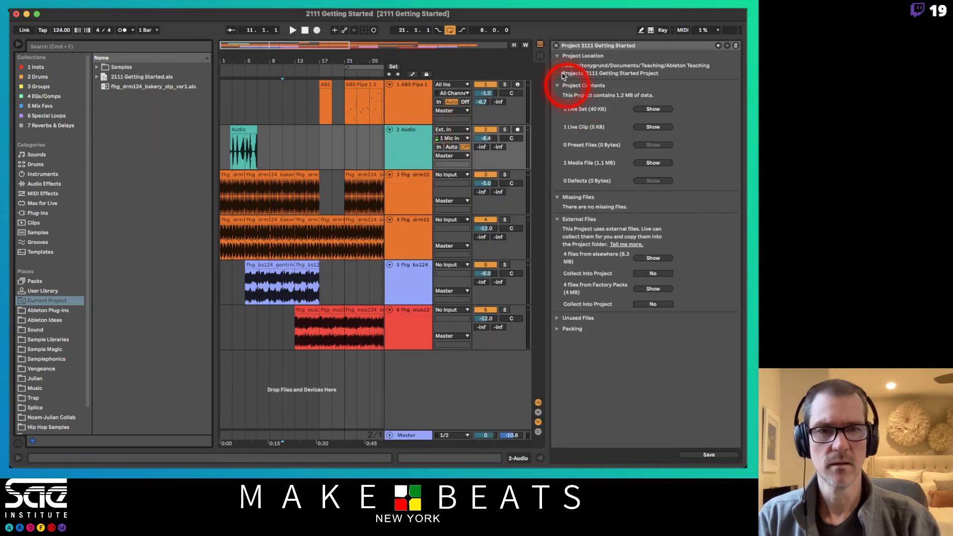
pyautogui.click(557, 46)
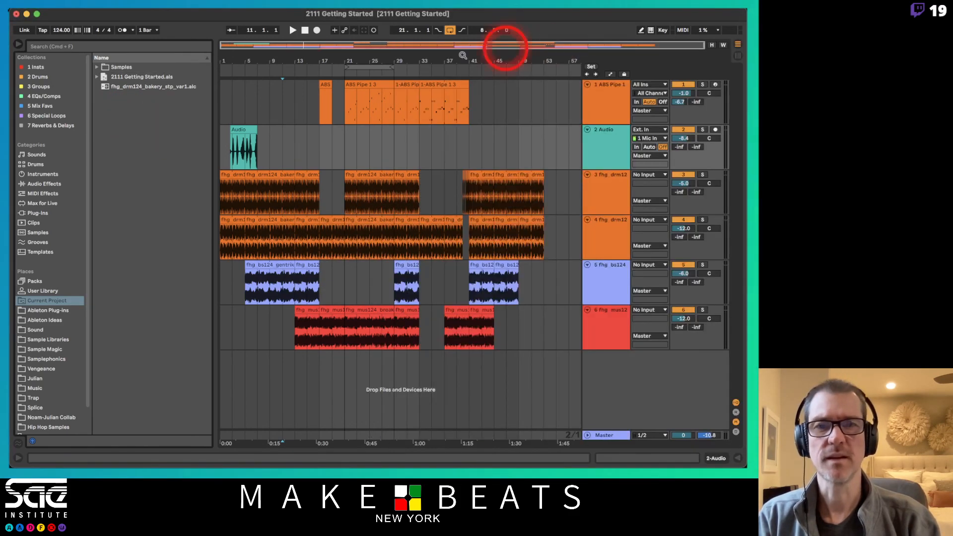
# Expand the current project's Samples and Recorded folders and preview both 2-Audio recordings.
pyautogui.click(119, 68)
pyautogui.click(95, 69)
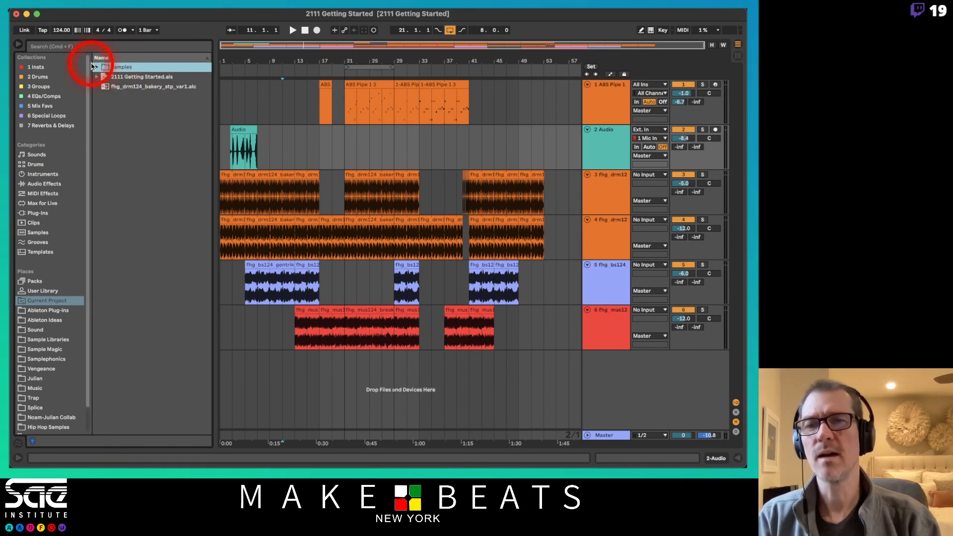
pyautogui.click(96, 68)
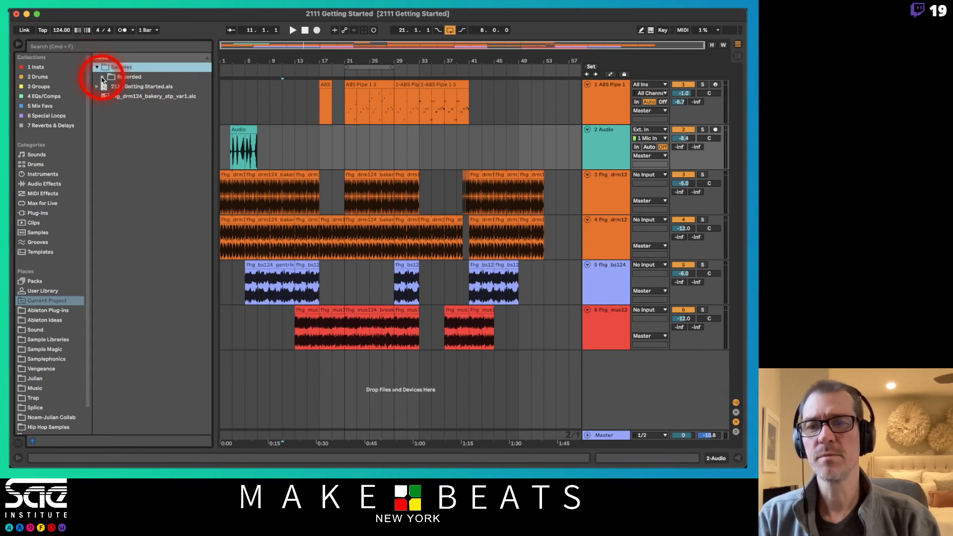
pyautogui.click(104, 77)
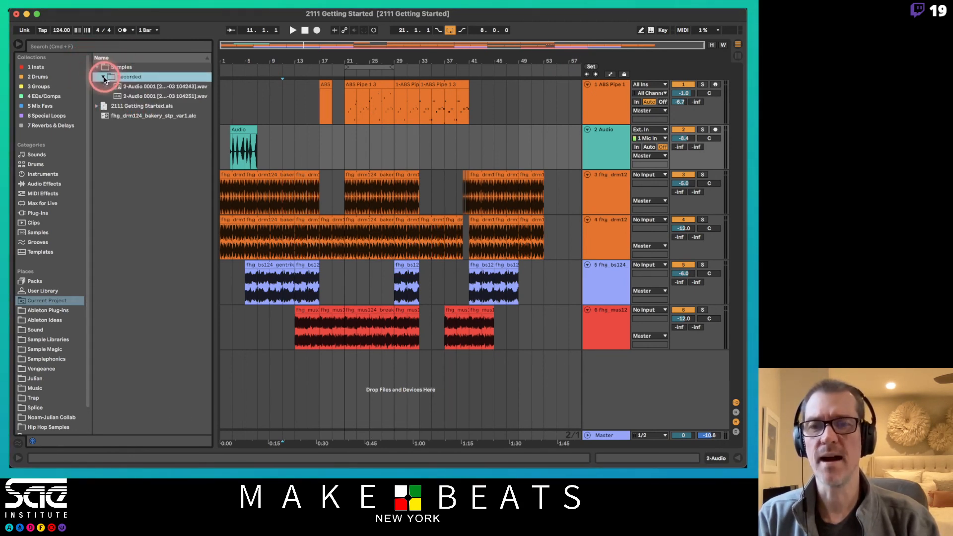
pyautogui.click(136, 87)
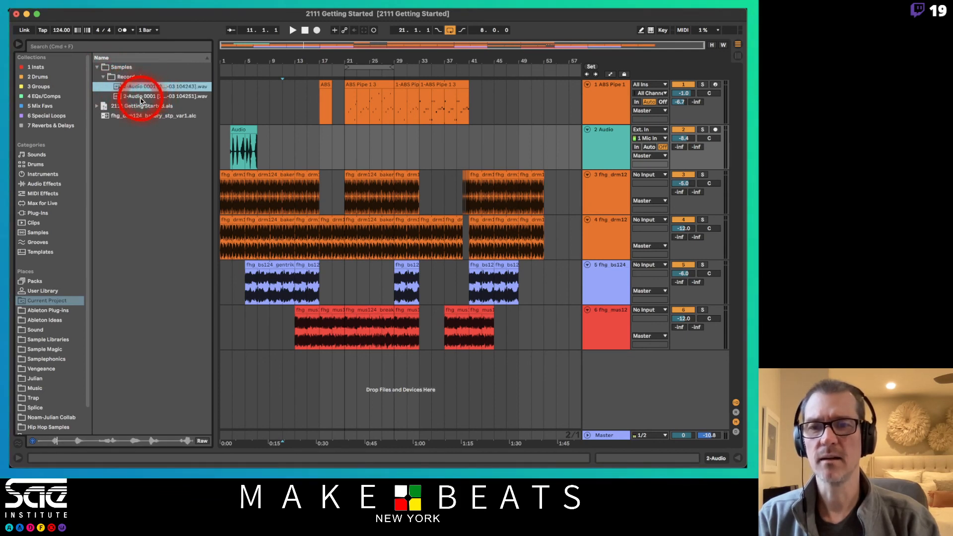
pyautogui.click(142, 97)
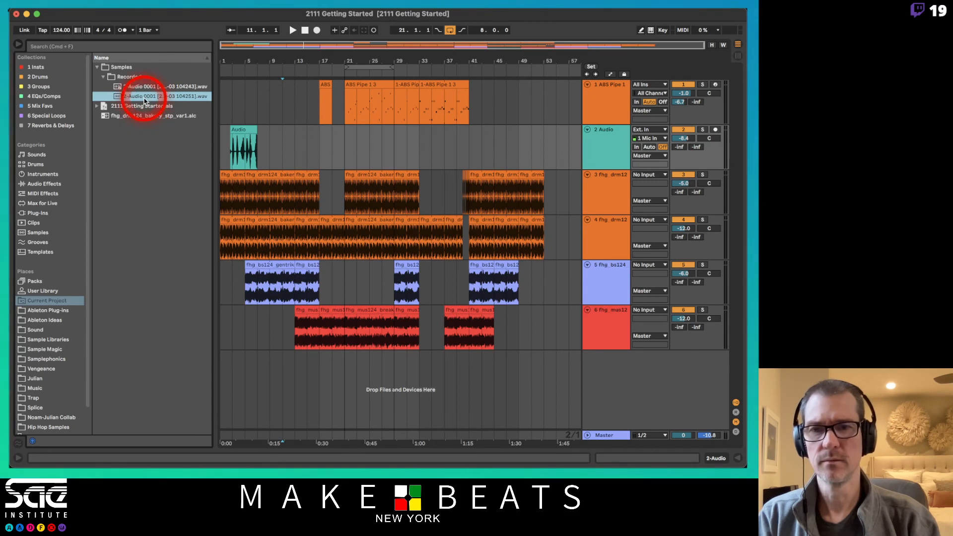
# Place the recording ending in 104243 on the 2 Audio track at bar 9, and remove it again.
pyautogui.click(284, 142)
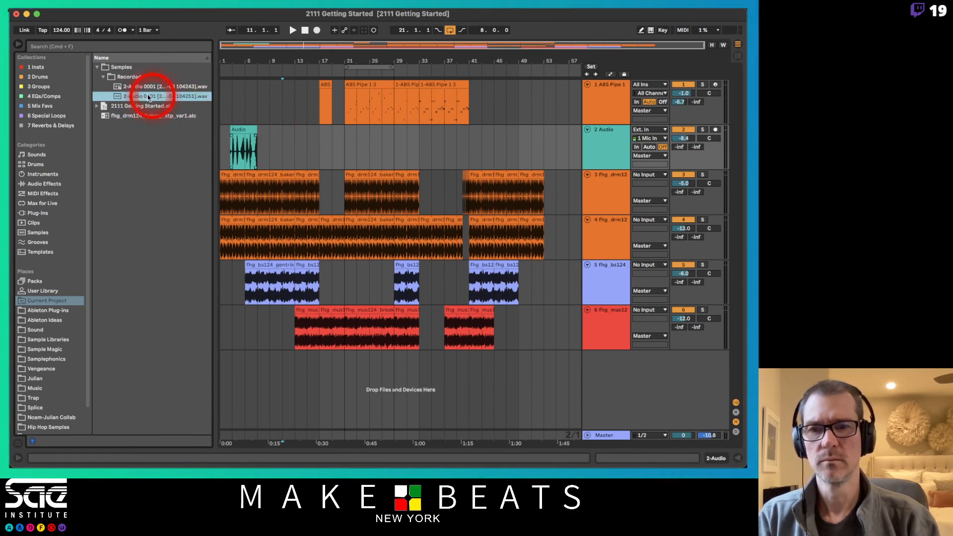
pyautogui.moveTo(139, 87); pyautogui.dragTo(273, 133)
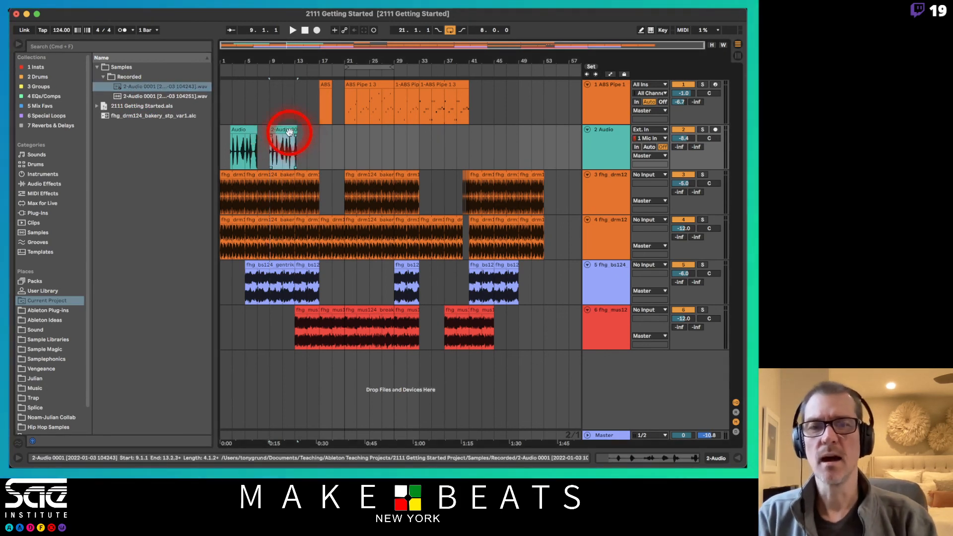
pyautogui.moveTo(288, 131); pyautogui.dragTo(128, 96)
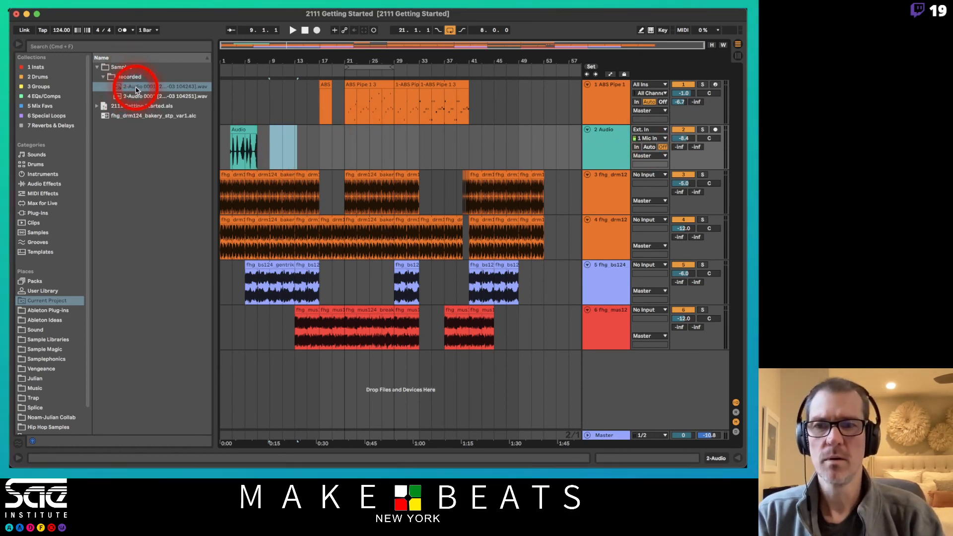
# Rename the recorded file ending in 104243 as Voc Check.
pyautogui.click(136, 91)
pyautogui.press('super+r')
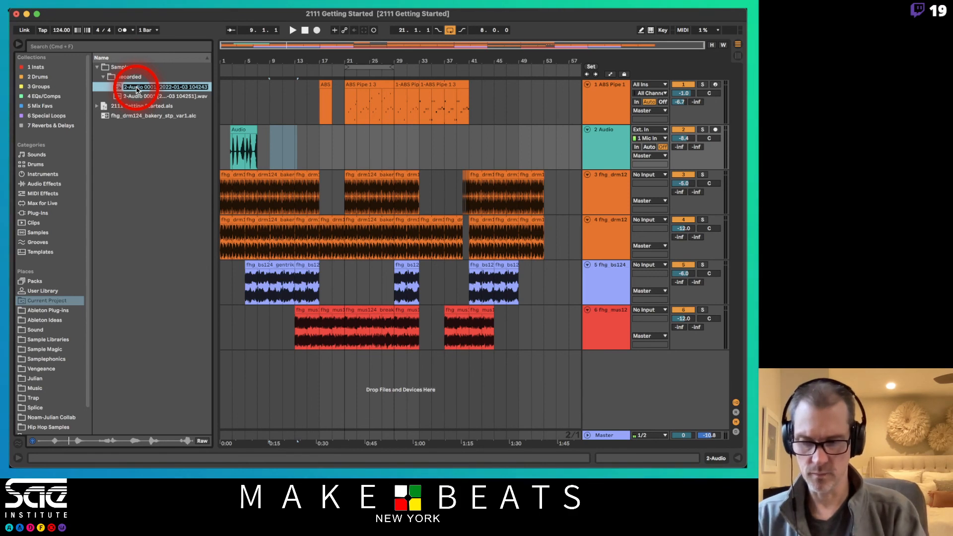
pyautogui.write('Voc')
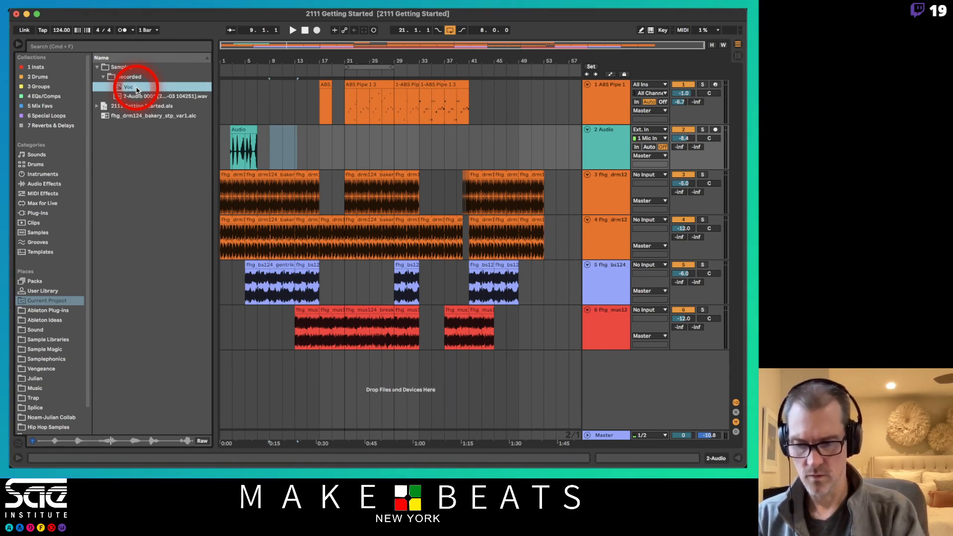
pyautogui.write(' Check')
pyautogui.press('Return')
# Try placing Voc Check.wav on the 2 Audio track at bar 5 instead of the recorded clip, and undo it.
pyautogui.moveTo(137, 90); pyautogui.dragTo(238, 142)
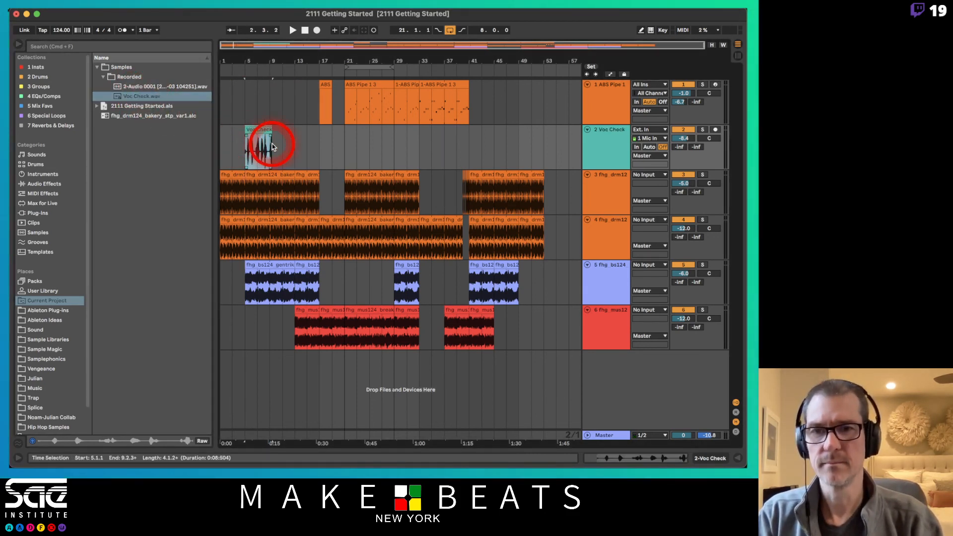
pyautogui.press('super+z')
pyautogui.press('super+z')
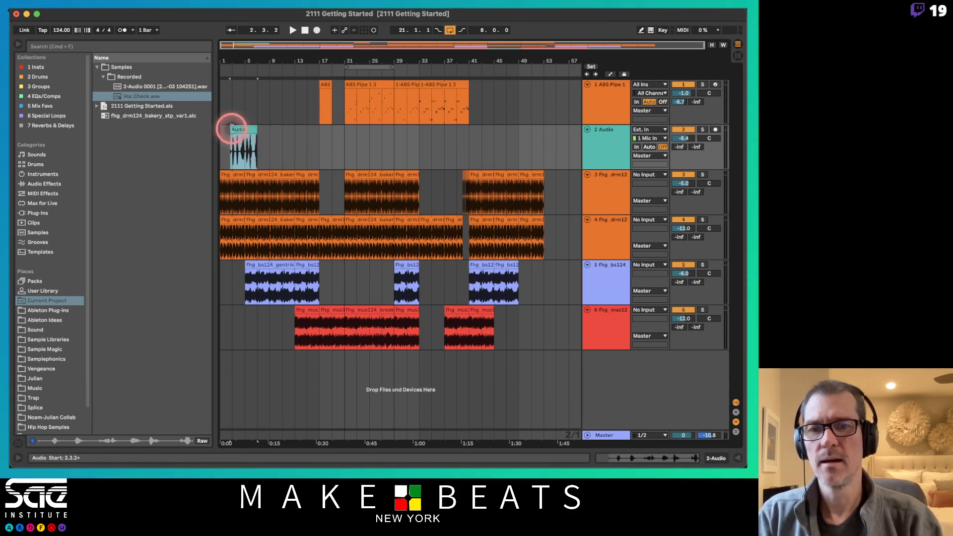
# Trim the start of the recorded Audio clip to bar 3, and glance at the Ableton Plug-ins place before returning to Current Project.
pyautogui.moveTo(230, 128); pyautogui.dragTo(233, 128)
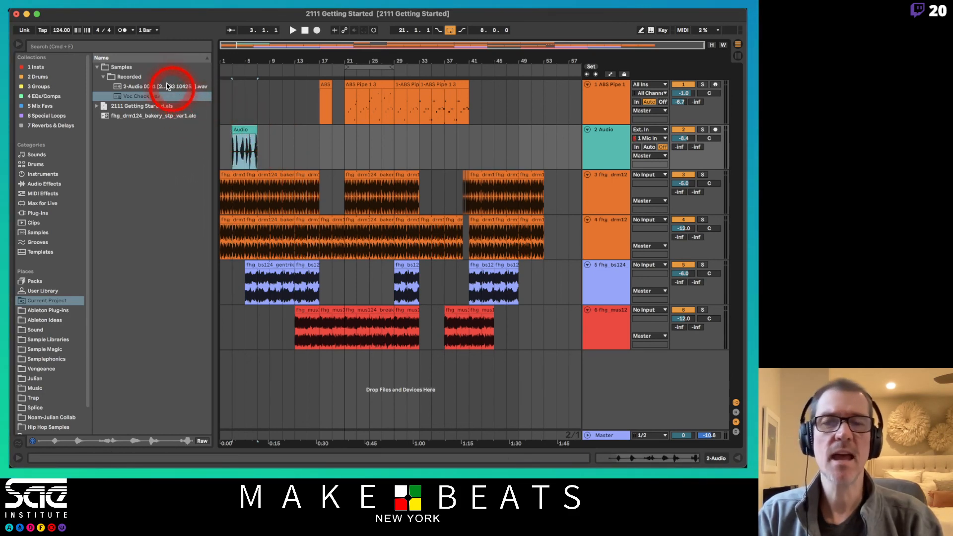
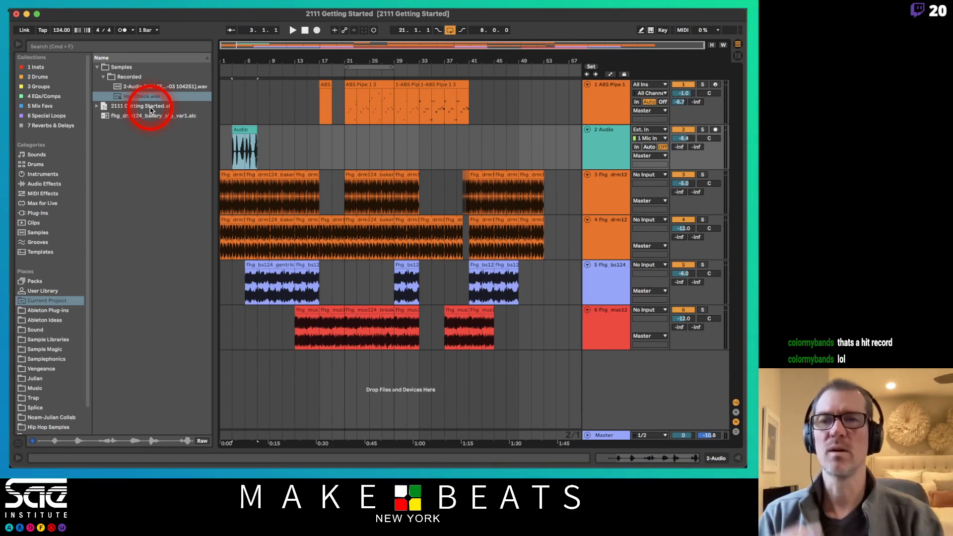
pyautogui.click(48, 310)
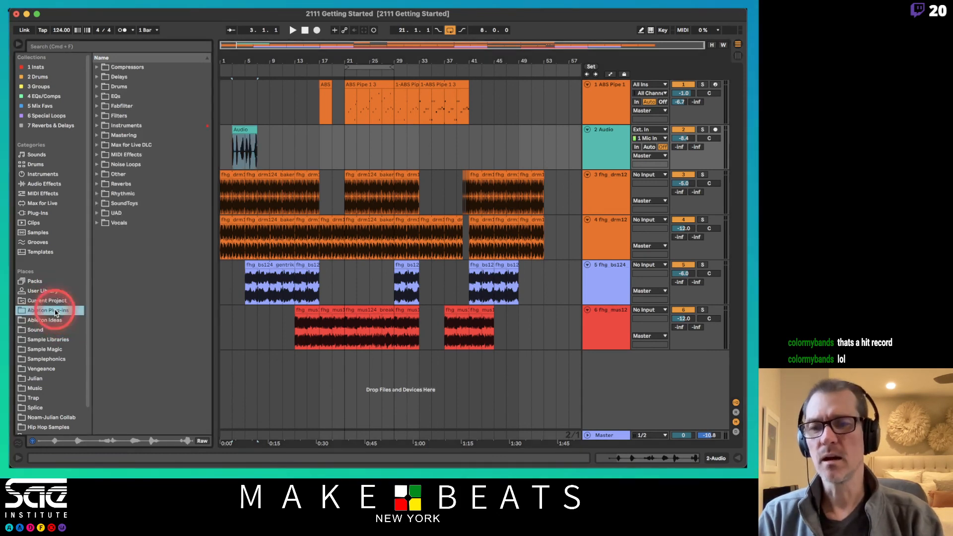
pyautogui.click(53, 300)
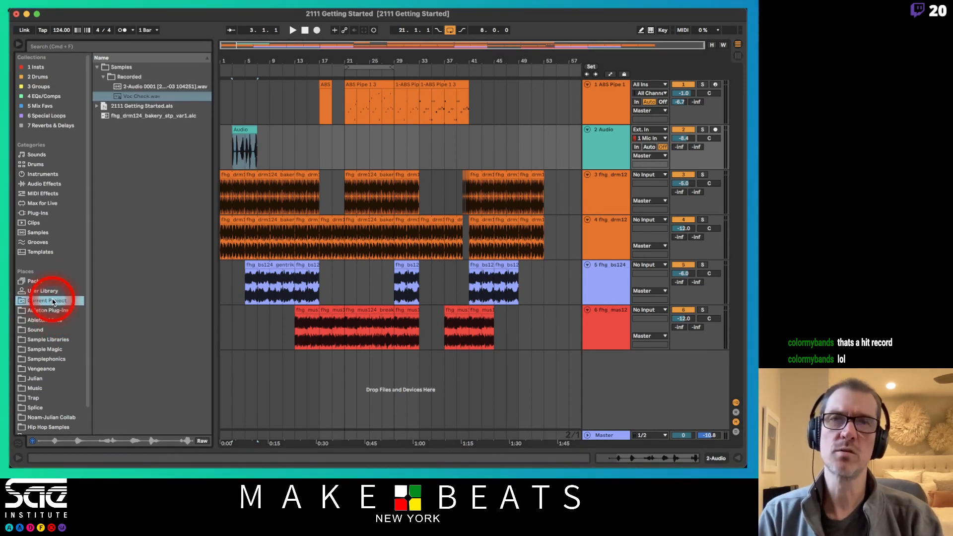
# Replace the recorded Audio clip on track 2 with Voc Check.wav, placed at bar 3.
pyautogui.click(243, 132)
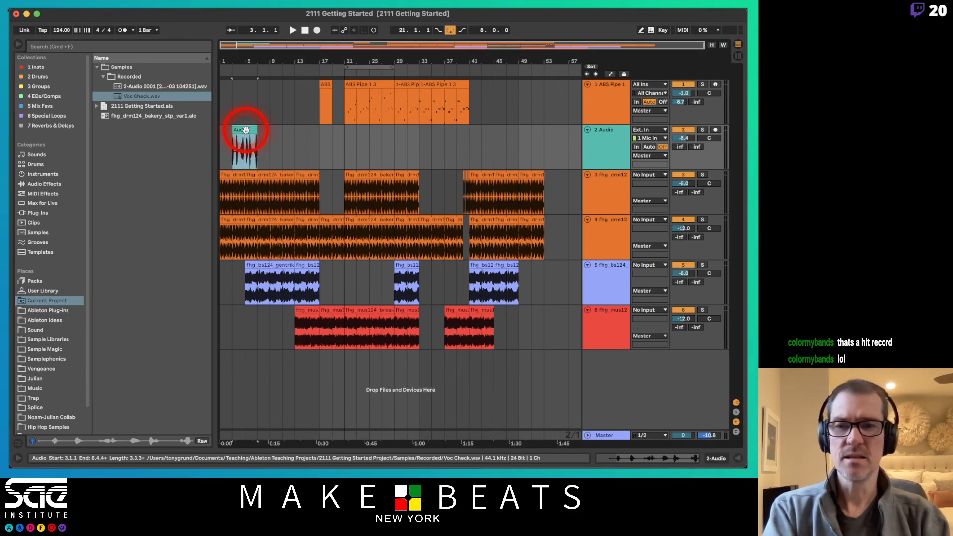
pyautogui.press('Delete')
pyautogui.click(137, 98)
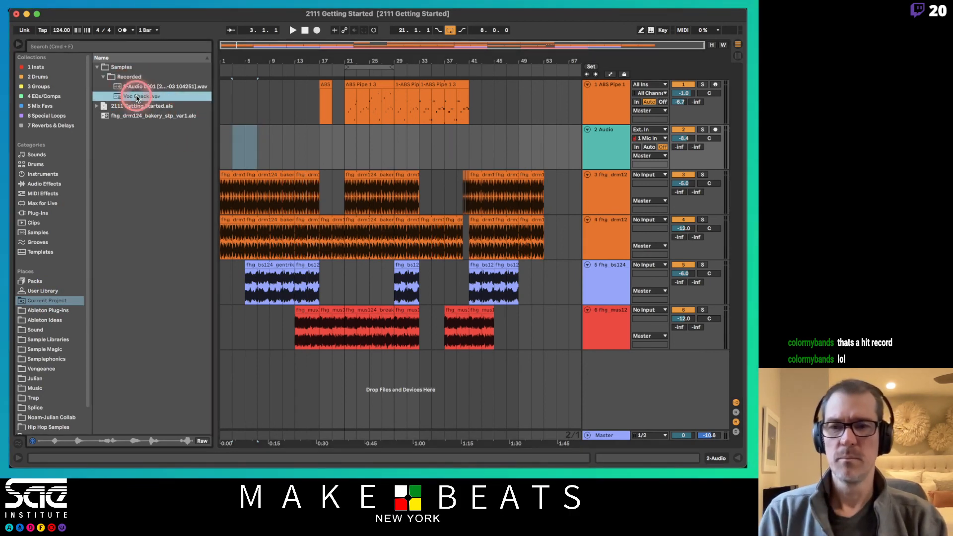
pyautogui.moveTo(138, 97); pyautogui.dragTo(234, 144)
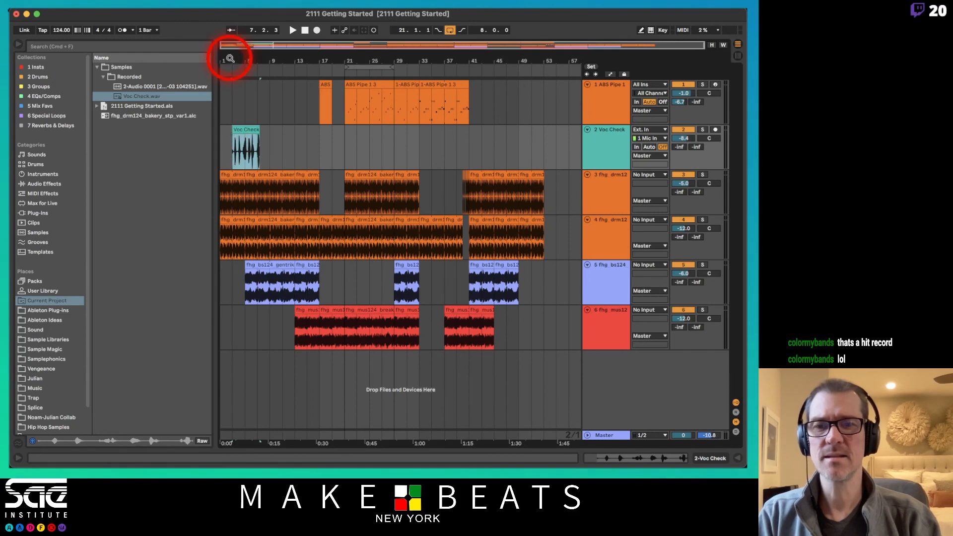
# Trim the start of the Voc Check clip and move it so it begins at bar 3.
pyautogui.moveTo(230, 58); pyautogui.dragTo(230, 60)
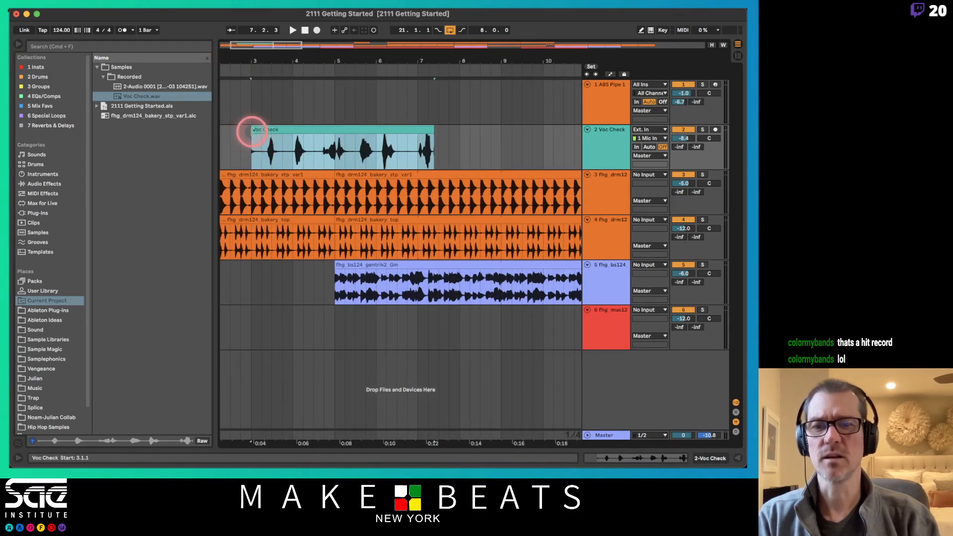
pyautogui.moveTo(252, 131); pyautogui.dragTo(283, 140)
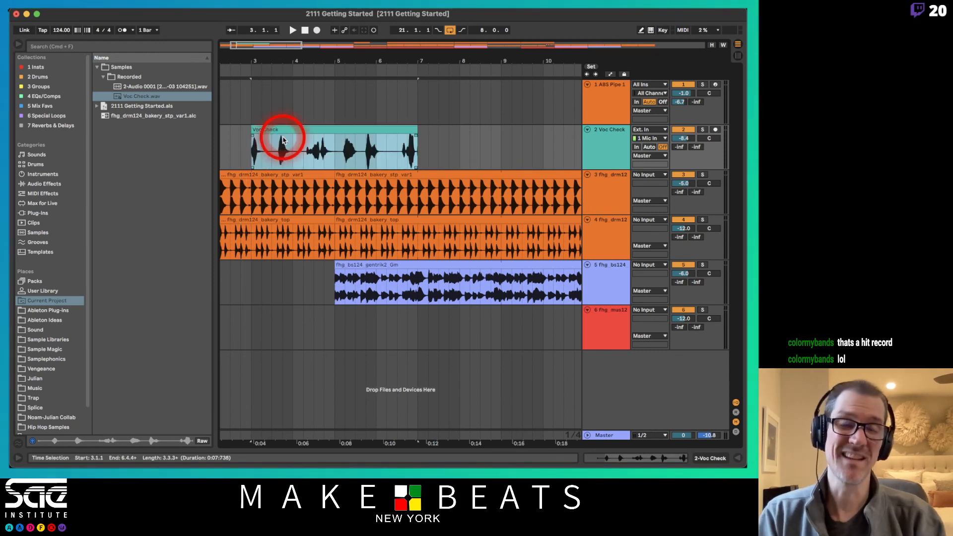
# Copy the Voc Check clip into the third slot of its track in Session View, and return to Arrangement View.
pyautogui.click(282, 130)
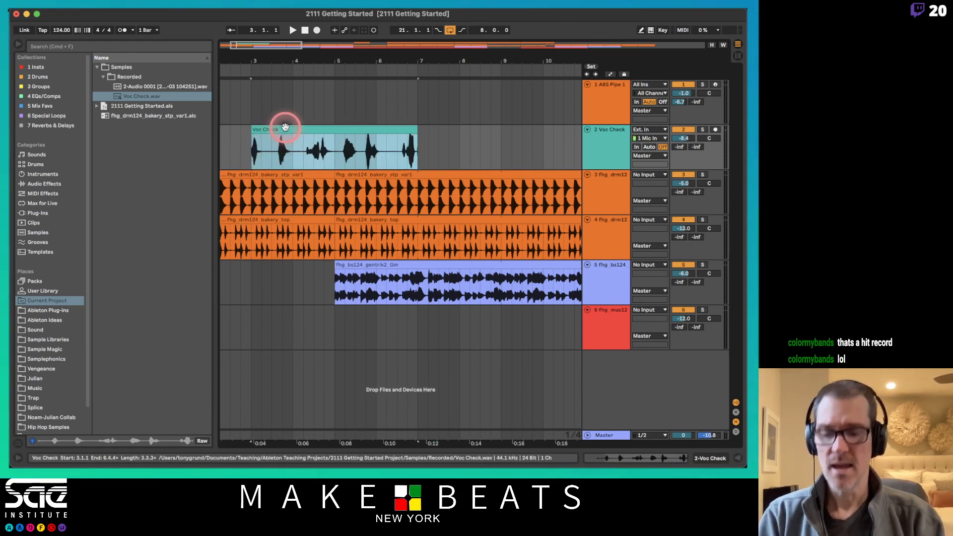
pyautogui.press('Tab')
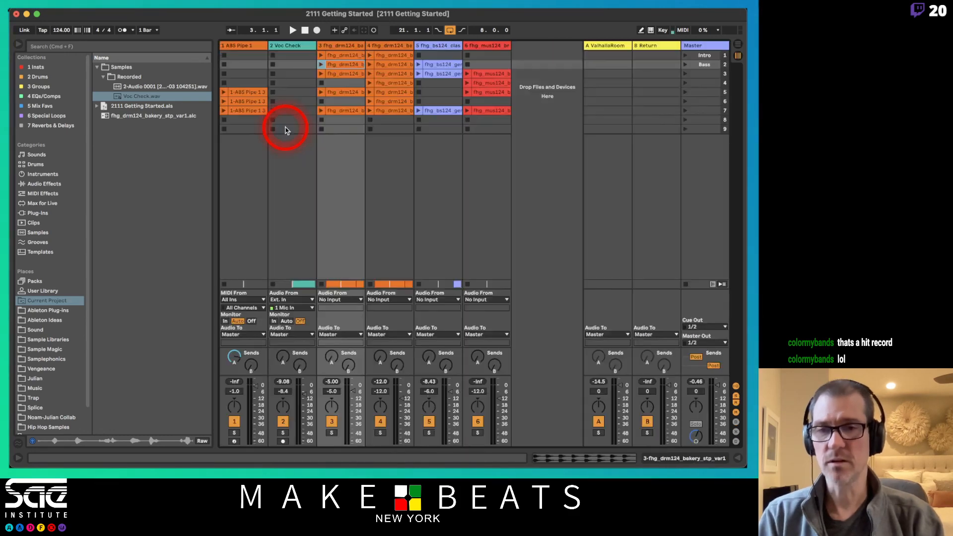
pyautogui.click(291, 74)
pyautogui.click(292, 86)
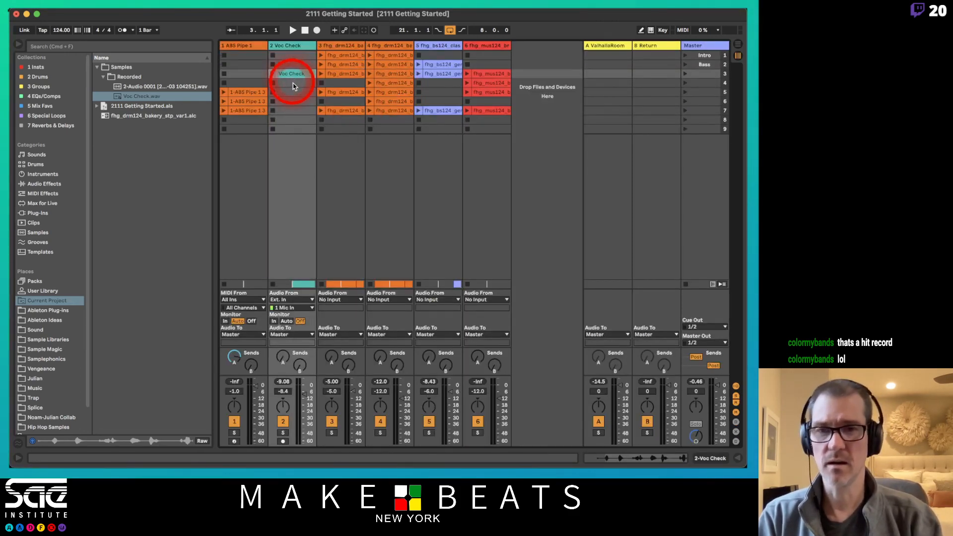
pyautogui.press('Tab')
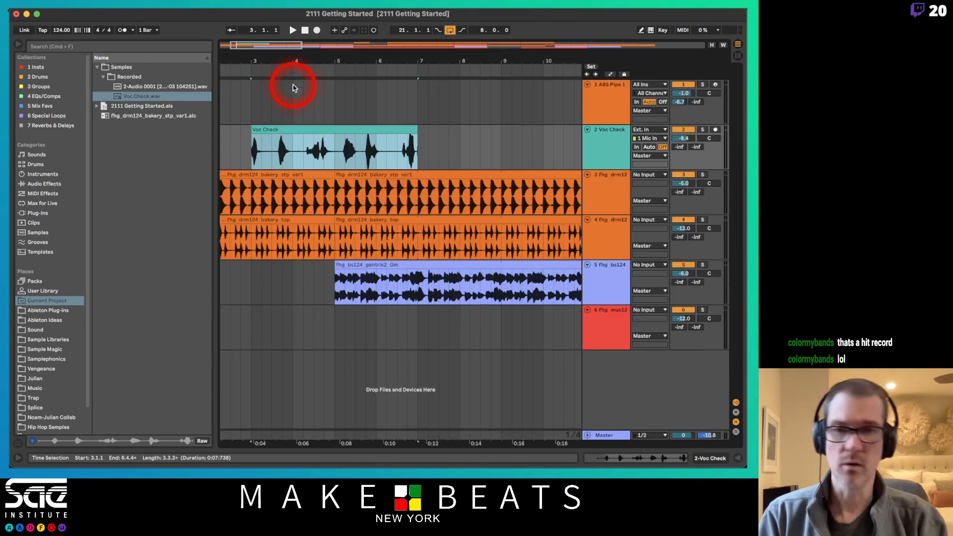
# Delete the Voc Check clip from the arrangement.
pyautogui.click(297, 134)
pyautogui.click(302, 133)
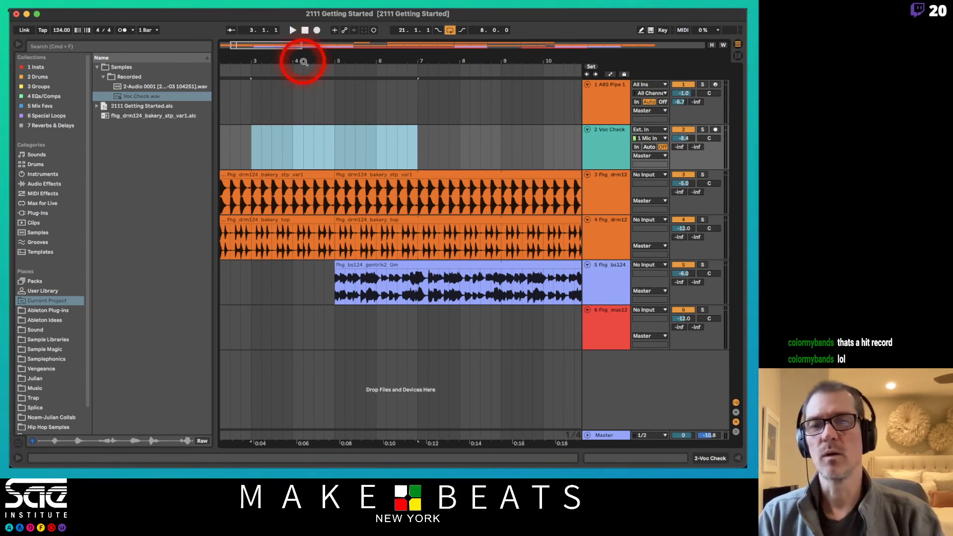
pyautogui.moveTo(302, 61); pyautogui.dragTo(337, 63)
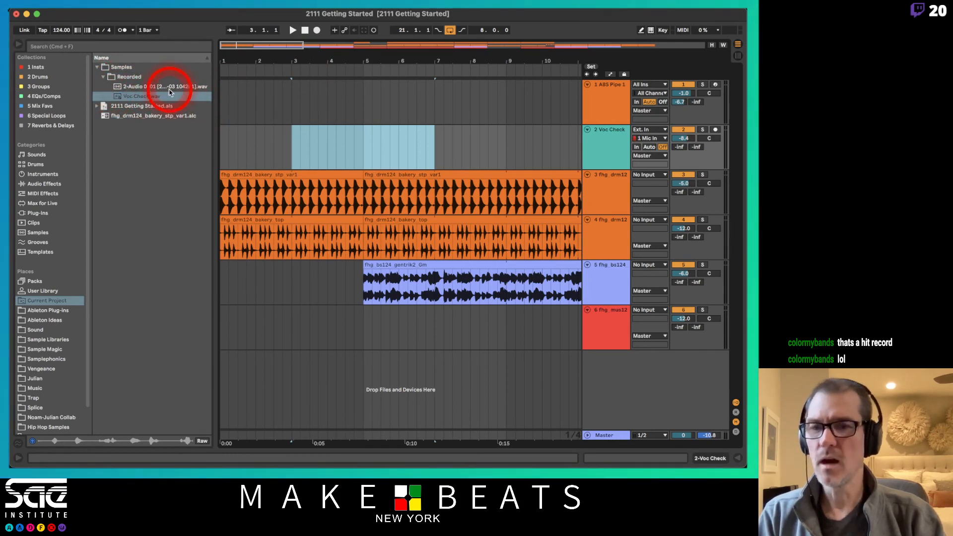
# Open the Ableton Plug-ins place and look into its Compressors and Delays folders.
pyautogui.click(52, 311)
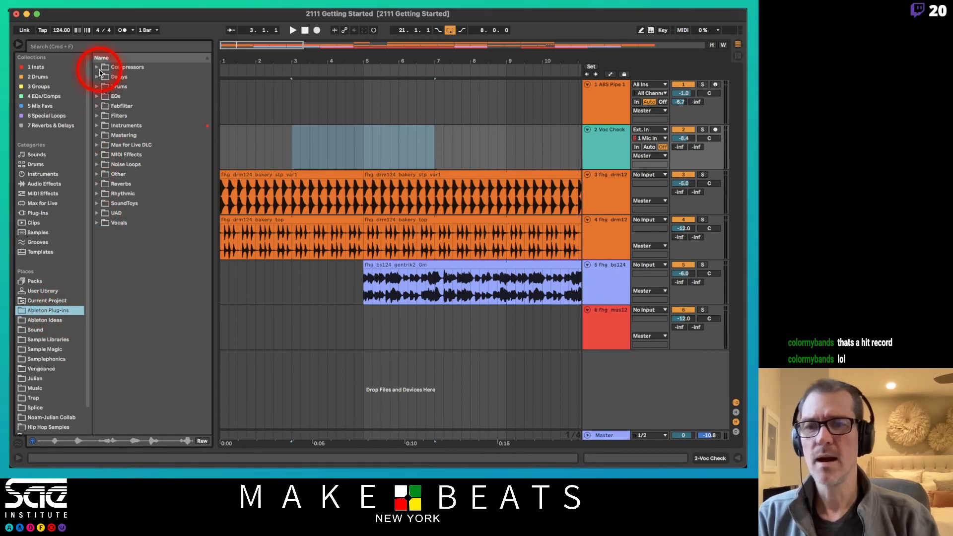
pyautogui.click(97, 67)
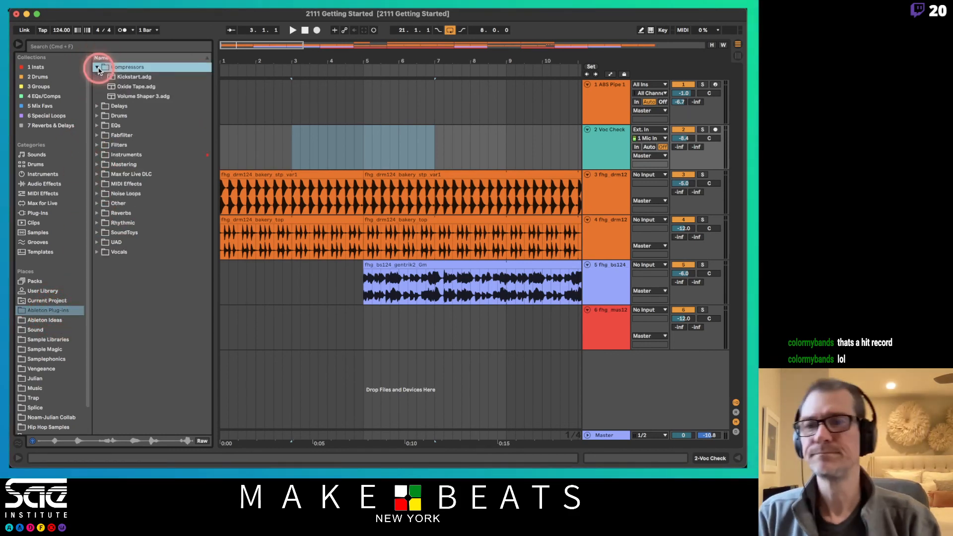
pyautogui.click(96, 67)
pyautogui.click(97, 78)
pyautogui.click(96, 77)
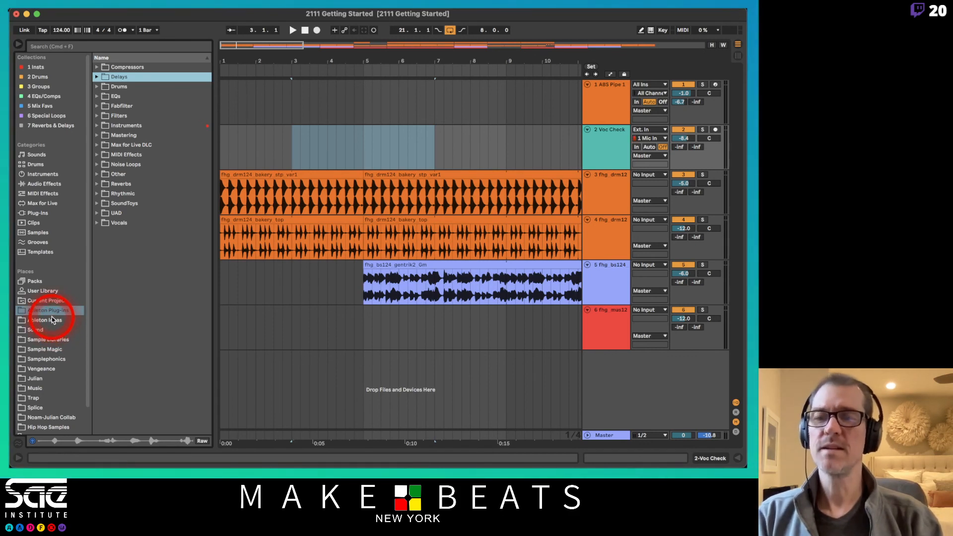
# Browse the custom folders Ableton Ideas, Vengeance, Samplephonics, Sample Magic, Hip Hop Samples and Sound in Places.
pyautogui.click(52, 320)
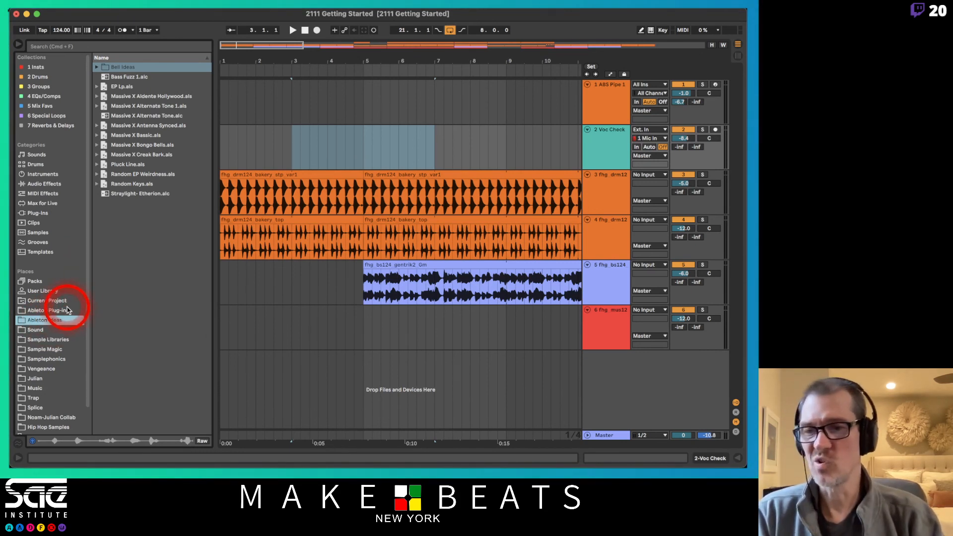
pyautogui.scroll(-2, 68, 310)
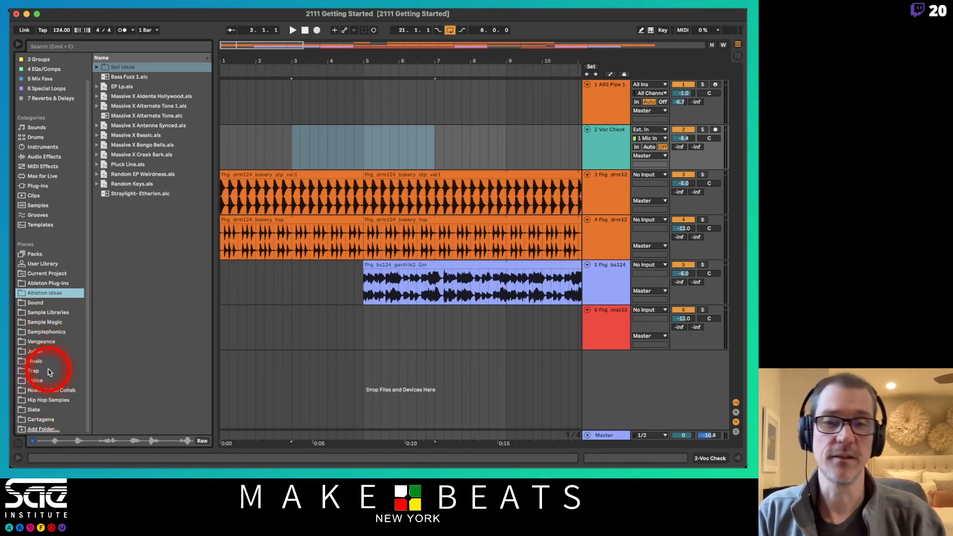
pyautogui.click(39, 341)
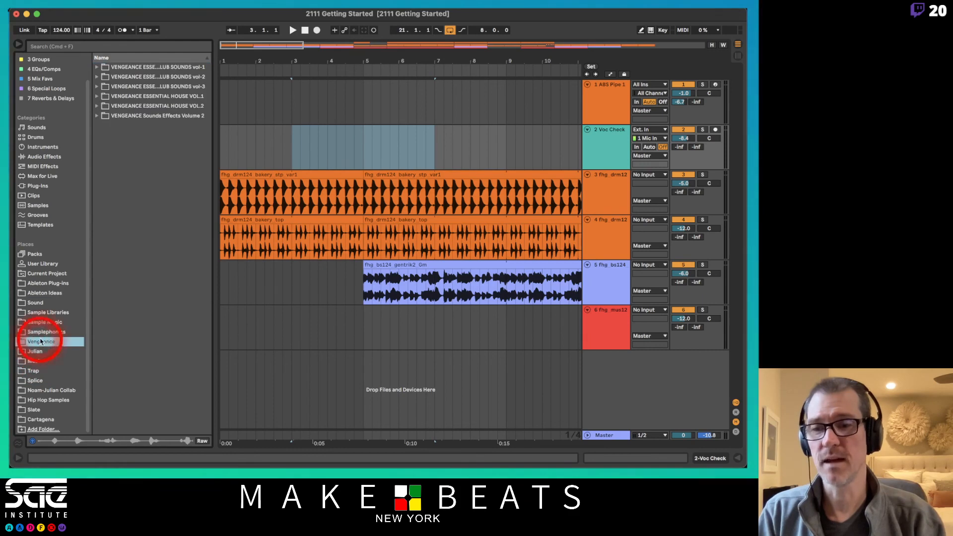
pyautogui.click(42, 332)
pyautogui.click(45, 322)
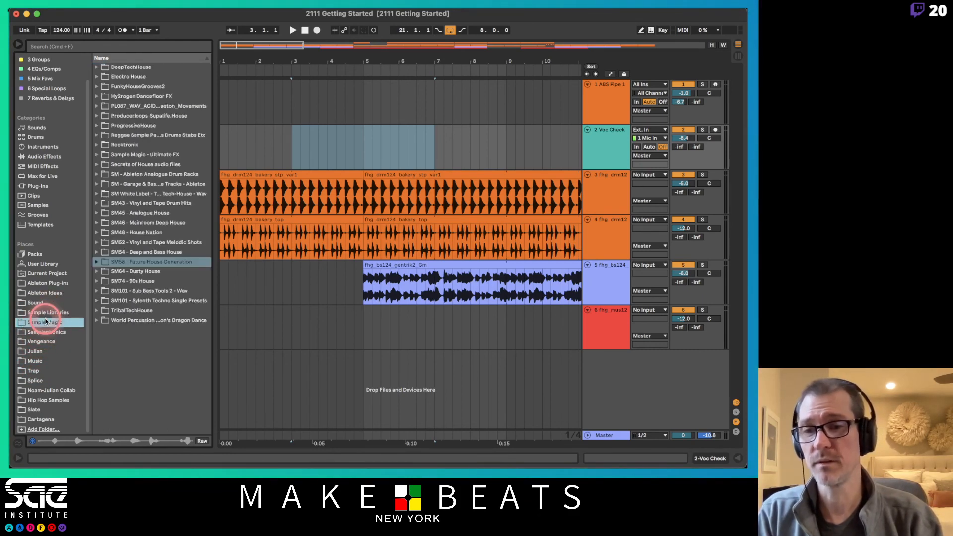
pyautogui.click(52, 401)
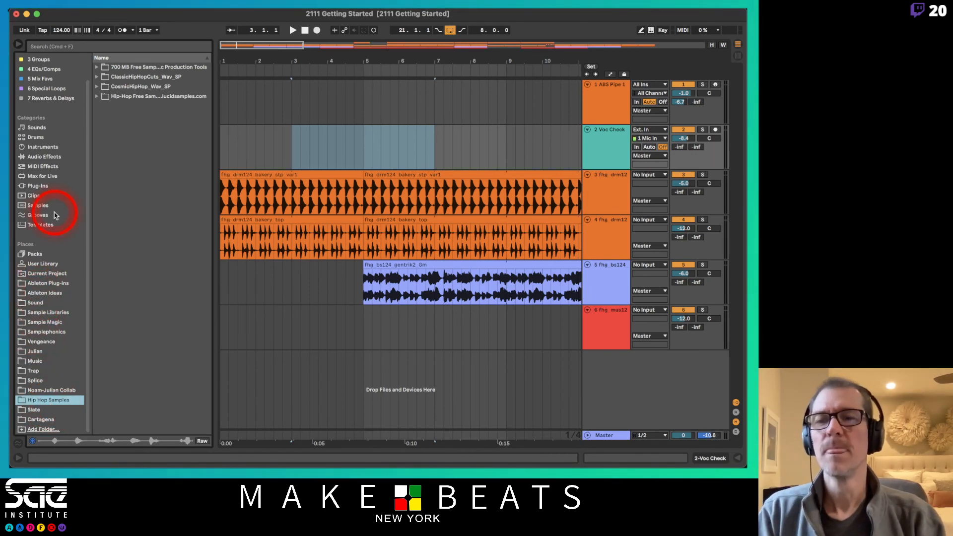
pyautogui.click(39, 301)
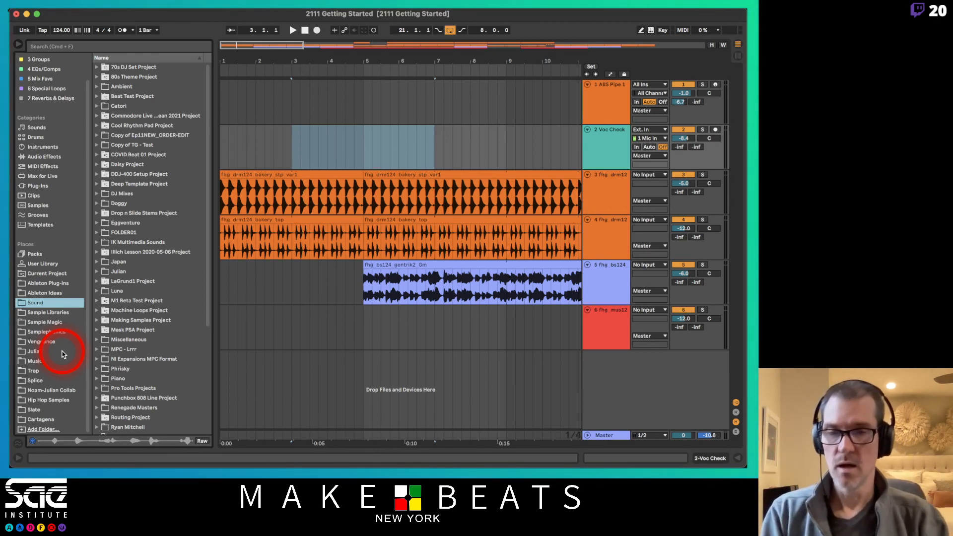
# Switch to the OBS window.
pyautogui.press('super+Tab')
pyautogui.press('super+Tab')
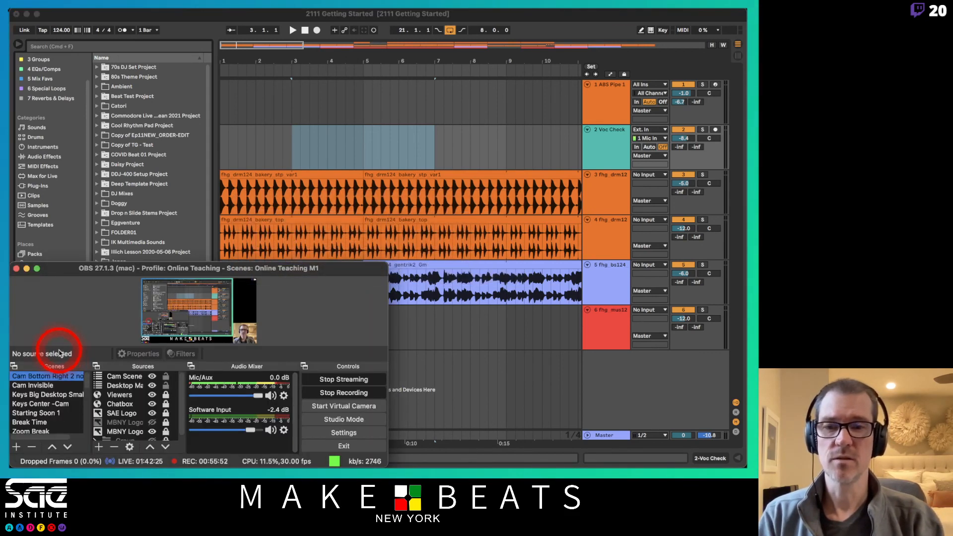